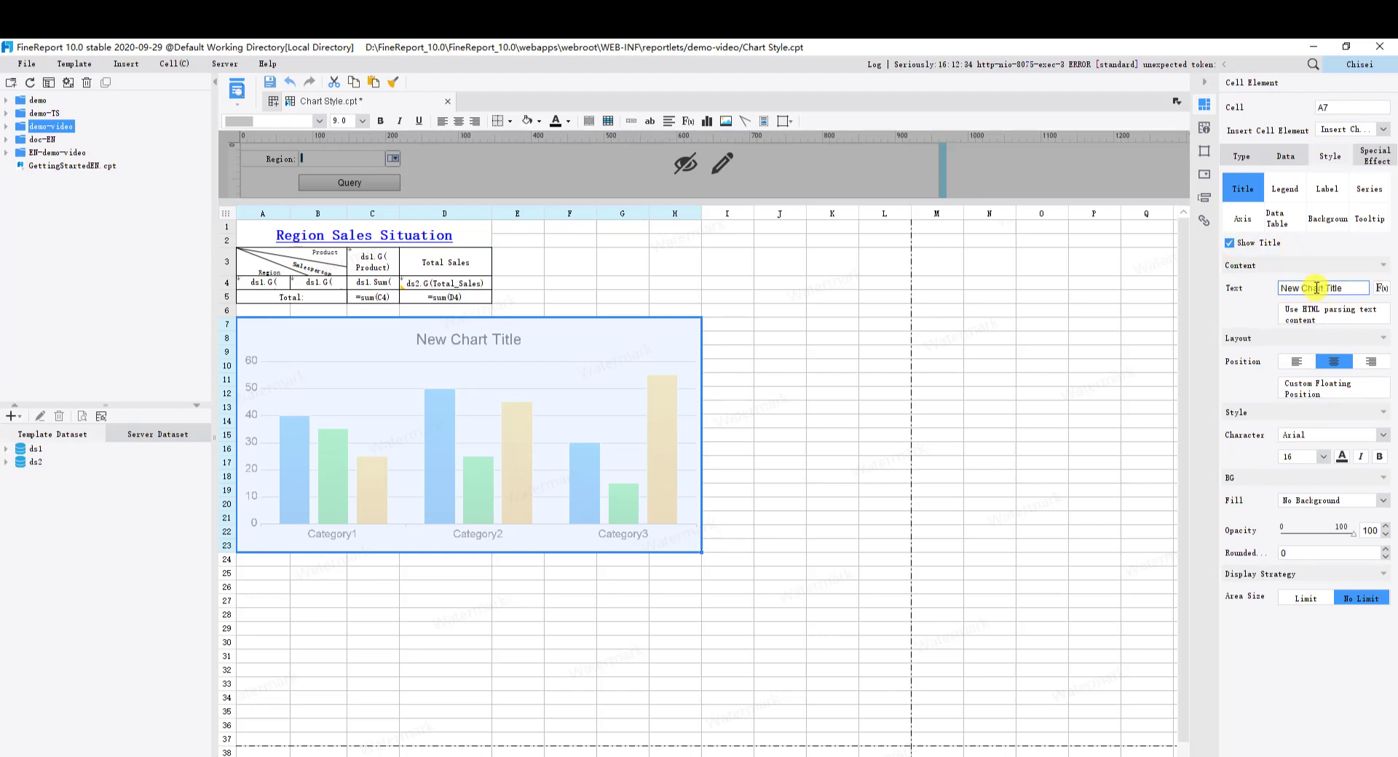
Set the chart title text to 1234 and enable HTML parsing for the title content.
{"action": "left_click_drag", "start_coordinate": [1347, 288], "coordinate": [1247, 291]}
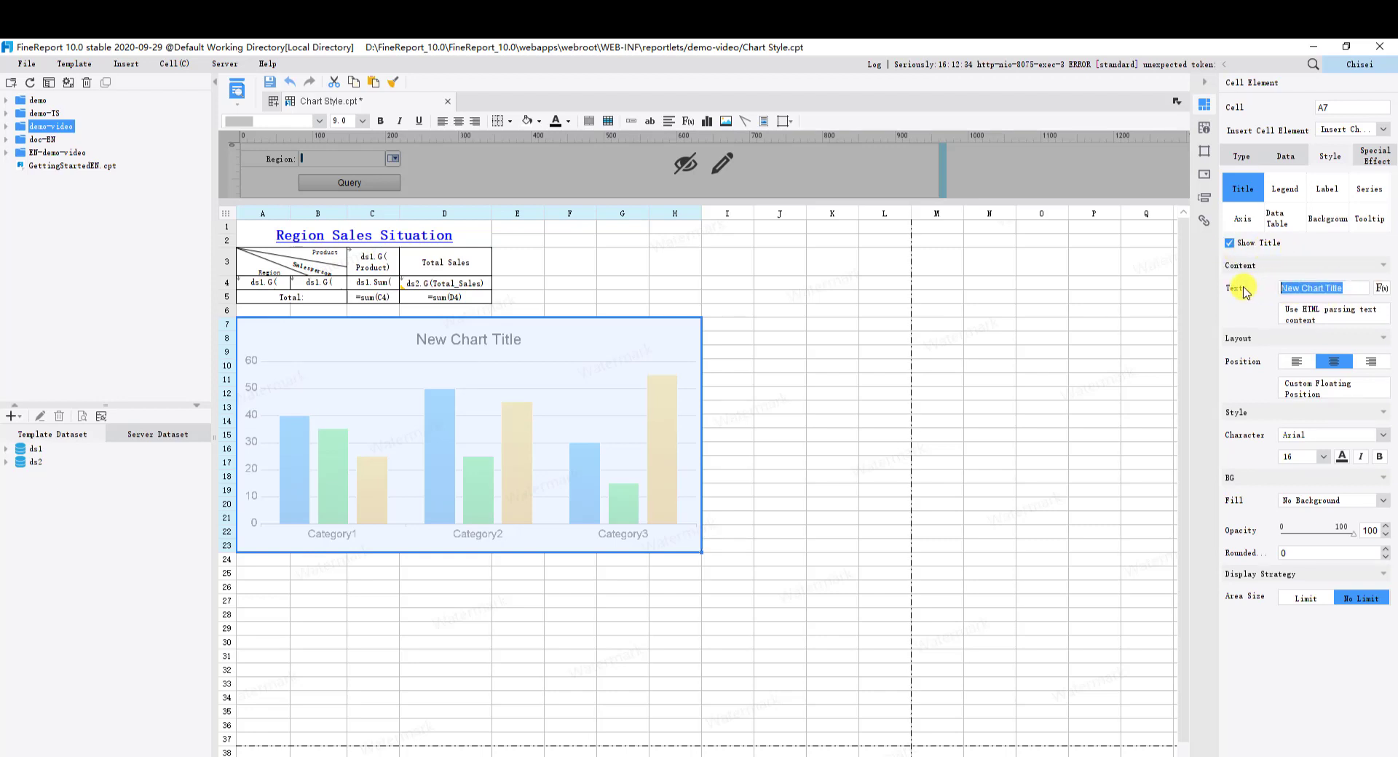
{"action": "type", "text": "1234"}
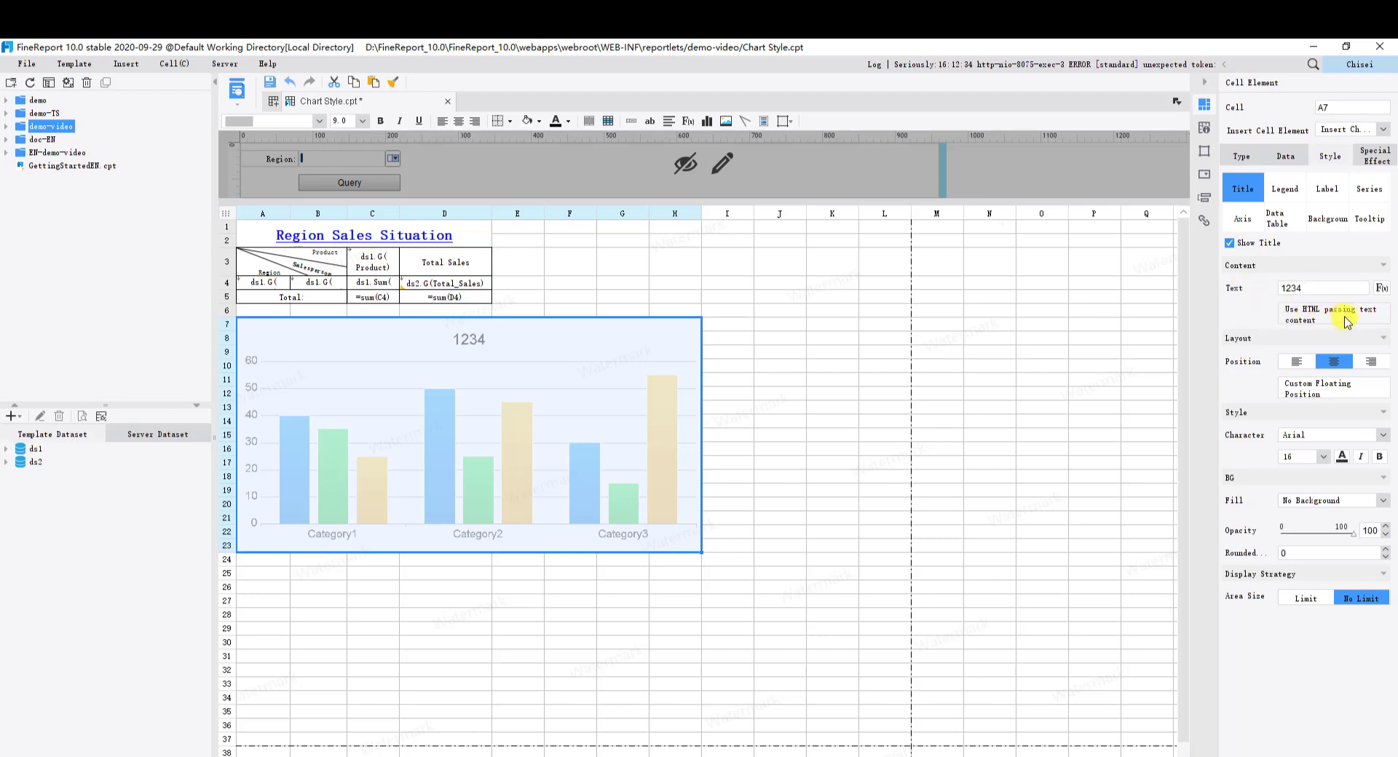
{"action": "left_click", "coordinate": [1350, 320]}
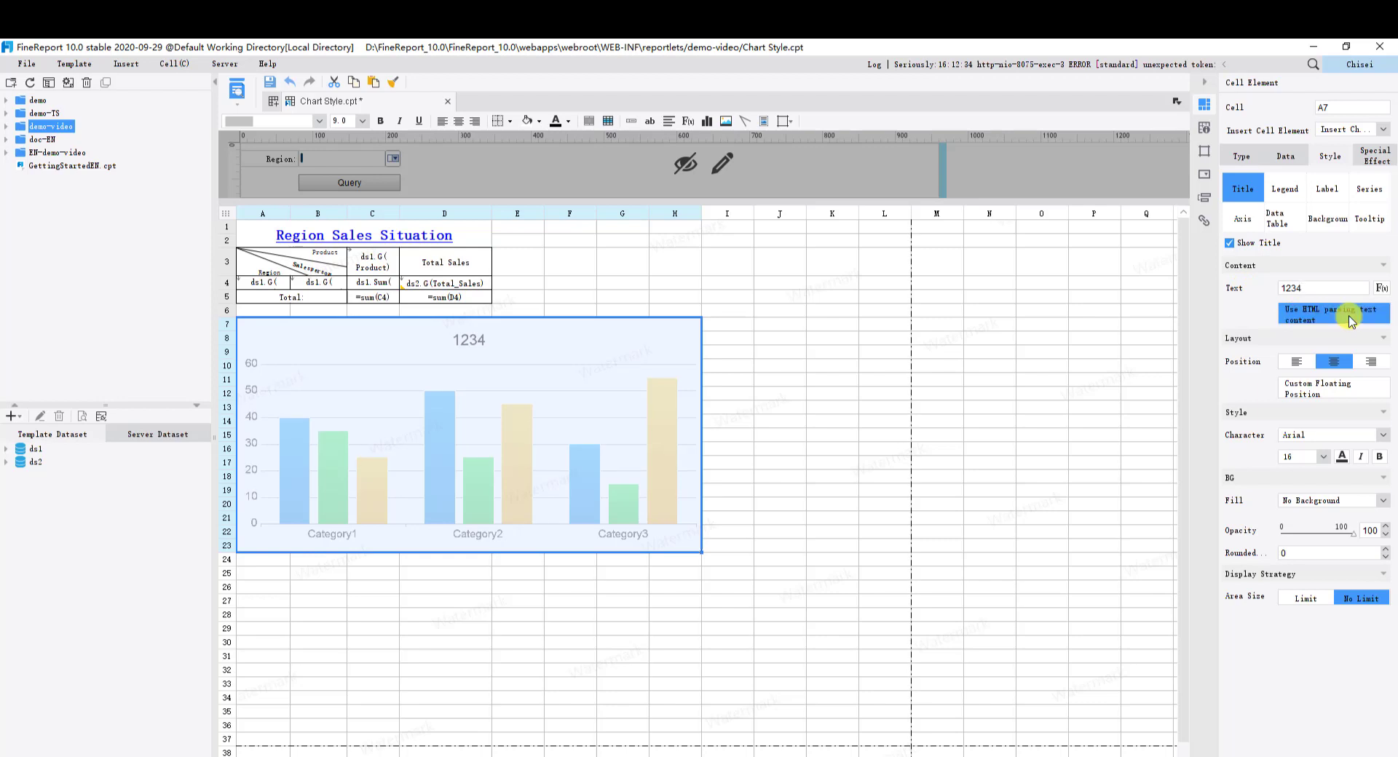
Replace the title text with the copied HTML span reading "Colum Chart" and right-align the title.
{"action": "double_click", "coordinate": [1292, 288]}
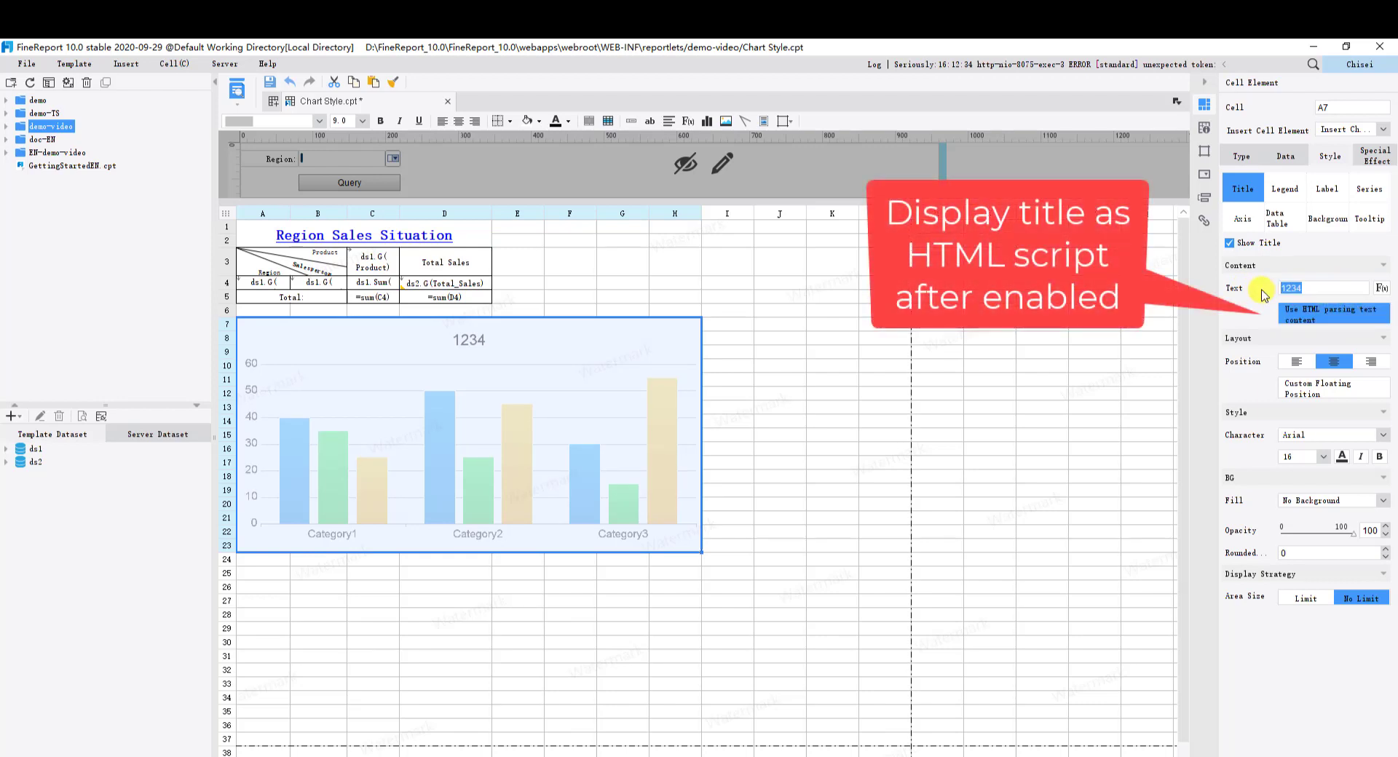
{"action": "key", "text": "BackSpace"}
{"action": "key", "text": "ctrl+v"}
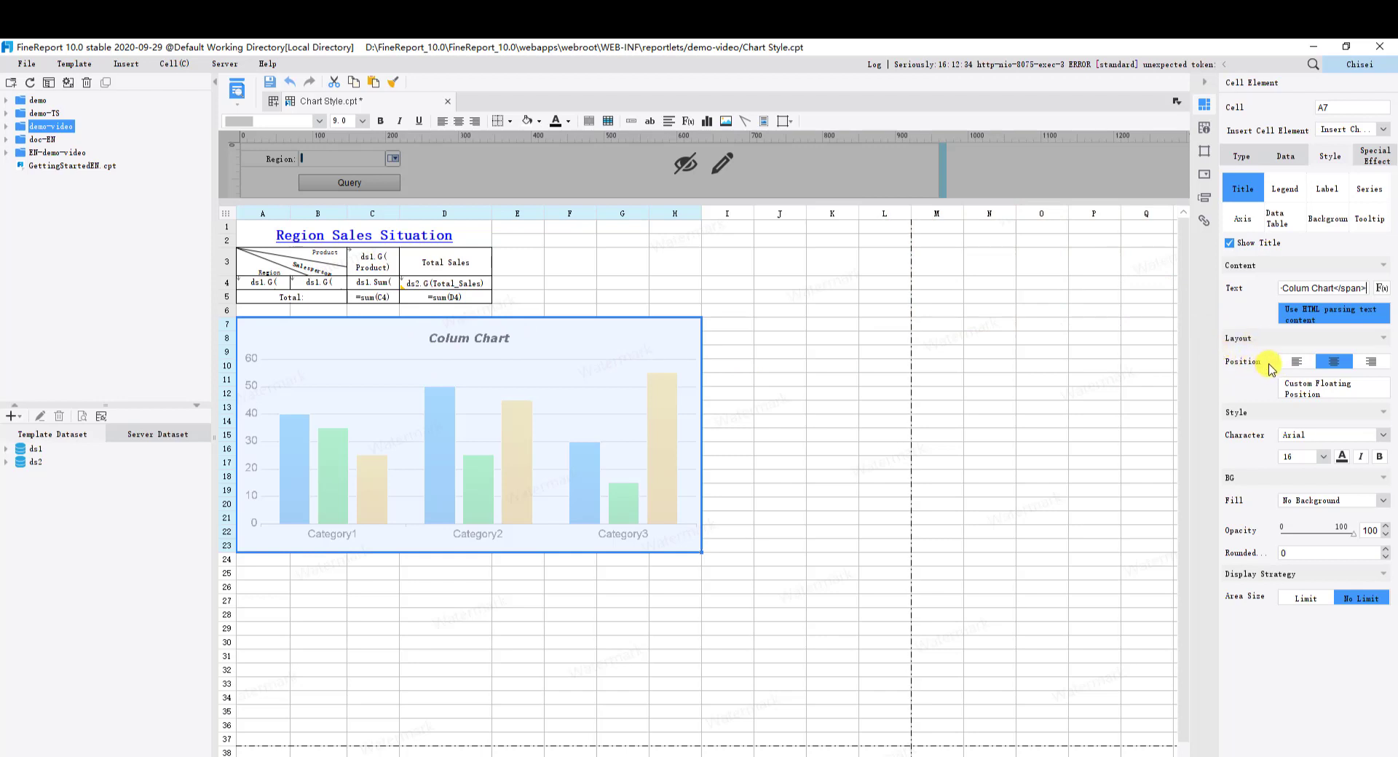
{"action": "left_click", "coordinate": [1291, 364]}
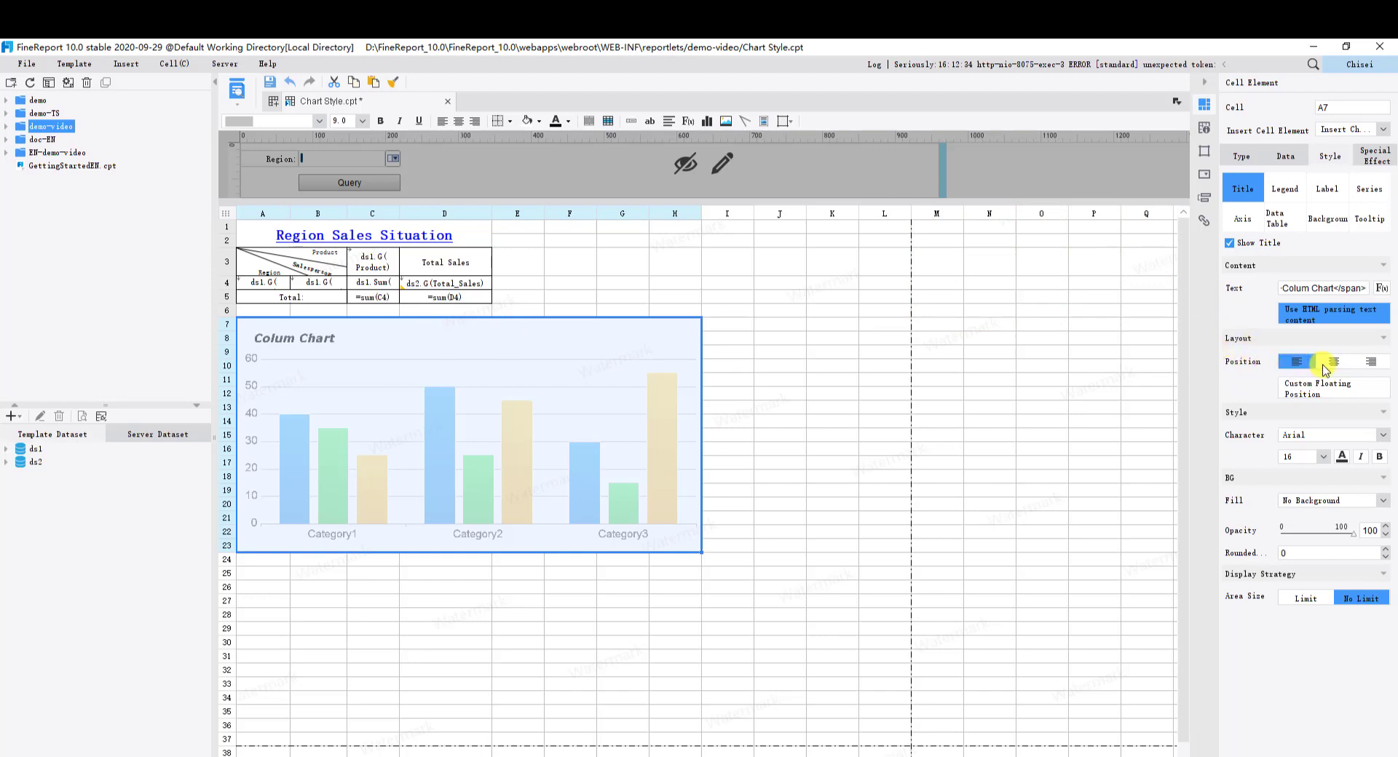
{"action": "left_click", "coordinate": [1371, 362]}
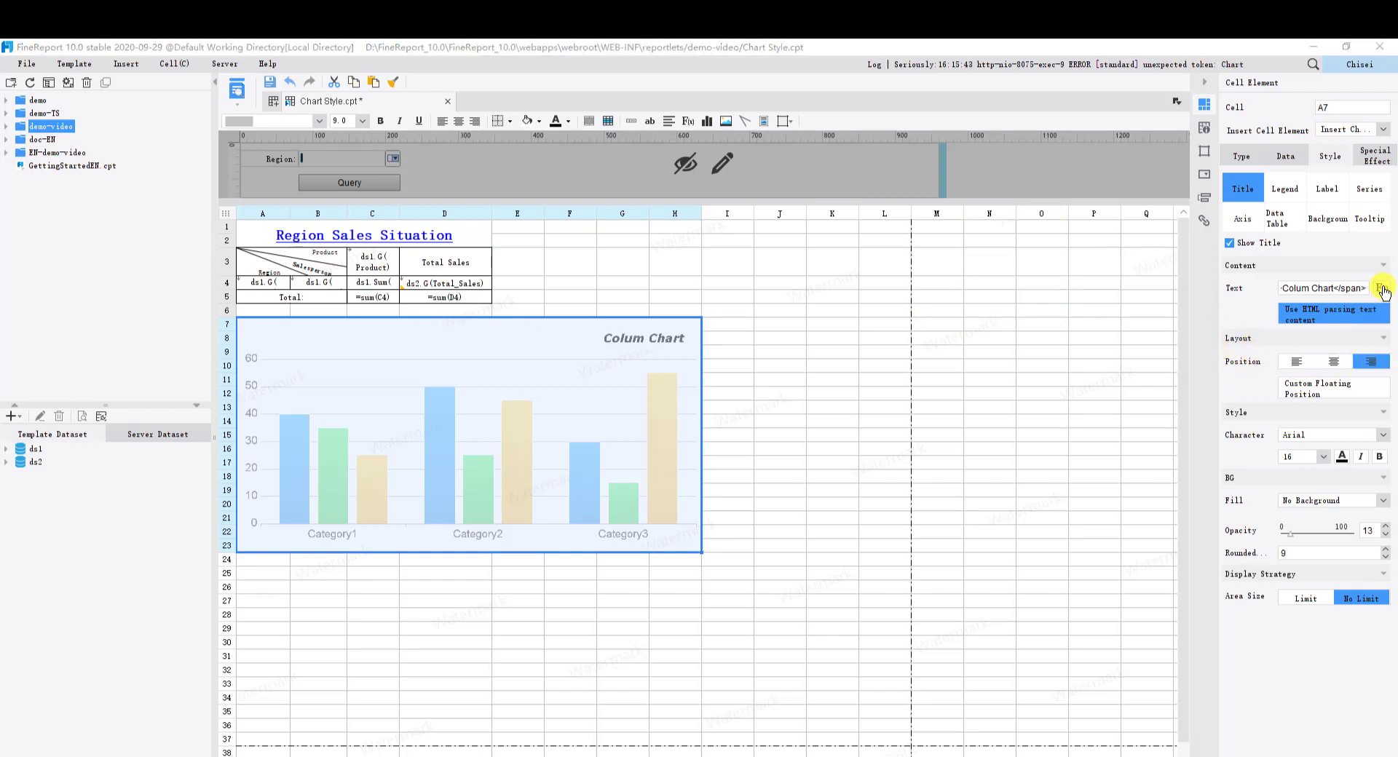
Replace the title's HTML snippet with $$$ through the formula definition.
{"action": "left_click", "coordinate": [1381, 290]}
{"action": "left_click_drag", "start_coordinate": [467, 276], "coordinate": [384, 239]}
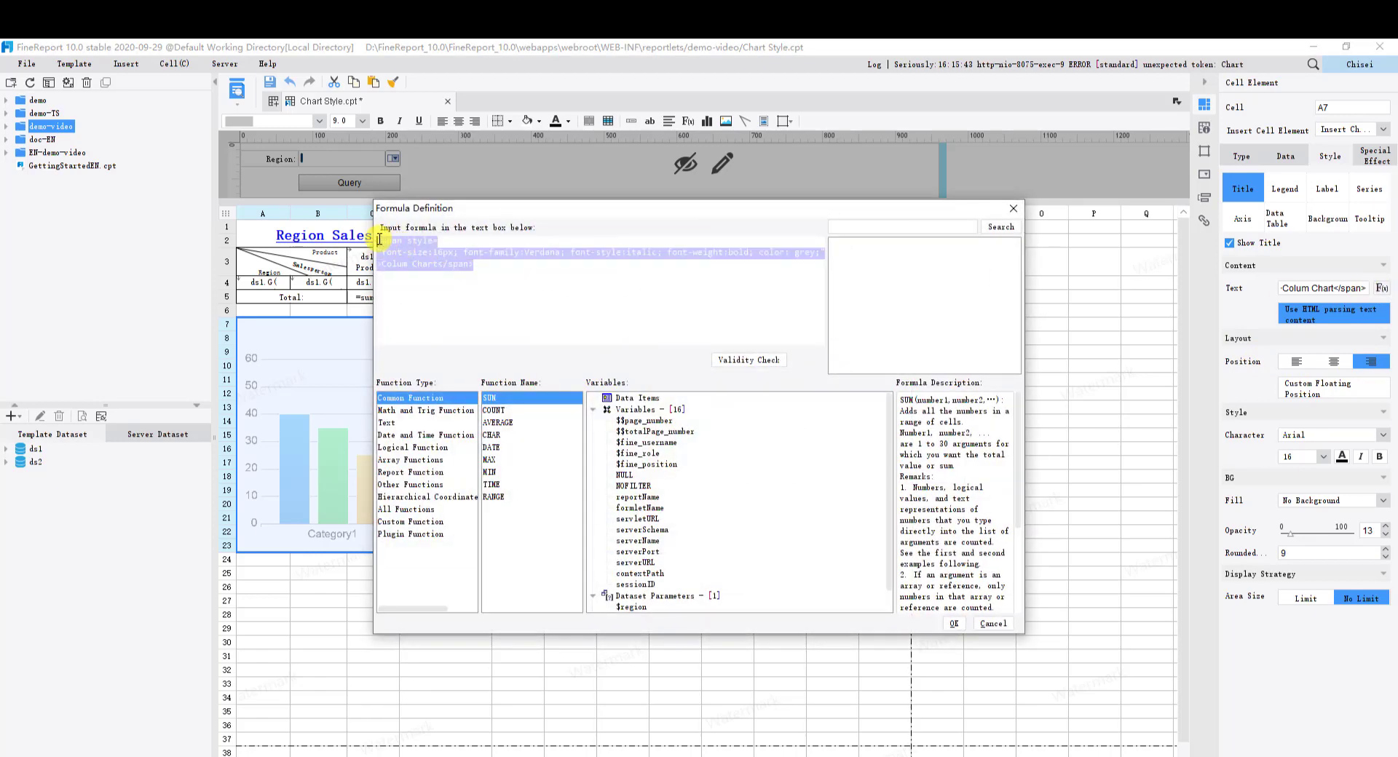
{"action": "type", "text": "$$$"}
{"action": "left_click", "coordinate": [954, 623]}
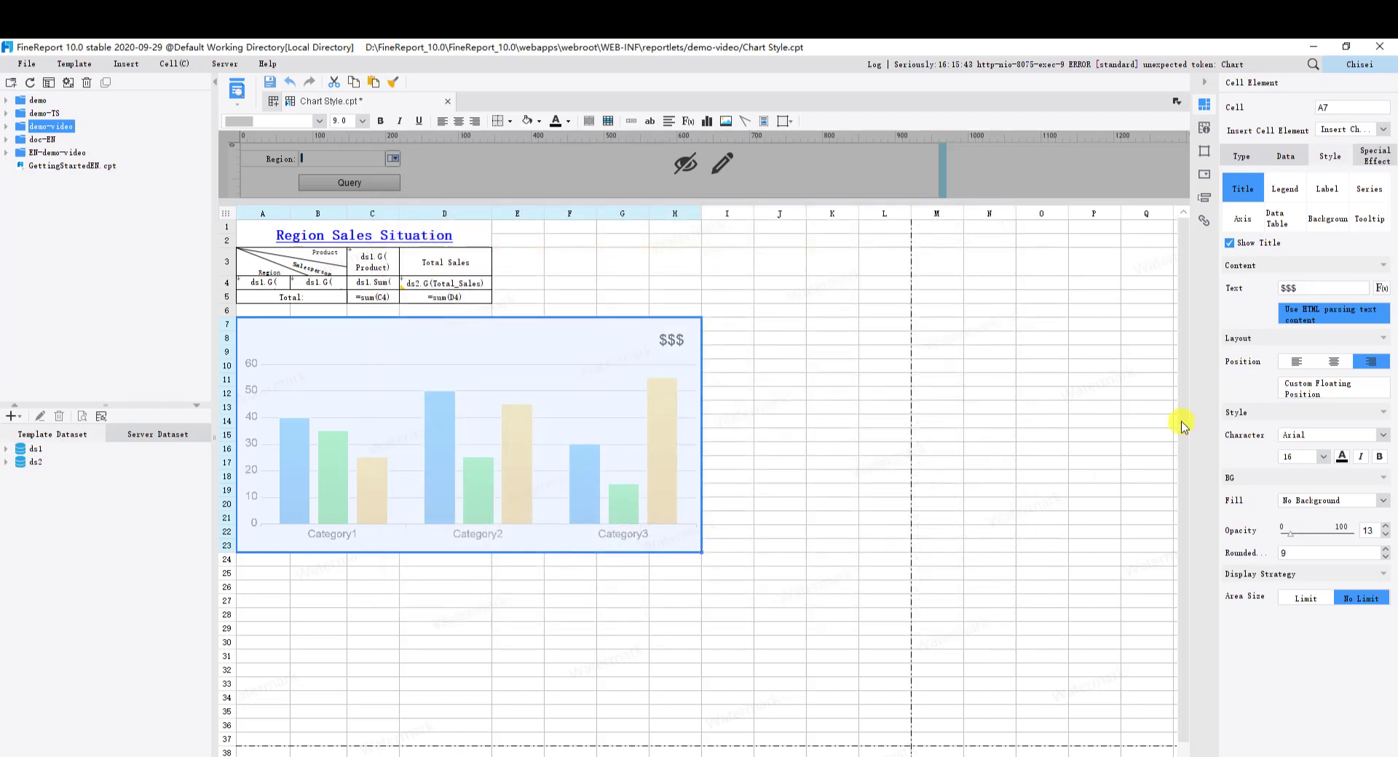
Disable HTML parsing for the title and change its text to 123456.
{"action": "left_click", "coordinate": [1281, 313]}
{"action": "left_click_drag", "start_coordinate": [1300, 289], "coordinate": [1276, 291]}
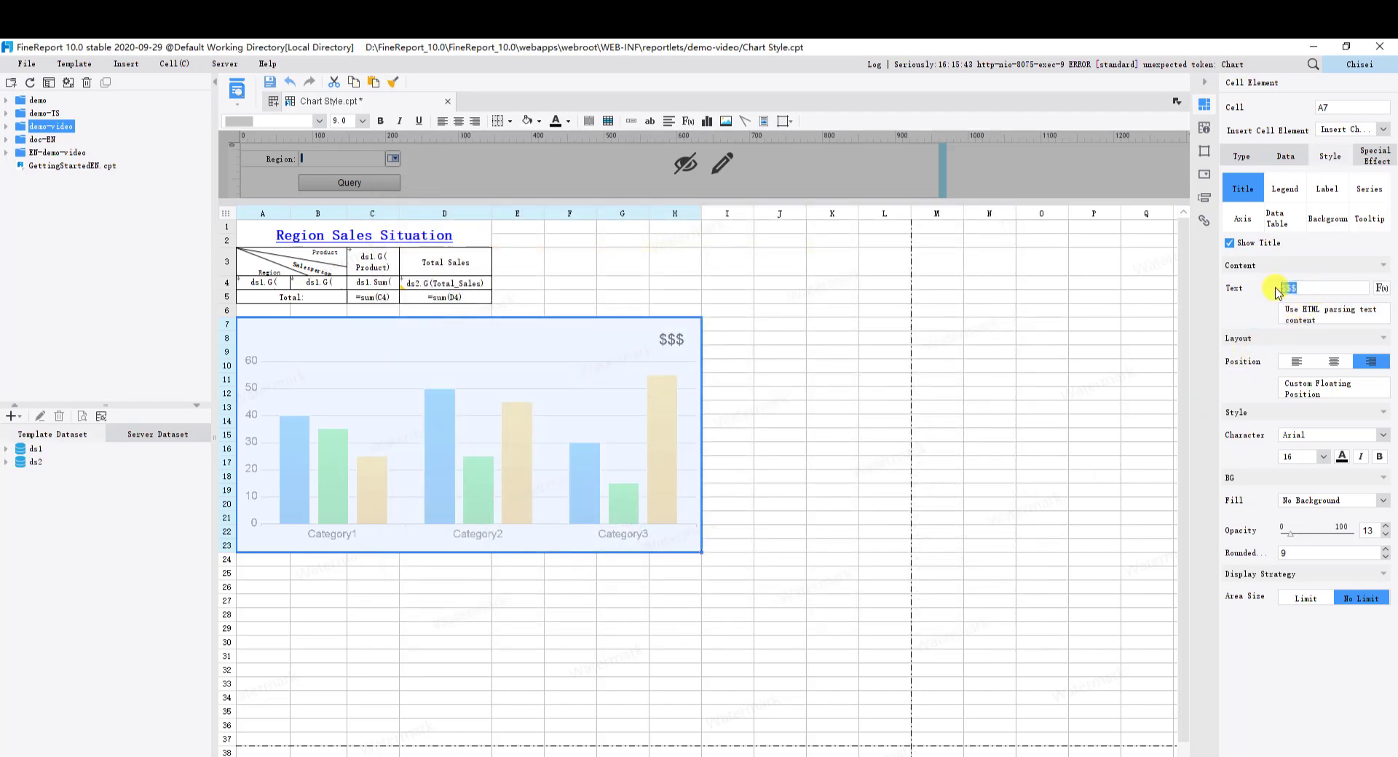
{"action": "type", "text": "123456"}
Set the chart title's font to Arial Black at size 10.
{"action": "left_click", "coordinate": [1314, 435]}
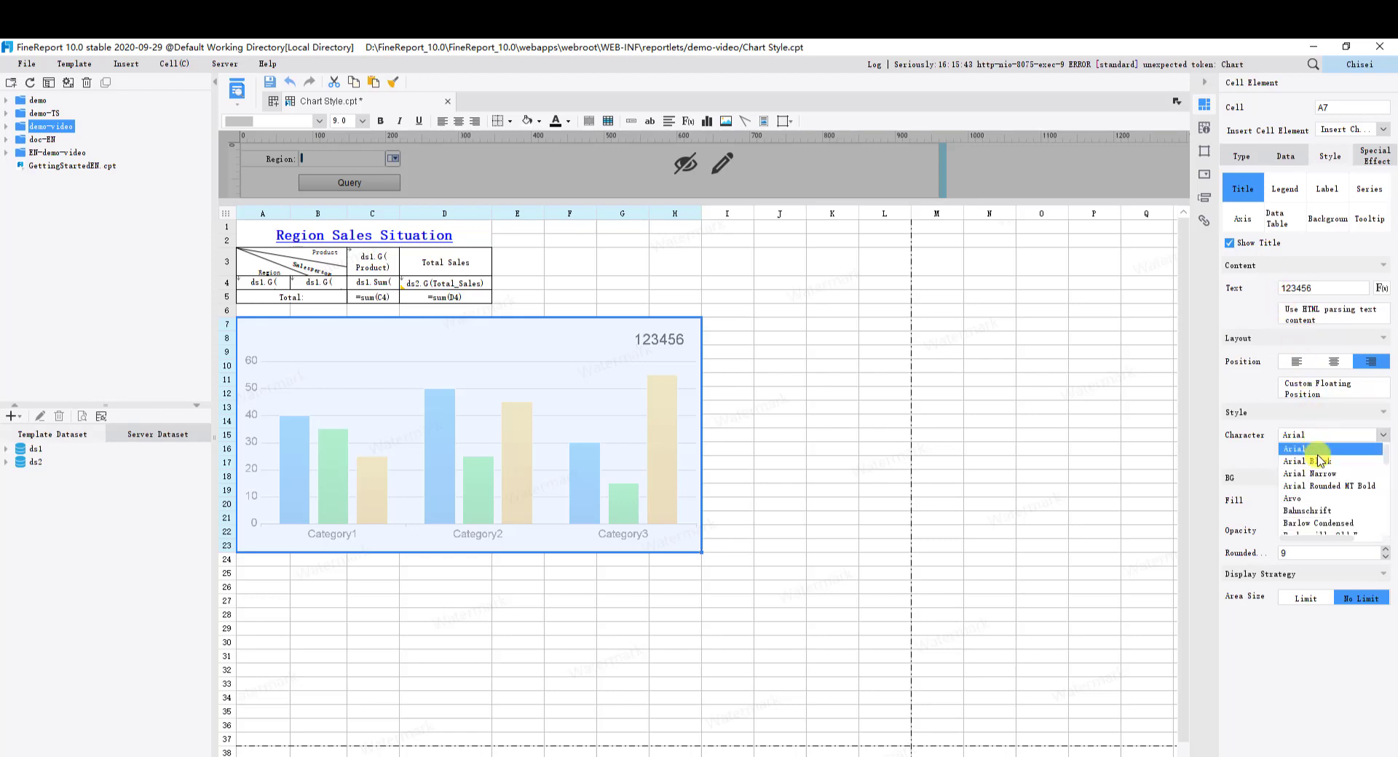
{"action": "left_click", "coordinate": [1319, 462]}
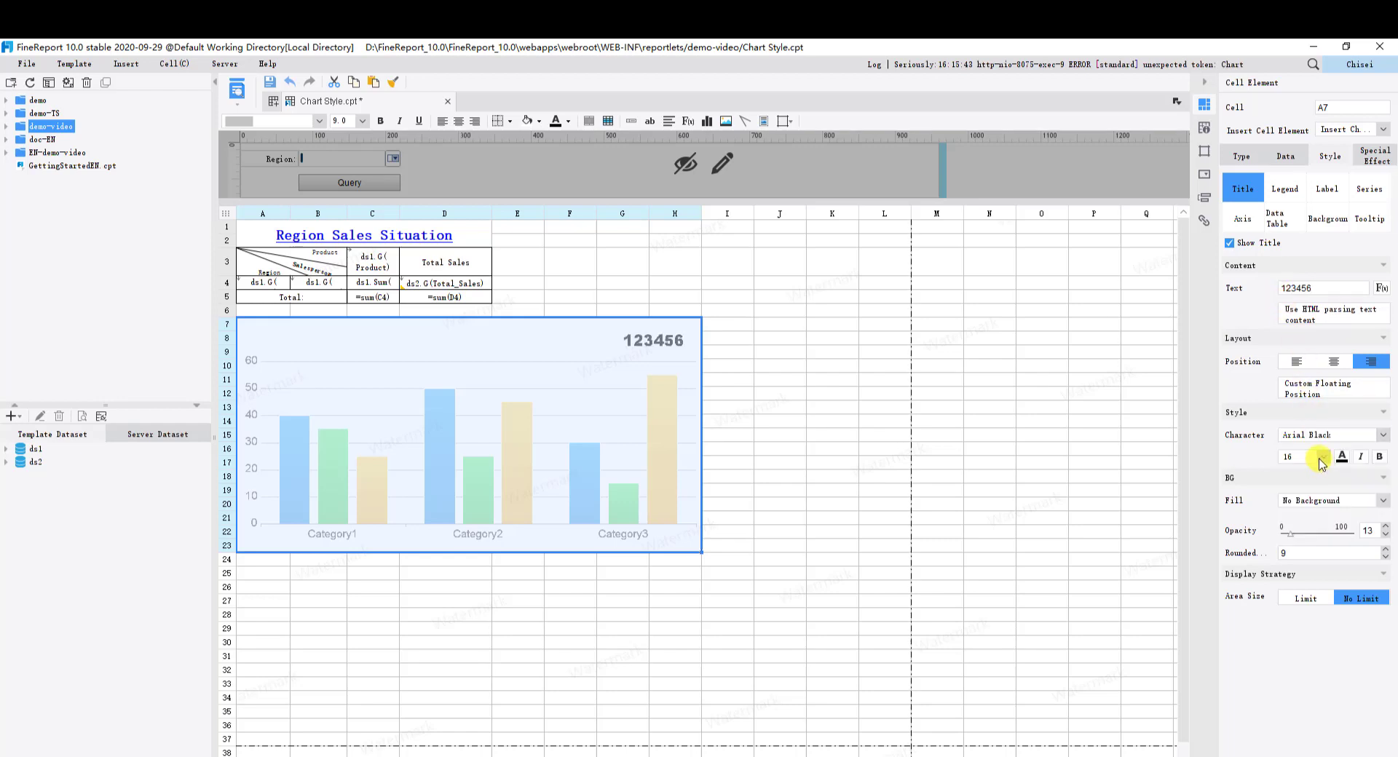
{"action": "left_click", "coordinate": [1321, 459]}
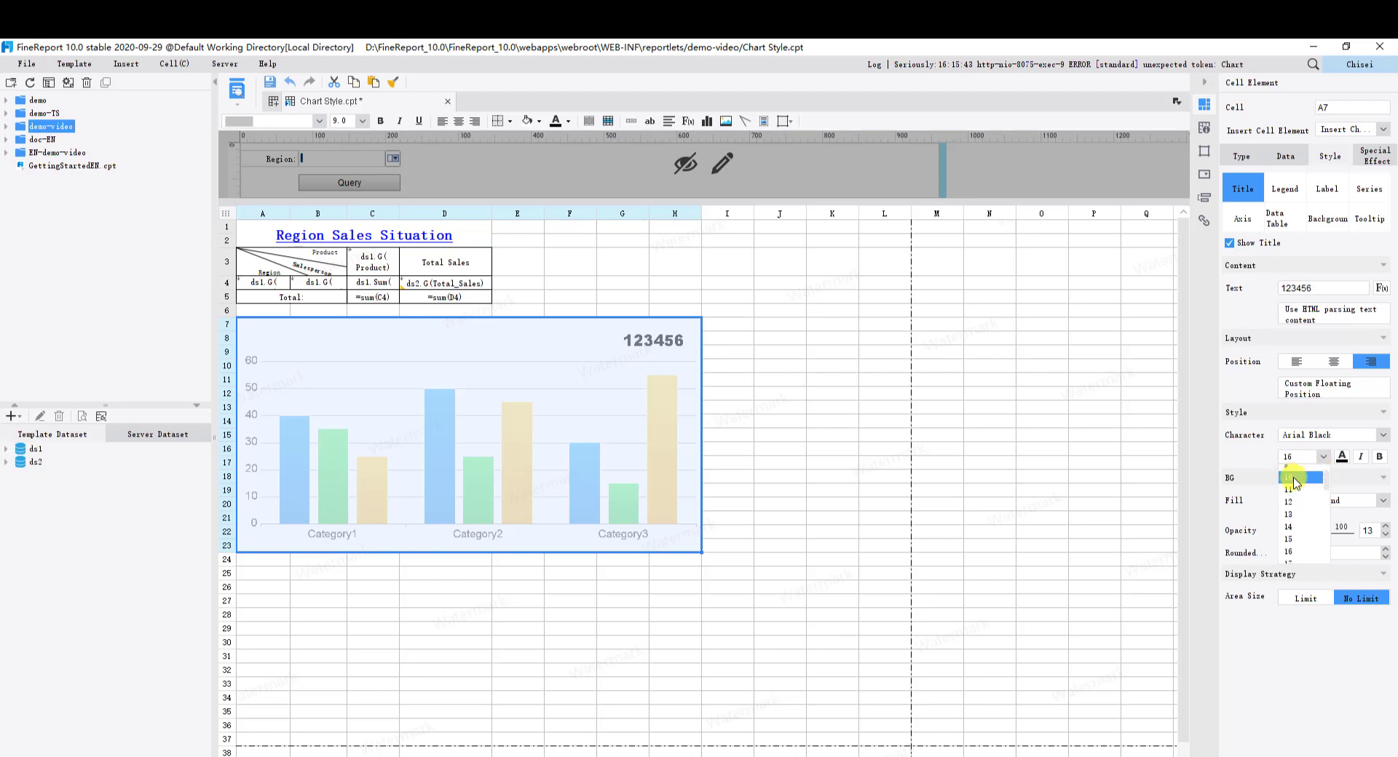
{"action": "left_click", "coordinate": [1295, 477]}
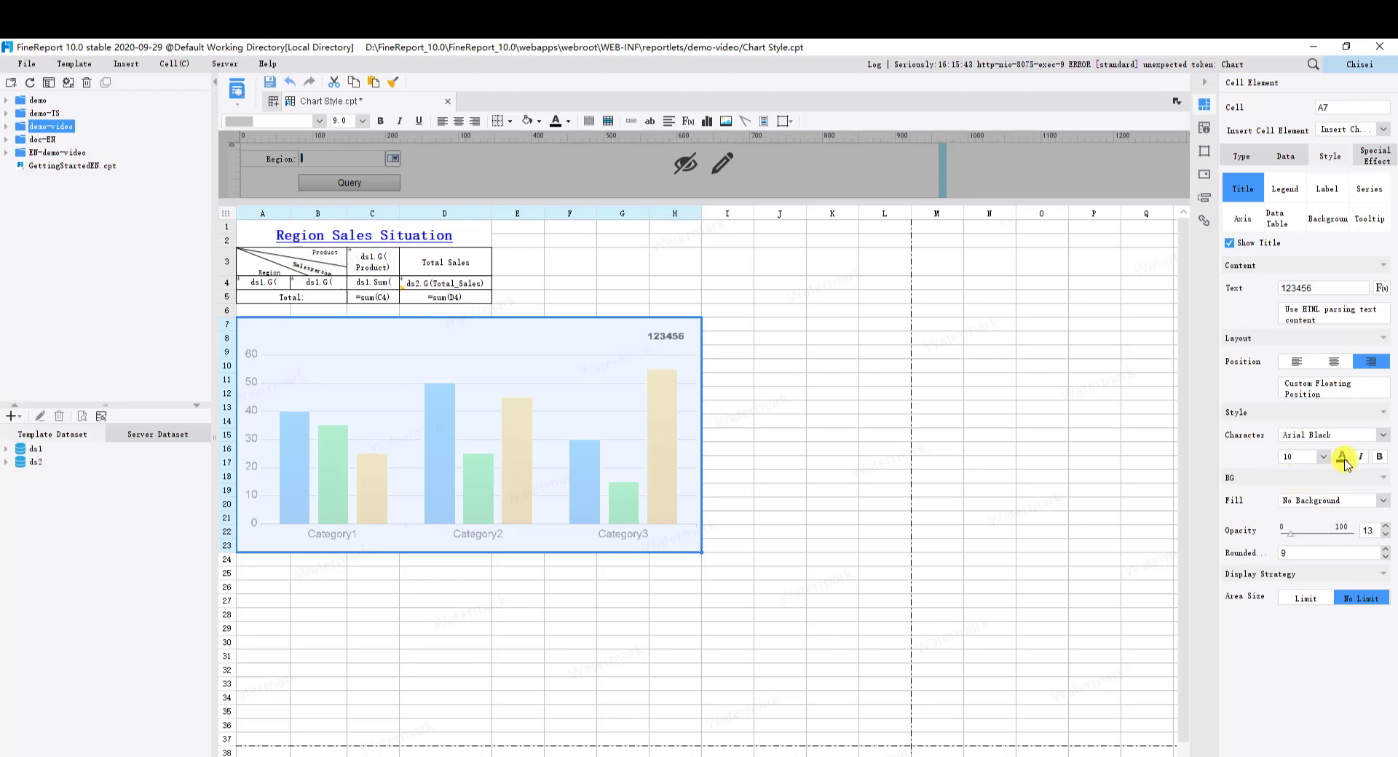
Color the chart title text cyan and make it italic and bold.
{"action": "left_click", "coordinate": [1342, 458]}
{"action": "left_click", "coordinate": [1345, 482]}
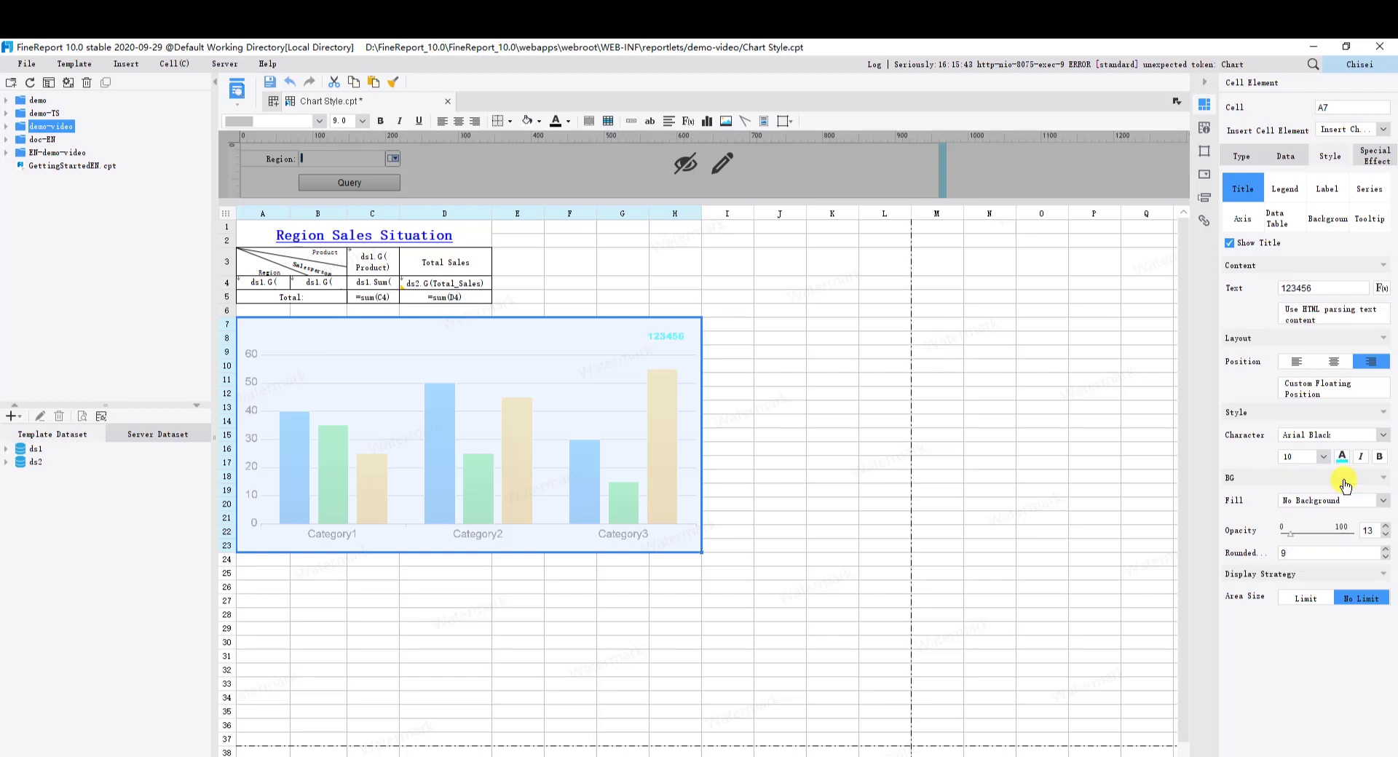
{"action": "left_click", "coordinate": [1360, 456]}
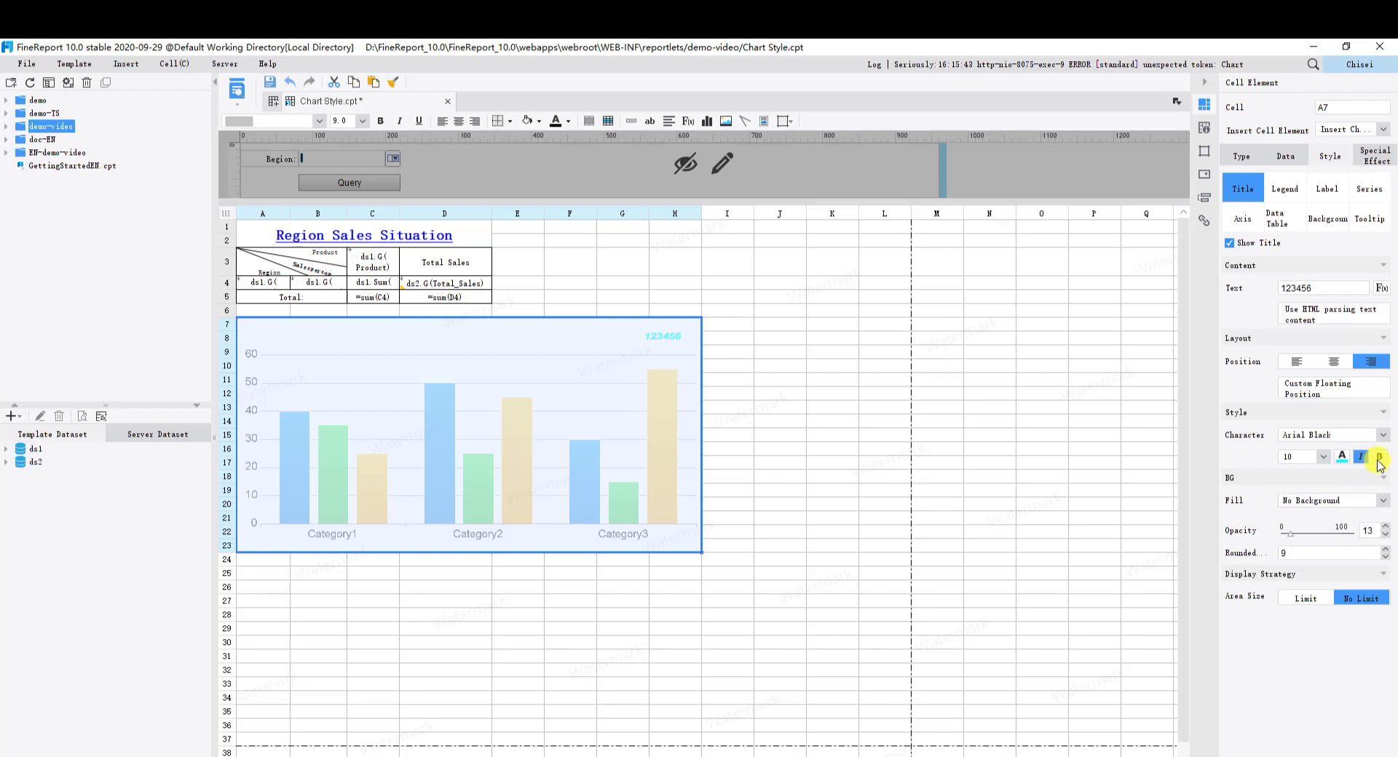
{"action": "left_click", "coordinate": [1379, 457]}
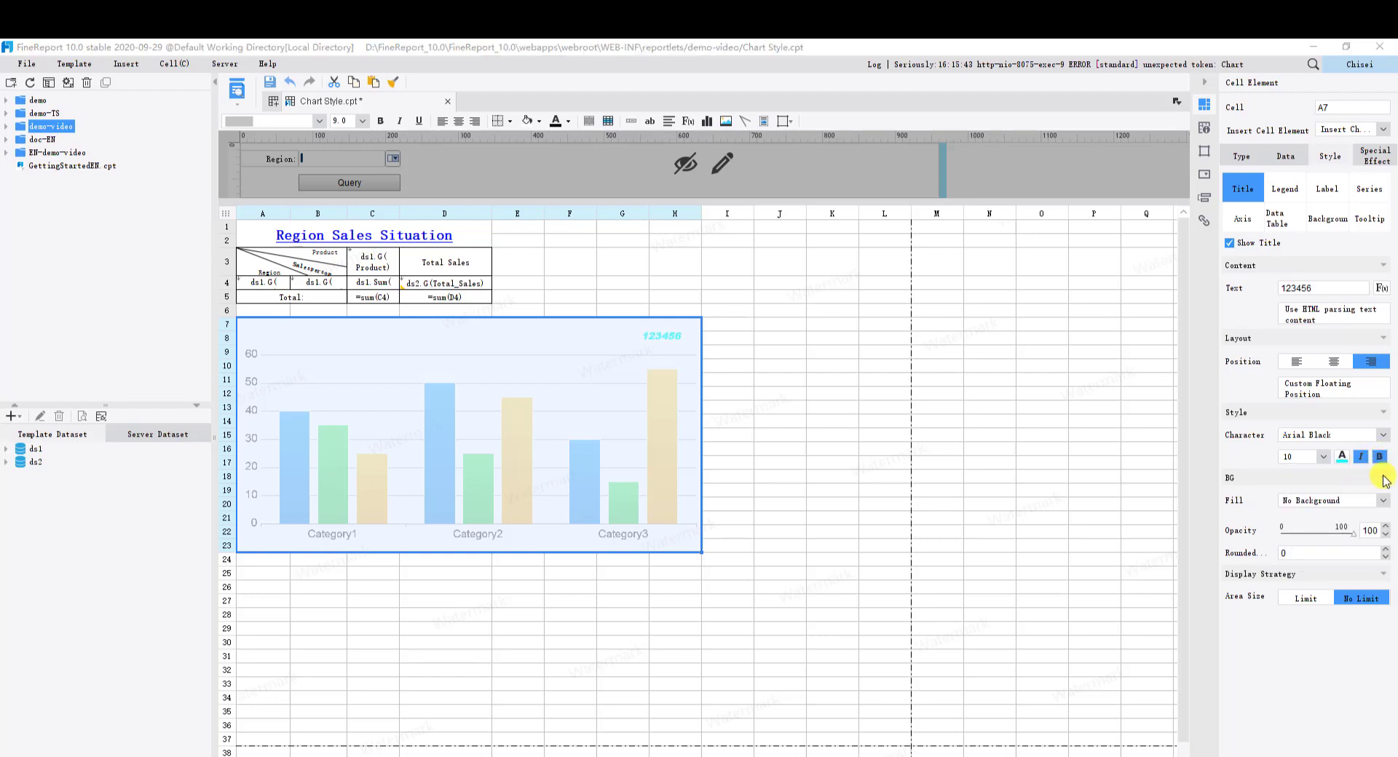
Fill the title background with a solid gold color and reduce its opacity to 33.
{"action": "left_click", "coordinate": [1383, 508]}
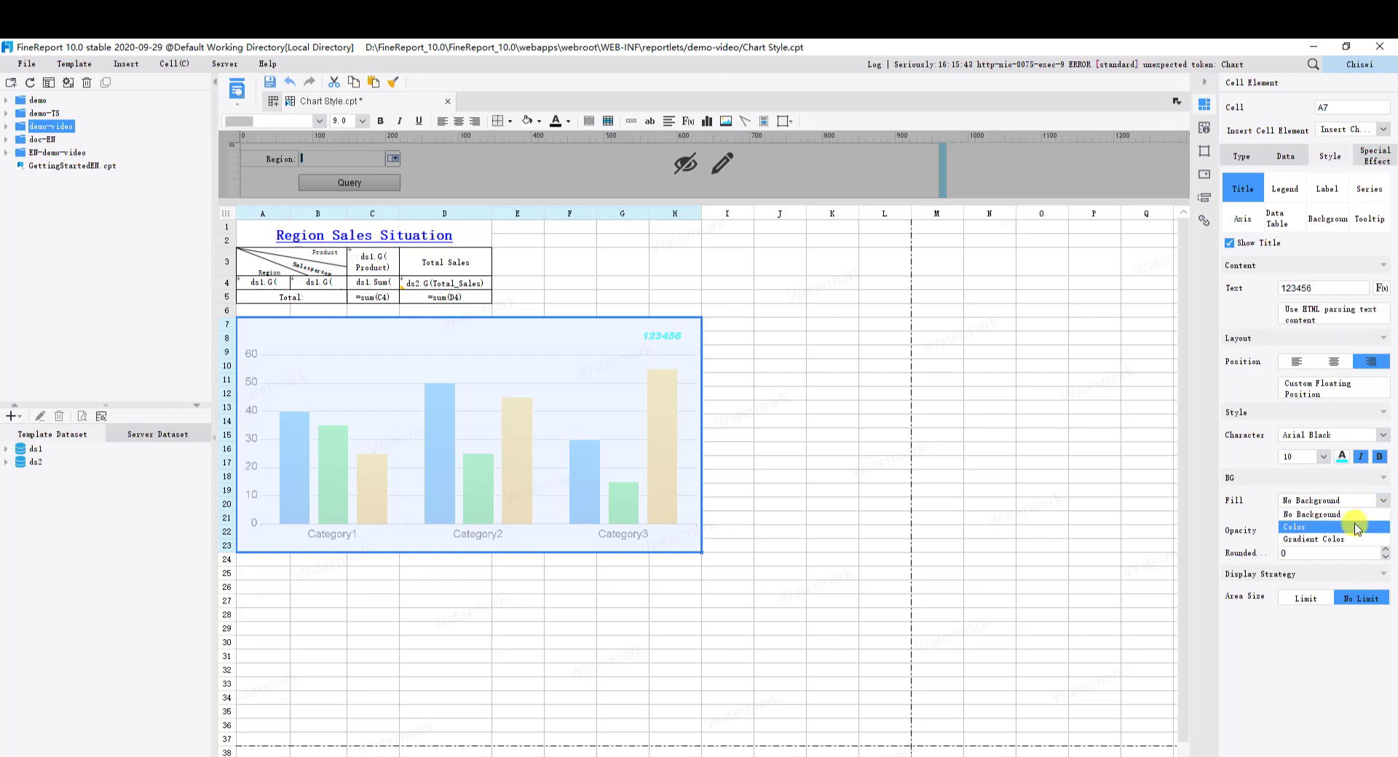
{"action": "left_click", "coordinate": [1358, 530]}
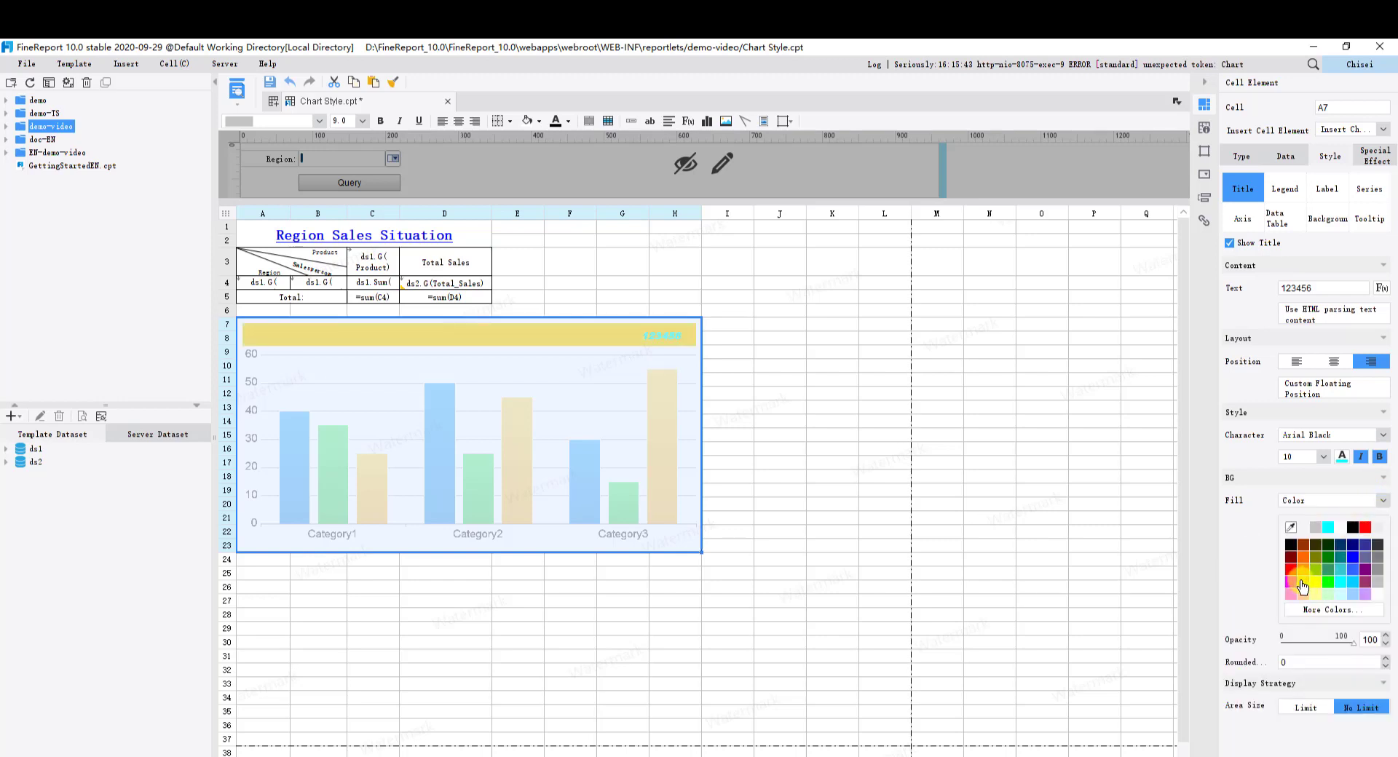
{"action": "left_click", "coordinate": [1349, 642]}
{"action": "left_click_drag", "start_coordinate": [1349, 644], "coordinate": [1307, 646]}
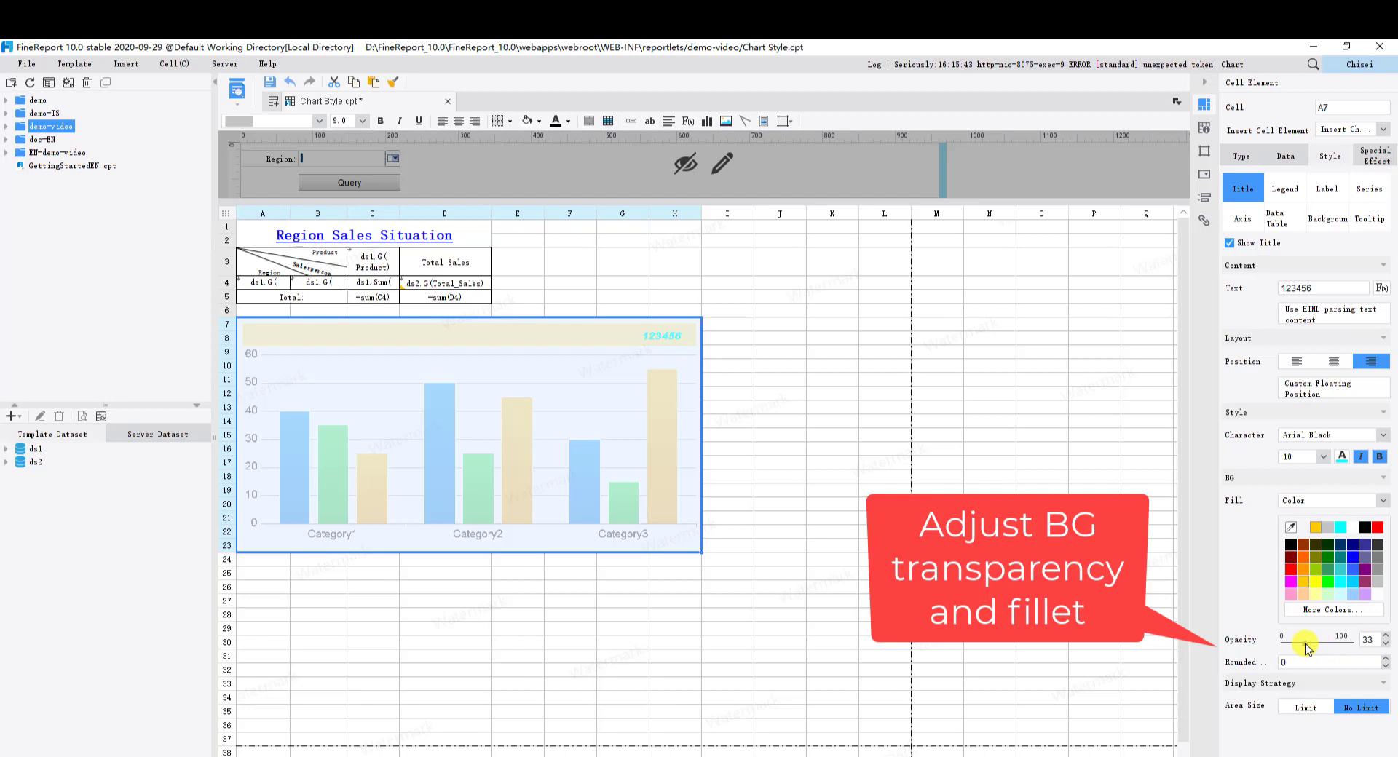
Round the title background's corners to 60 and limit the title's area size to a maximum proportion of 5.
{"action": "left_click", "coordinate": [1287, 661]}
{"action": "double_click", "coordinate": [1334, 660]}
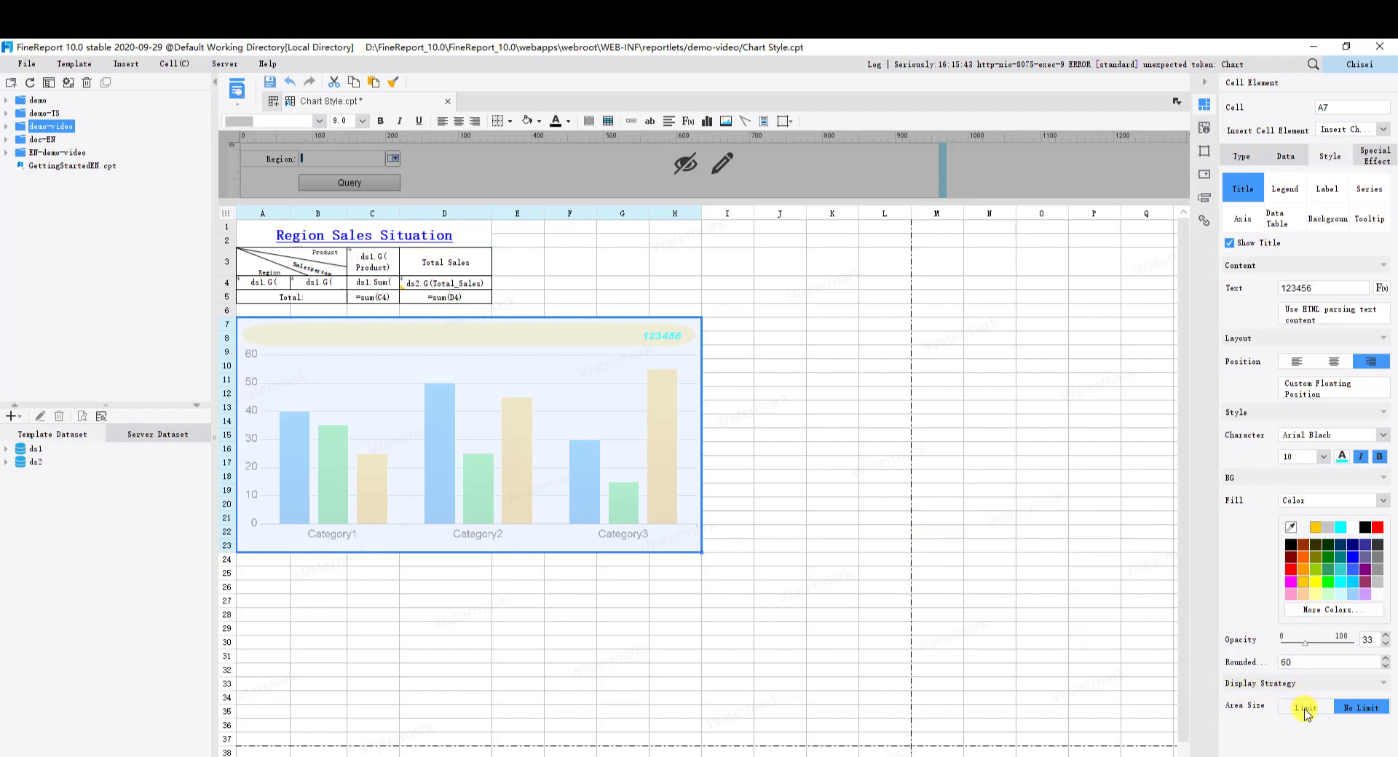
{"action": "left_click", "coordinate": [1304, 708]}
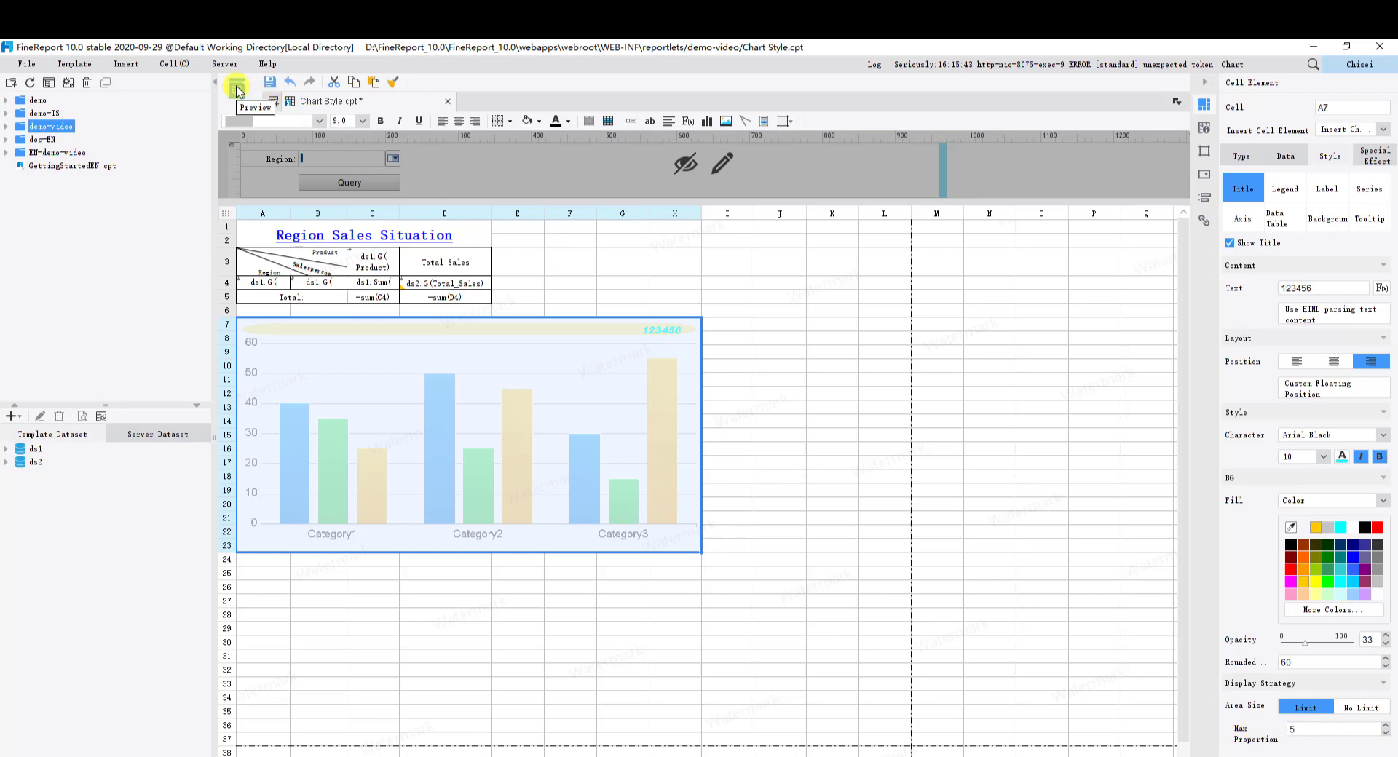
Preview the report in the browser and run the query for the East China region.
{"action": "left_click", "coordinate": [237, 89]}
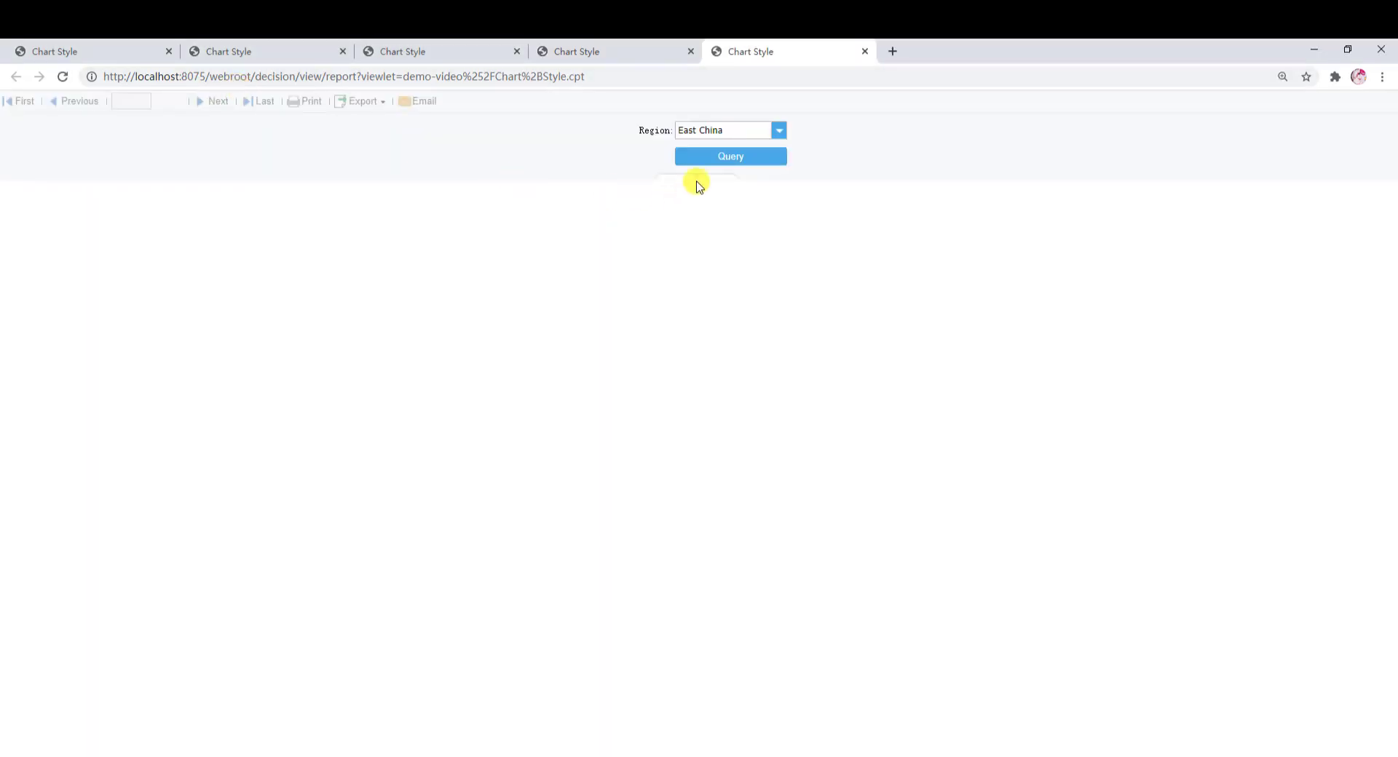
{"action": "left_click", "coordinate": [715, 164]}
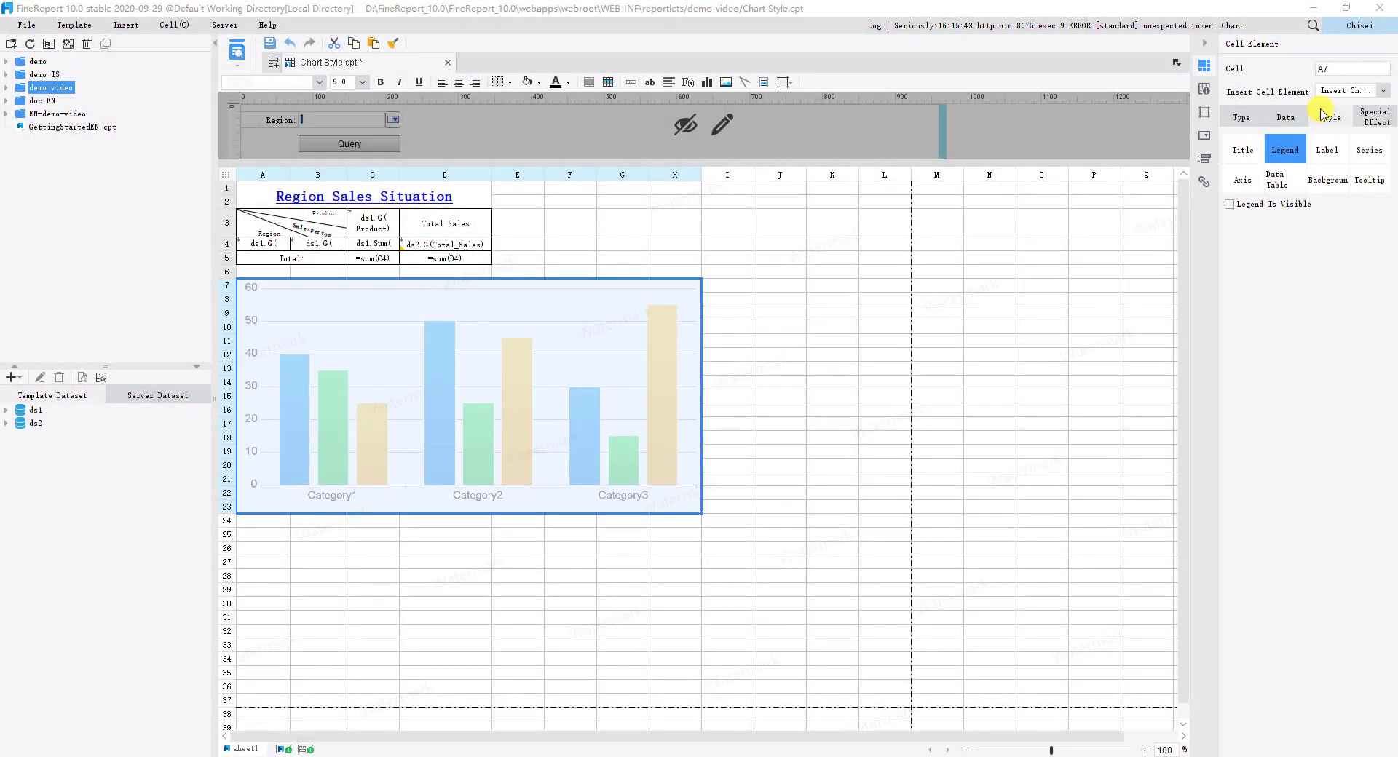
Make the chart's legend visible in the legend style settings.
{"action": "left_click", "coordinate": [1291, 150]}
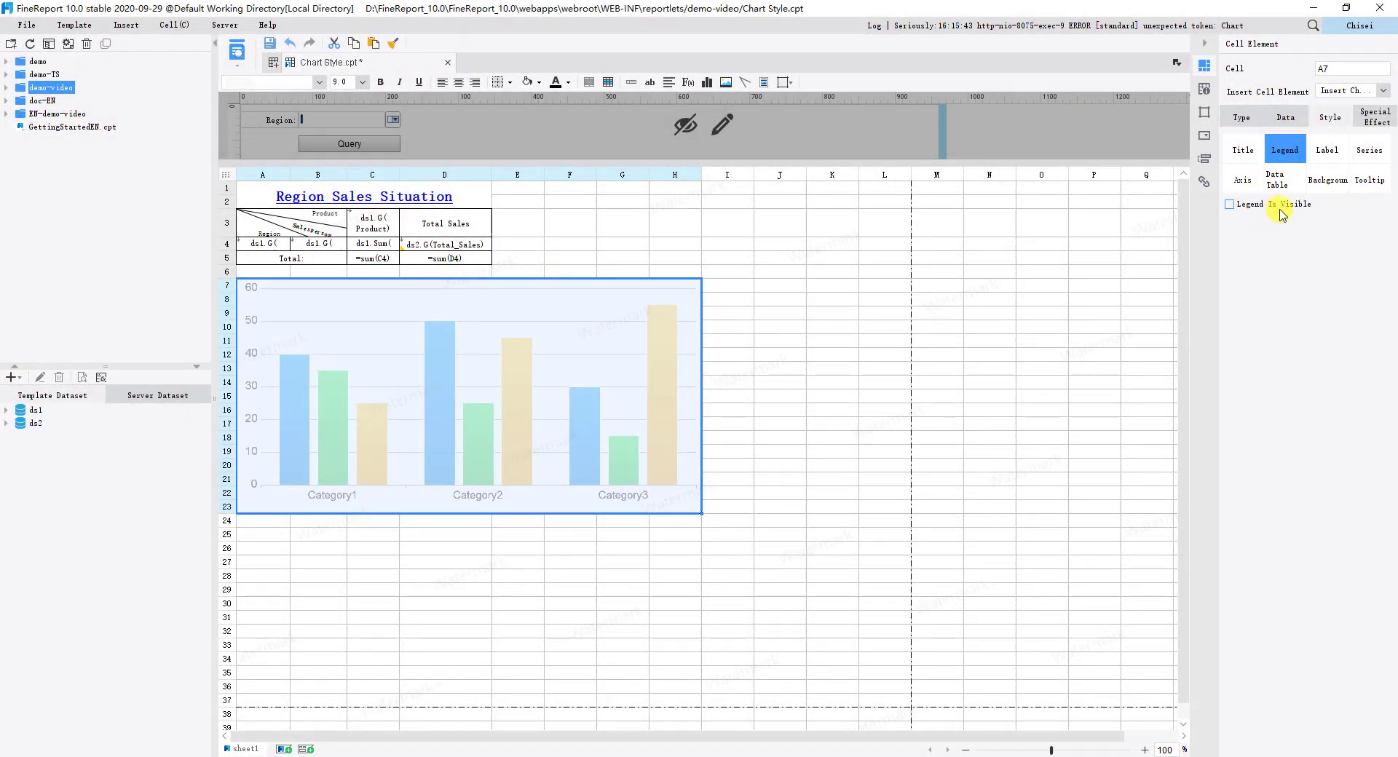
{"action": "left_click", "coordinate": [1233, 206]}
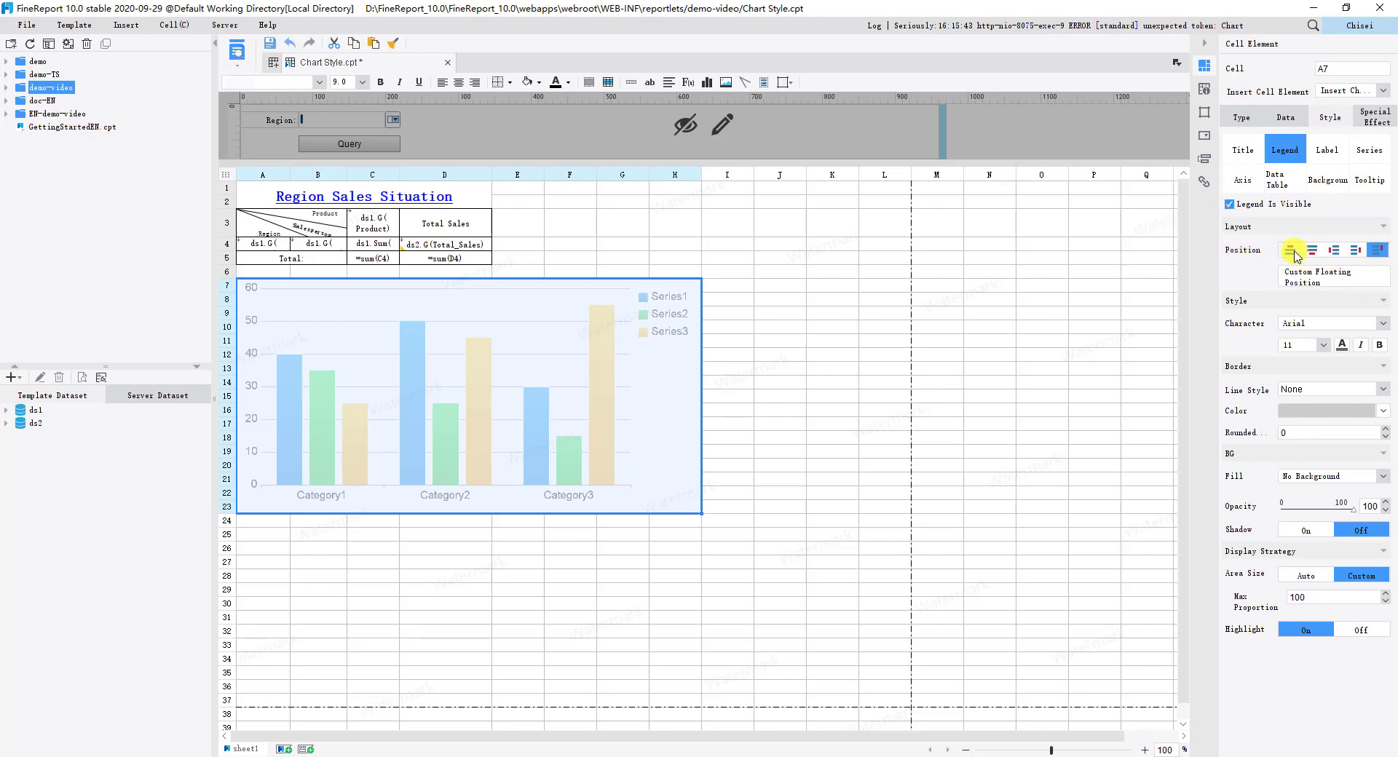
Try the legend above, below, left and right of the plot, and return it to the chart's upper-right corner.
{"action": "left_click", "coordinate": [1291, 250]}
{"action": "left_click", "coordinate": [1313, 251]}
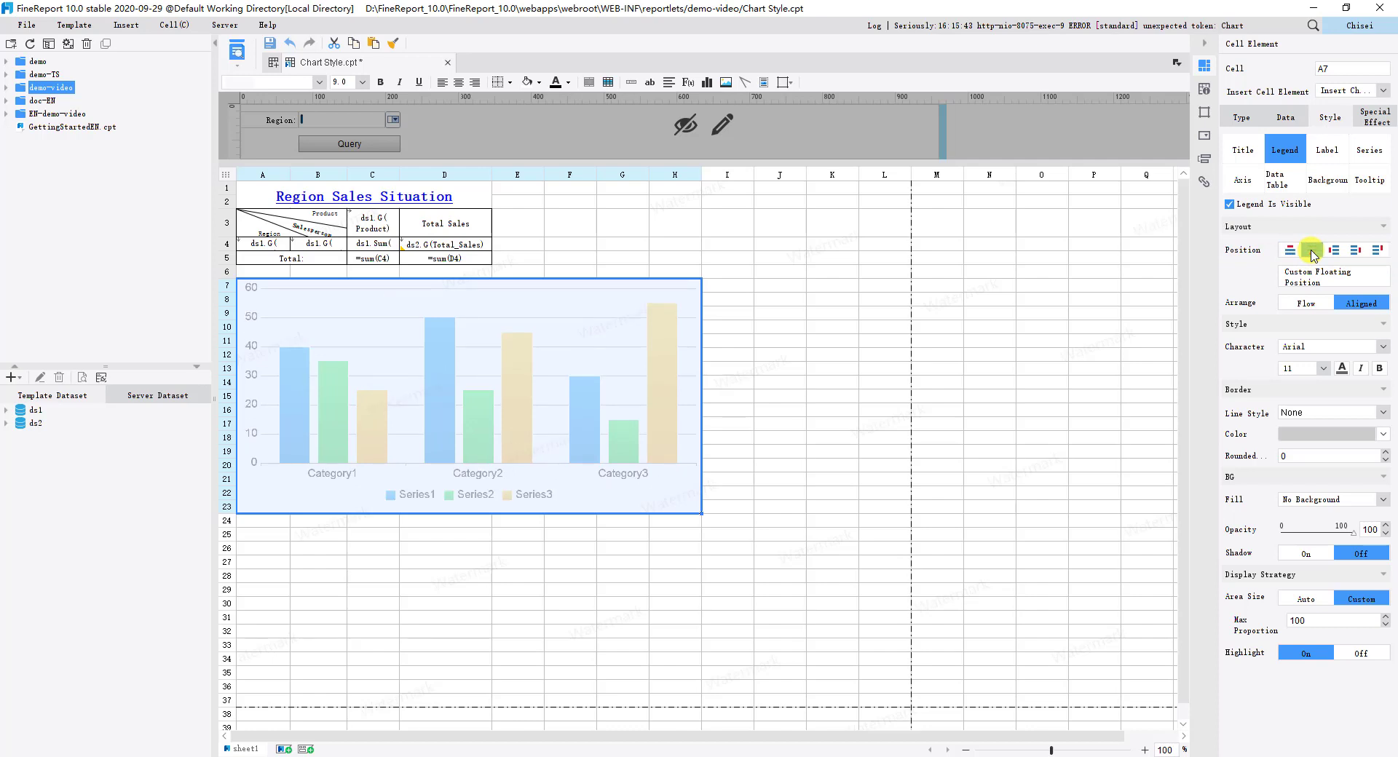
{"action": "left_click", "coordinate": [1333, 251]}
{"action": "left_click", "coordinate": [1354, 252]}
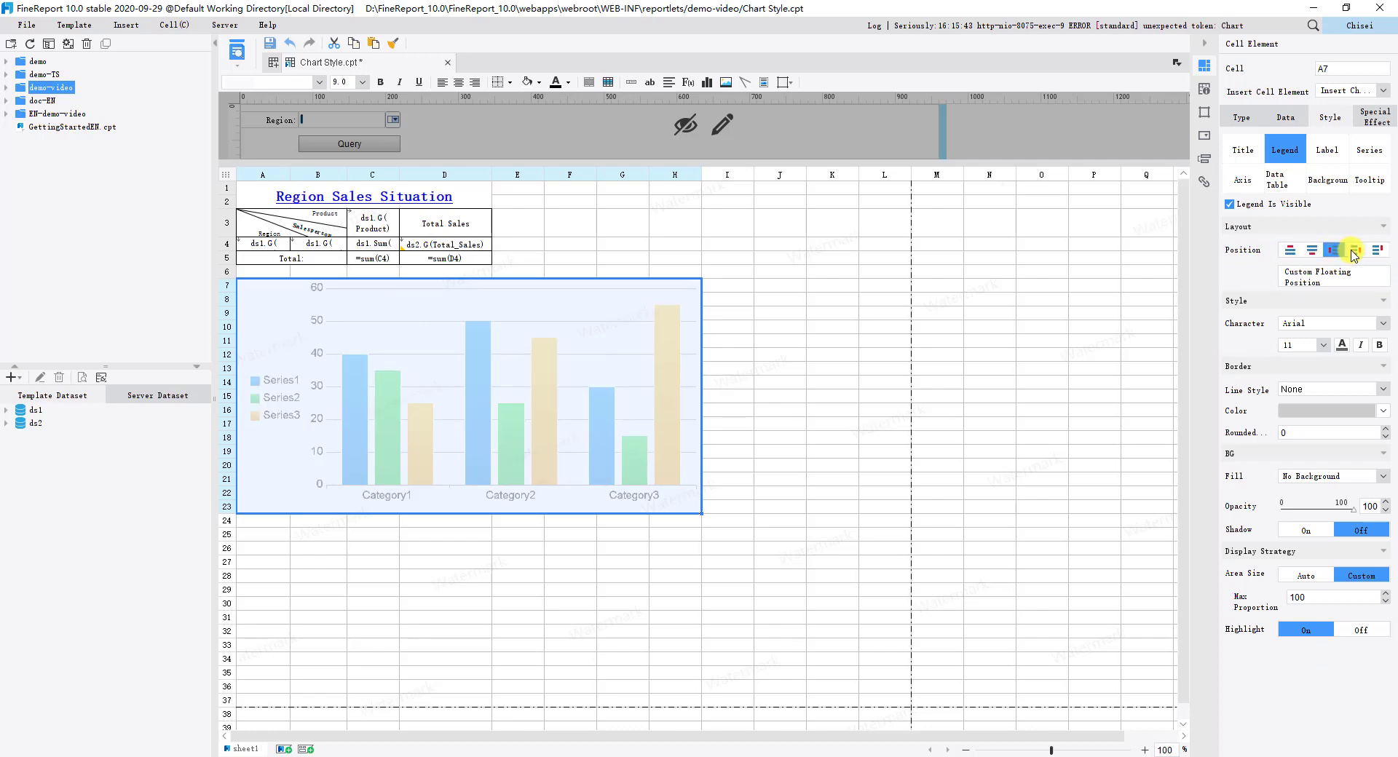
{"action": "left_click", "coordinate": [1375, 252]}
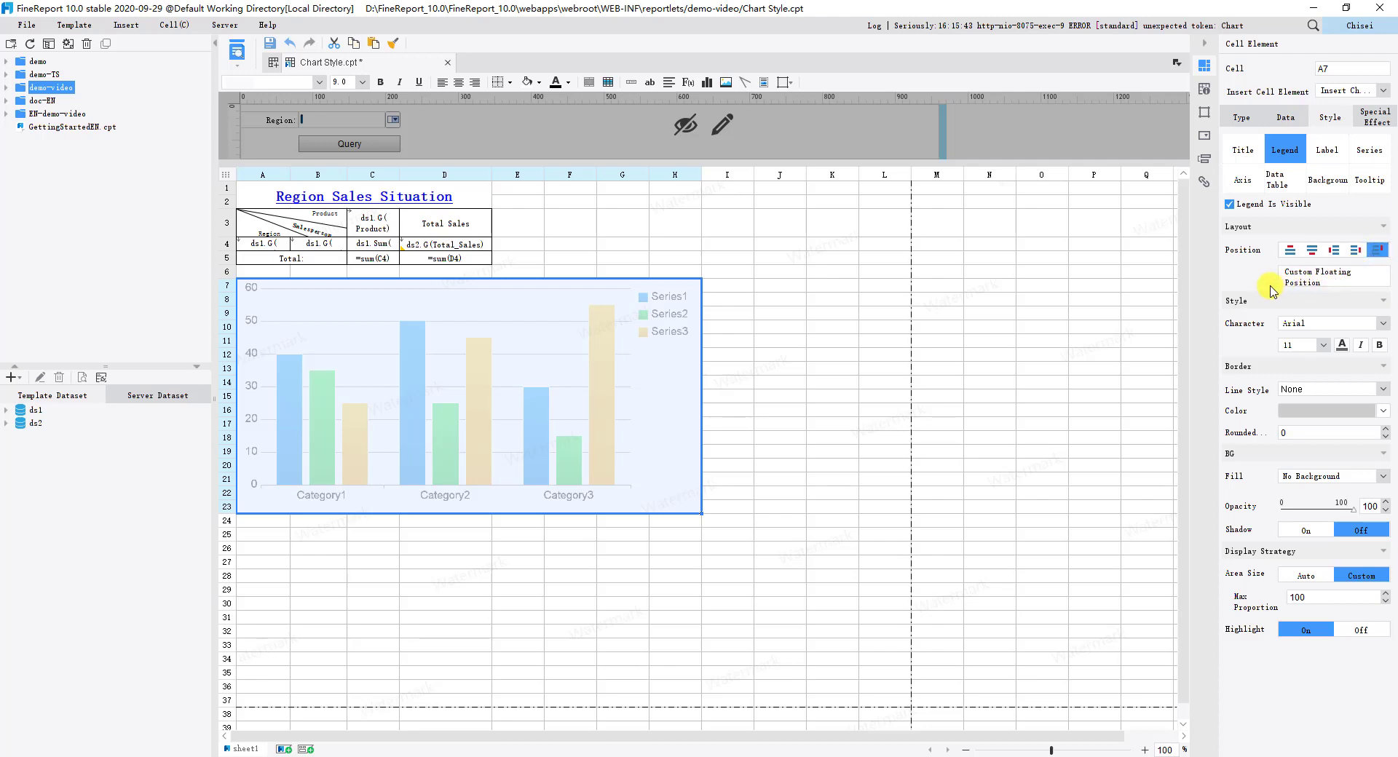
Try a custom floating legend position with Direction X at 20, and restore the upper-right corner placement.
{"action": "left_click", "coordinate": [1303, 284]}
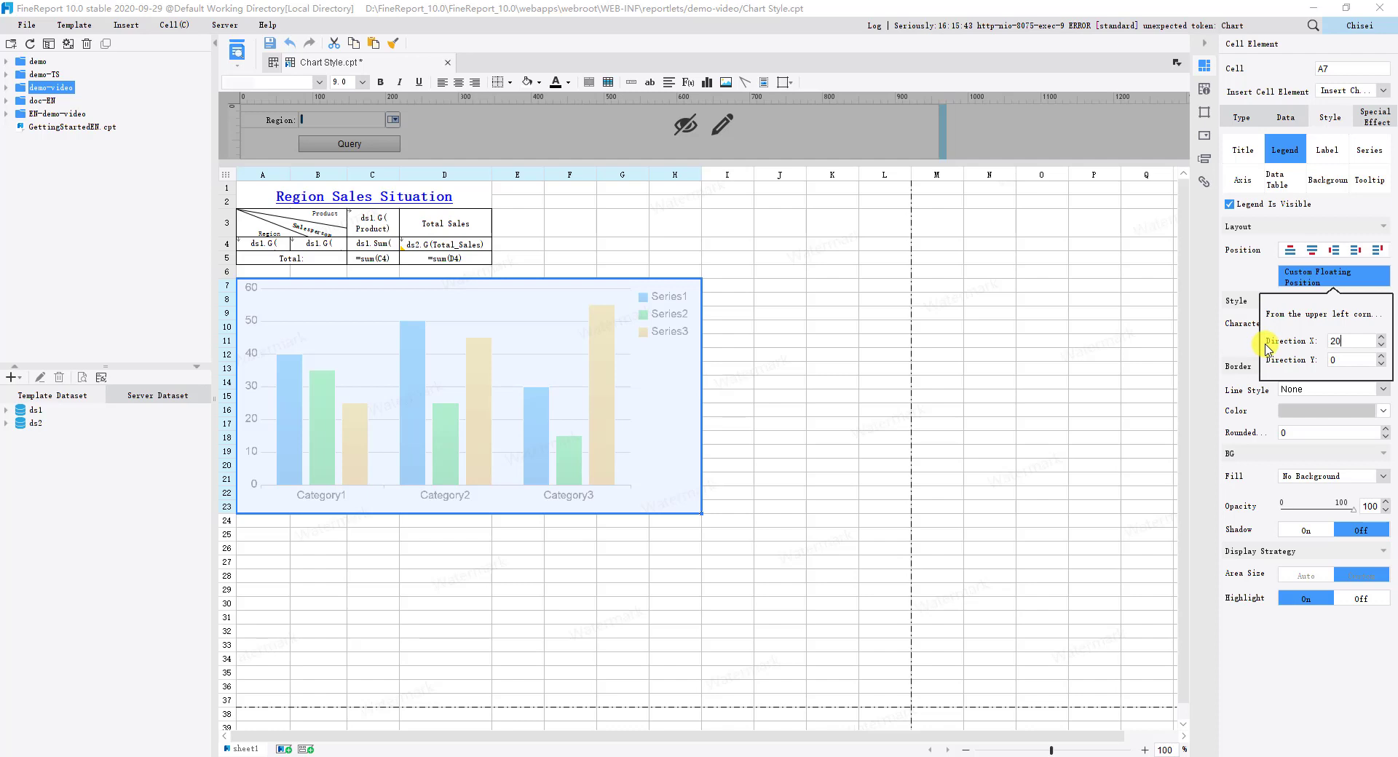
{"action": "left_click", "coordinate": [1330, 360]}
{"action": "left_click", "coordinate": [1234, 283]}
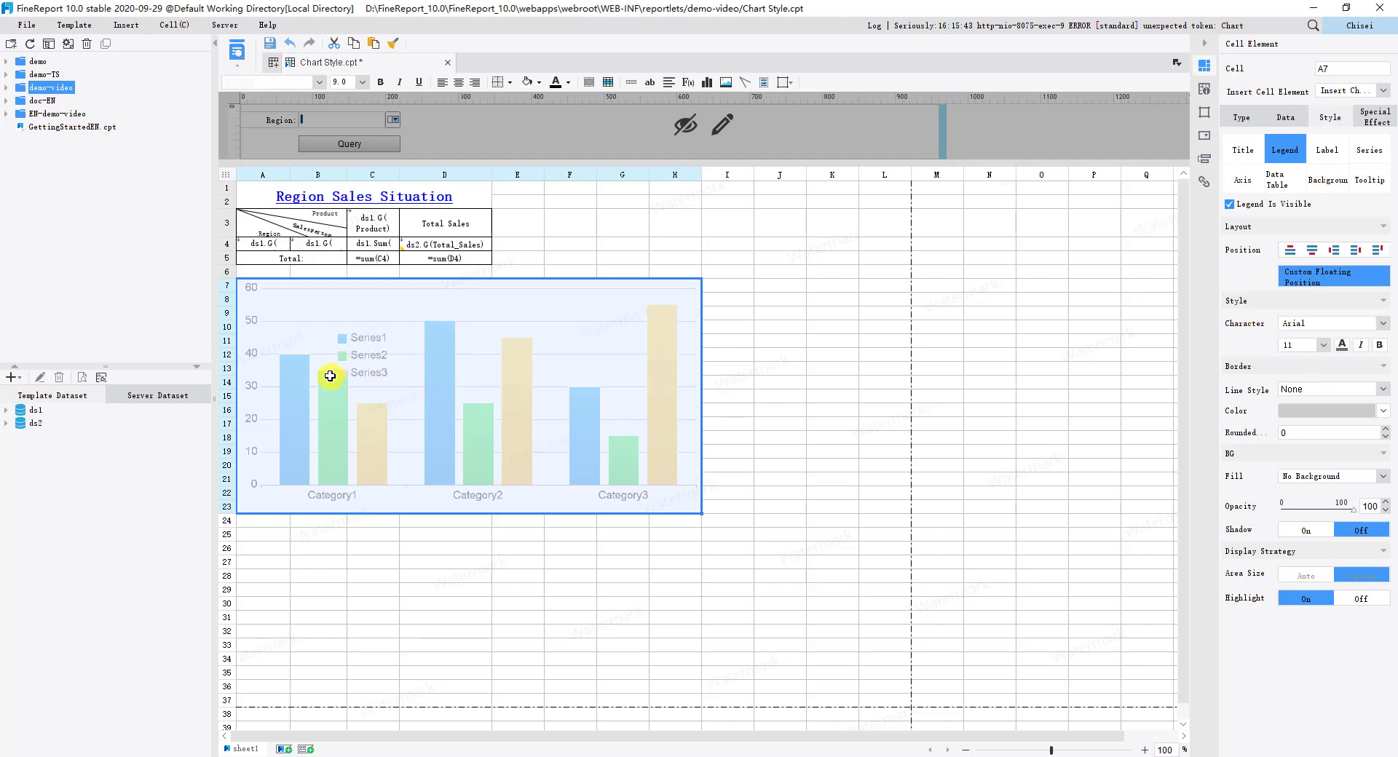
{"action": "left_click", "coordinate": [1378, 250]}
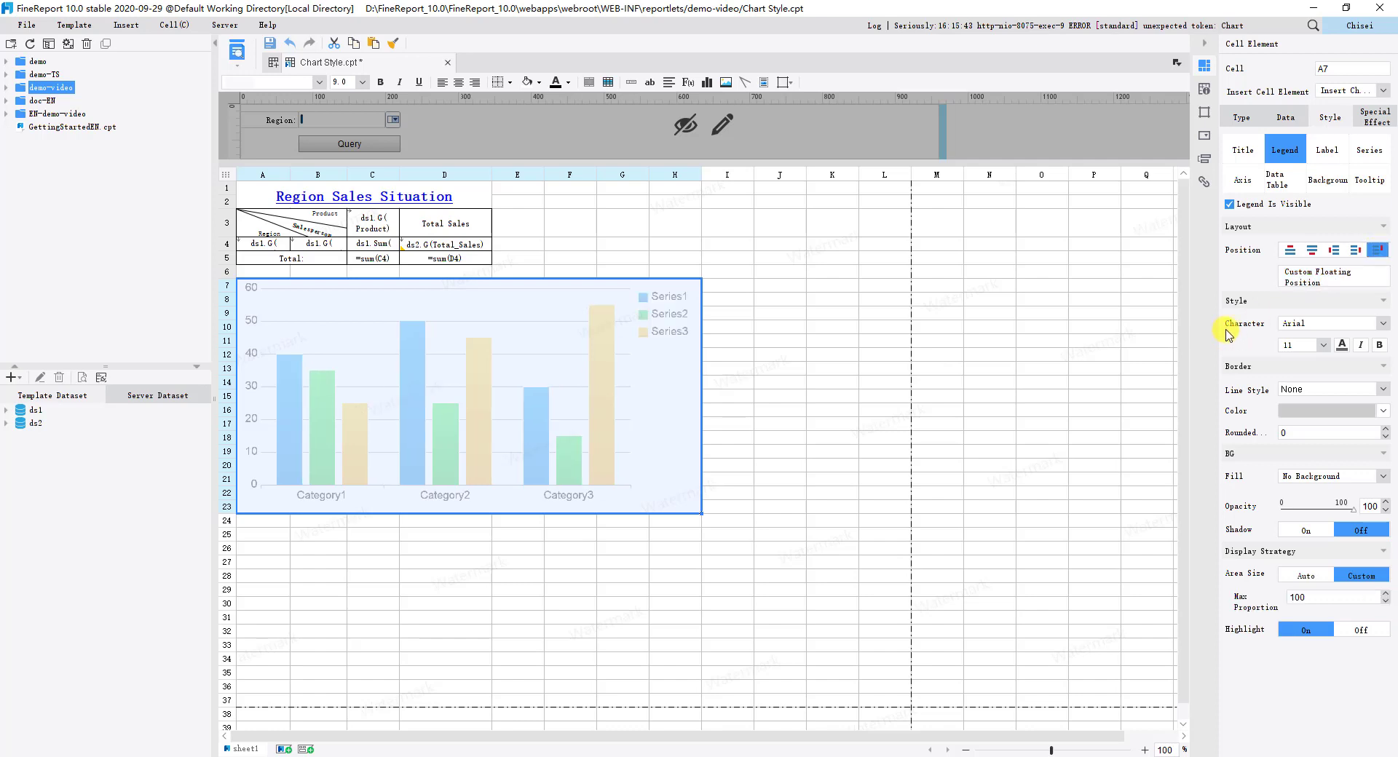
Set the legend's font to Arial Black at size 15.
{"action": "left_click", "coordinate": [1300, 324]}
{"action": "left_click", "coordinate": [1311, 350]}
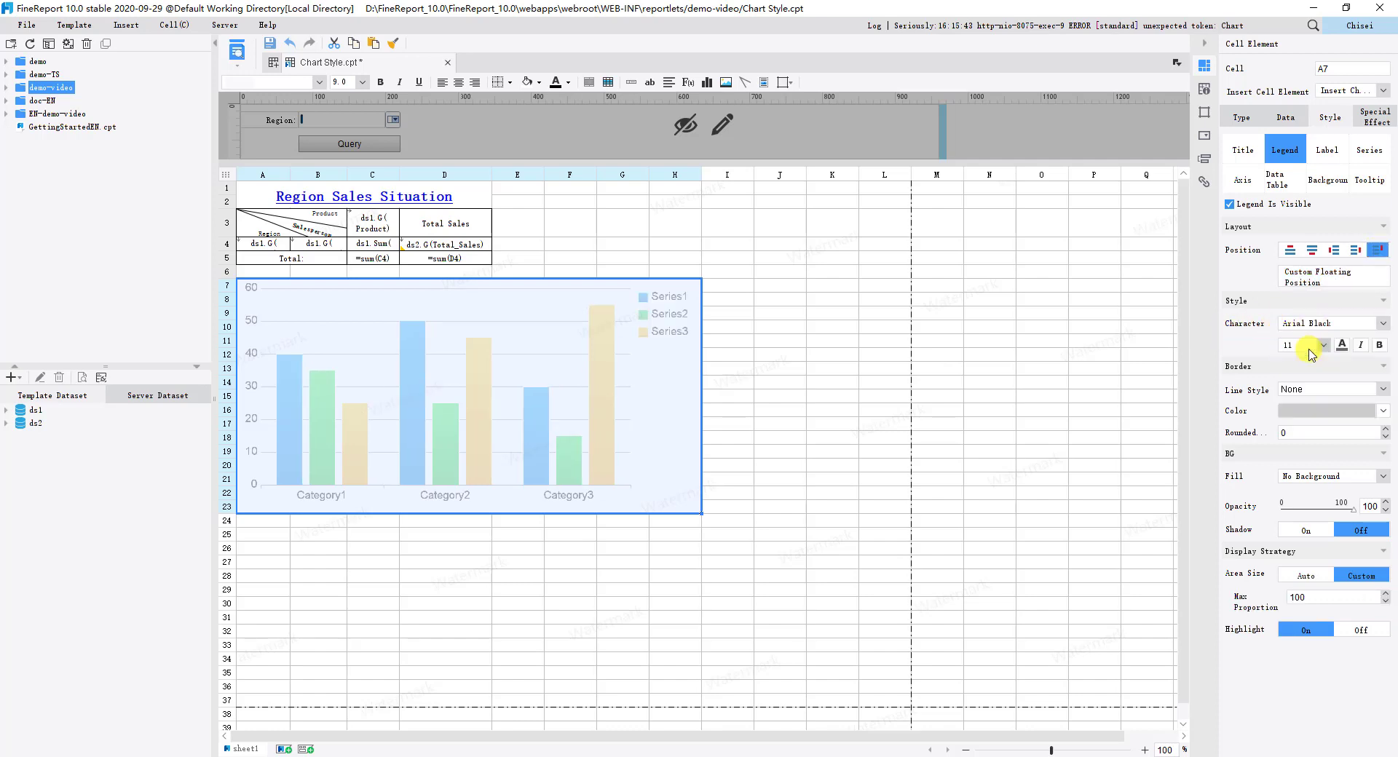
{"action": "left_click", "coordinate": [1322, 347]}
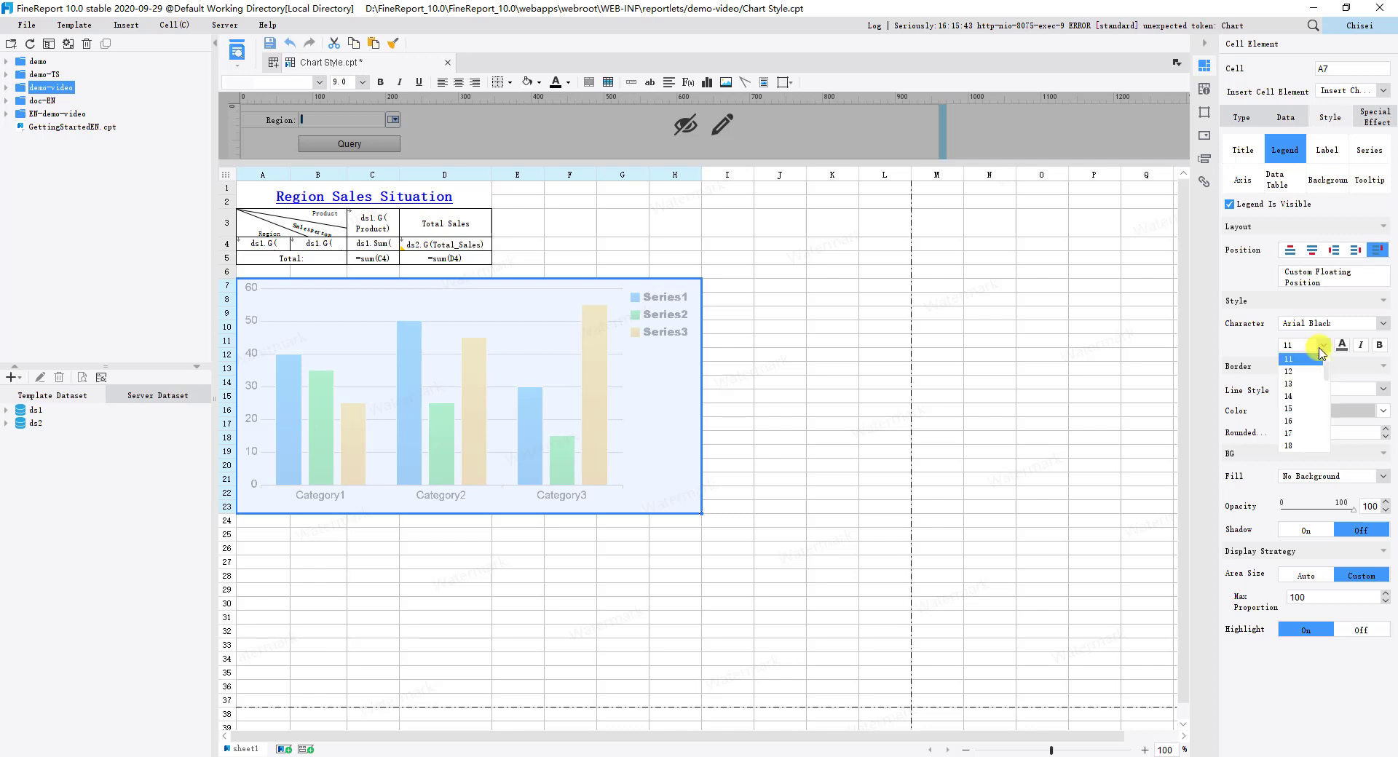
{"action": "left_click", "coordinate": [1303, 411]}
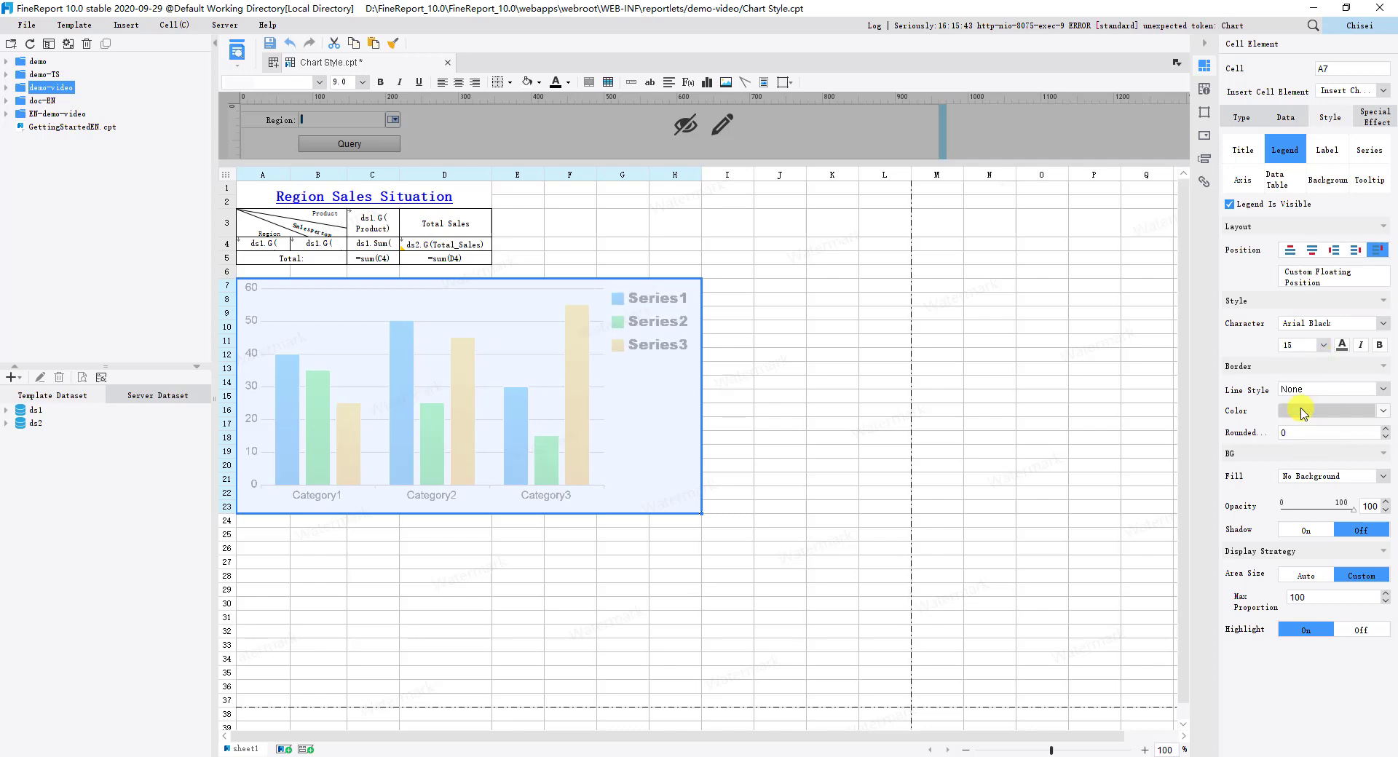
Set the legend text to red and italic.
{"action": "left_click", "coordinate": [1342, 345]}
{"action": "left_click", "coordinate": [1297, 412]}
{"action": "left_click", "coordinate": [1361, 345]}
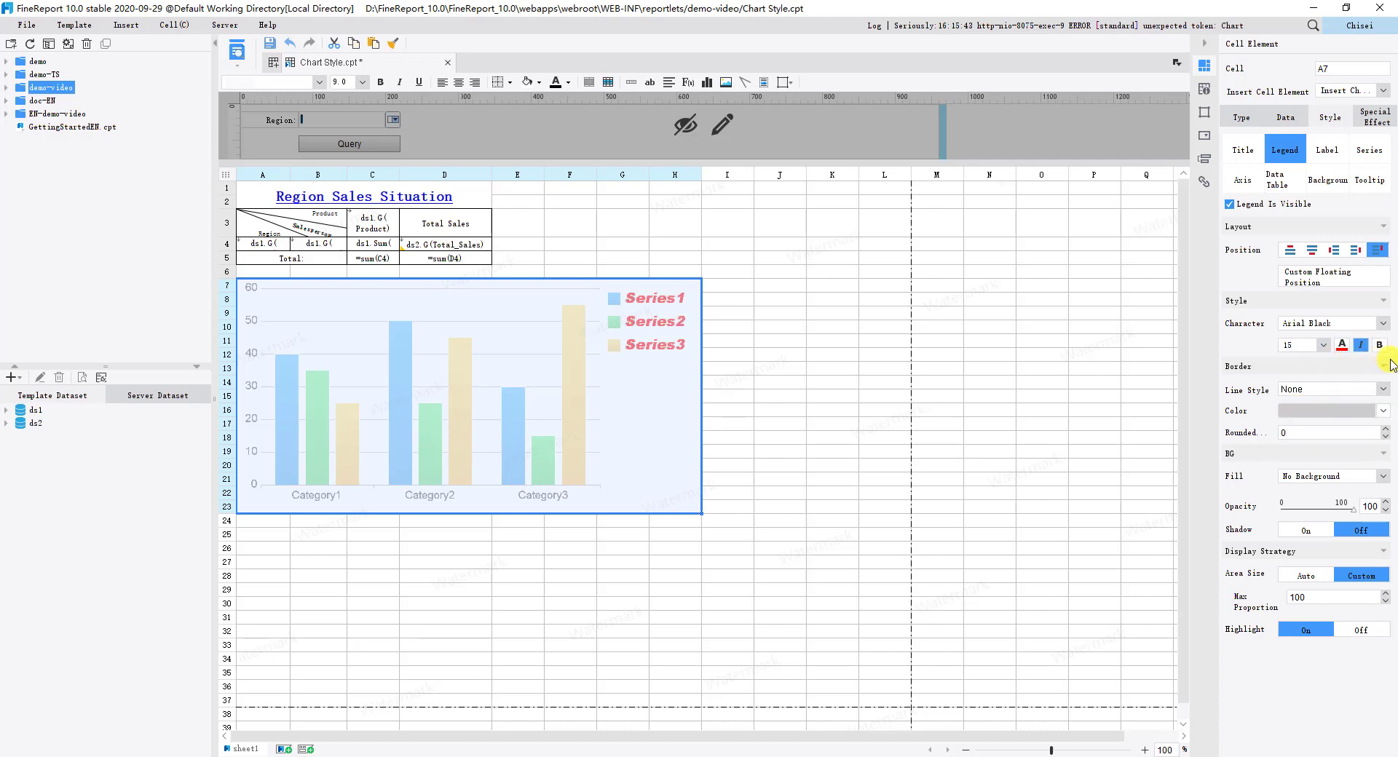
Give the legend a thin solid green border with a rounded corner value of 60.
{"action": "left_click", "coordinate": [1383, 391]}
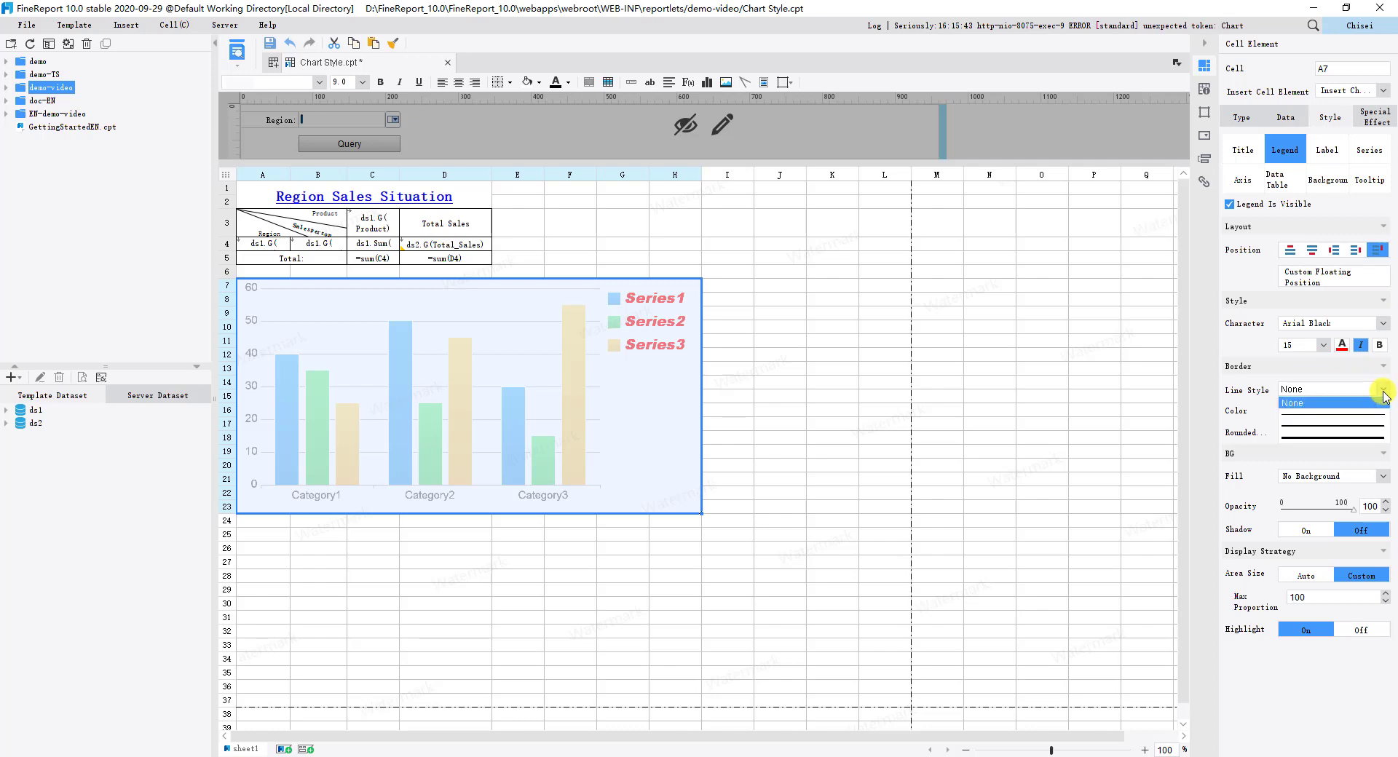
{"action": "left_click", "coordinate": [1376, 415]}
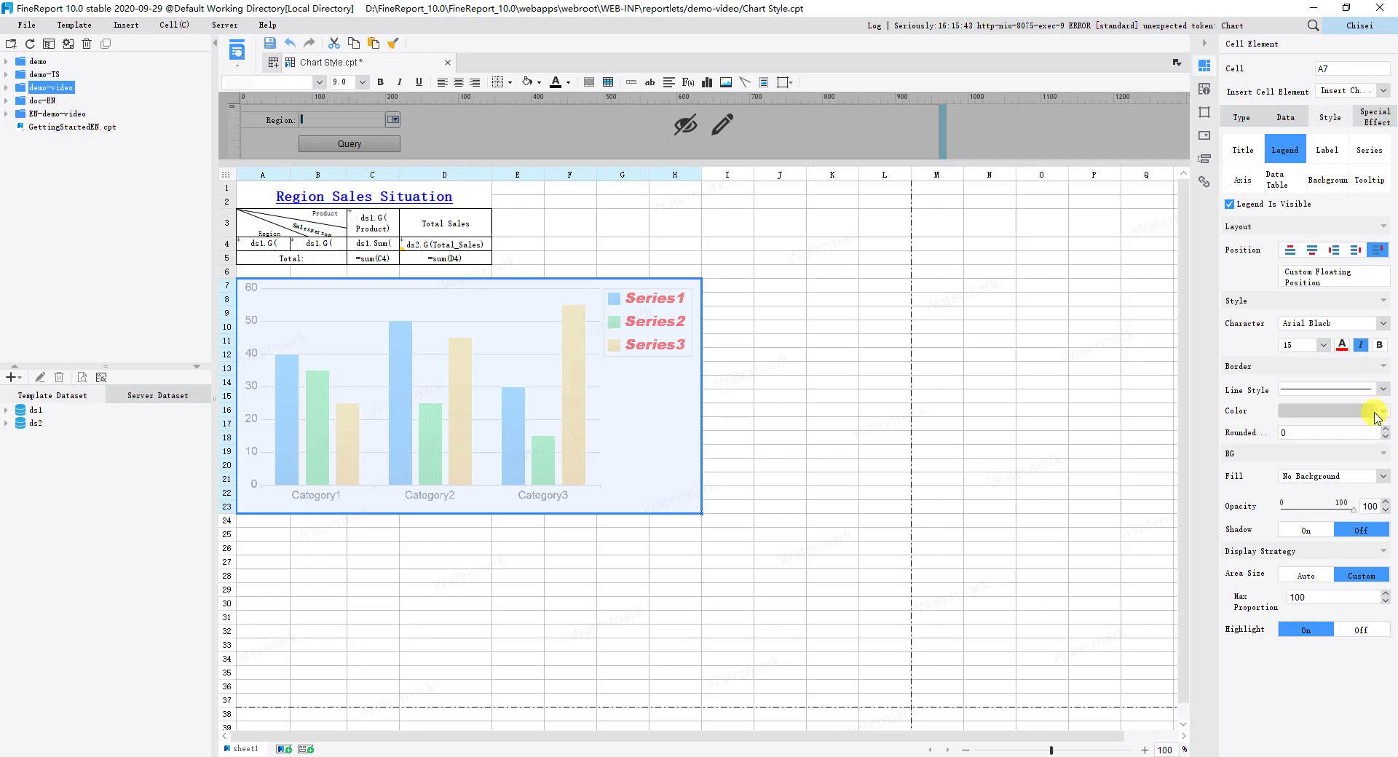
{"action": "left_click", "coordinate": [1383, 412]}
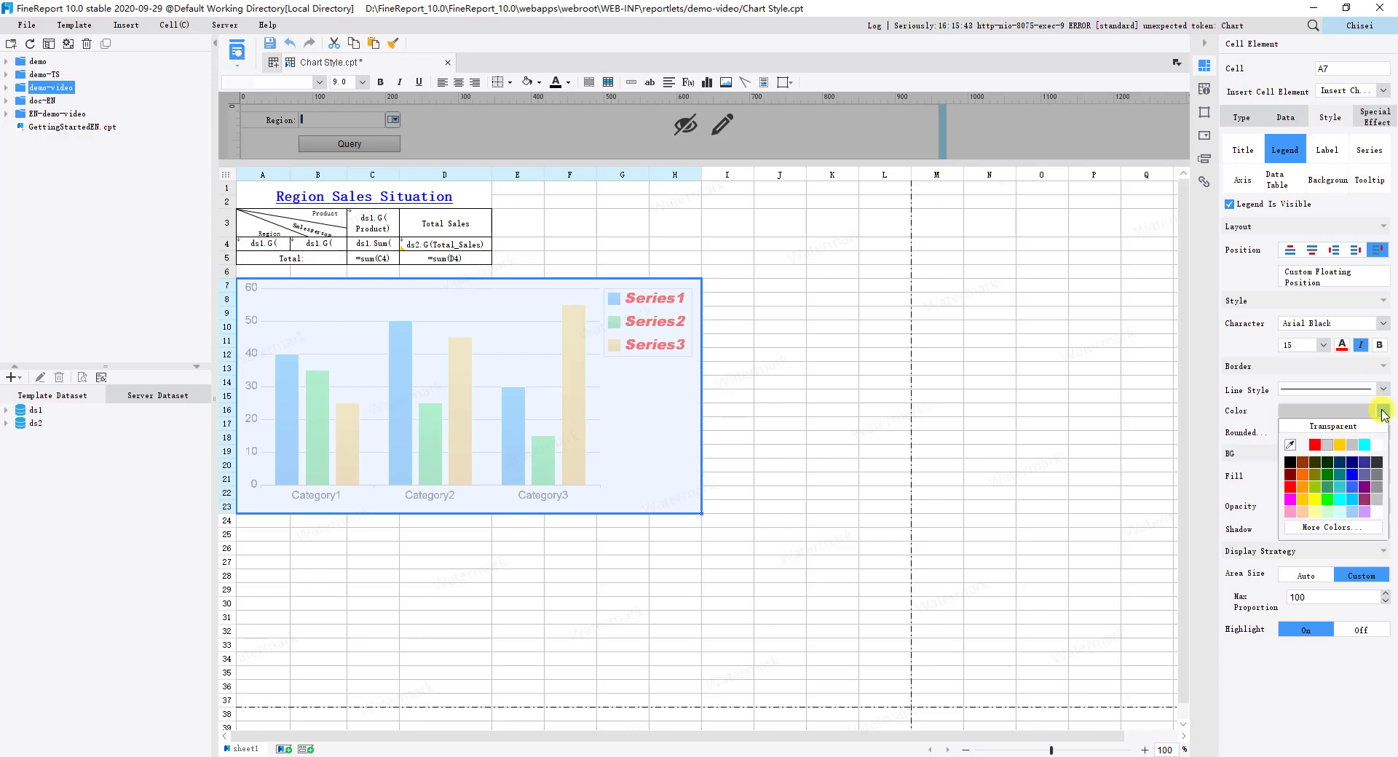
{"action": "left_click", "coordinate": [1327, 499]}
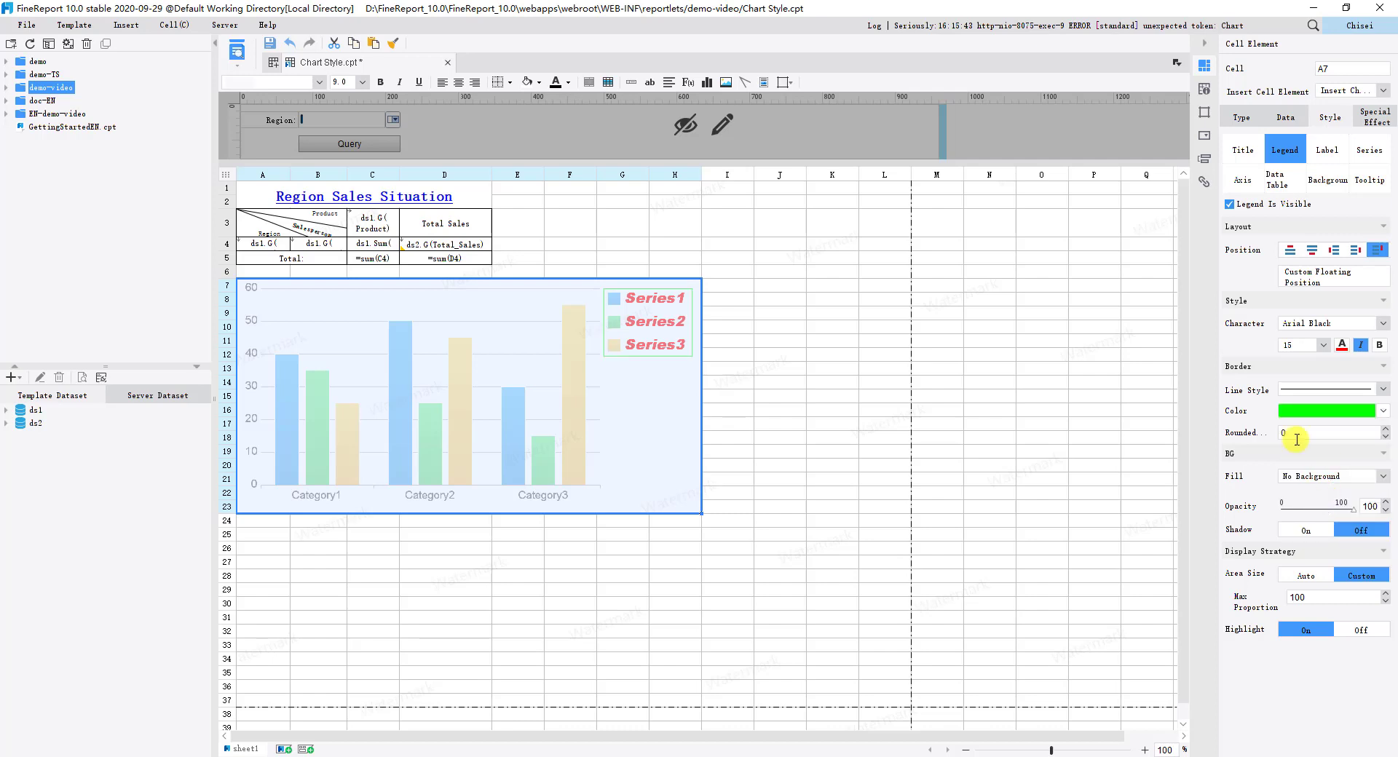
{"action": "left_click_drag", "start_coordinate": [1372, 433], "coordinate": [1264, 436]}
{"action": "type", "text": "60"}
{"action": "key", "text": "Return"}
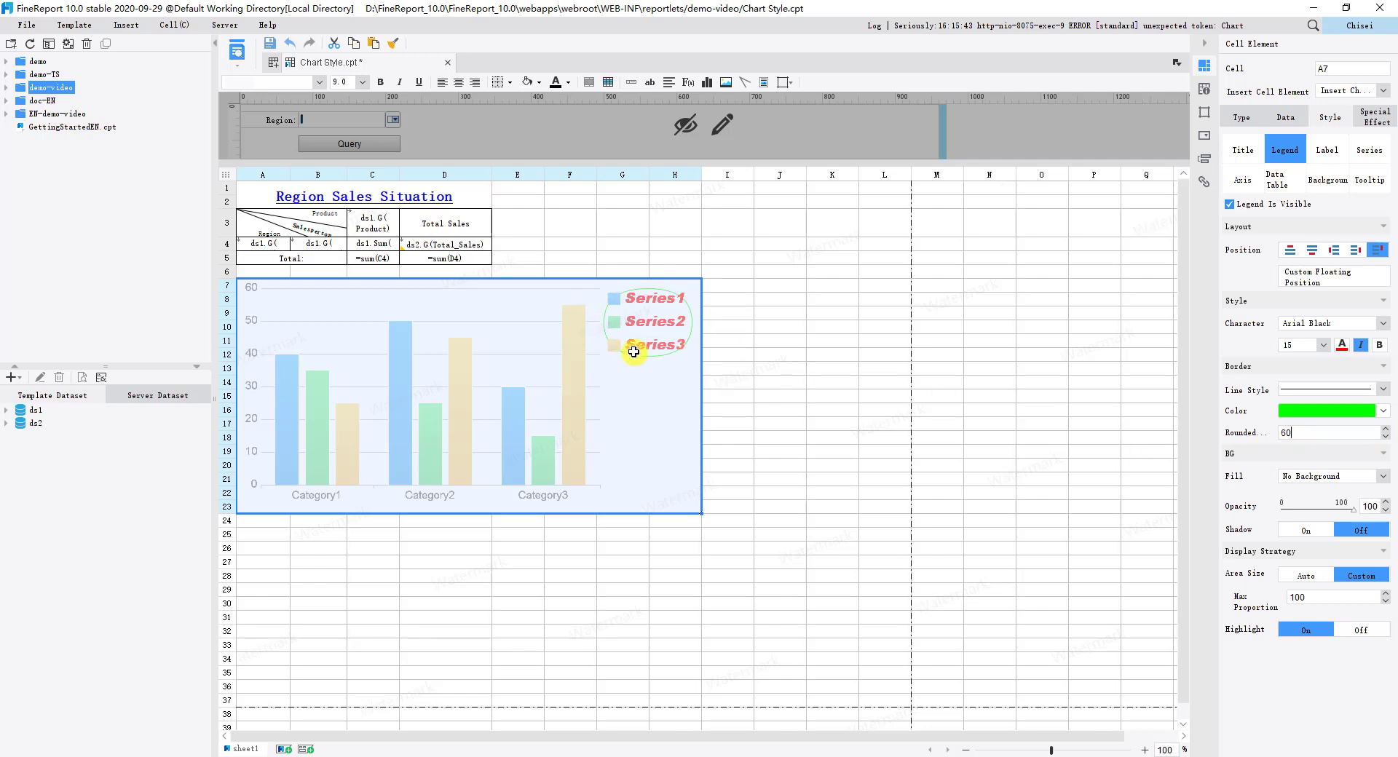
Fill the legend background with light cyan at 26 opacity and turn its shadow on.
{"action": "left_click", "coordinate": [1315, 477]}
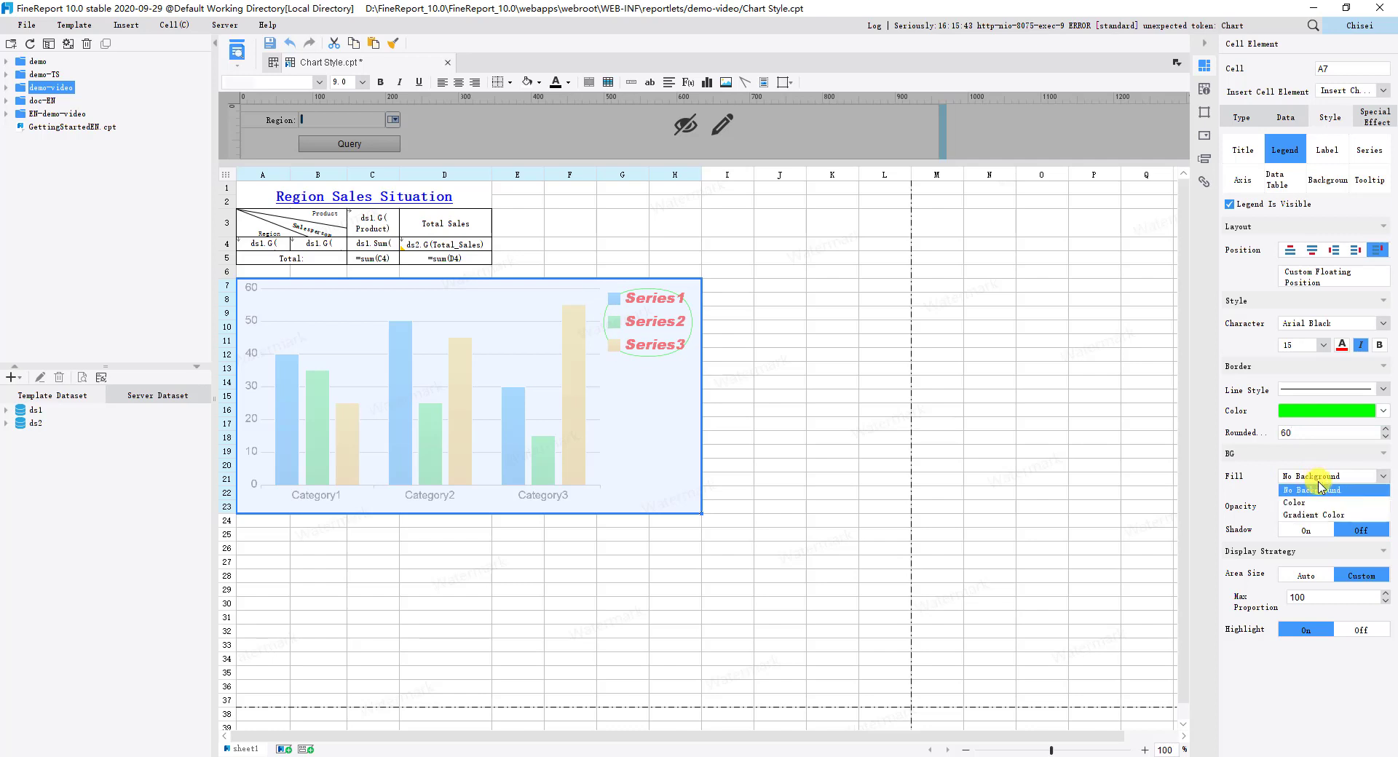
{"action": "left_click", "coordinate": [1307, 503]}
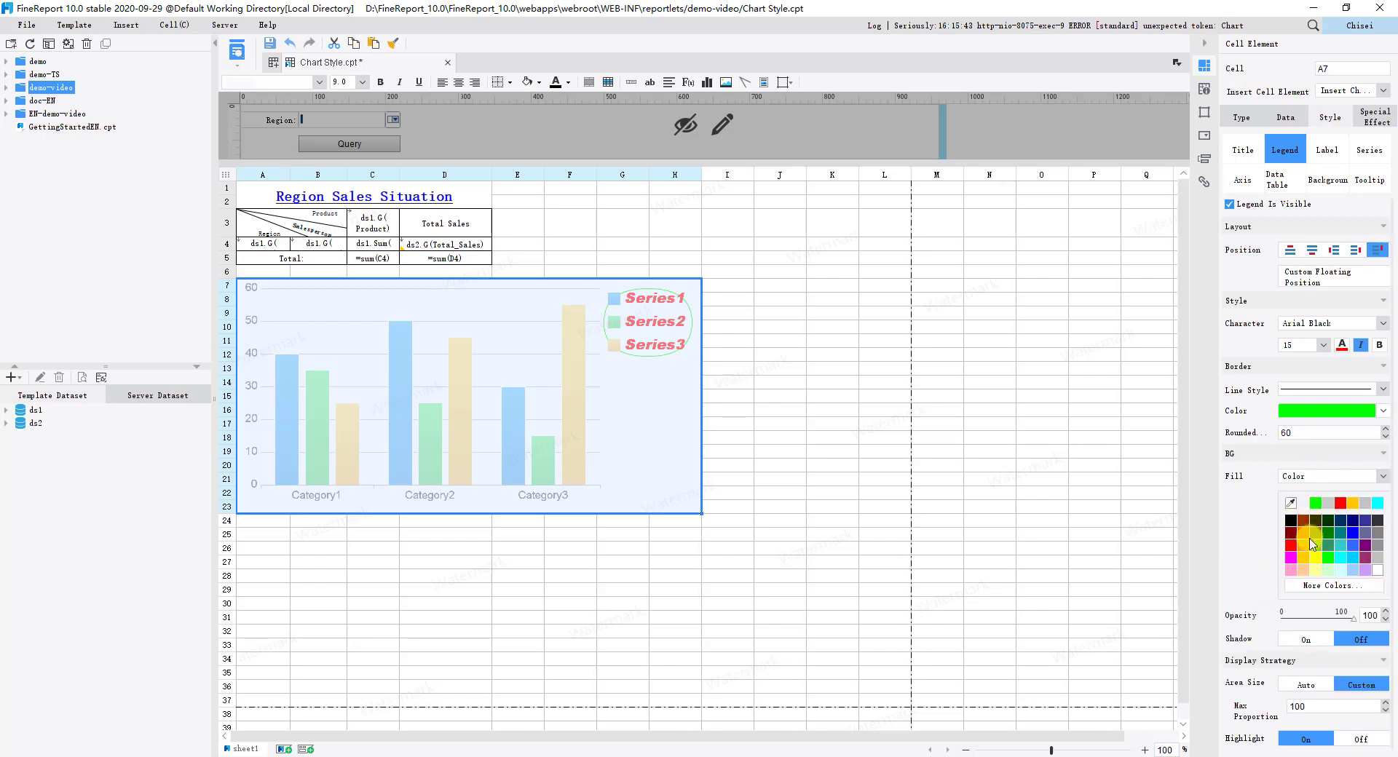
{"action": "left_click", "coordinate": [1341, 571]}
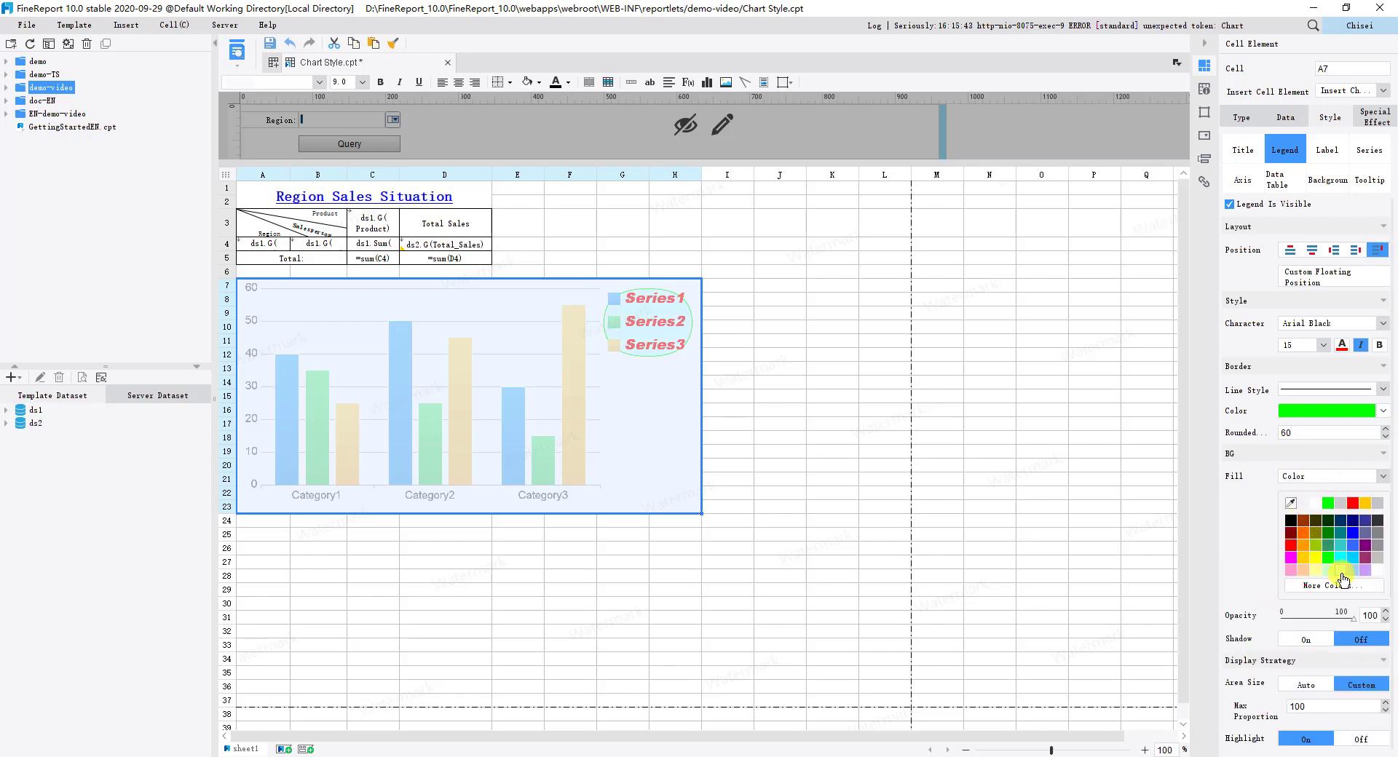
{"action": "left_click_drag", "start_coordinate": [1352, 619], "coordinate": [1309, 625]}
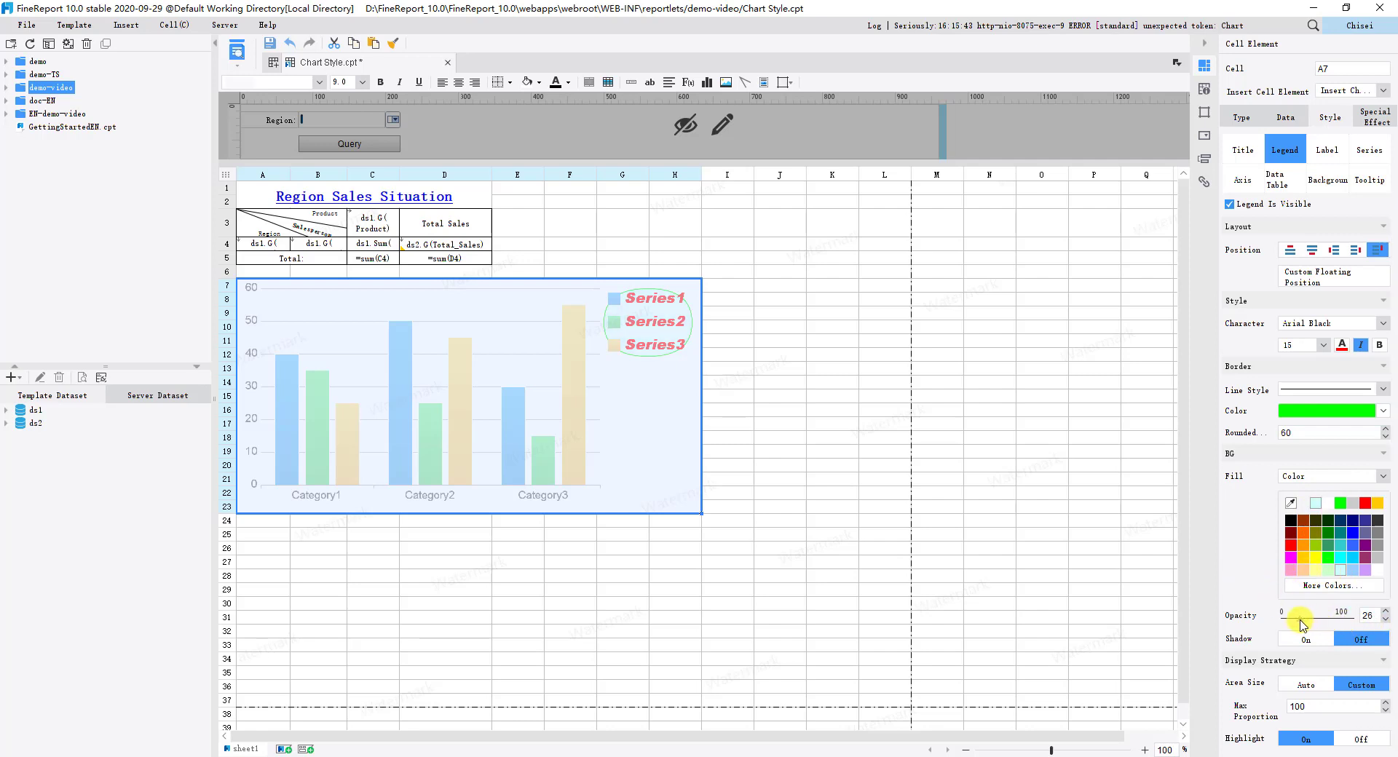
{"action": "left_click", "coordinate": [1306, 641]}
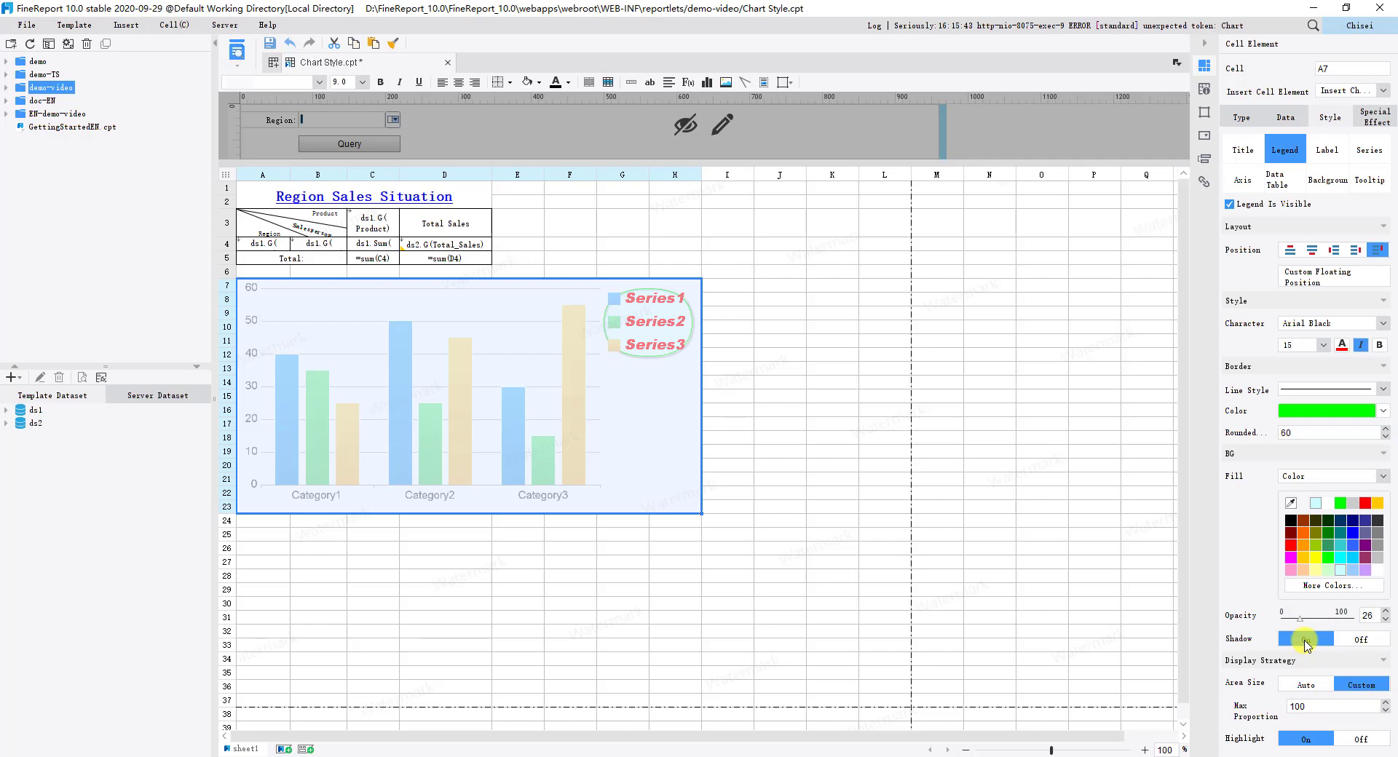
Set the legend's custom area size to a max proportion of 50 and turn its highlight off.
{"action": "scroll", "coordinate": [1306, 644], "scroll_direction": "down", "scroll_amount": 1}
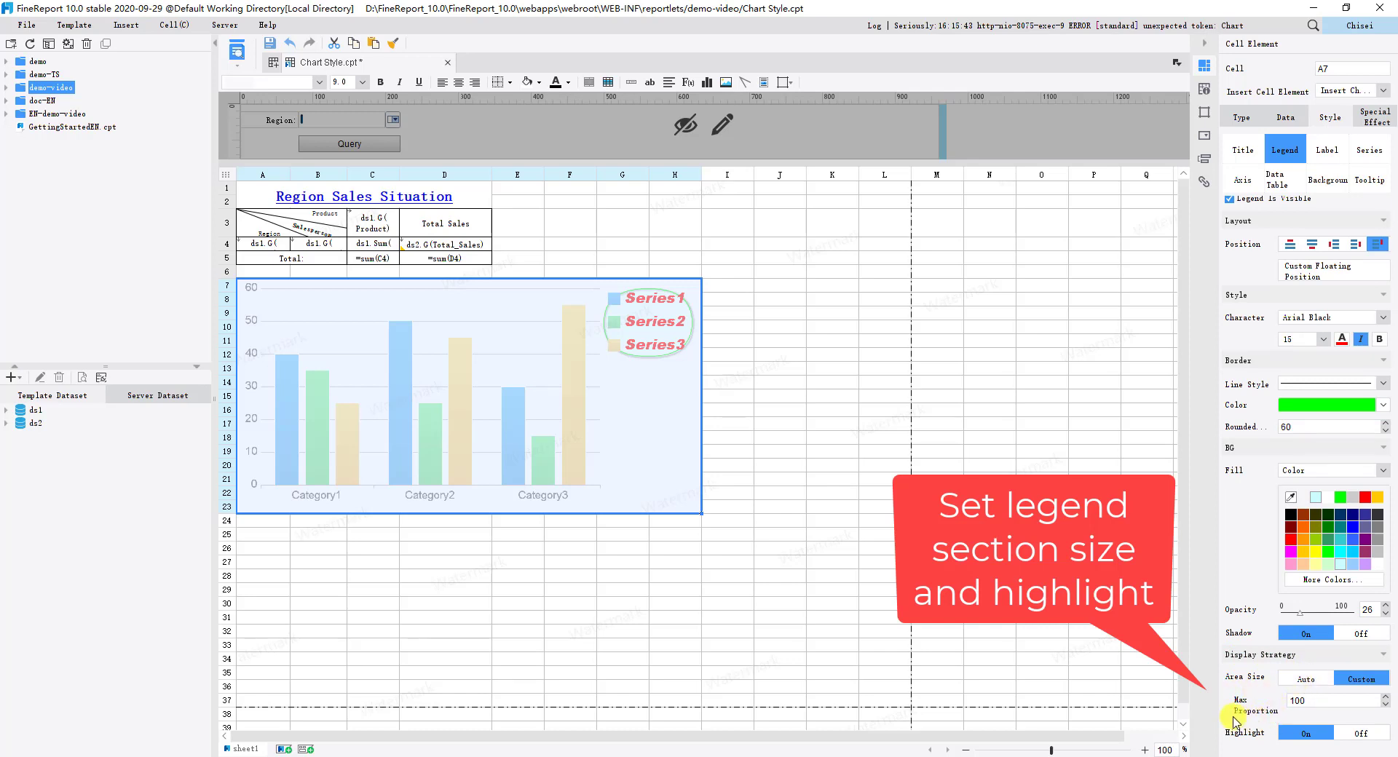
{"action": "left_click", "coordinate": [1299, 702]}
{"action": "left_click_drag", "start_coordinate": [1298, 702], "coordinate": [1287, 690]}
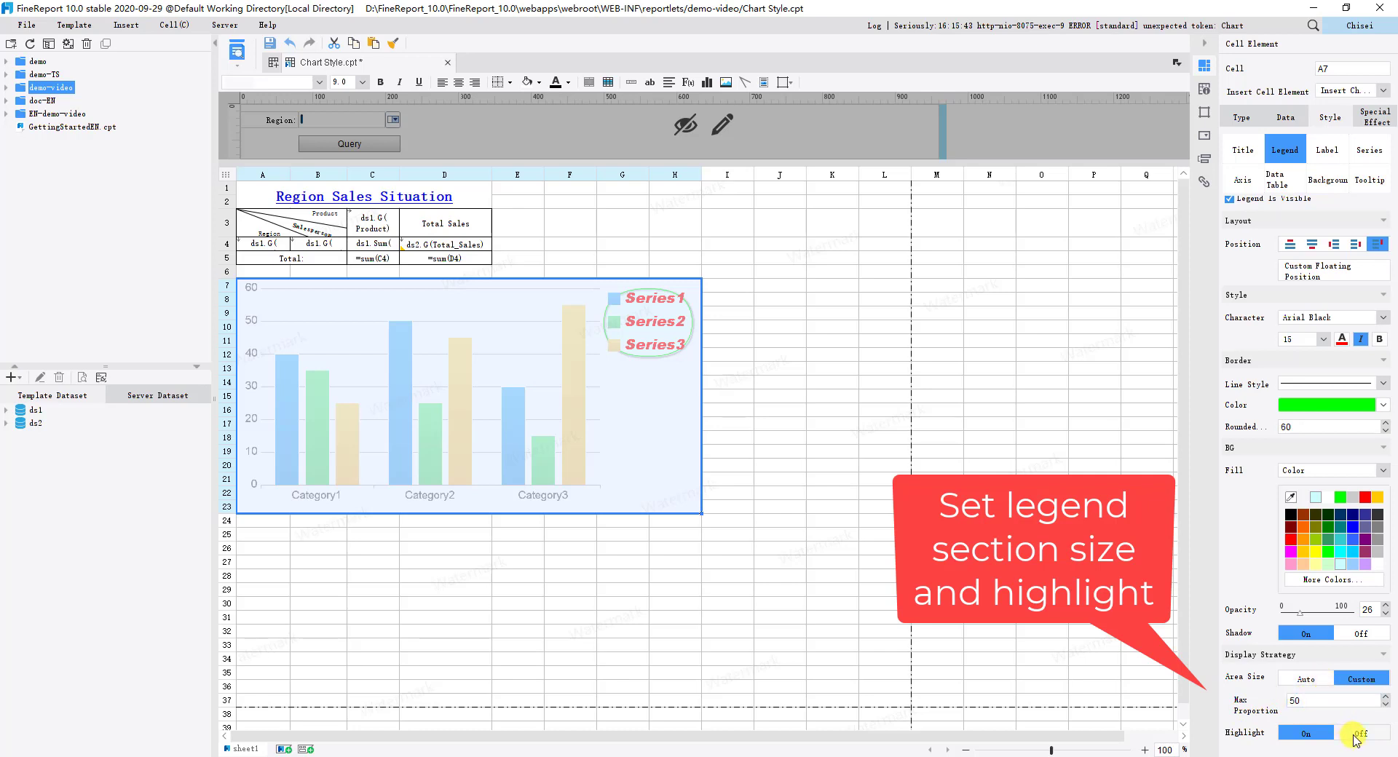
{"action": "left_click", "coordinate": [1357, 735]}
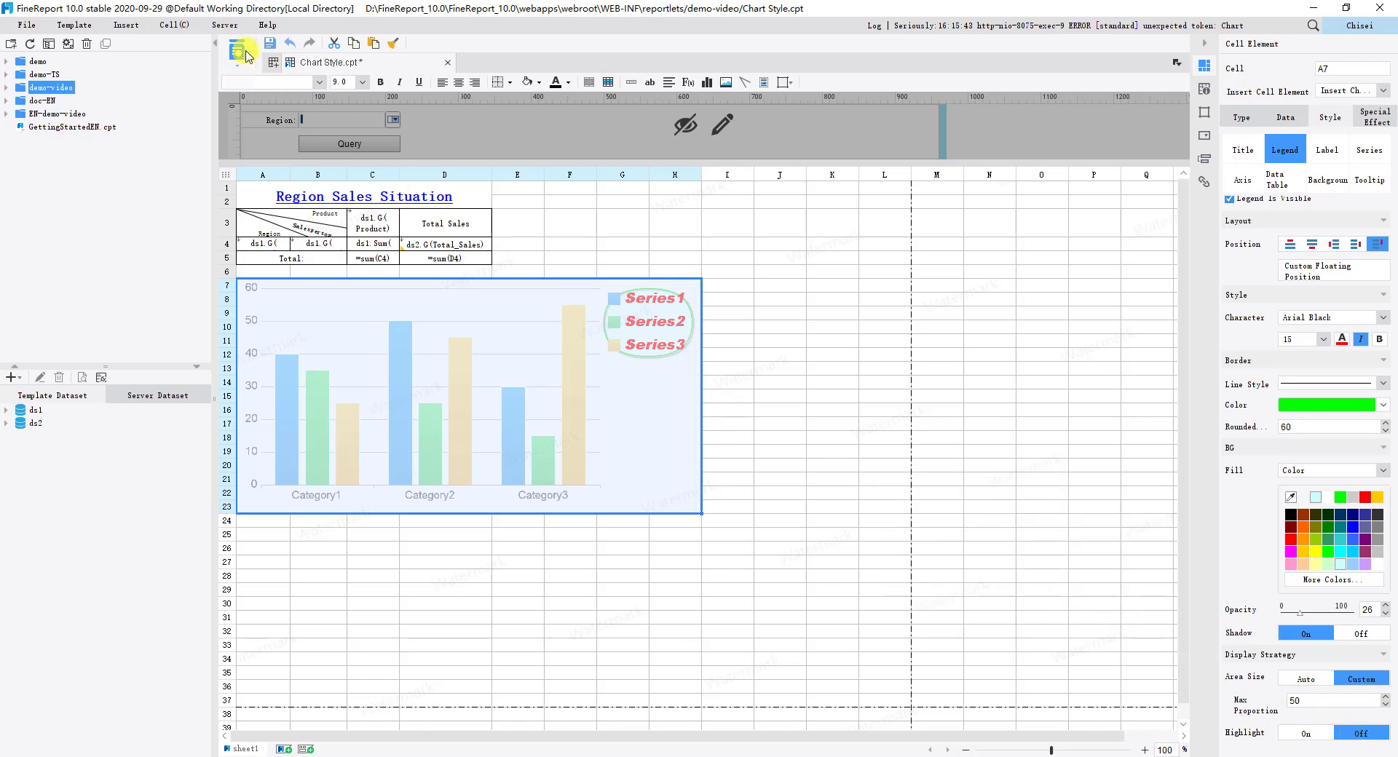
Preview the report to check the formatted chart legend.
{"action": "left_click", "coordinate": [244, 55]}
{"action": "left_click", "coordinate": [705, 116]}
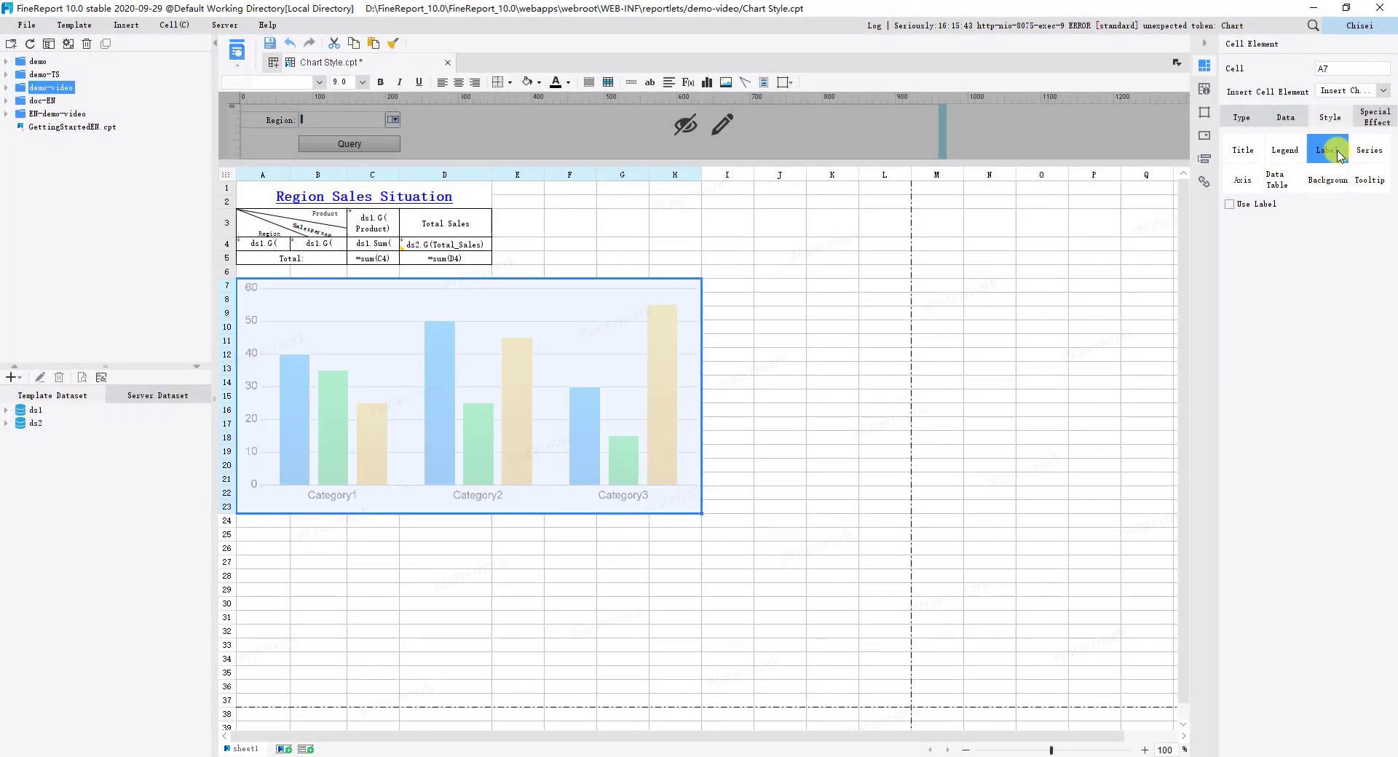
Enable data labels on the chart, view the custom label text option, and return to the common text content.
{"action": "left_click", "coordinate": [1229, 205]}
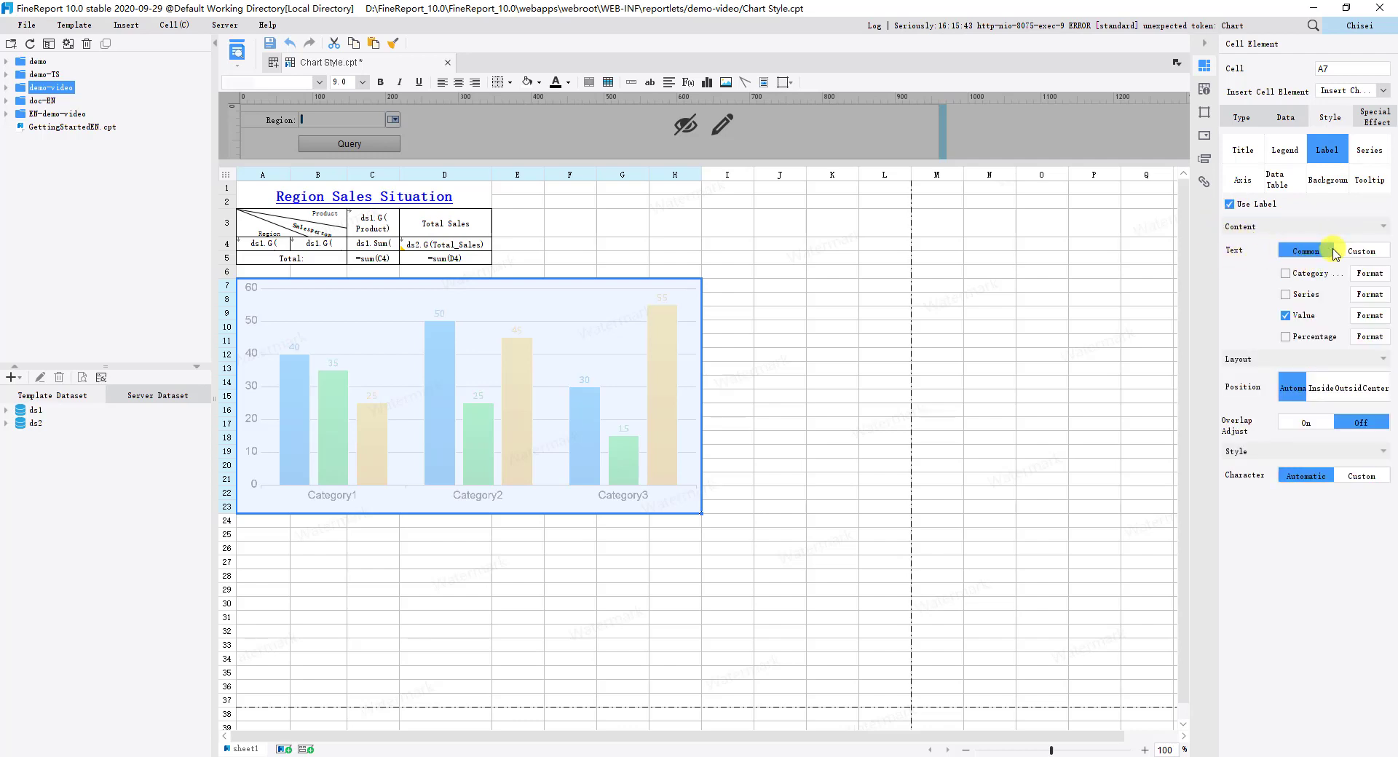
{"action": "left_click", "coordinate": [1358, 253]}
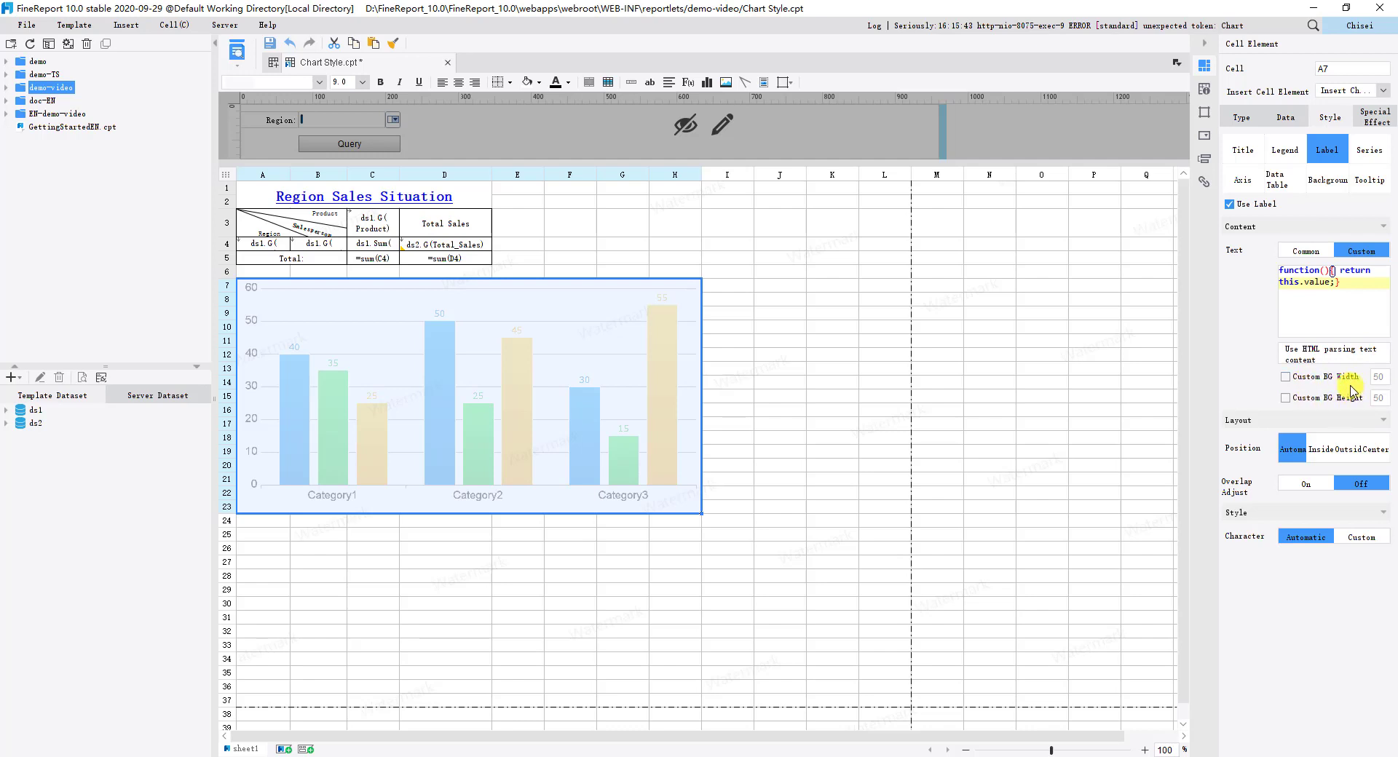
{"action": "left_click", "coordinate": [1308, 253]}
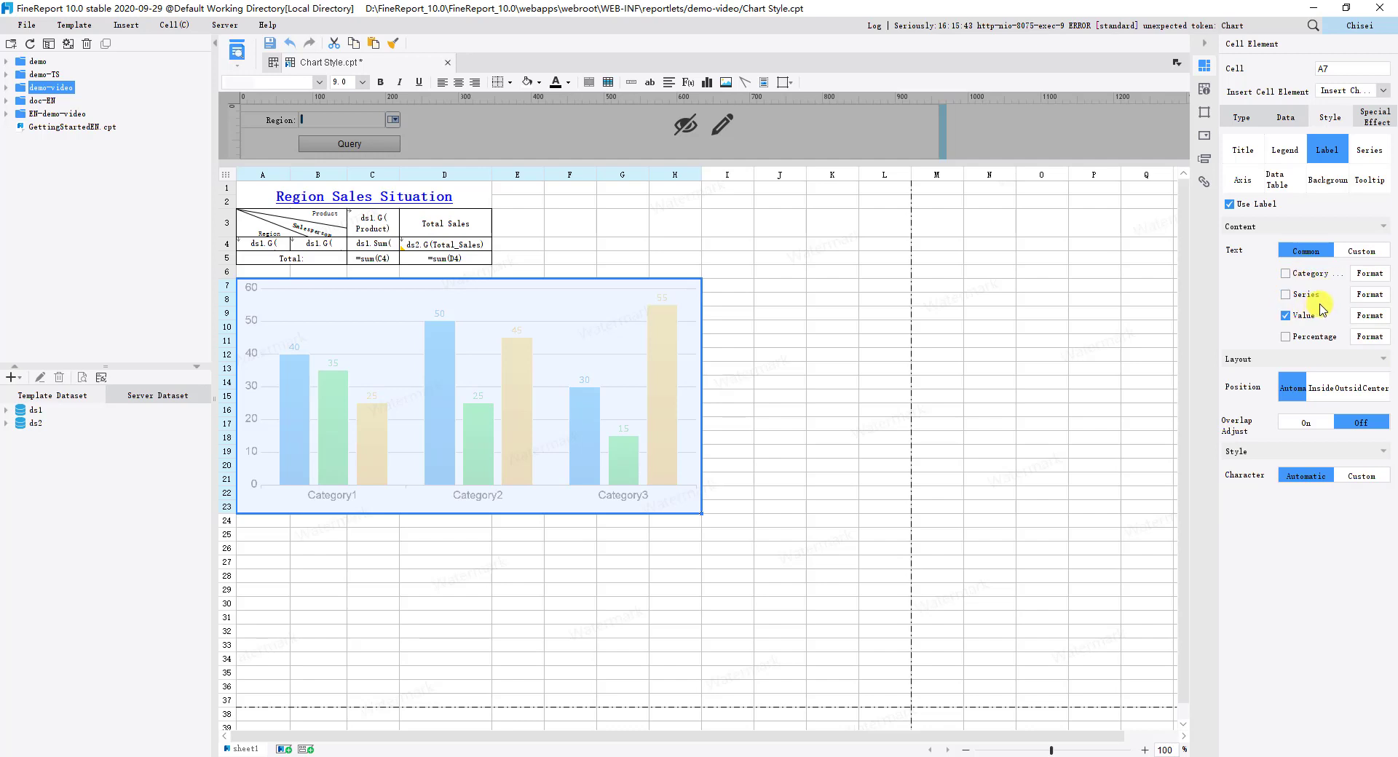
Show the category name alongside the value in the labels, after trying the series name and percentage as well.
{"action": "left_click", "coordinate": [1286, 274]}
{"action": "left_click", "coordinate": [1285, 295]}
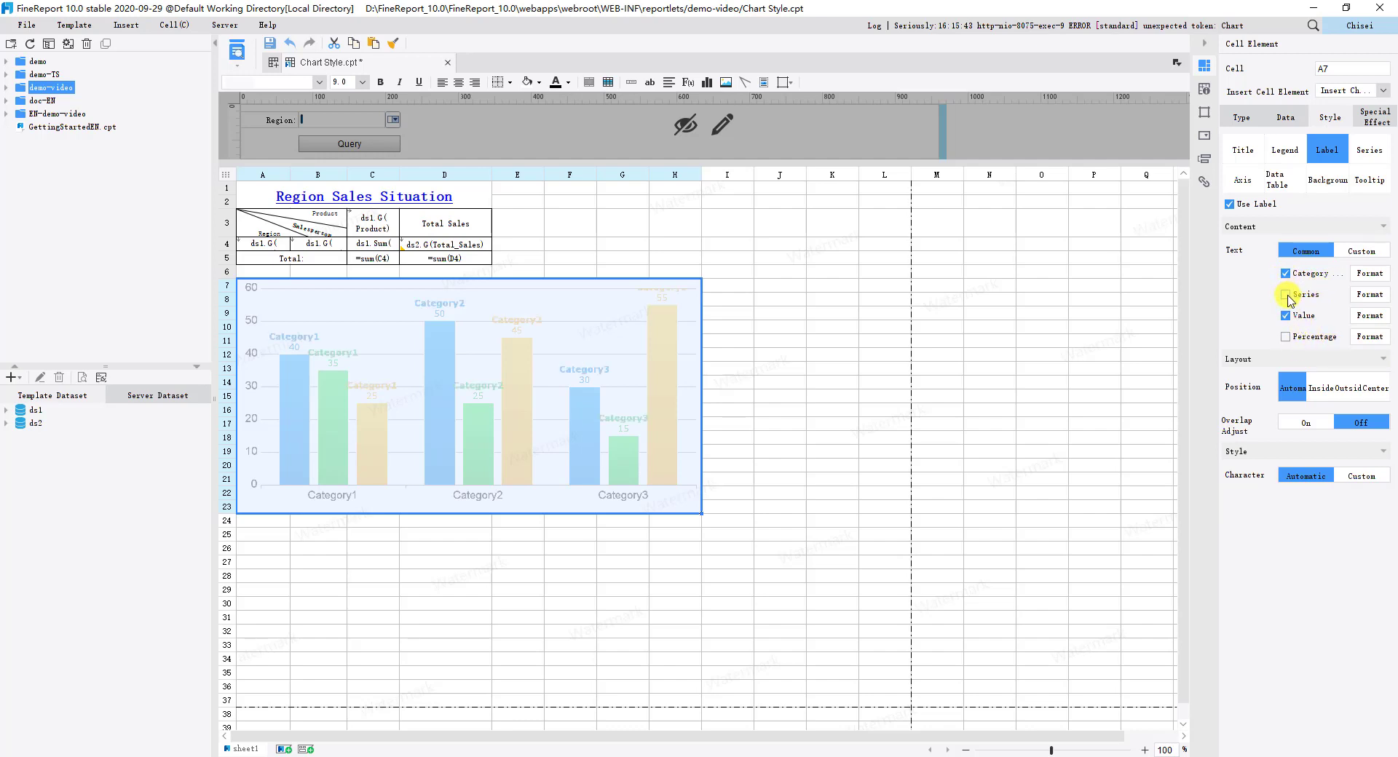
{"action": "left_click", "coordinate": [1286, 338]}
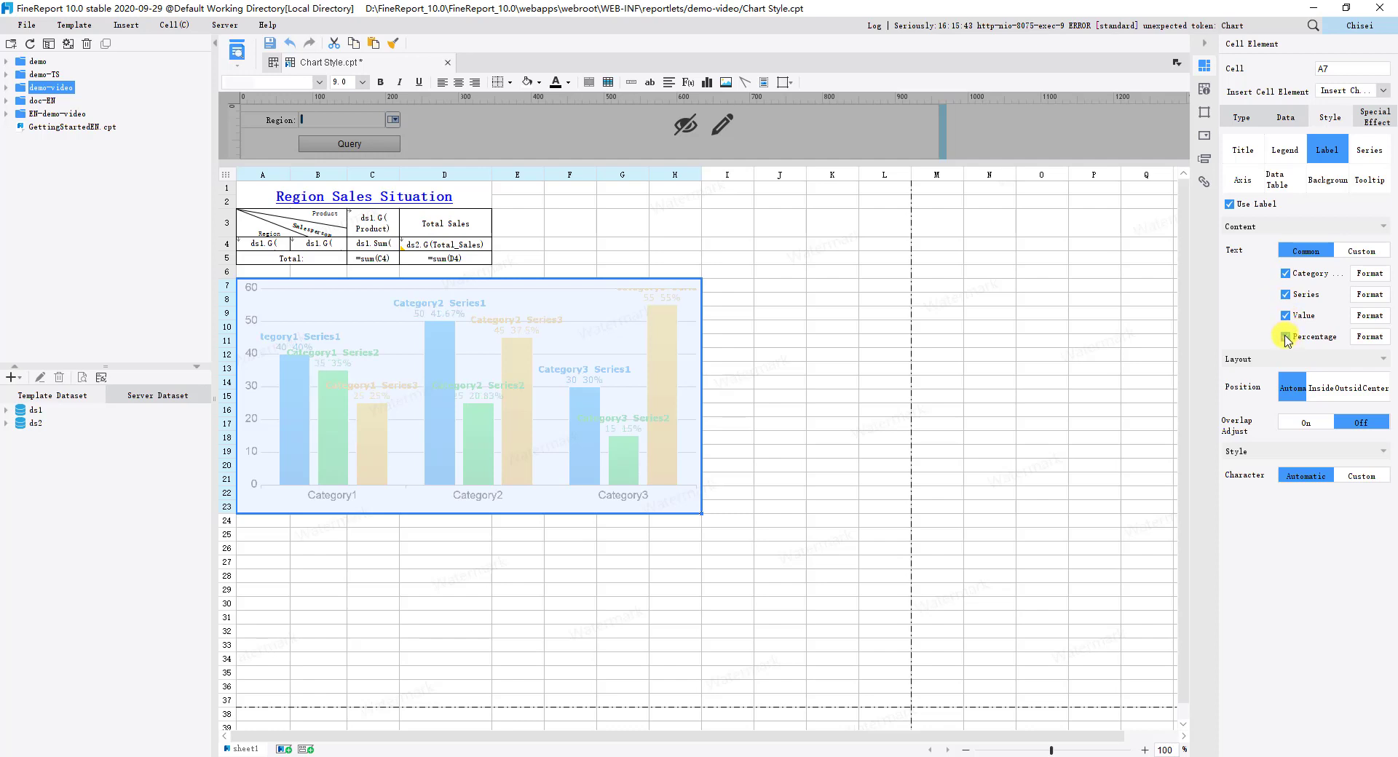
{"action": "left_click", "coordinate": [1286, 337]}
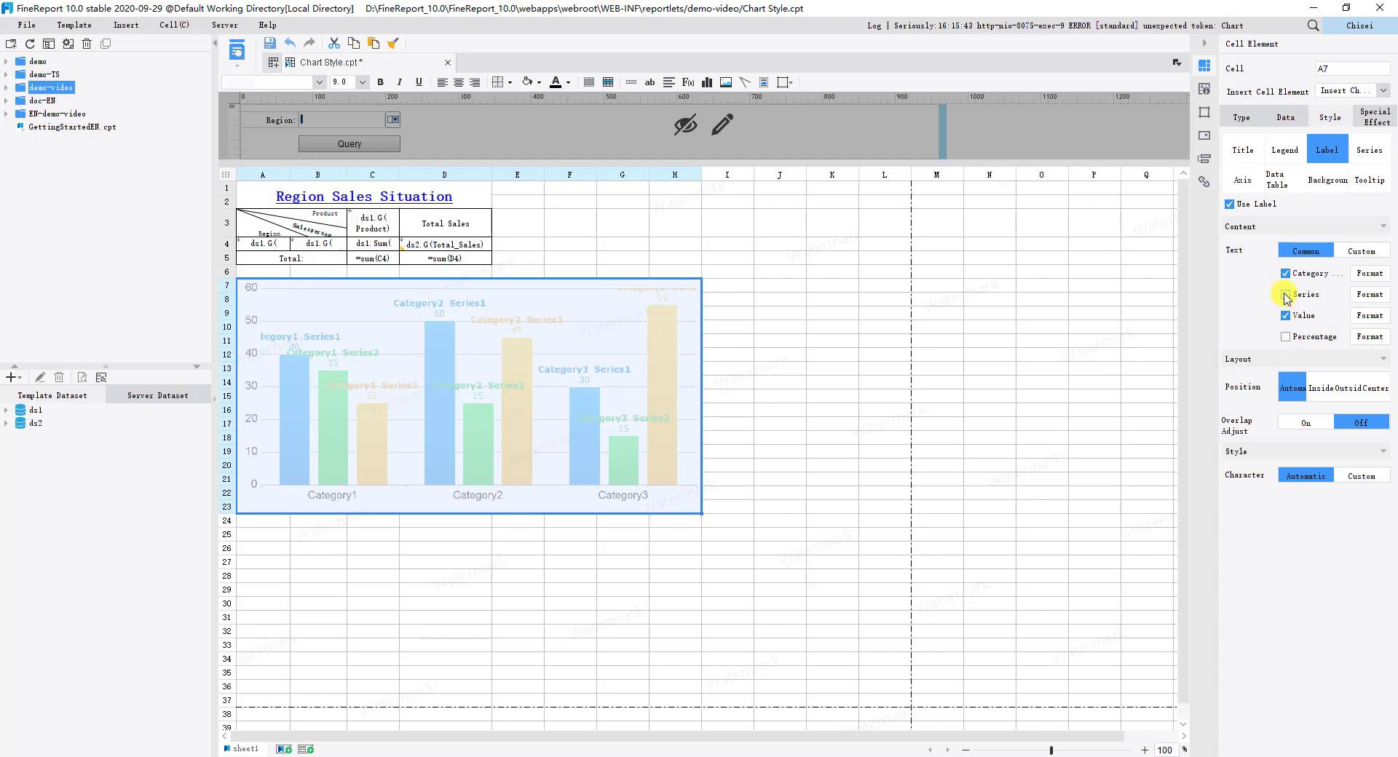
{"action": "left_click", "coordinate": [1286, 295]}
Set the format of the labels' value to Number.
{"action": "left_click", "coordinate": [1364, 319]}
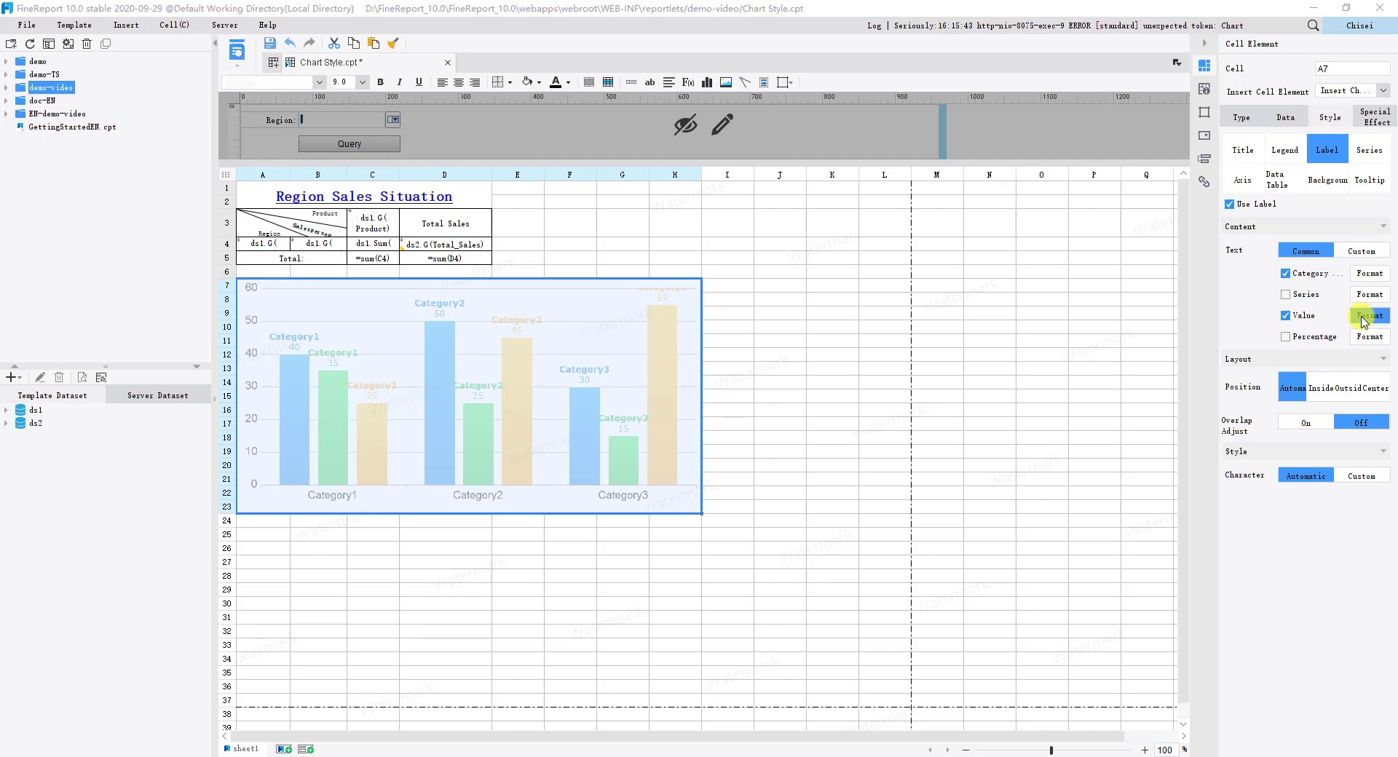
{"action": "left_click", "coordinate": [1359, 254]}
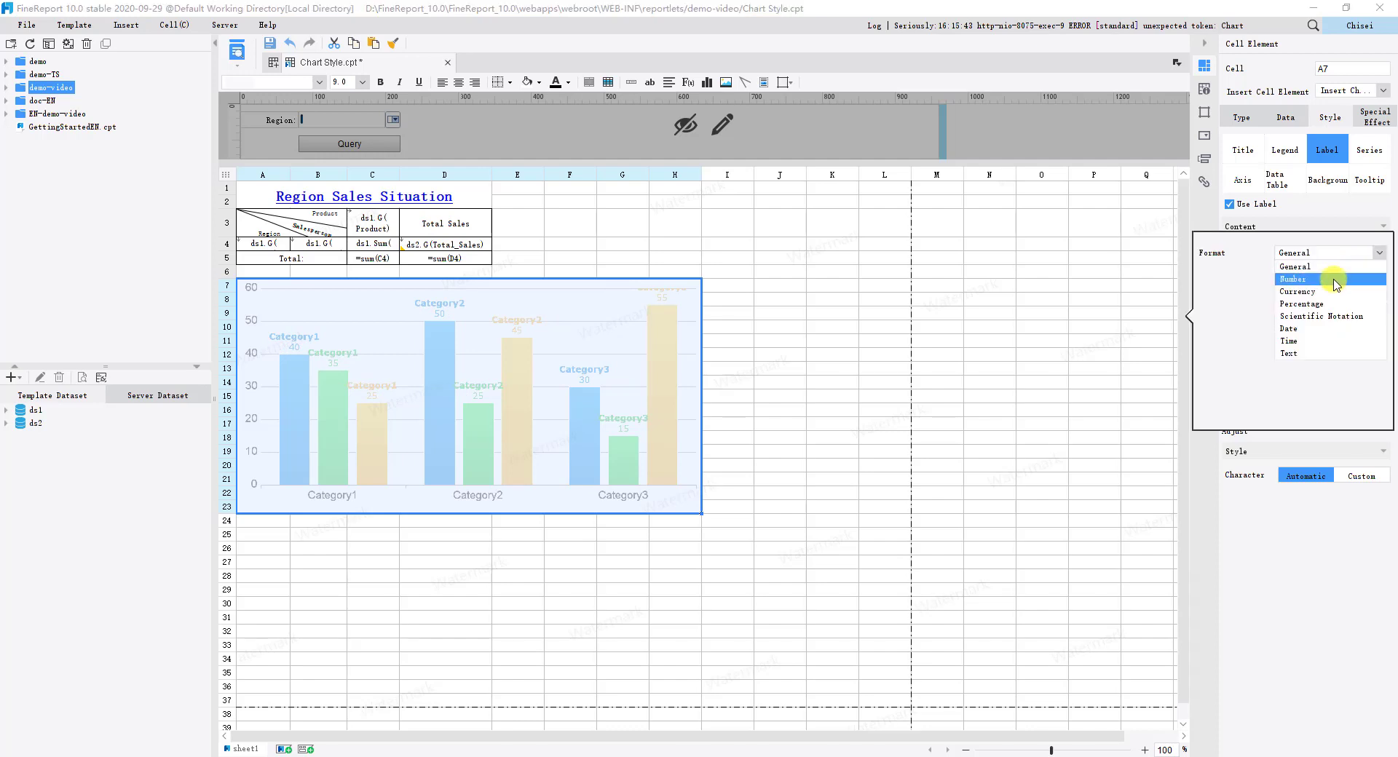
{"action": "left_click", "coordinate": [1337, 281]}
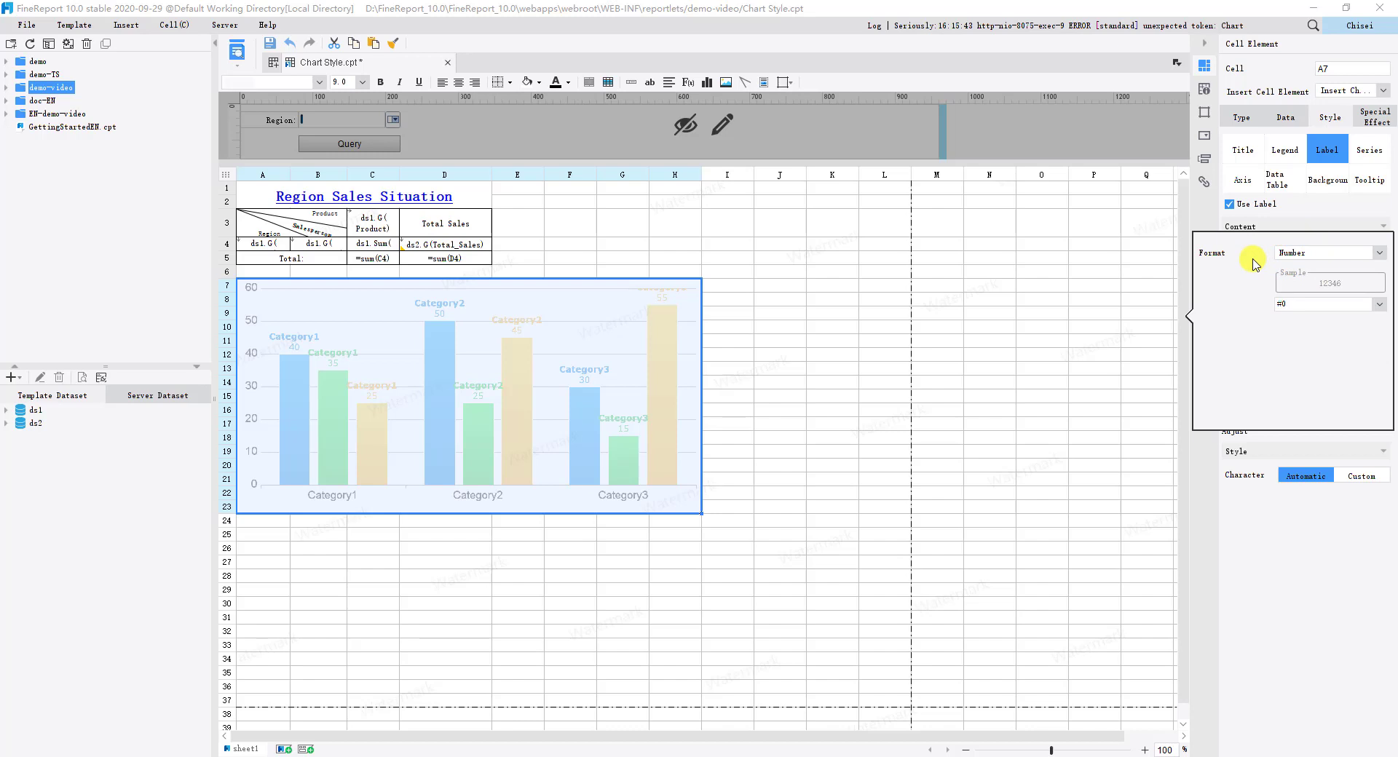
{"action": "left_click", "coordinate": [1213, 459]}
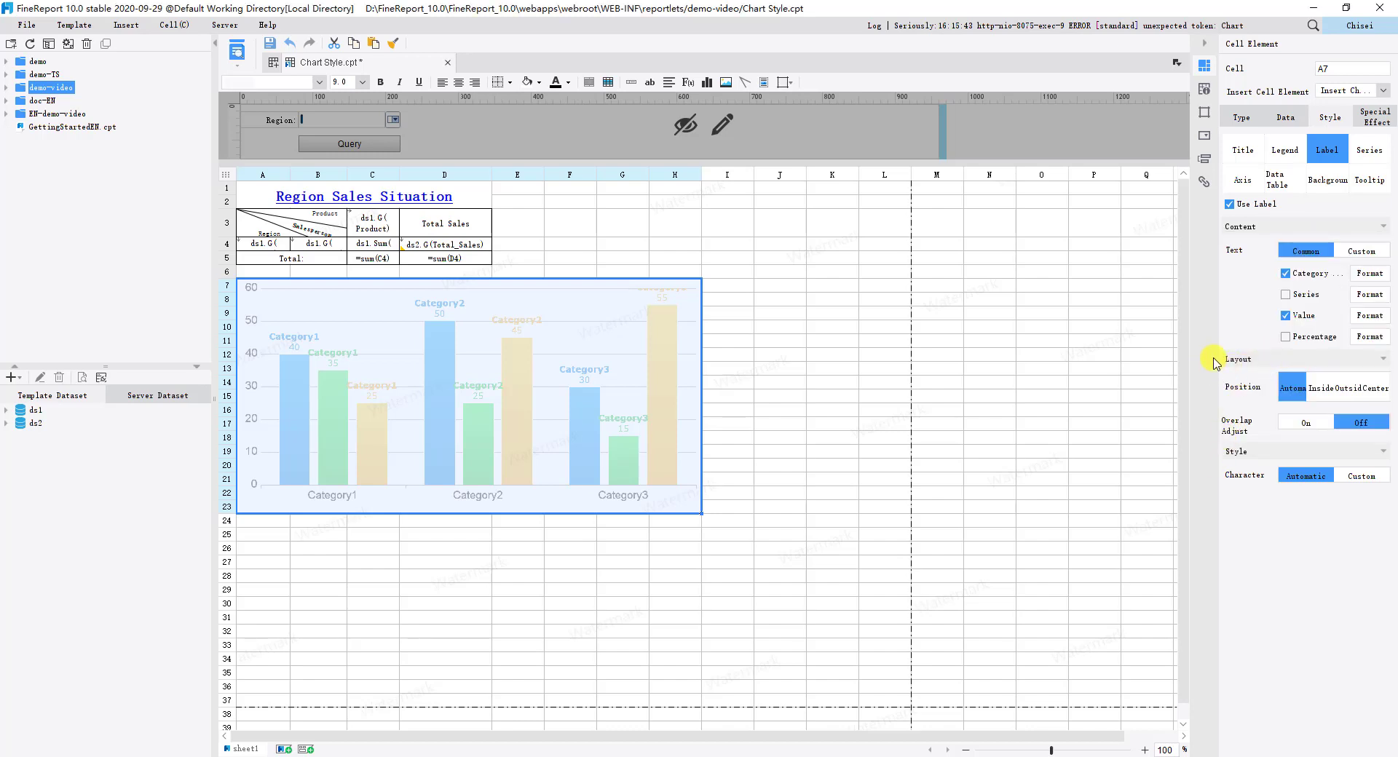
Try the inside, outside and center label positions, restore the automatic position, and turn on overlap adjustment.
{"action": "left_click", "coordinate": [1321, 390]}
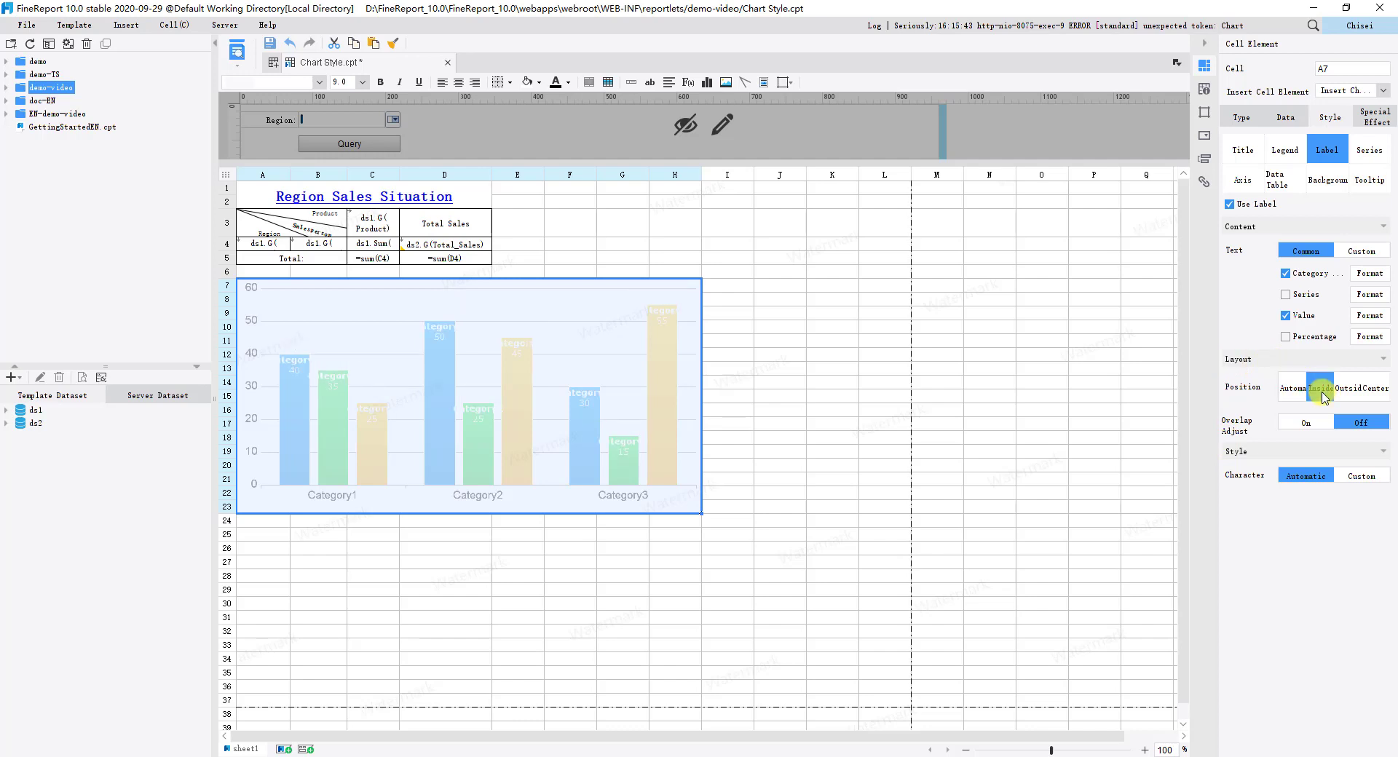
{"action": "left_click", "coordinate": [1344, 391]}
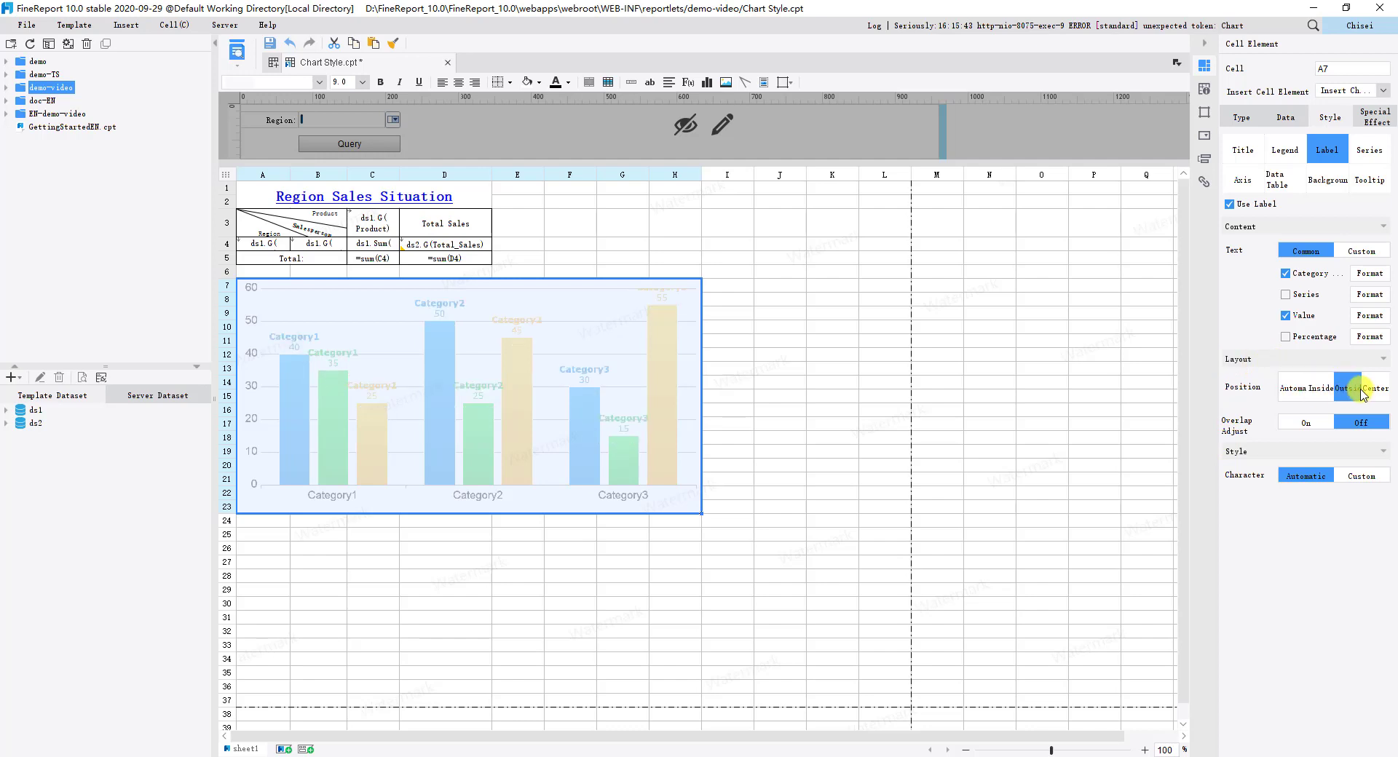
{"action": "left_click", "coordinate": [1373, 390]}
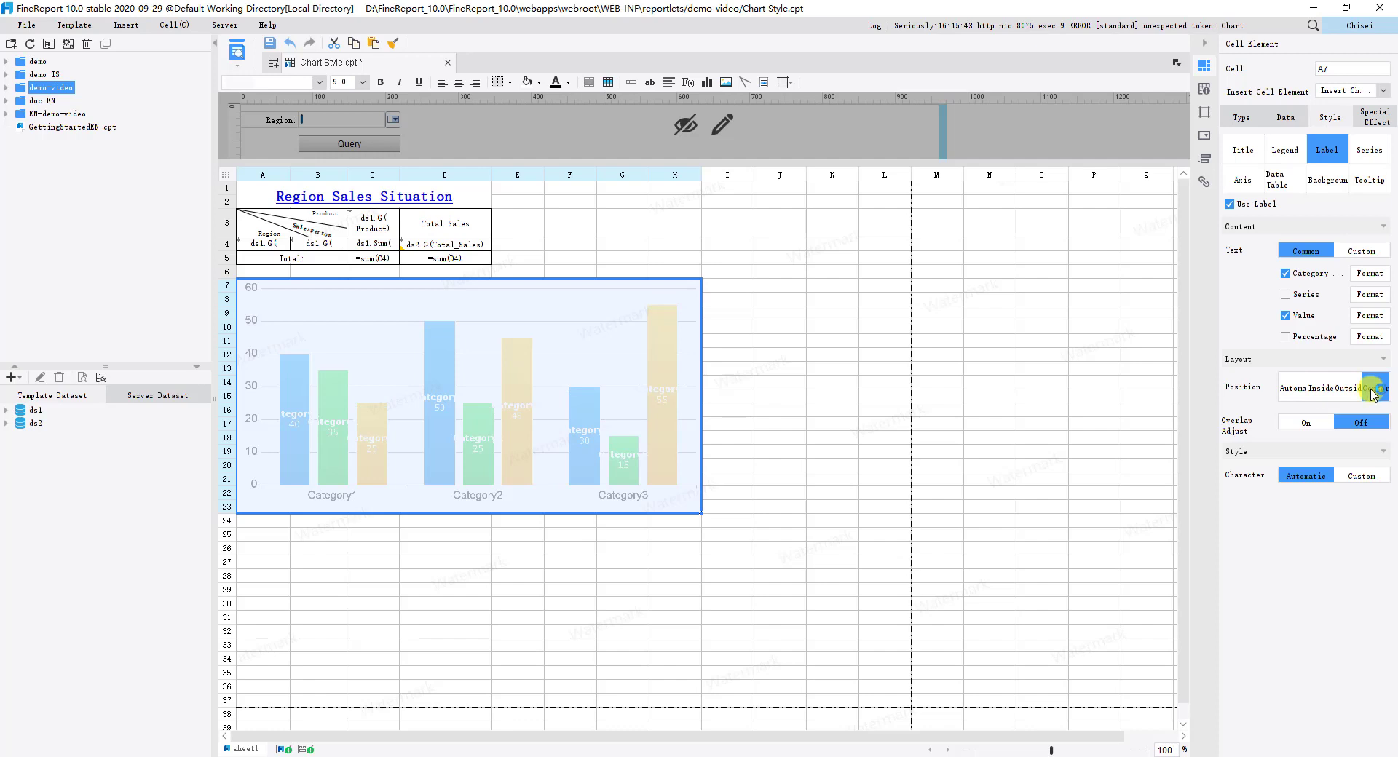
{"action": "left_click", "coordinate": [1300, 393]}
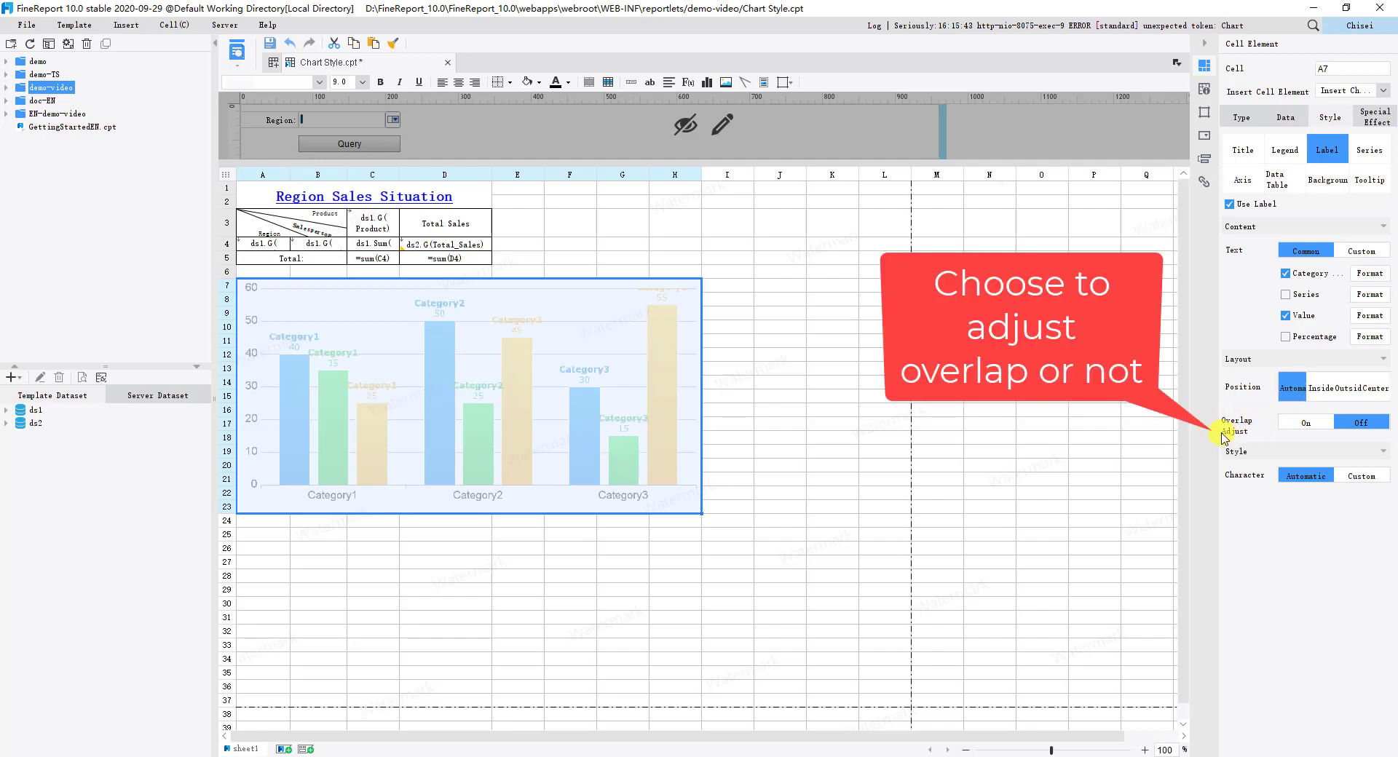
{"action": "left_click", "coordinate": [1294, 426]}
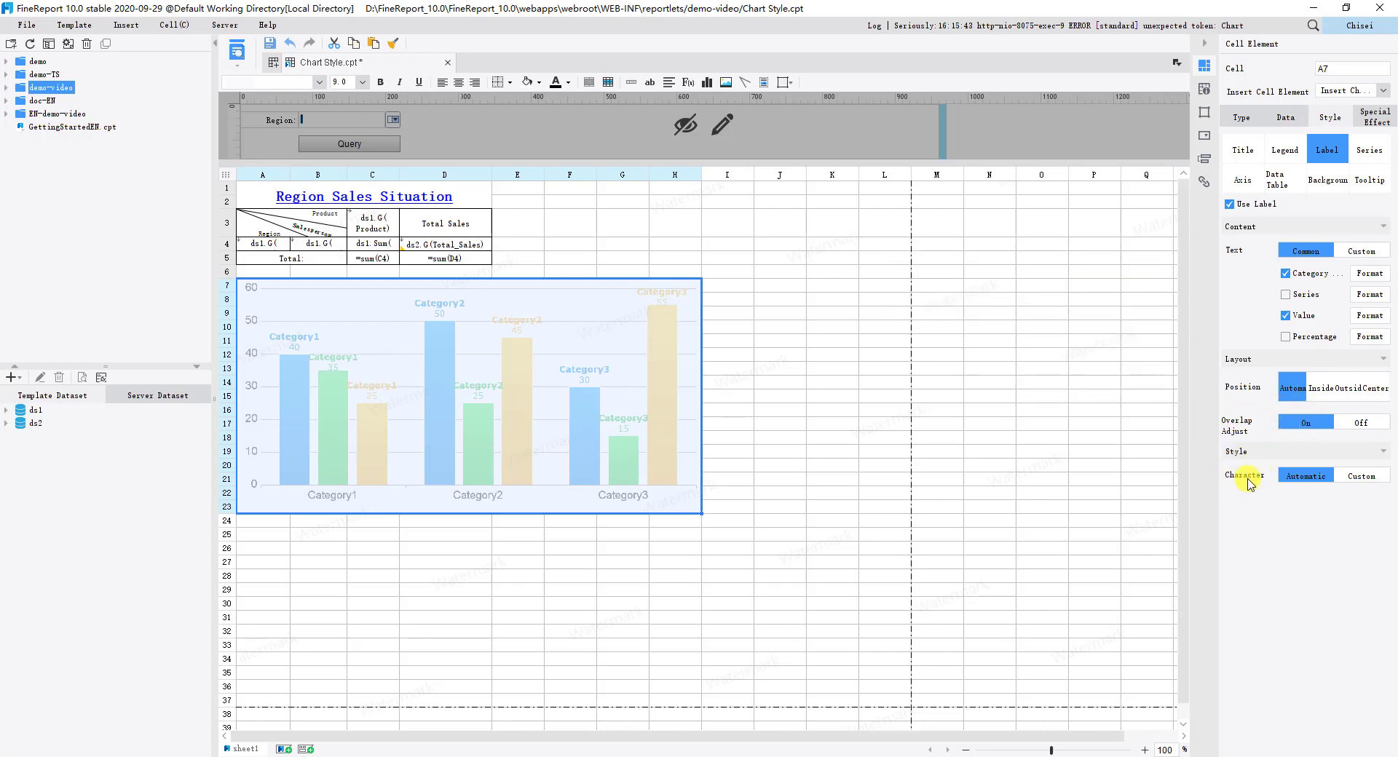
Give the labels a custom character style of Arial Black in red, italic and bold.
{"action": "left_click", "coordinate": [1369, 479]}
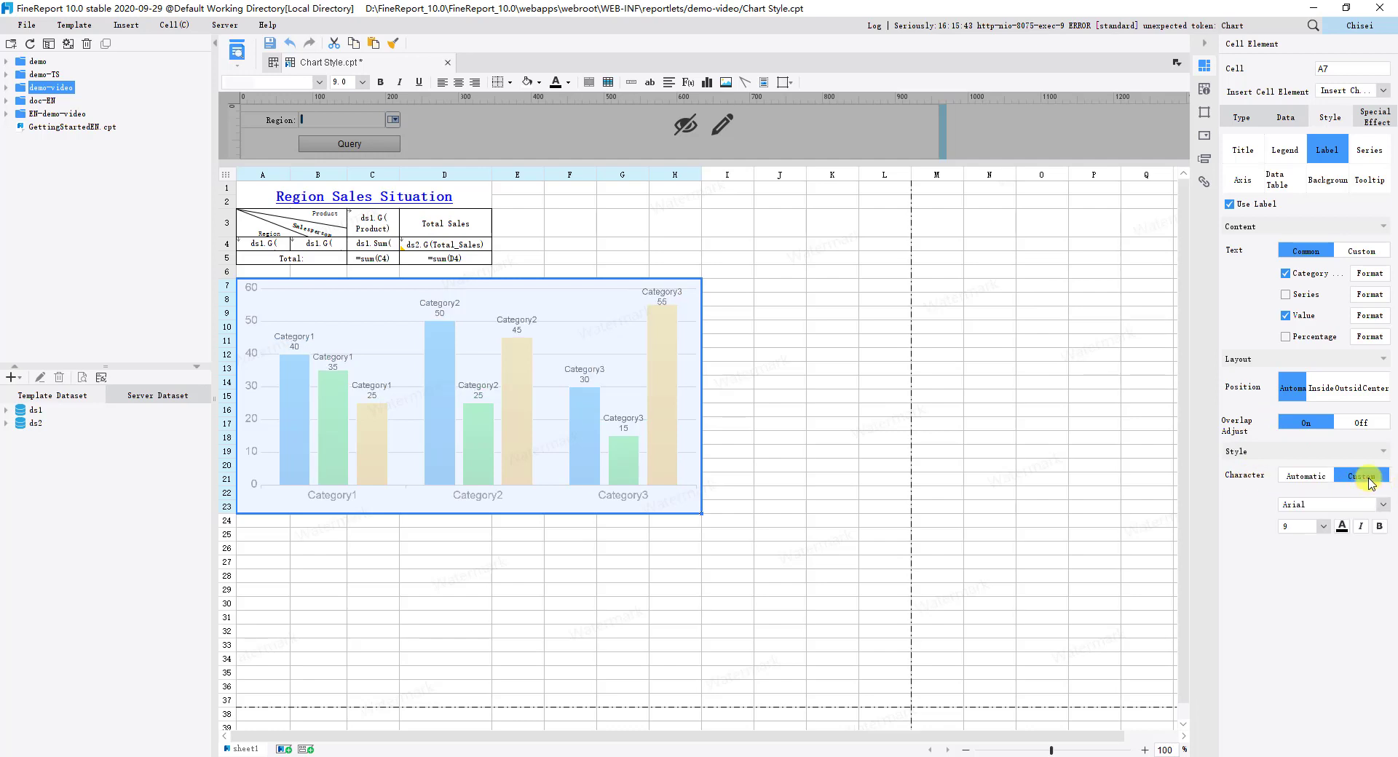
{"action": "left_click", "coordinate": [1382, 504]}
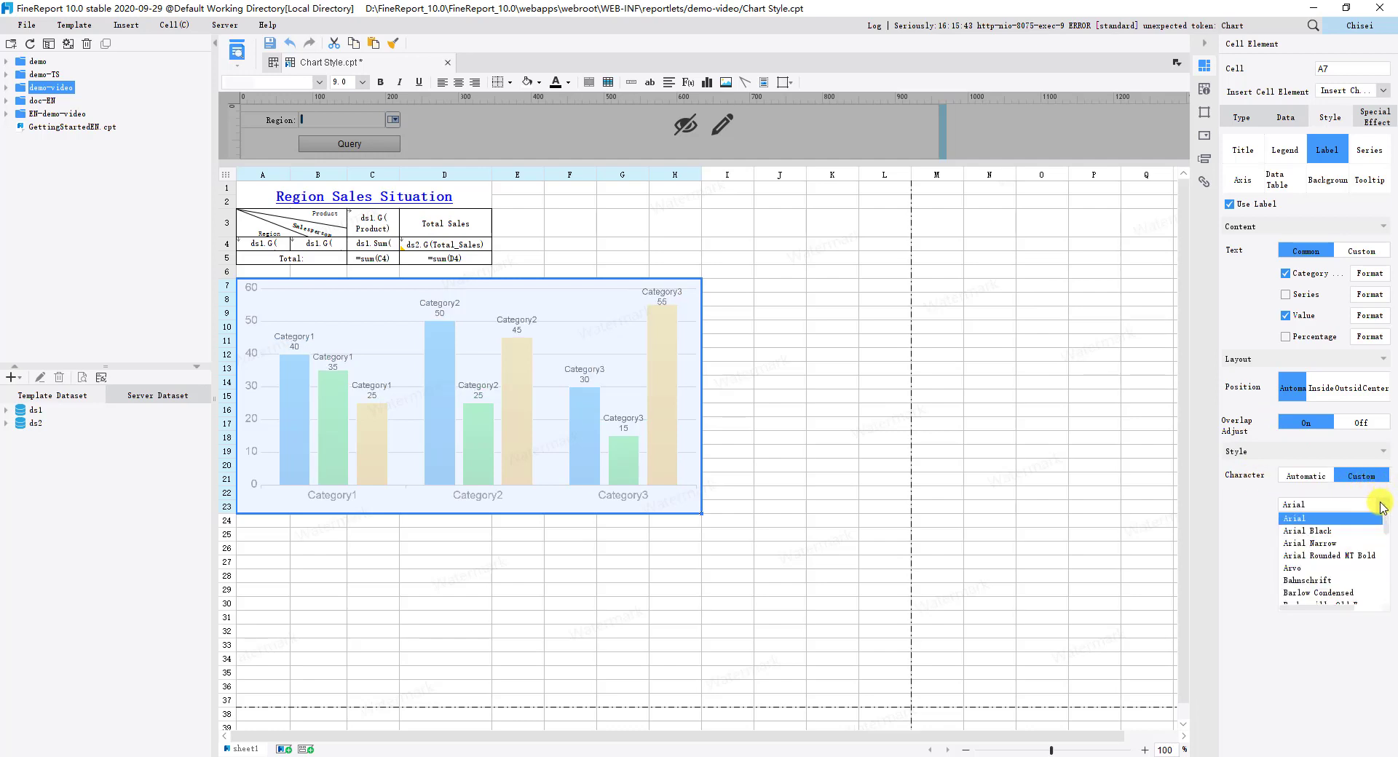
{"action": "left_click", "coordinate": [1344, 531]}
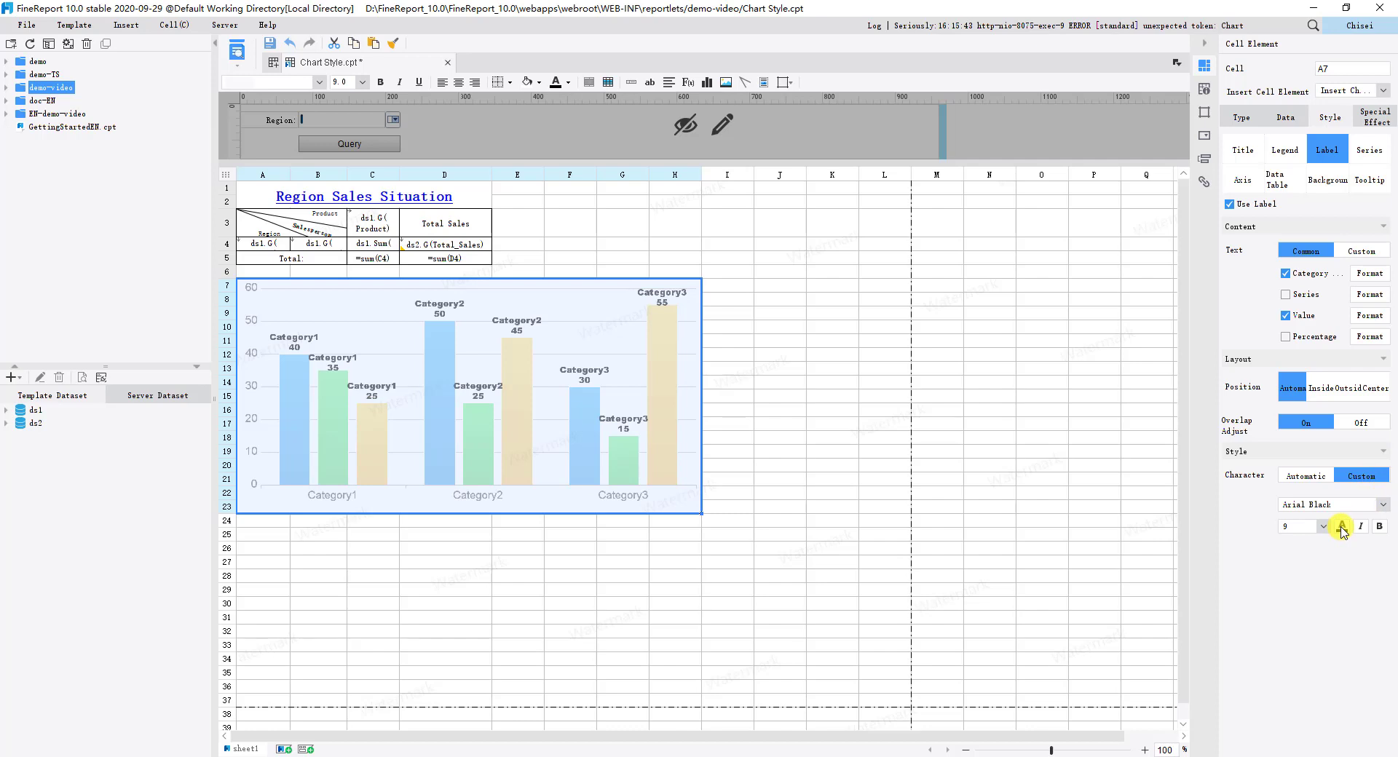
{"action": "left_click", "coordinate": [1342, 525]}
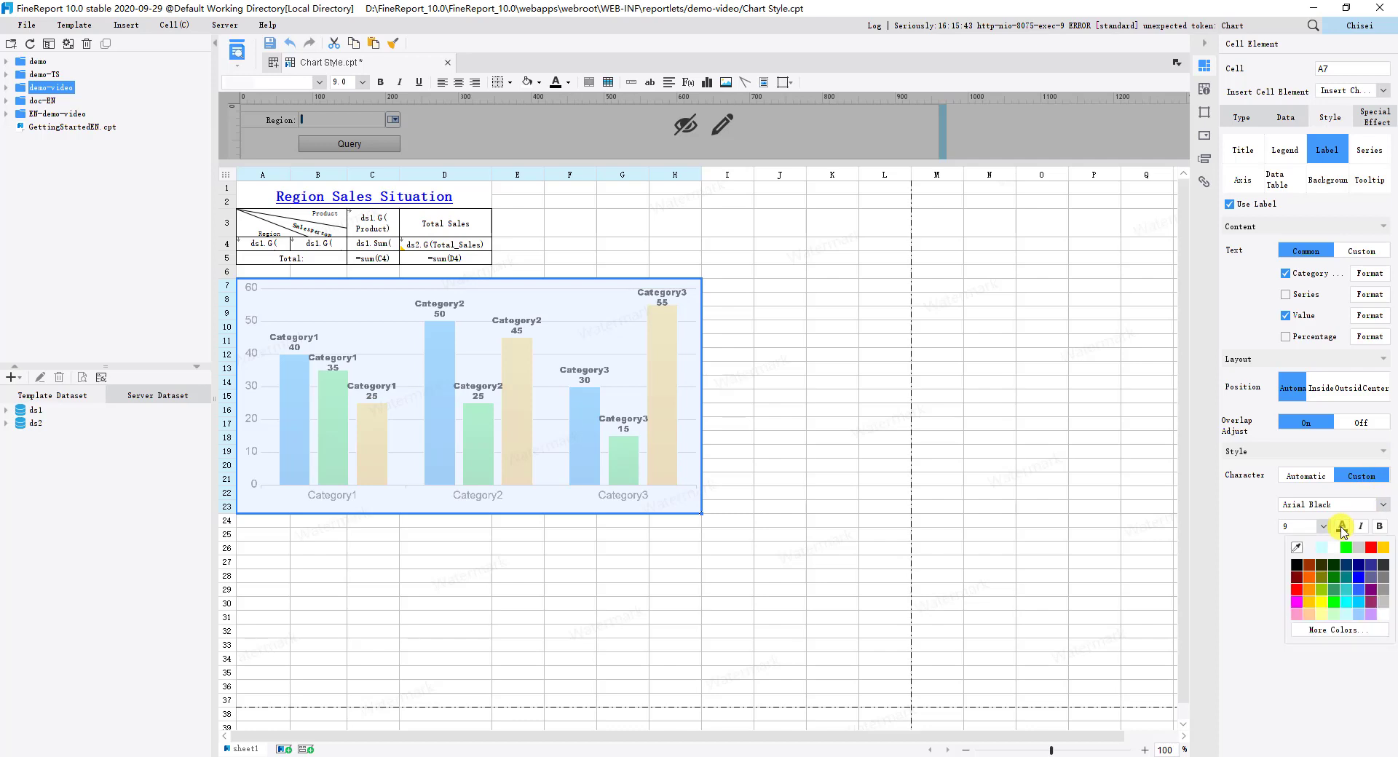
{"action": "left_click", "coordinate": [1296, 583]}
{"action": "left_click", "coordinate": [1360, 526]}
{"action": "left_click", "coordinate": [1379, 526]}
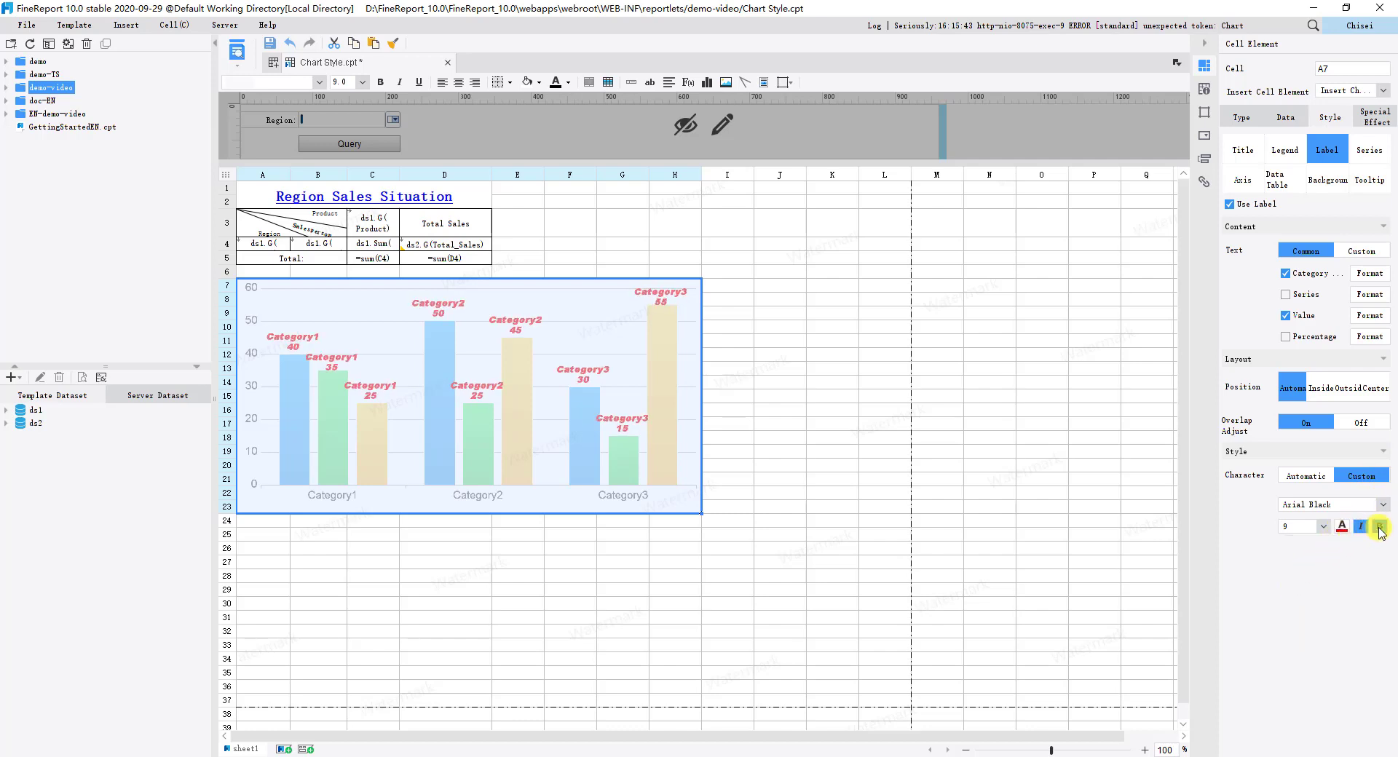
Set the label font size to 6 and preview the report in the browser, running the query for East China.
{"action": "left_click", "coordinate": [1322, 528]}
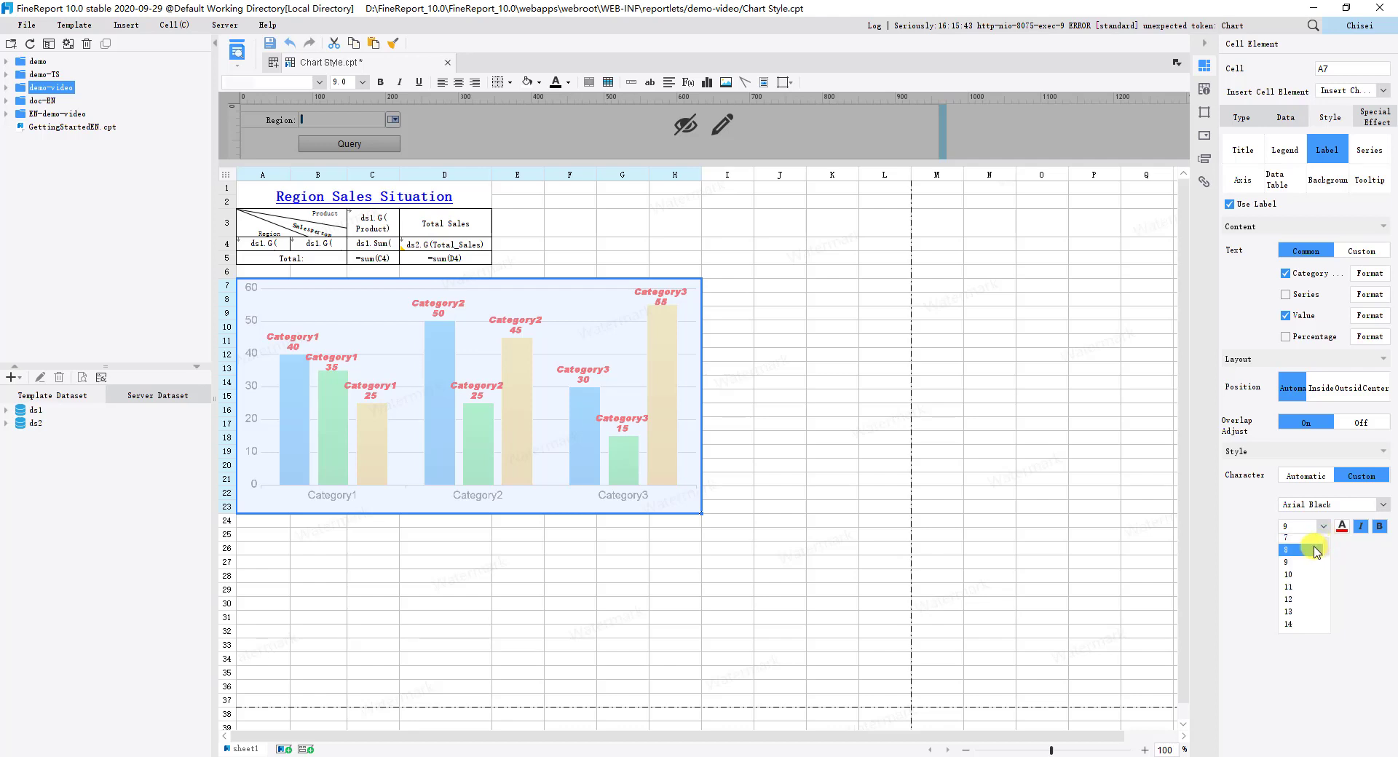
{"action": "left_click", "coordinate": [1303, 540]}
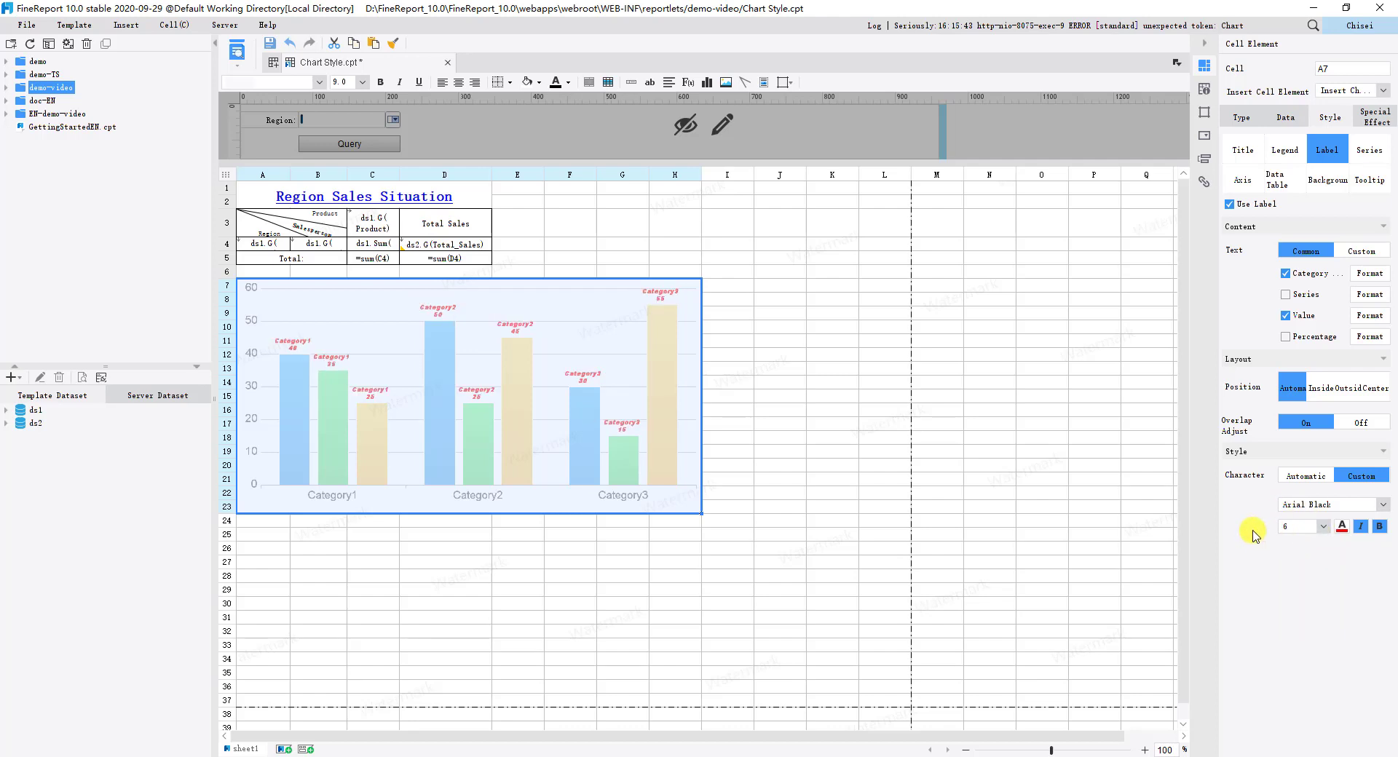
{"action": "left_click", "coordinate": [237, 49]}
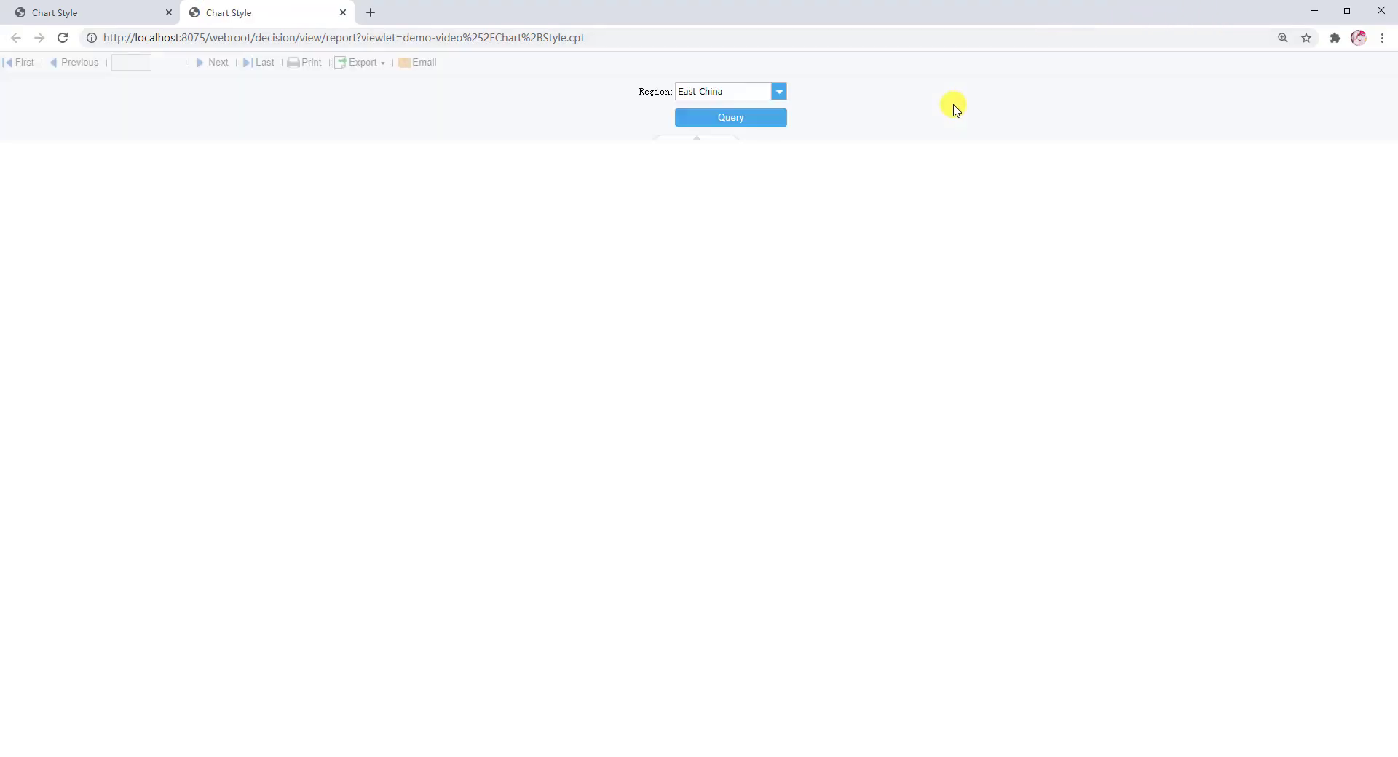
{"action": "left_click", "coordinate": [746, 127]}
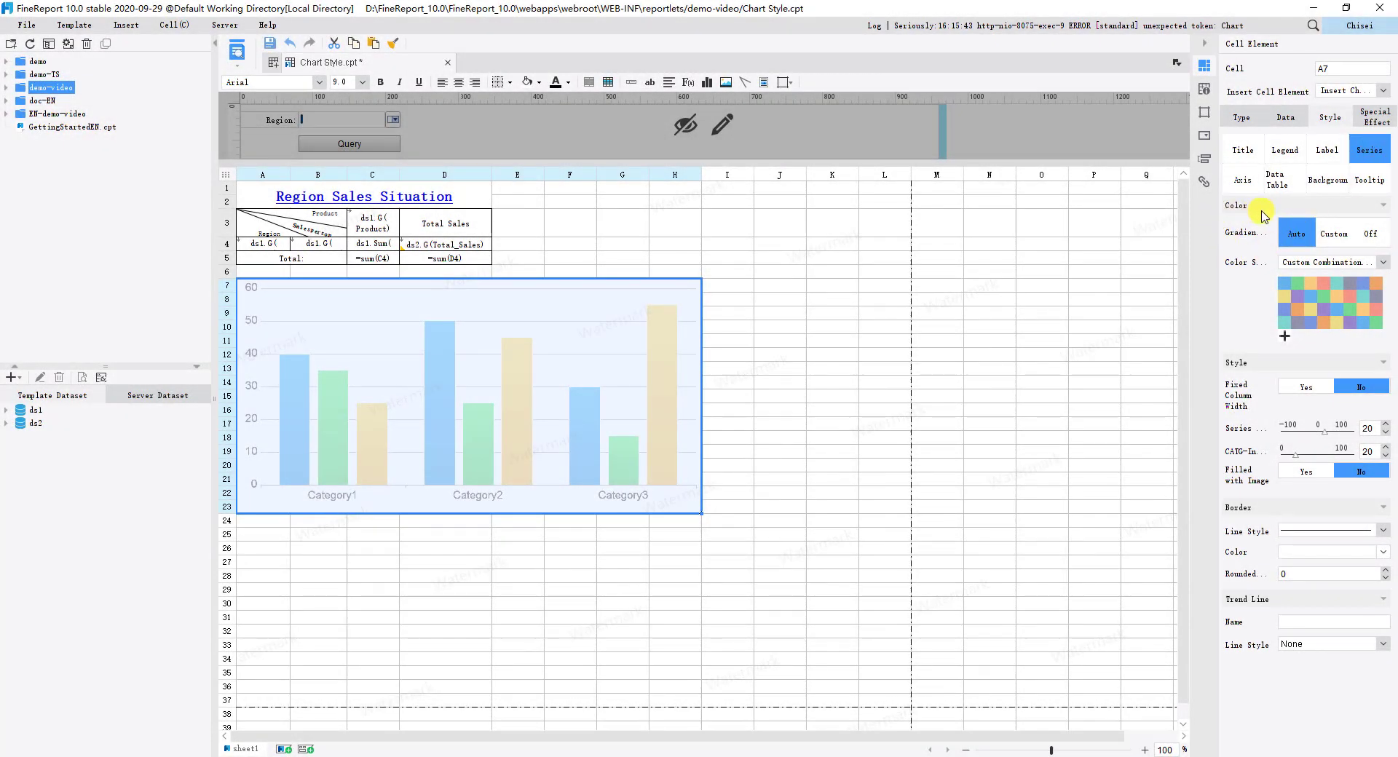
Try switching off the gradient for the series color, and restore the automatic gradient.
{"action": "left_click", "coordinate": [1333, 235]}
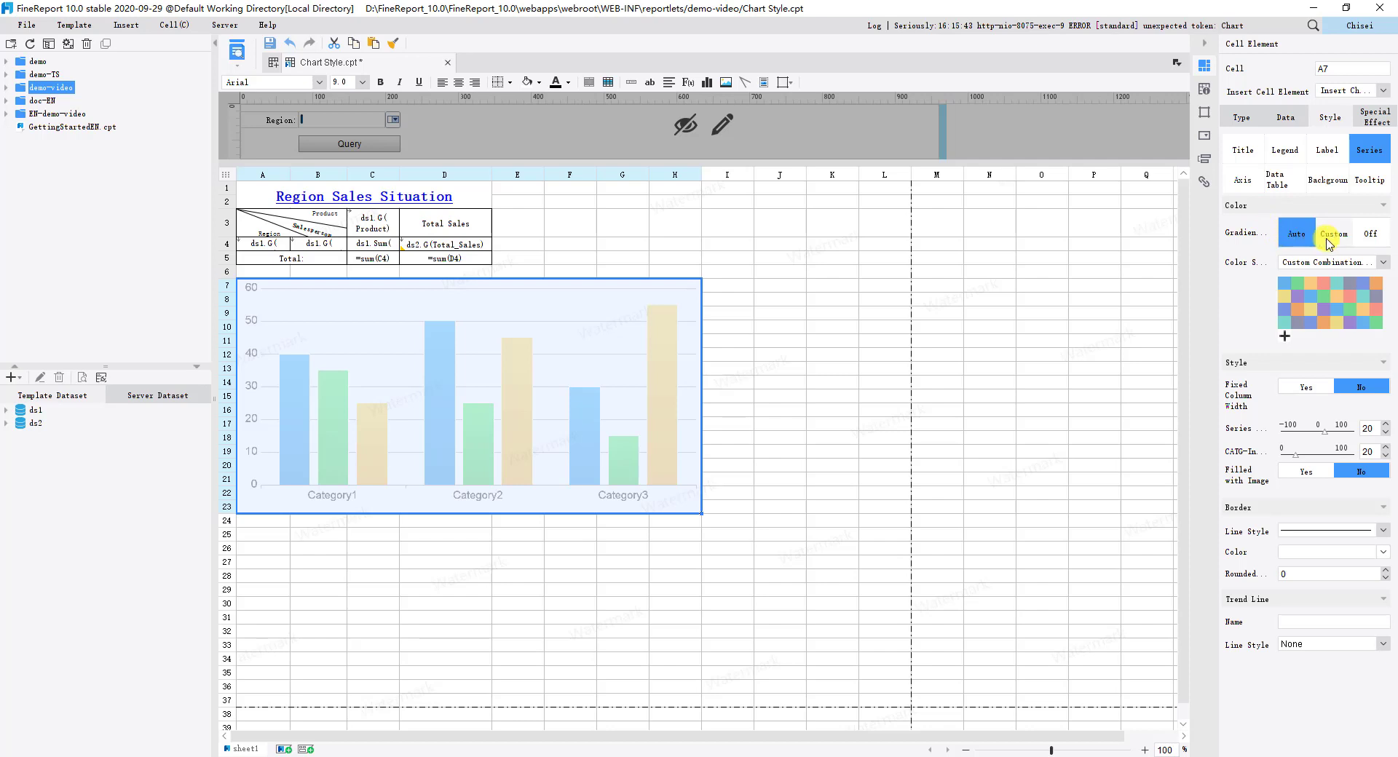
{"action": "left_click", "coordinate": [1367, 238]}
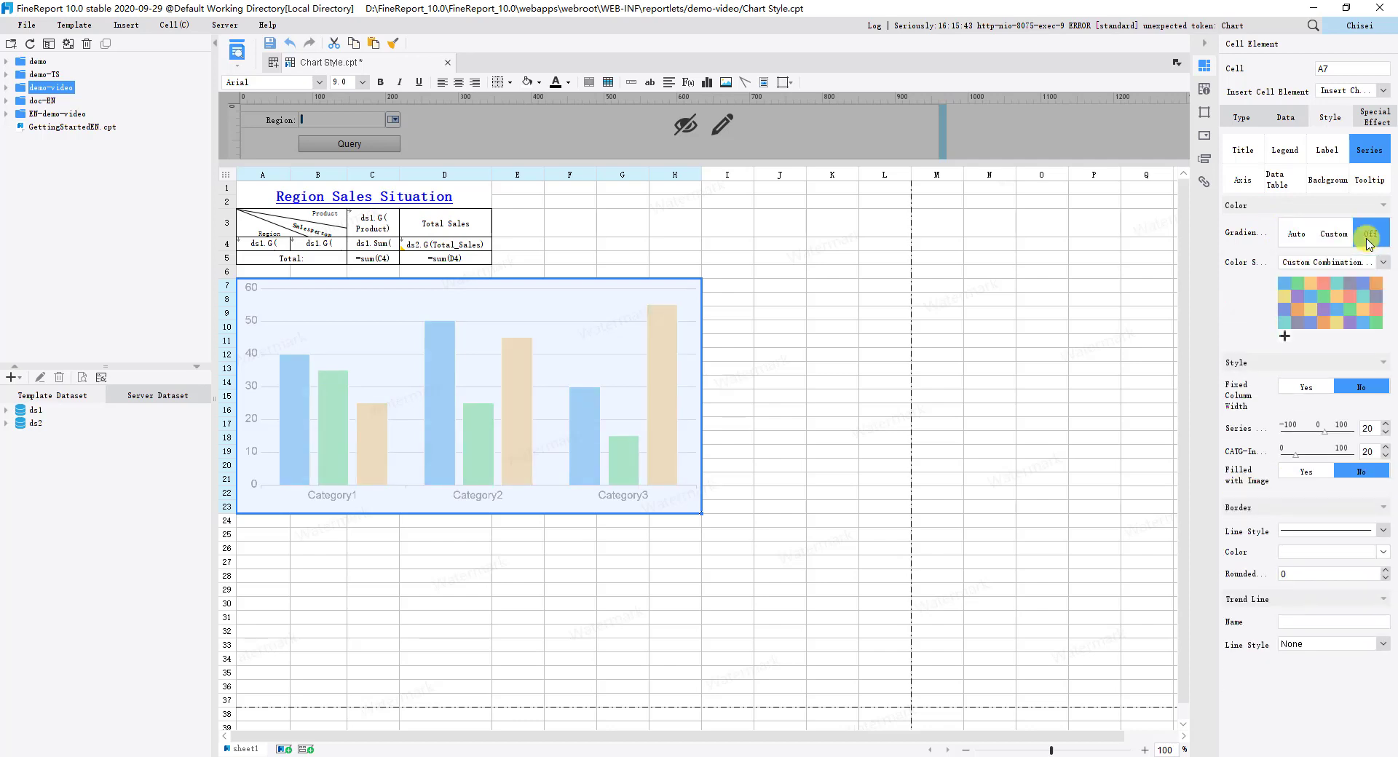
{"action": "left_click", "coordinate": [1305, 236]}
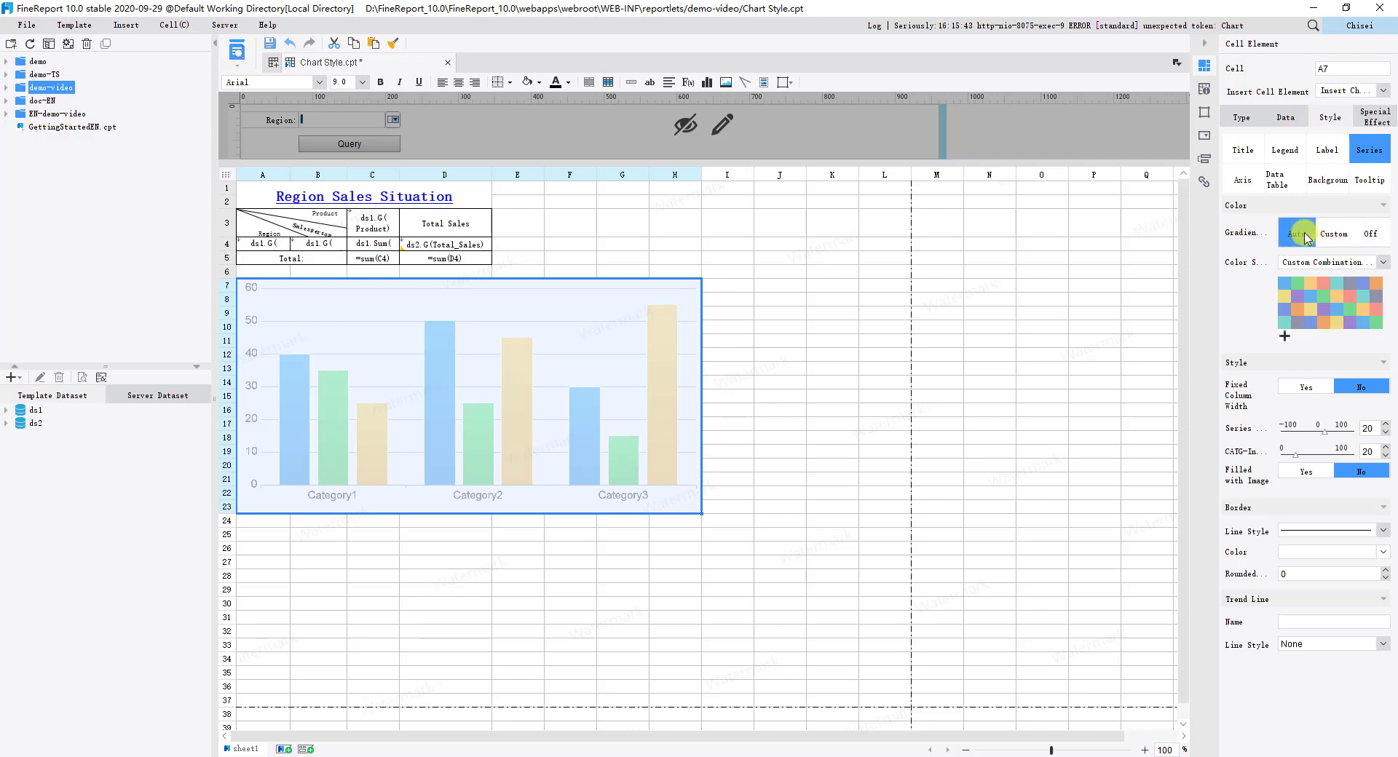
Apply the gentle color scheme to the series, and look at the palette for adding an extra color.
{"action": "left_click", "coordinate": [1362, 264]}
{"action": "scroll", "coordinate": [1343, 357], "scroll_direction": "up", "scroll_amount": 5}
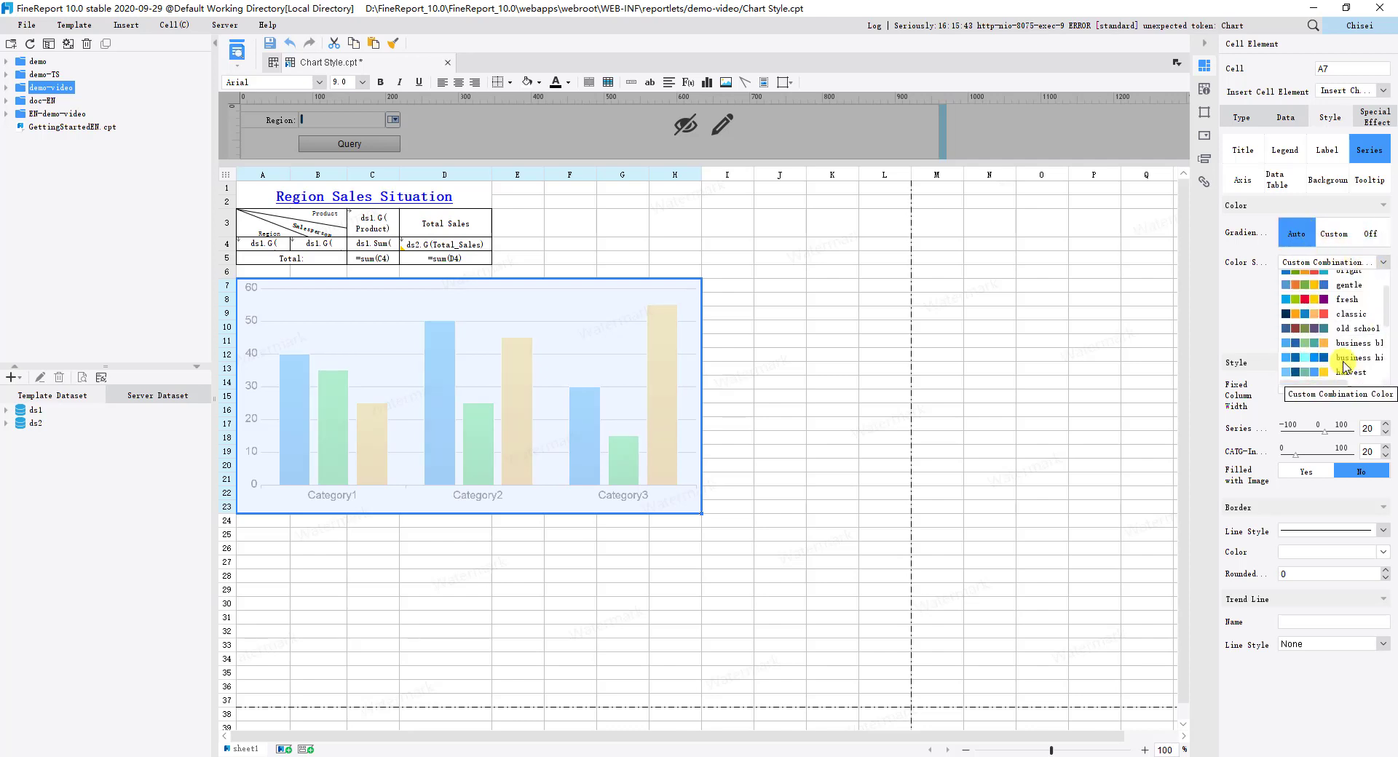
{"action": "left_click", "coordinate": [1346, 323]}
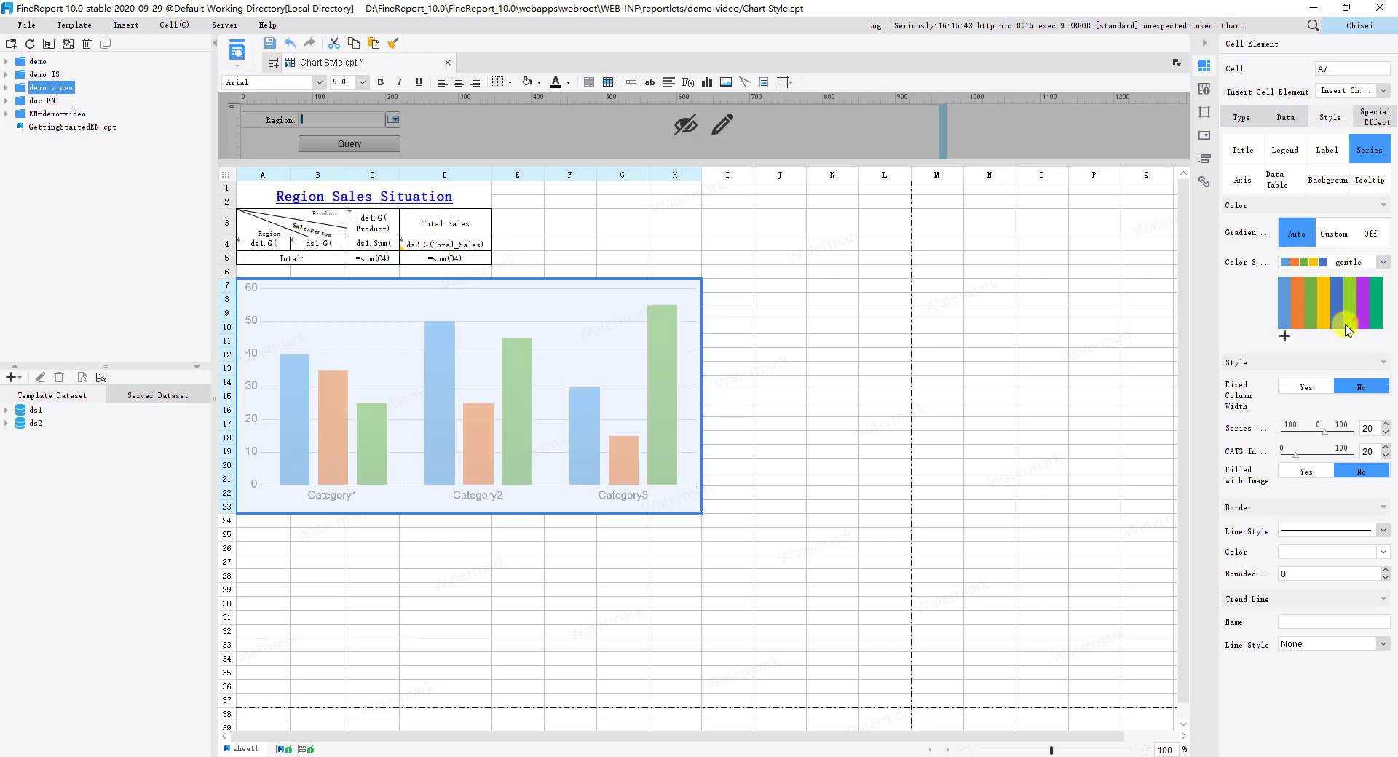
{"action": "left_click", "coordinate": [1284, 336]}
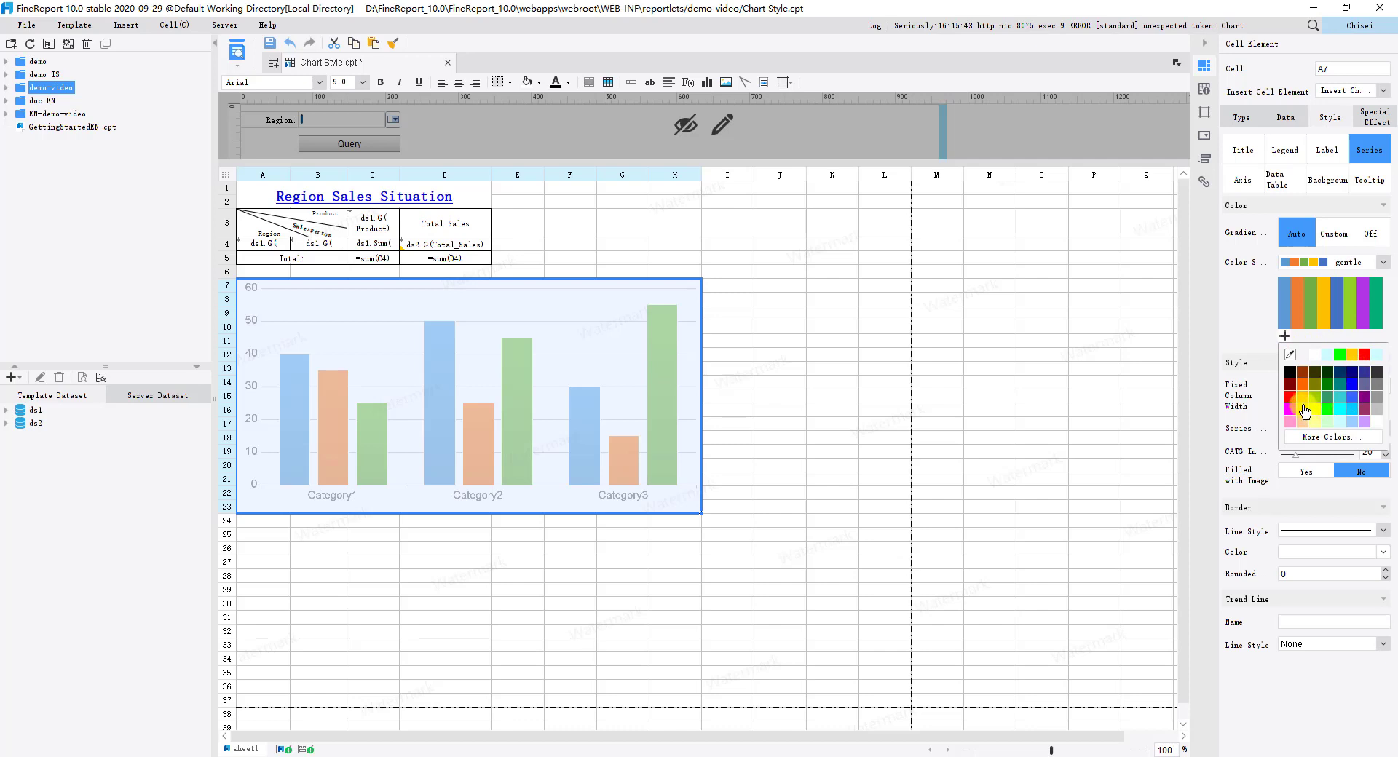
{"action": "left_click", "coordinate": [1298, 341]}
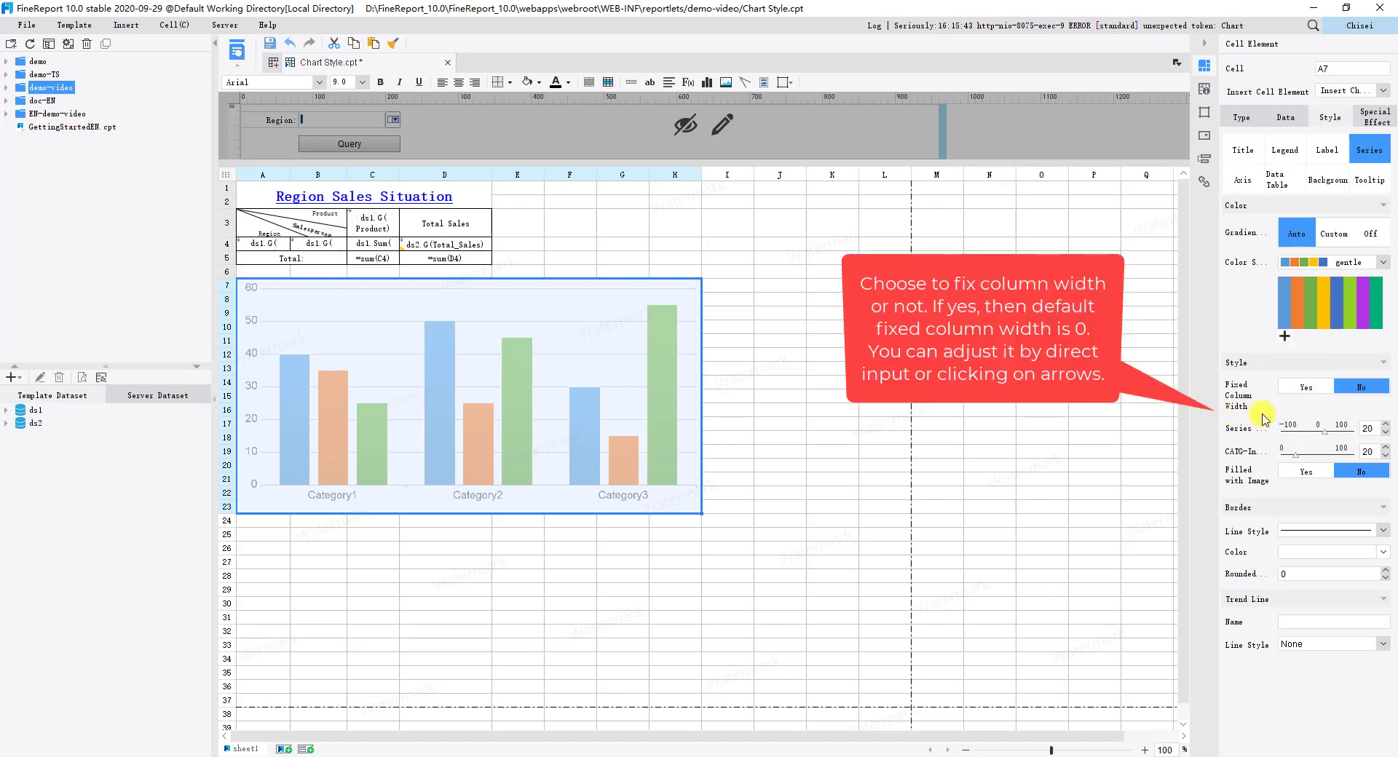
Turn on the fixed column width and increase it stepwise to 30.
{"action": "left_click", "coordinate": [1315, 389]}
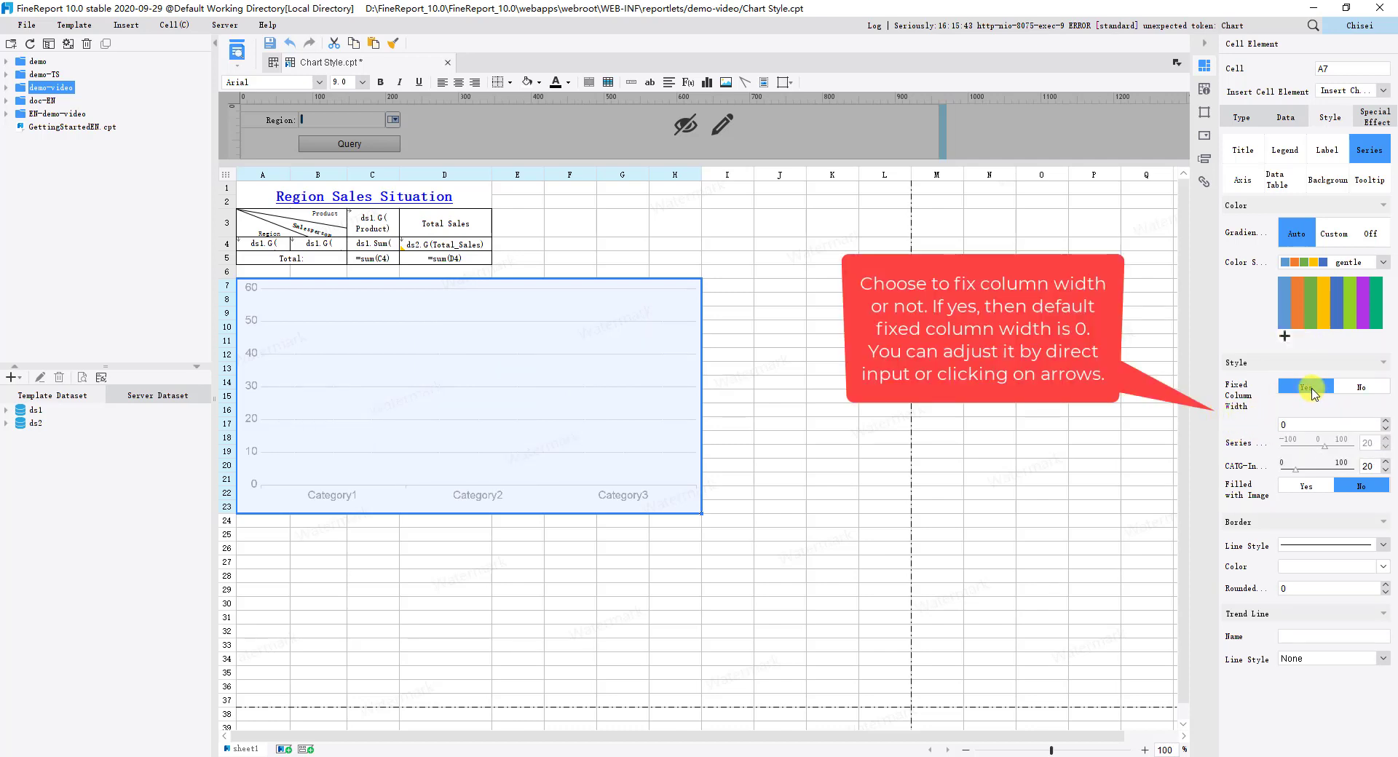
{"action": "left_click", "coordinate": [1385, 421]}
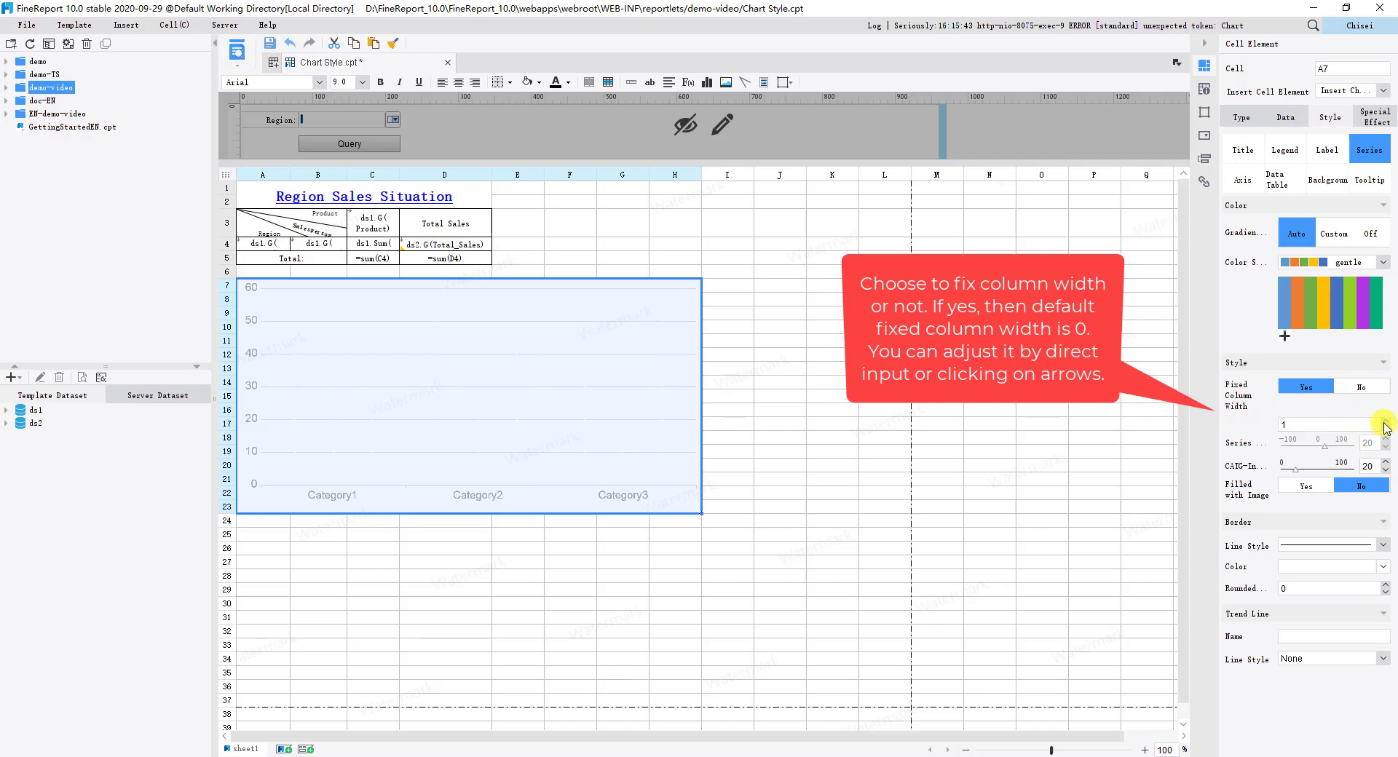
{"action": "left_click", "coordinate": [1384, 421]}
{"action": "left_click", "coordinate": [1384, 421]}
{"action": "left_click", "coordinate": [1384, 421]}
{"action": "left_click", "coordinate": [1384, 421]}
{"action": "left_click", "coordinate": [1384, 421]}
{"action": "left_click", "coordinate": [1384, 420]}
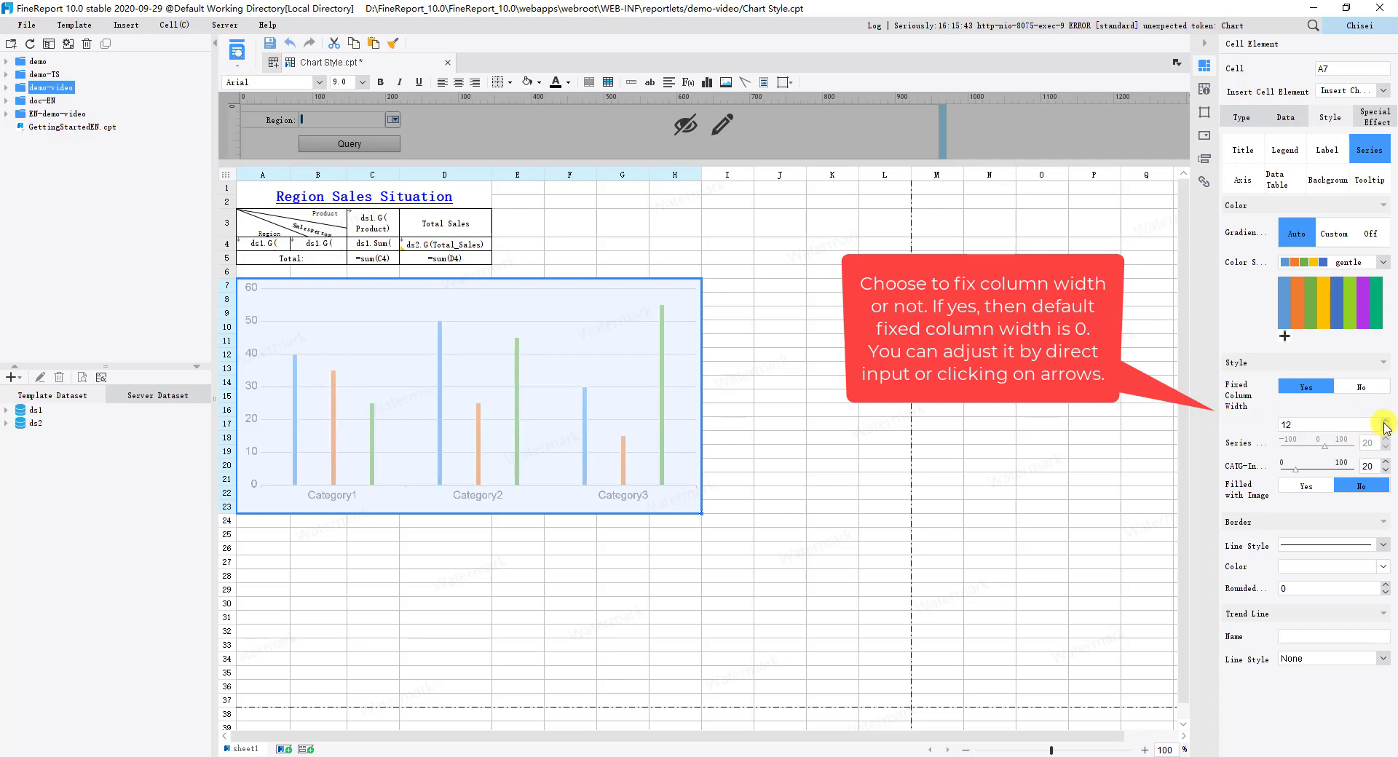
{"action": "left_click", "coordinate": [1384, 421]}
{"action": "left_click", "coordinate": [1384, 421]}
{"action": "left_click", "coordinate": [1384, 421]}
{"action": "left_click", "coordinate": [1385, 421]}
{"action": "left_click", "coordinate": [1384, 421]}
{"action": "left_click", "coordinate": [1384, 421]}
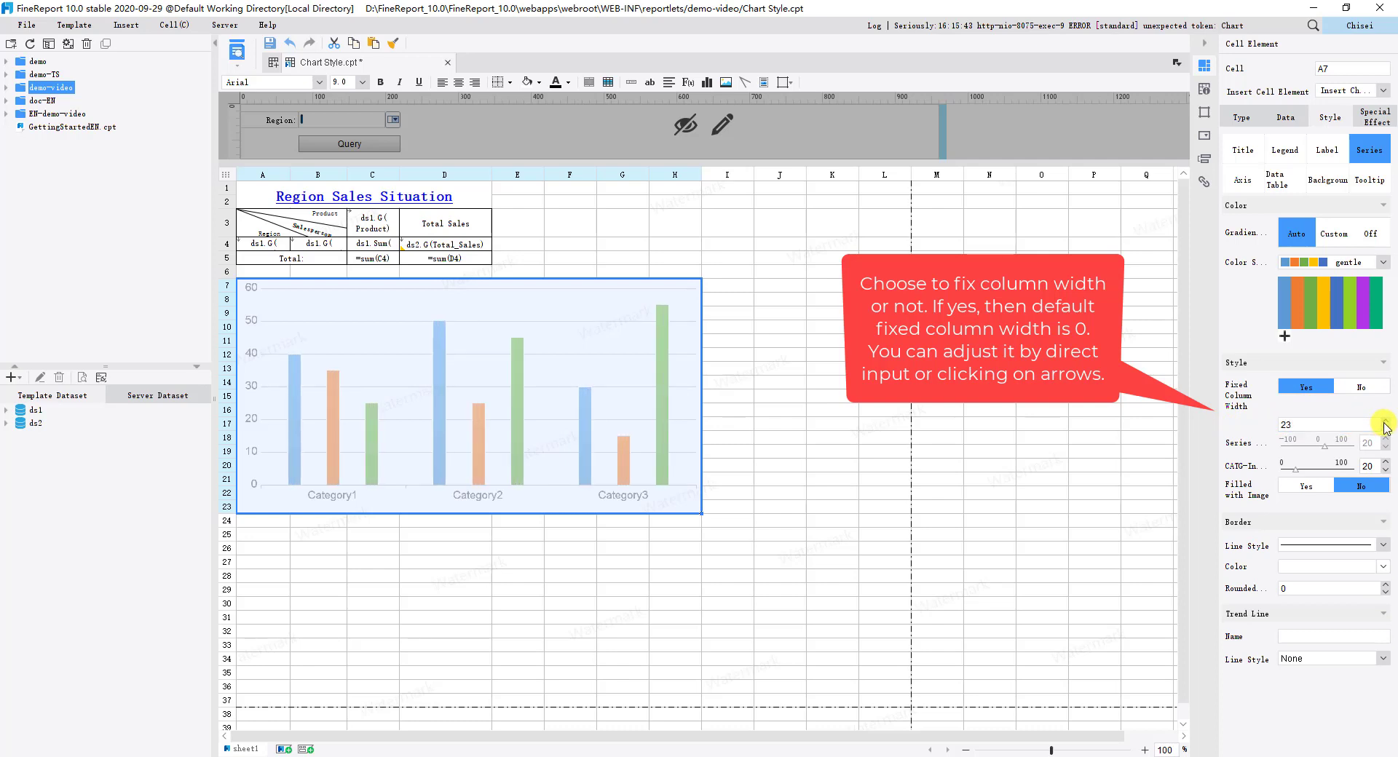
{"action": "left_click", "coordinate": [1384, 421]}
{"action": "left_click", "coordinate": [1384, 421]}
{"action": "left_click", "coordinate": [1385, 421]}
{"action": "left_click", "coordinate": [1384, 421]}
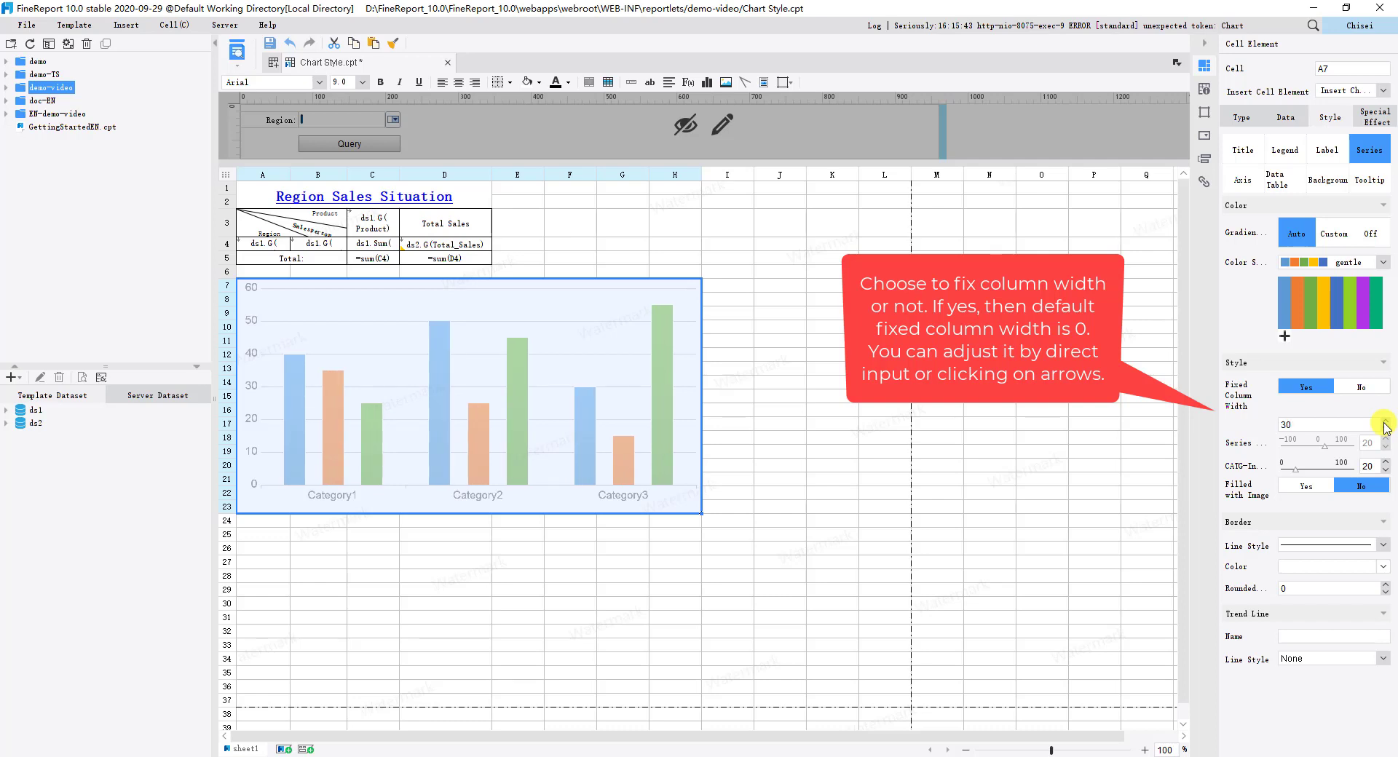
Try fixed column widths of 0 and 40, and turn the fixed column width off again.
{"action": "double_click", "coordinate": [1323, 425]}
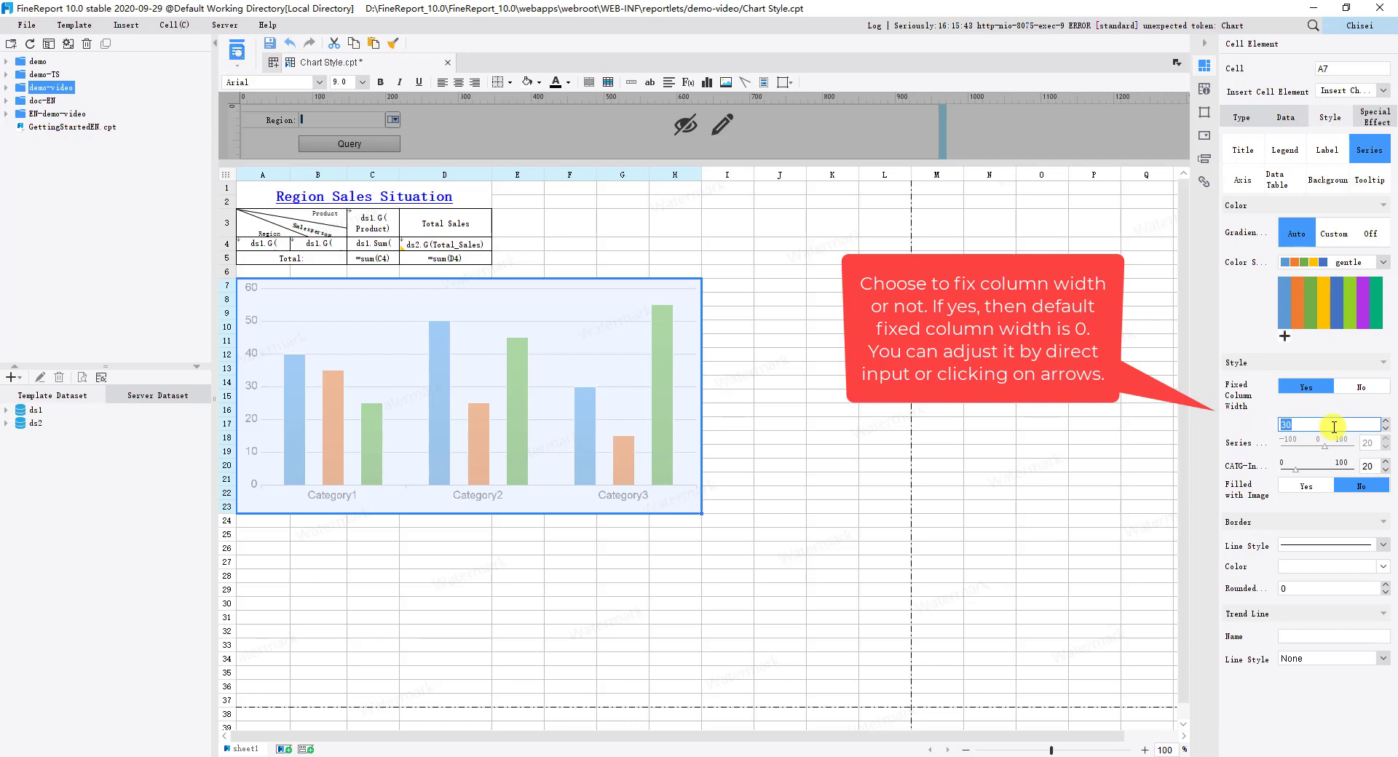
{"action": "type", "text": "0"}
{"action": "left_click", "coordinate": [1361, 386]}
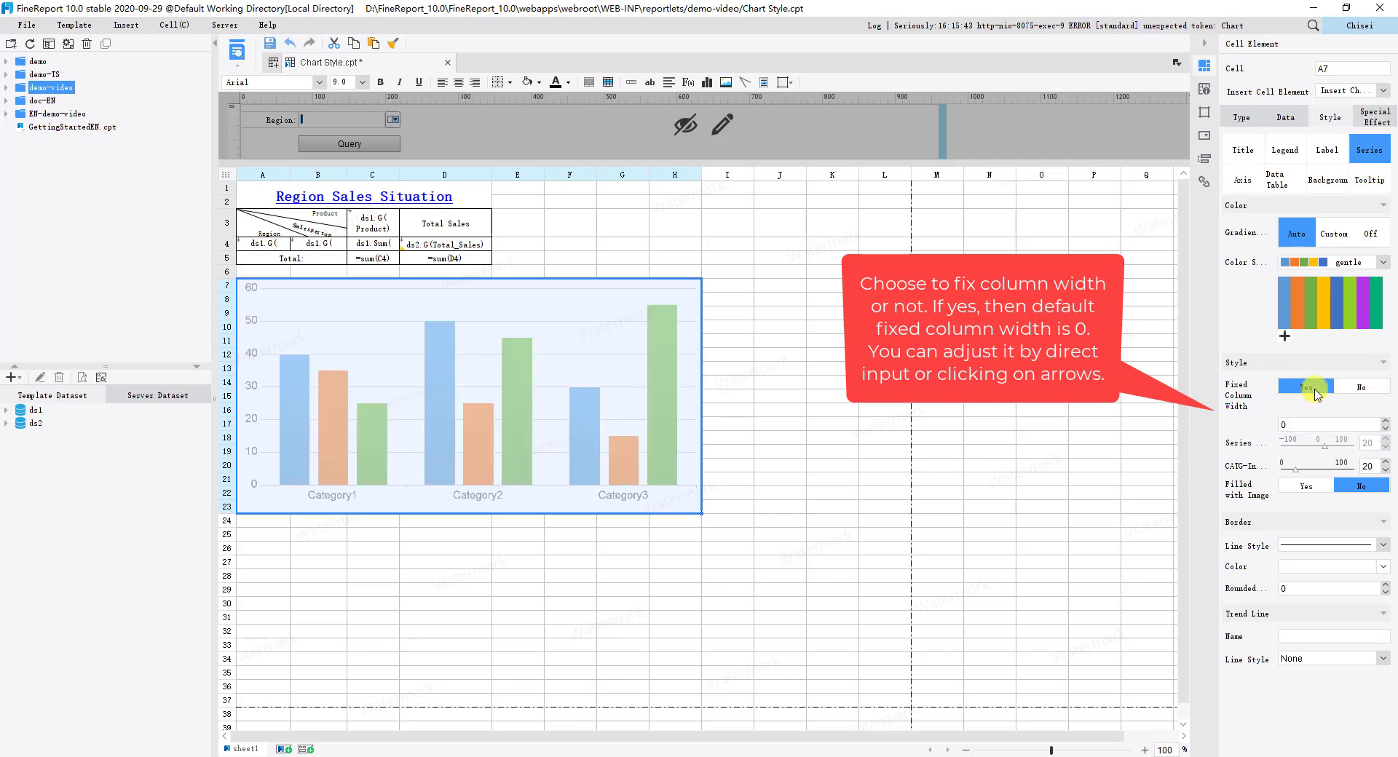
{"action": "left_click", "coordinate": [1306, 387]}
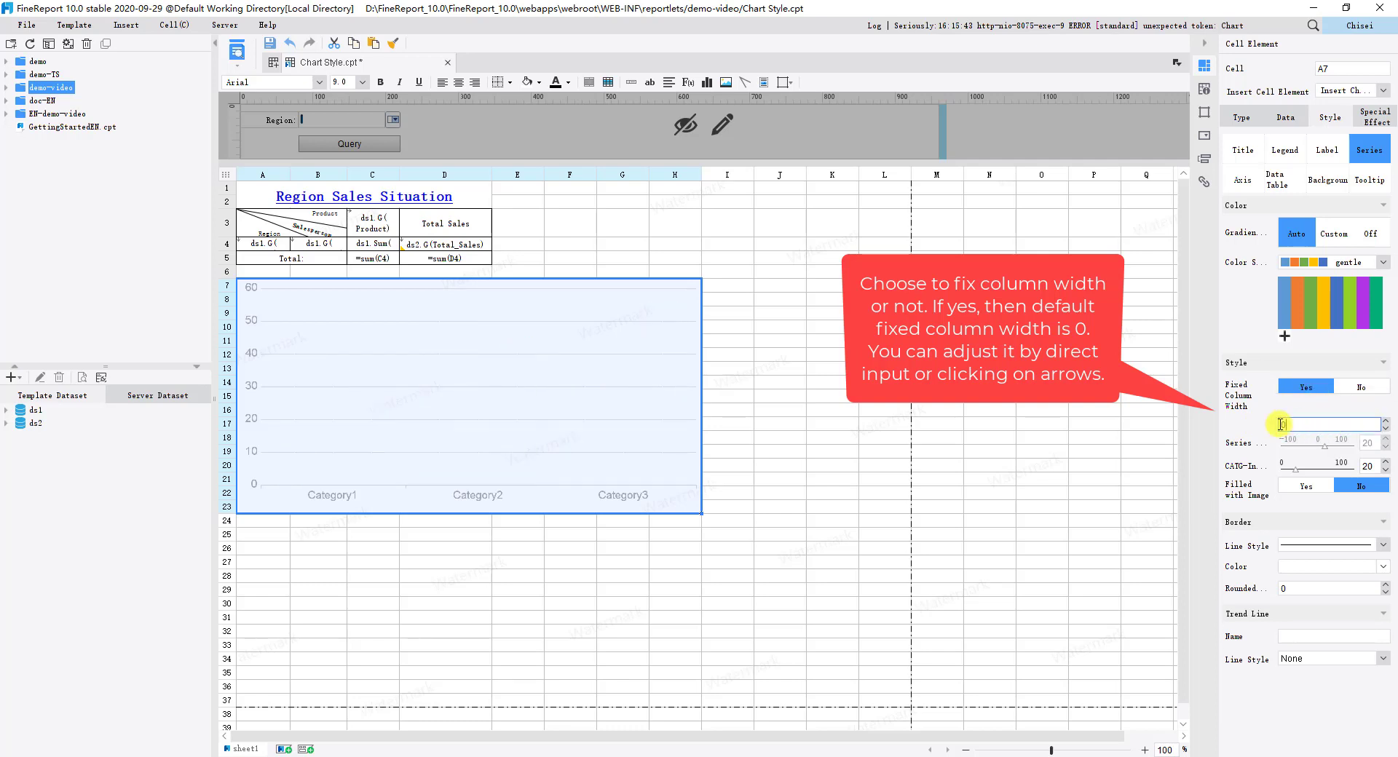
{"action": "double_click", "coordinate": [1283, 424]}
{"action": "type", "text": "4"}
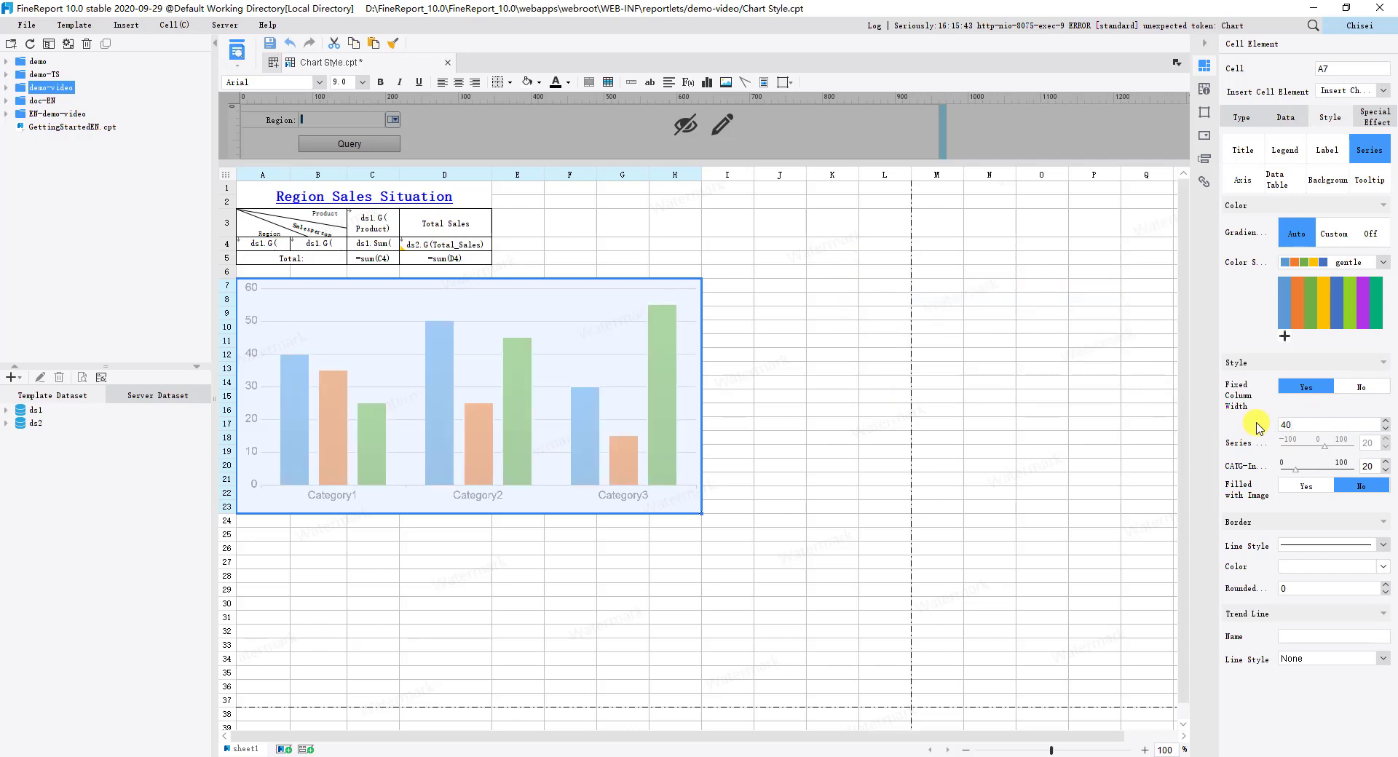
{"action": "left_click", "coordinate": [1361, 388]}
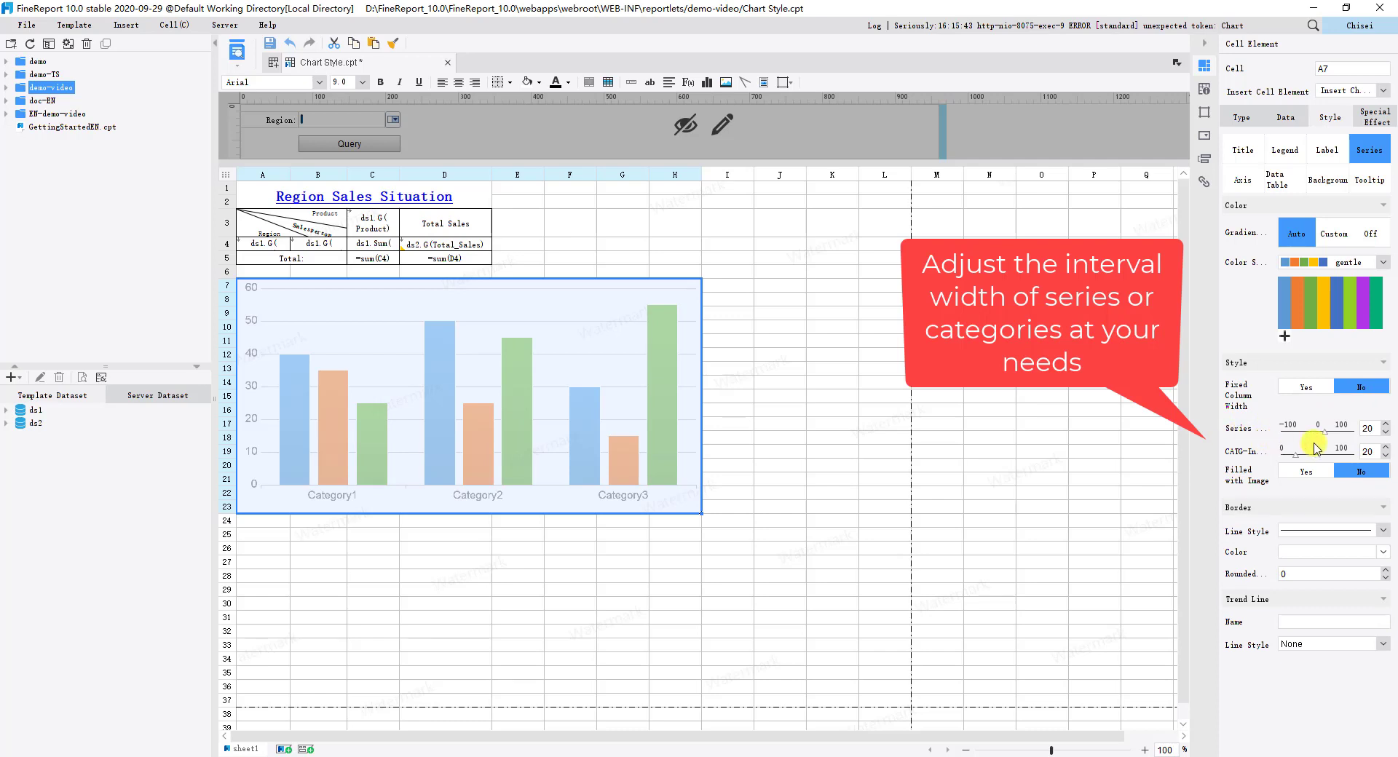
Set both the series interval and the category interval to 40, and try the image fill option, leaving it off.
{"action": "double_click", "coordinate": [1367, 430]}
{"action": "type", "text": "0"}
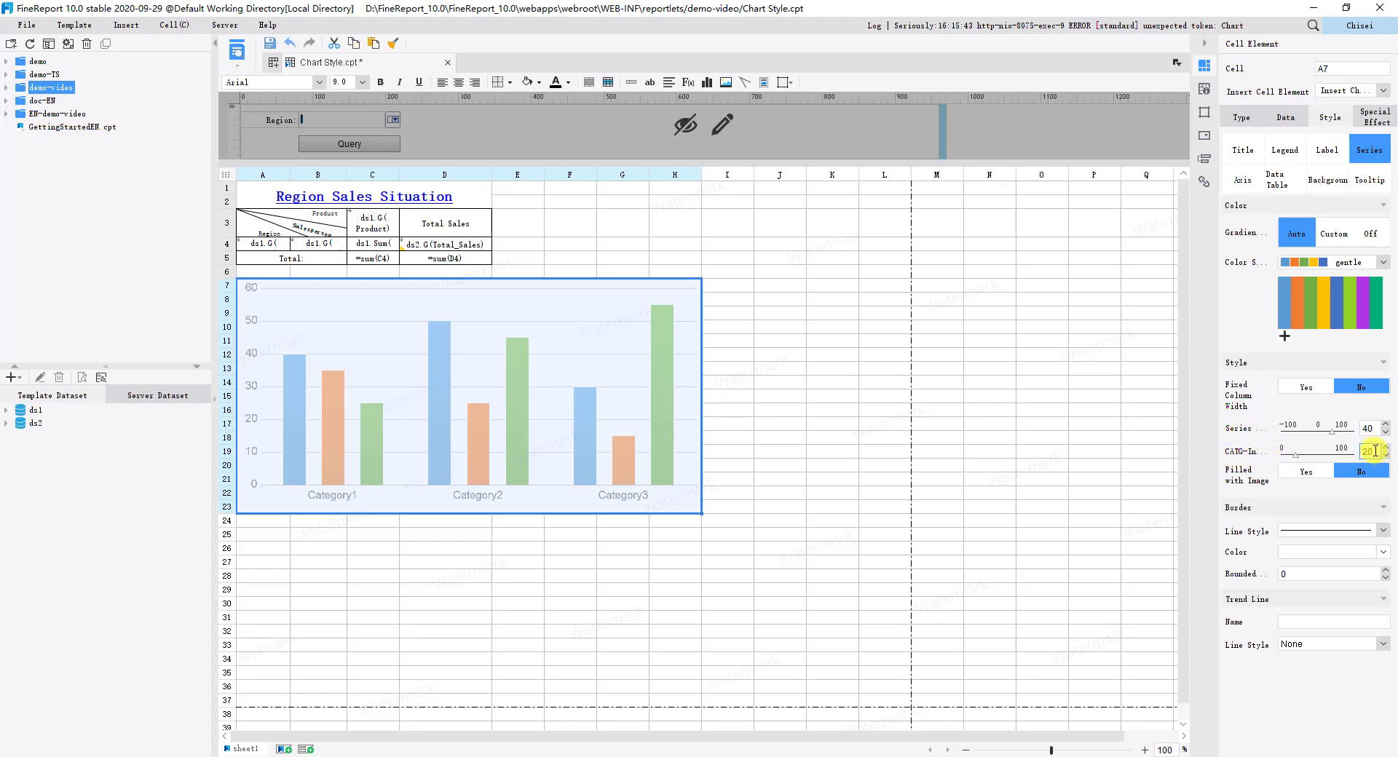
{"action": "left_click", "coordinate": [1369, 451]}
{"action": "key", "text": "BackSpace"}
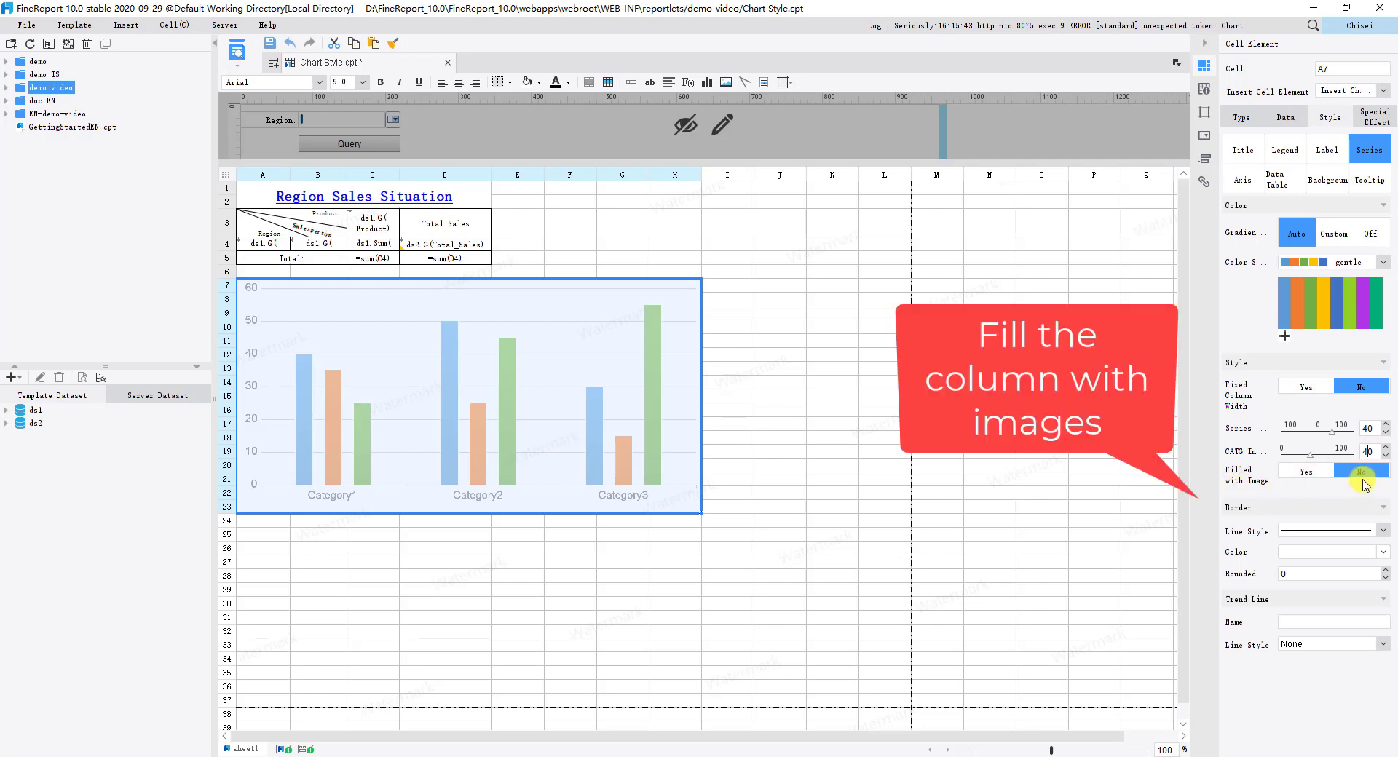
{"action": "left_click", "coordinate": [1307, 474]}
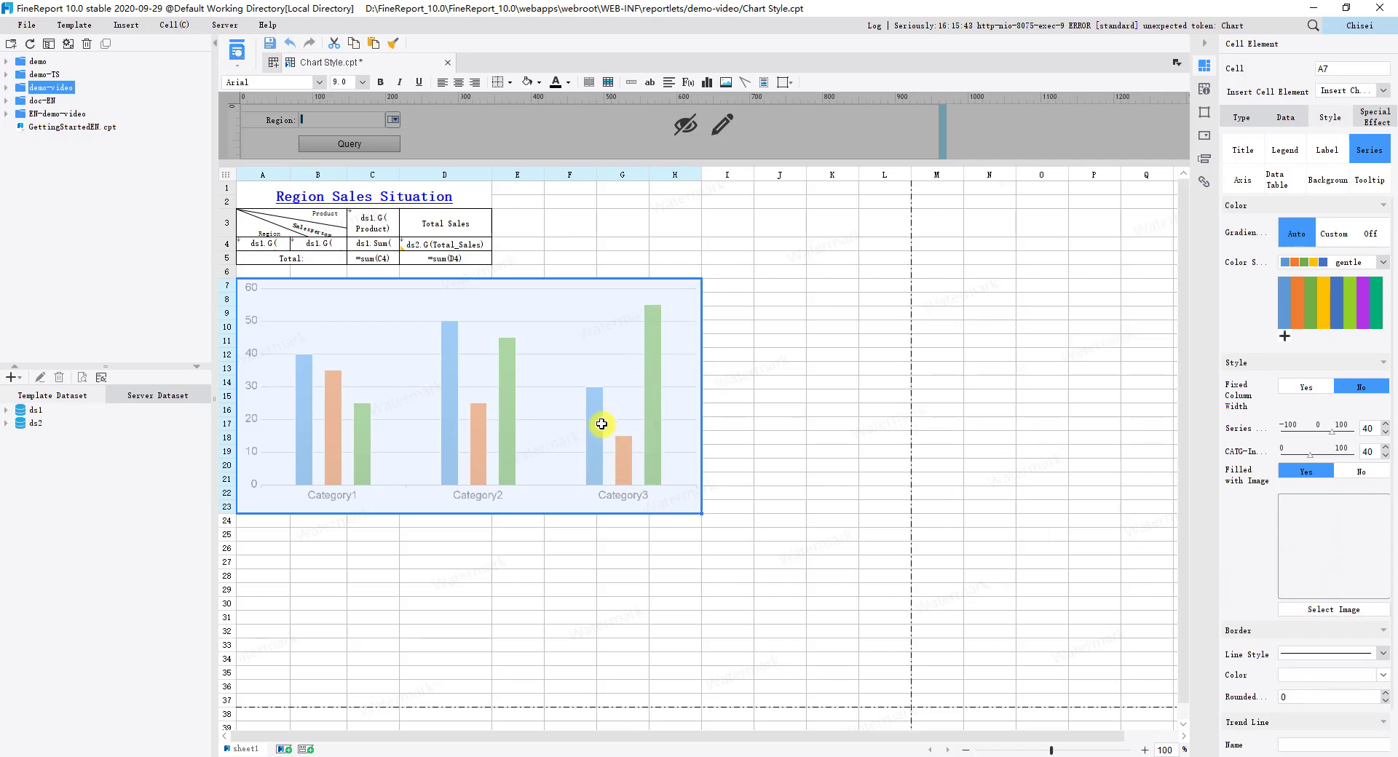
{"action": "left_click", "coordinate": [1361, 472]}
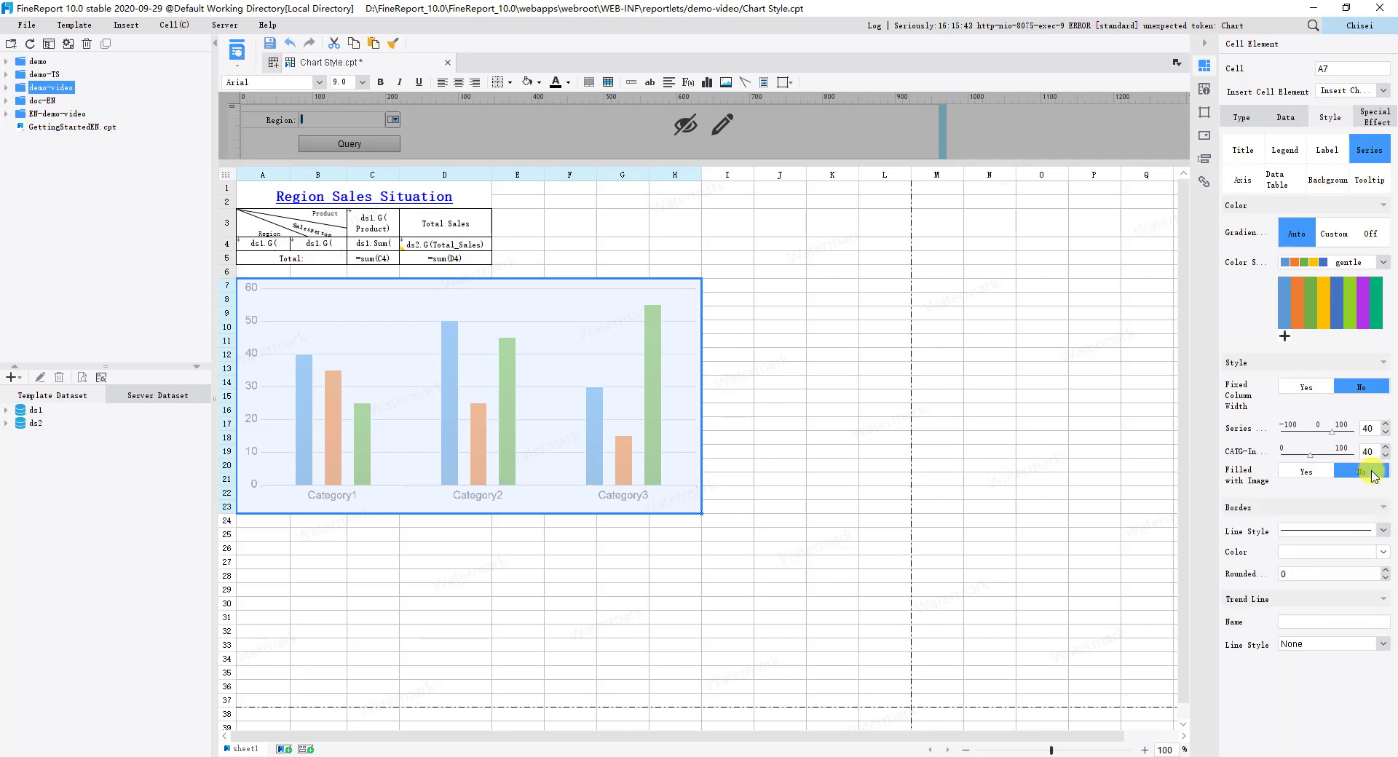
Give the columns a thicker red border with a rounded corner value of 5.
{"action": "left_click", "coordinate": [1382, 530]}
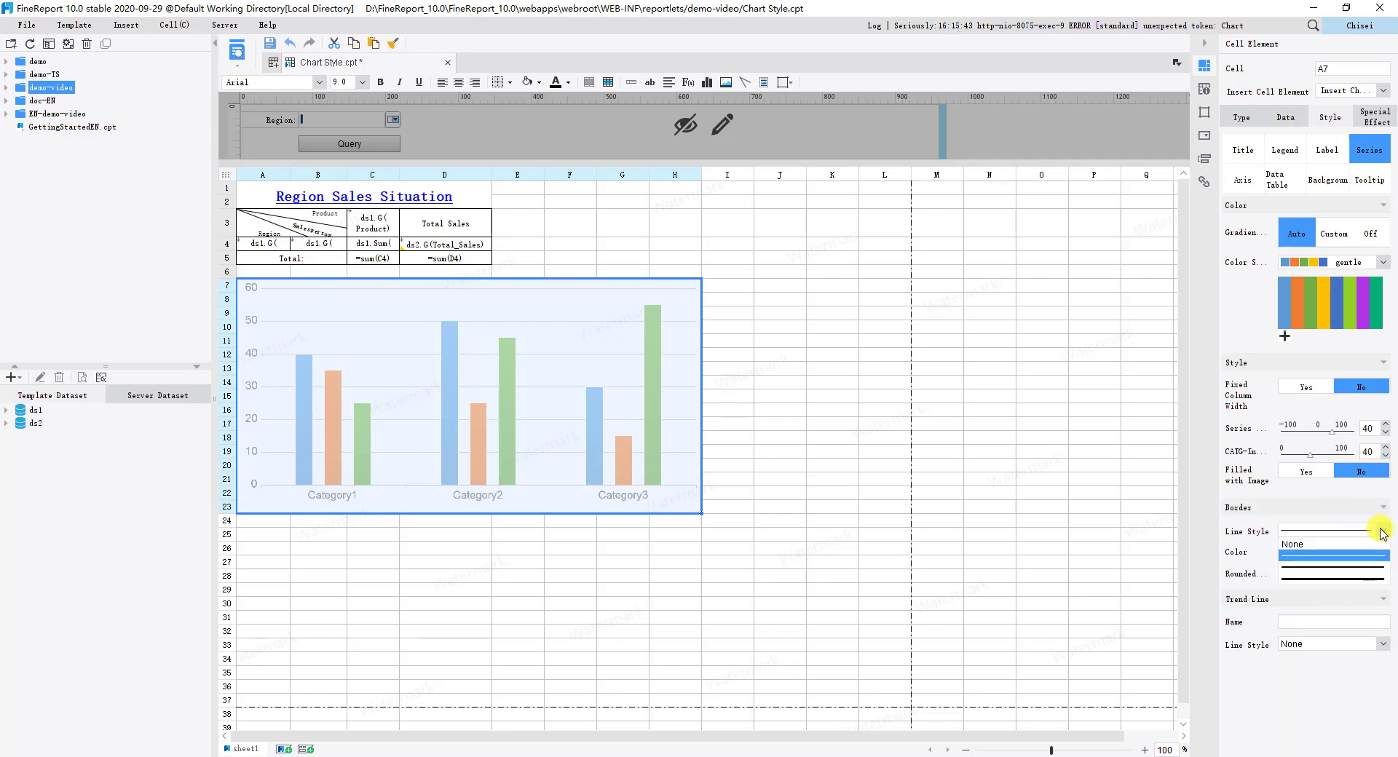
{"action": "left_click", "coordinate": [1333, 578]}
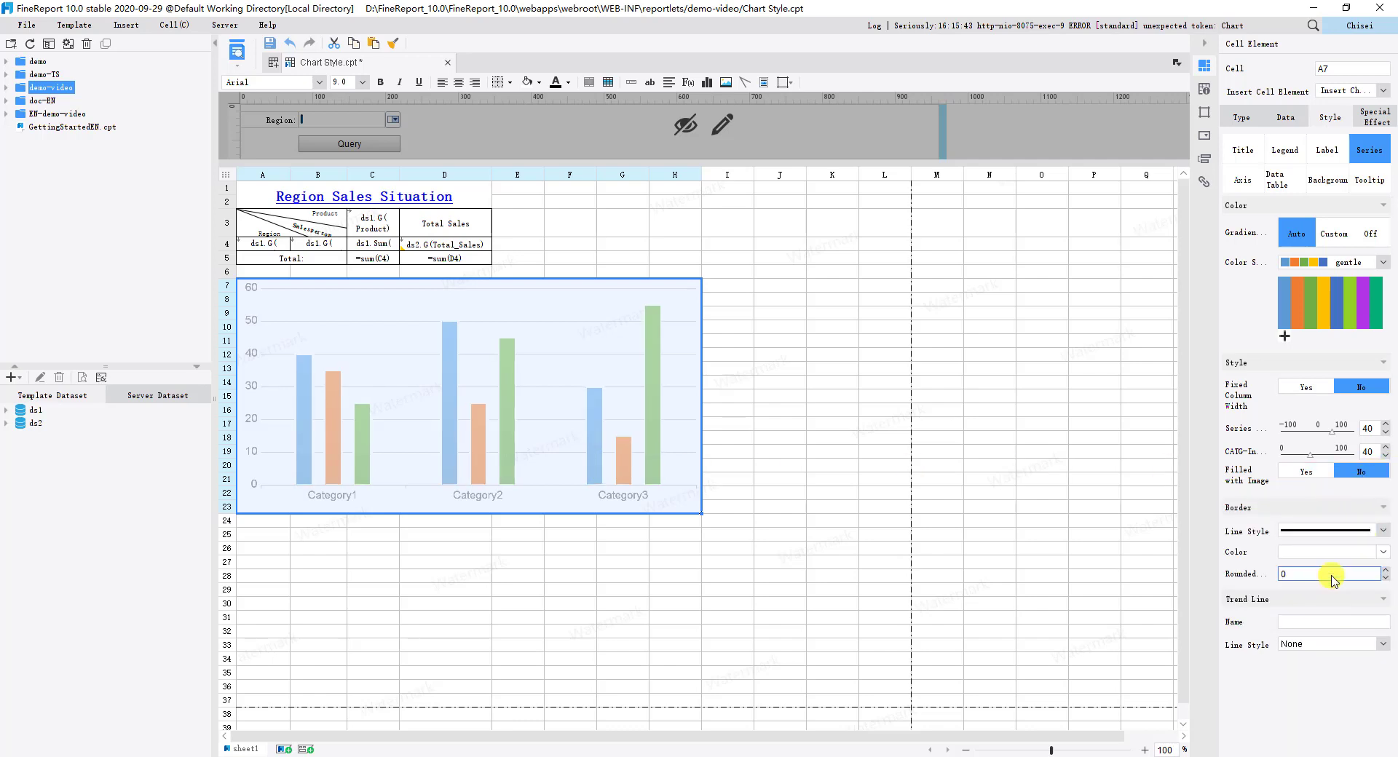
{"action": "left_click", "coordinate": [1383, 551]}
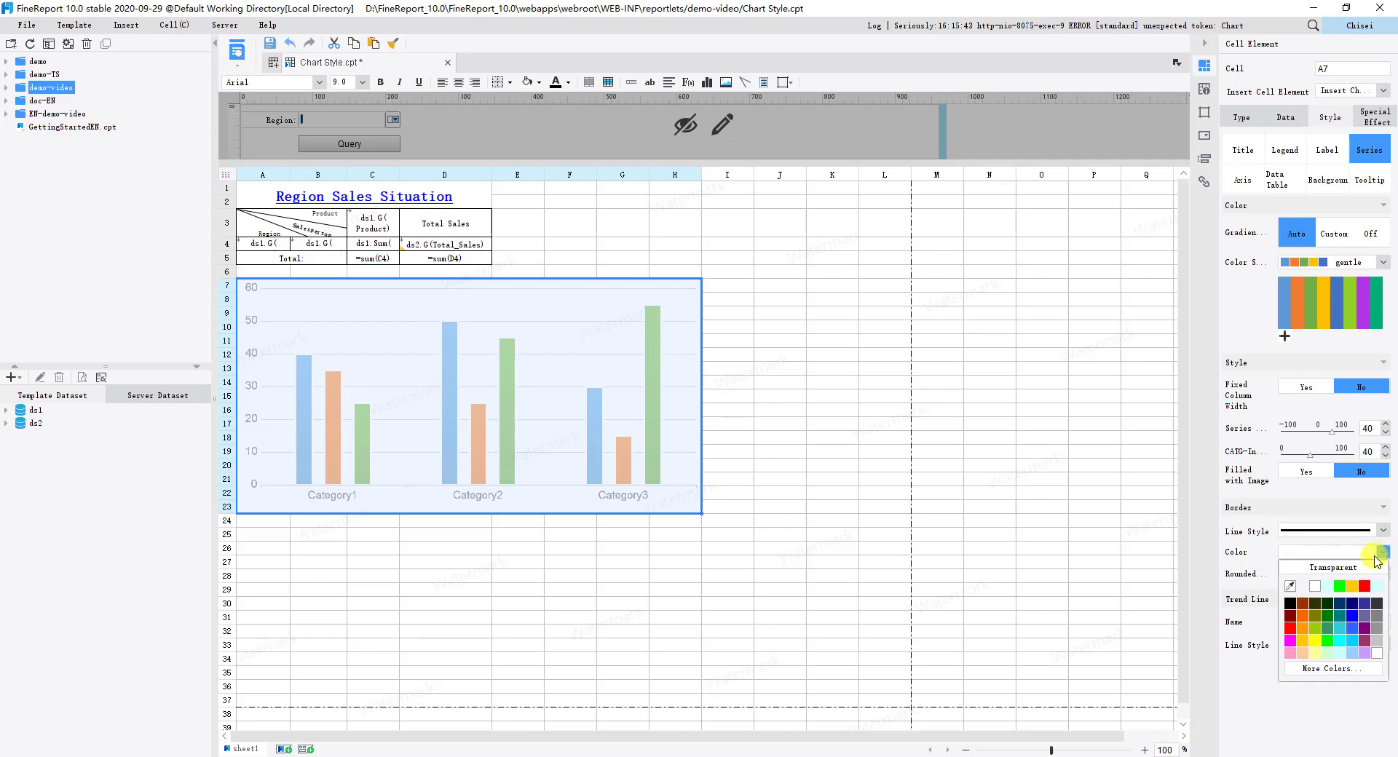
{"action": "left_click", "coordinate": [1291, 629]}
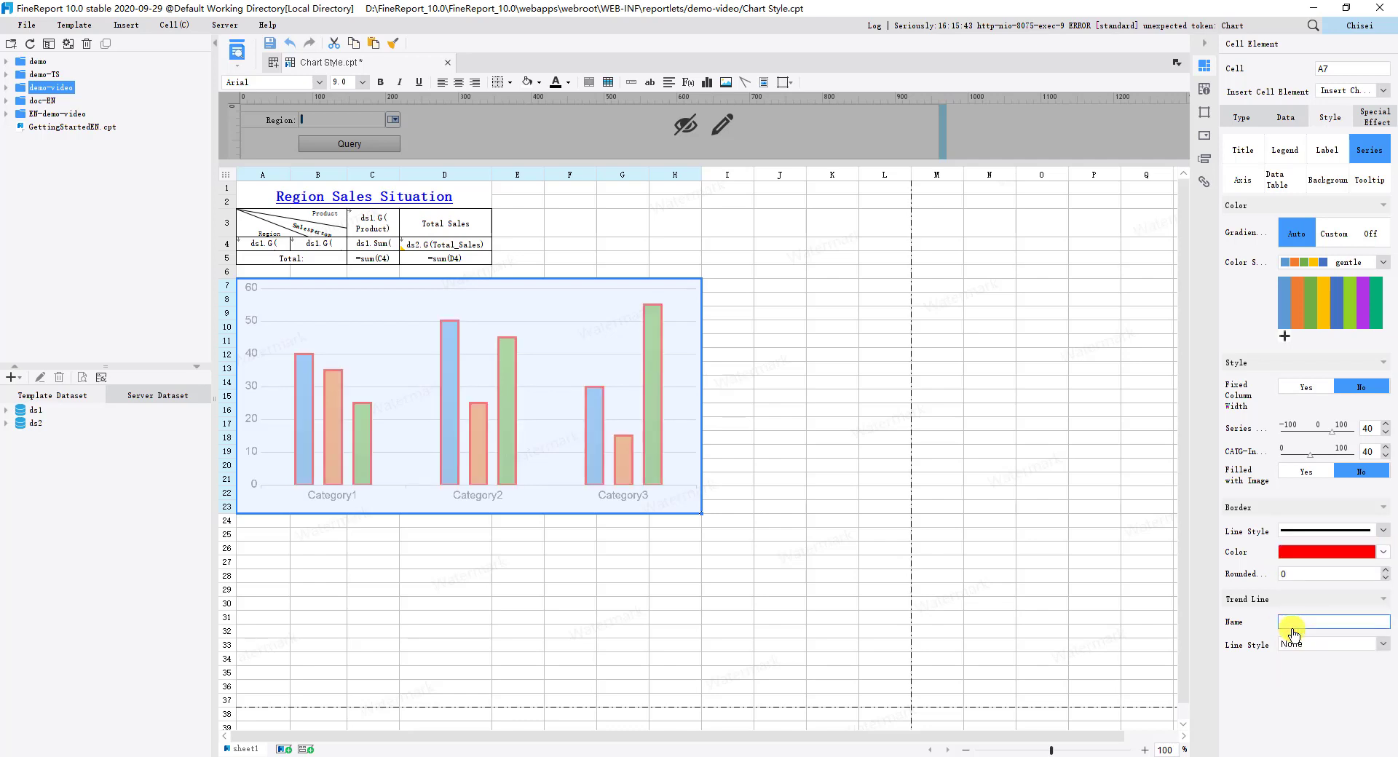
{"action": "left_click_drag", "start_coordinate": [1322, 574], "coordinate": [1271, 581]}
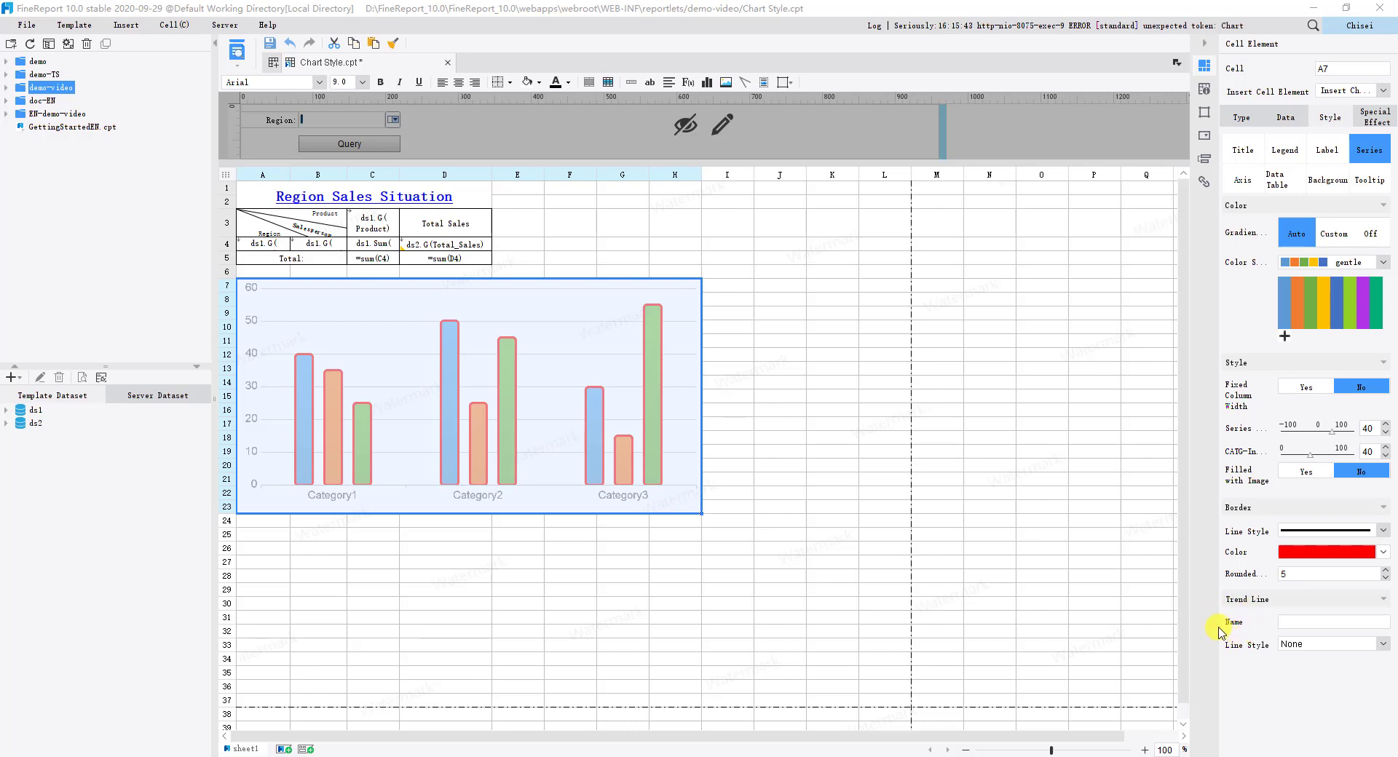
Add a solid trend line with the Logarithm Fit type to the series, and preview the queried report.
{"action": "left_click", "coordinate": [1383, 646]}
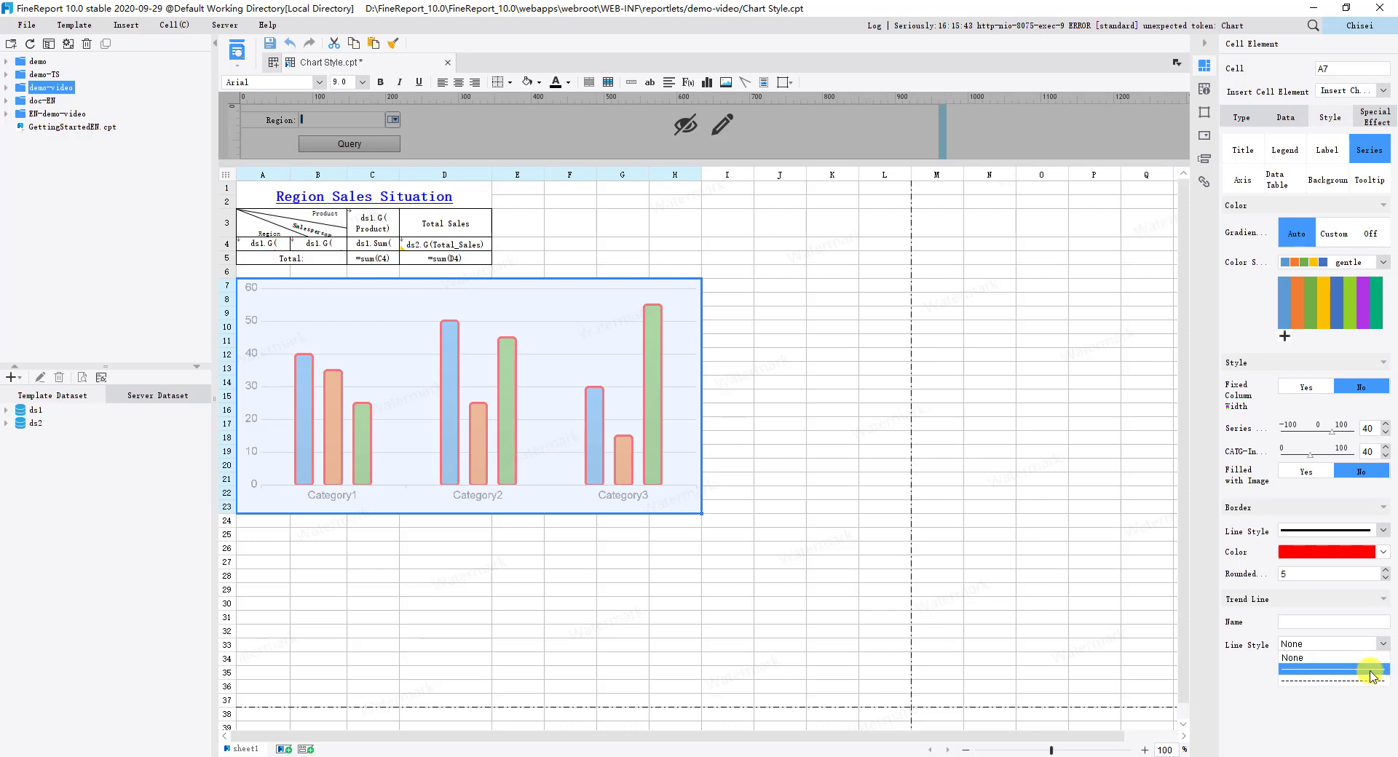
{"action": "left_click", "coordinate": [1372, 669]}
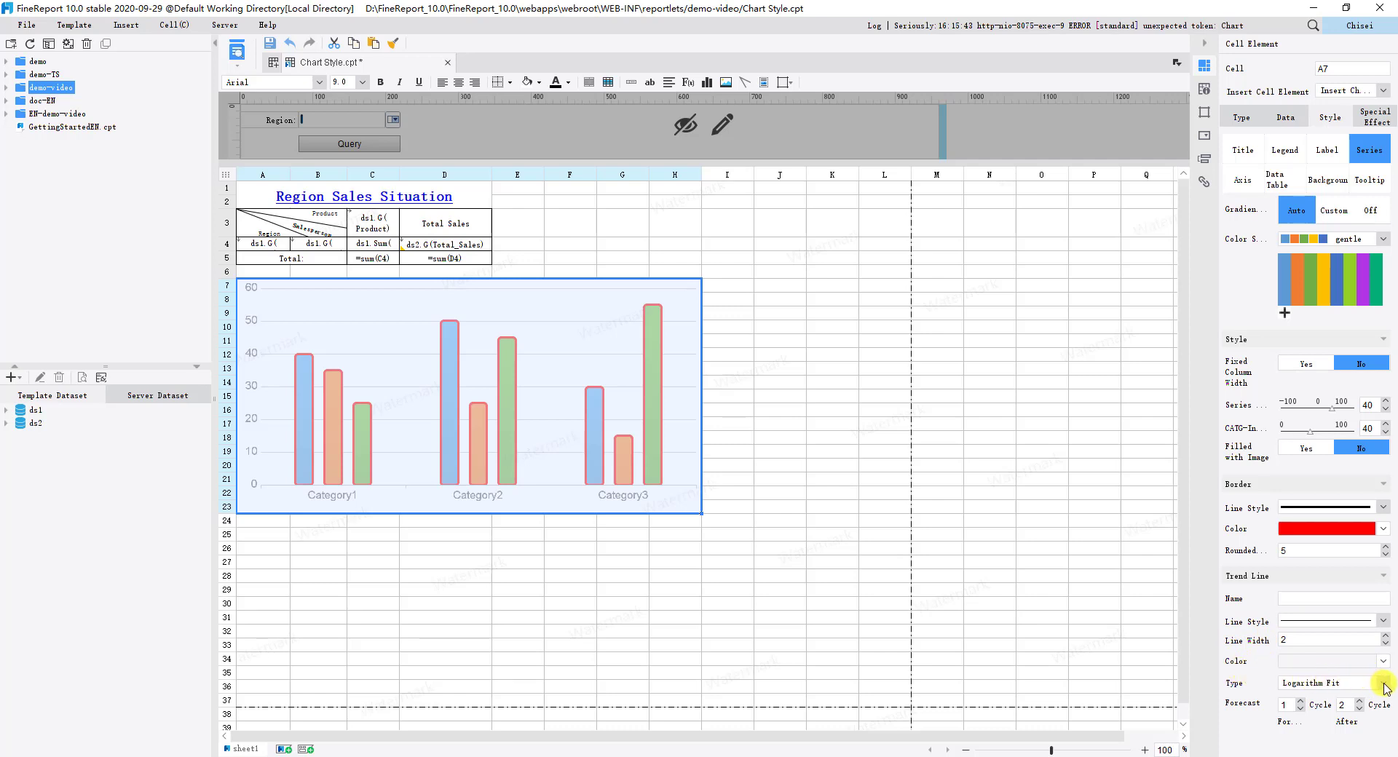
{"action": "left_click", "coordinate": [1384, 684]}
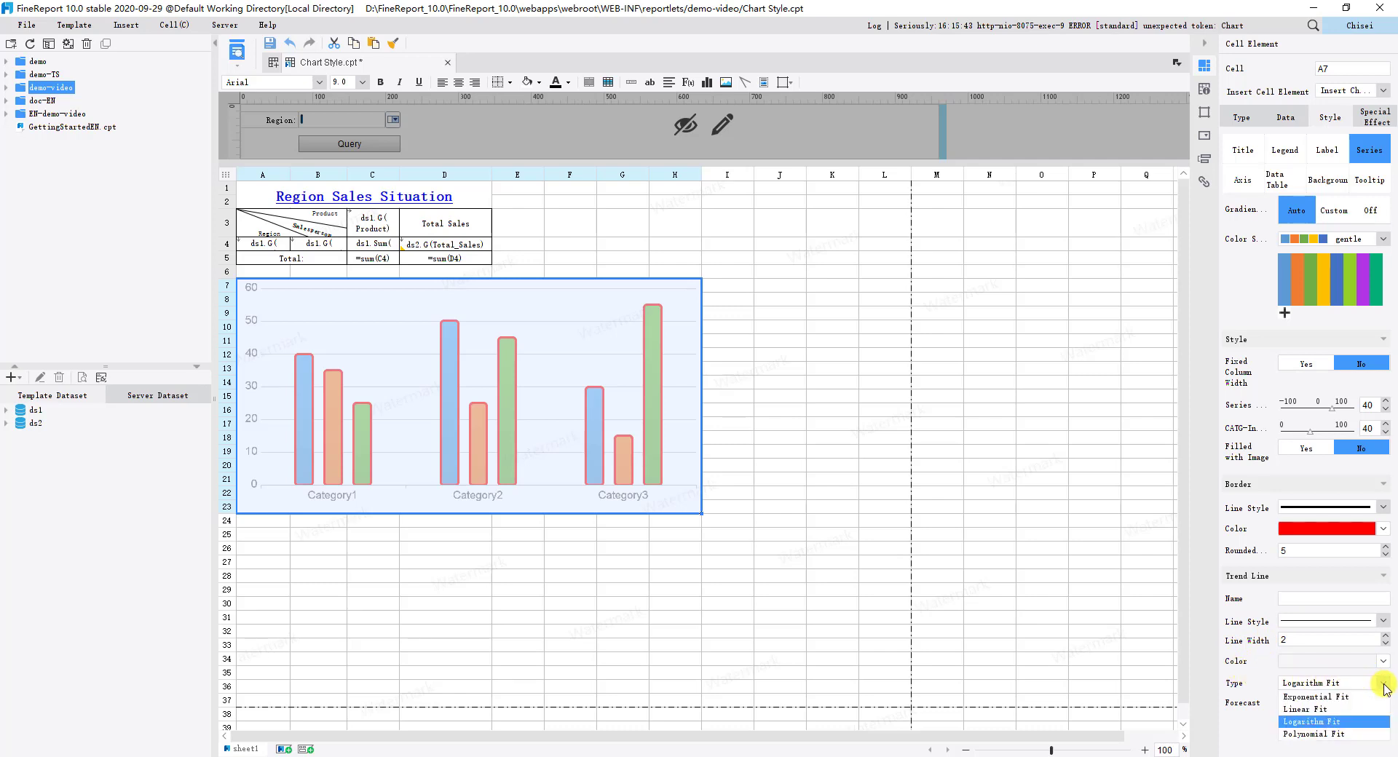
{"action": "left_click", "coordinate": [1383, 685]}
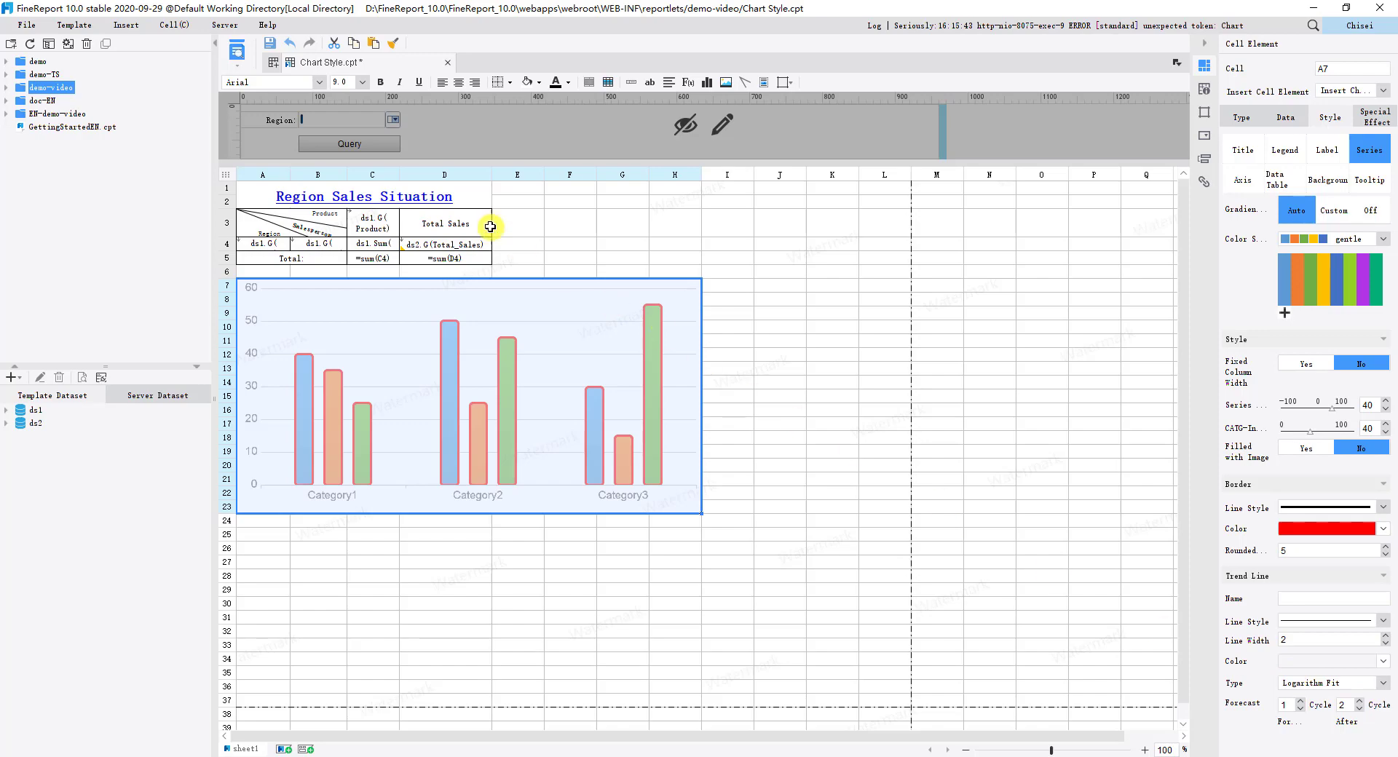
{"action": "left_click", "coordinate": [243, 53]}
{"action": "left_click", "coordinate": [688, 119]}
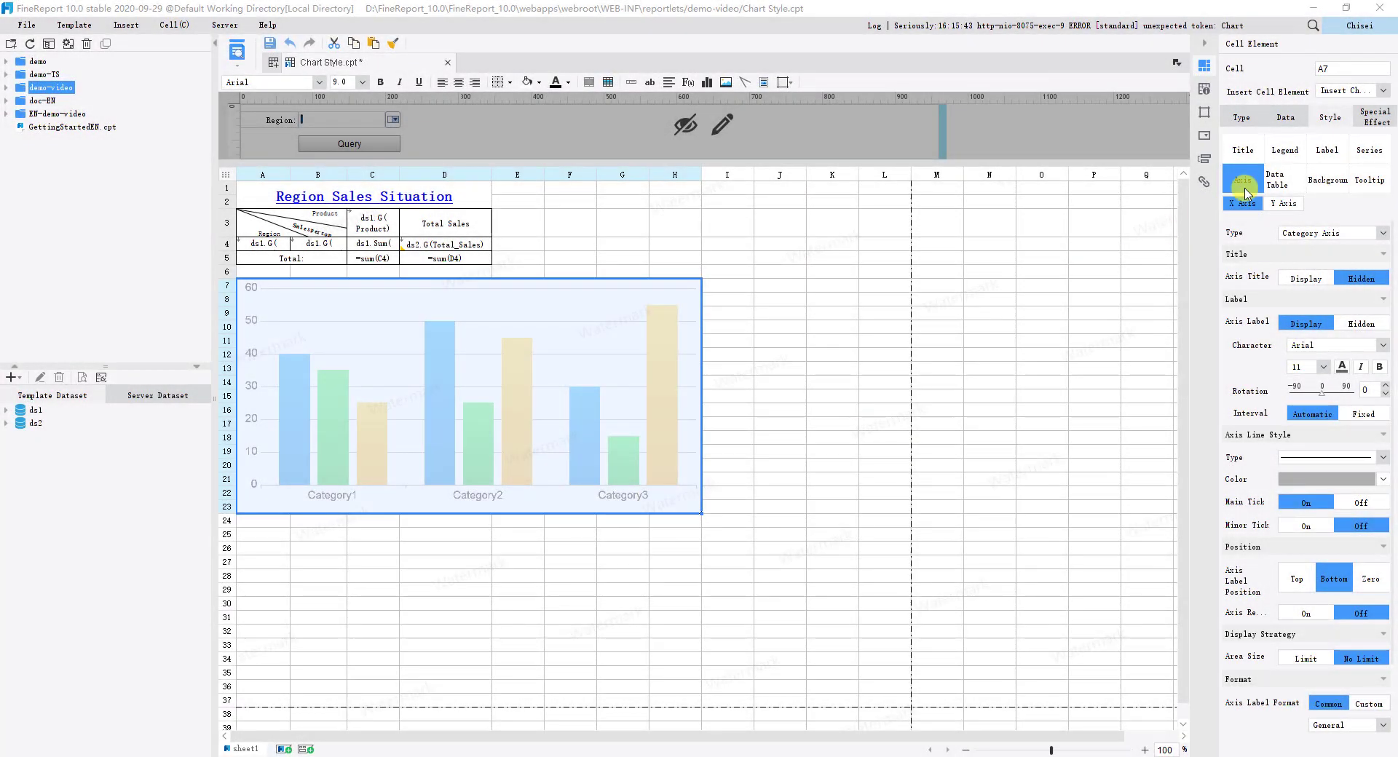
Try the Time Axis and Value Axis types for the X axis, and return it to Category Axis.
{"action": "left_click", "coordinate": [1361, 233]}
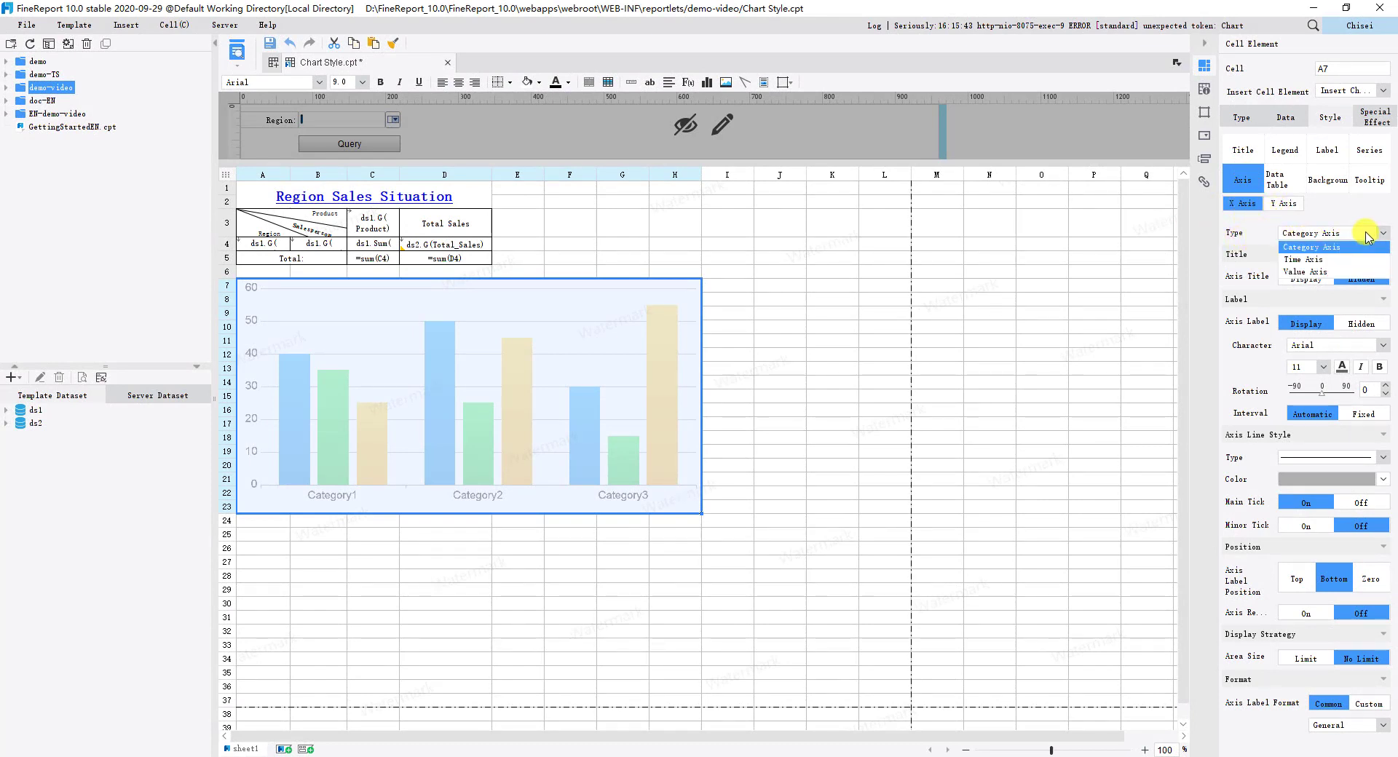
{"action": "left_click", "coordinate": [1325, 260]}
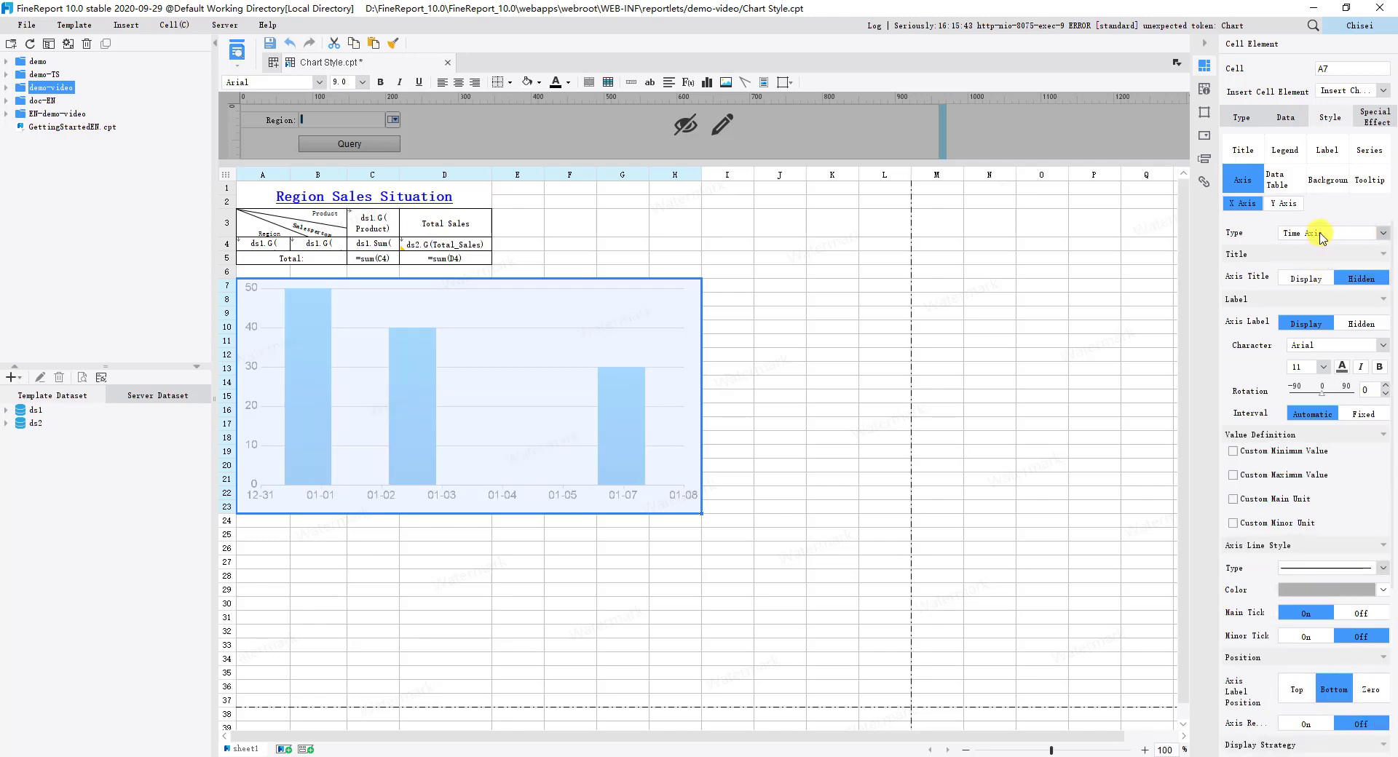
{"action": "left_click", "coordinate": [1321, 233]}
{"action": "left_click", "coordinate": [1314, 272]}
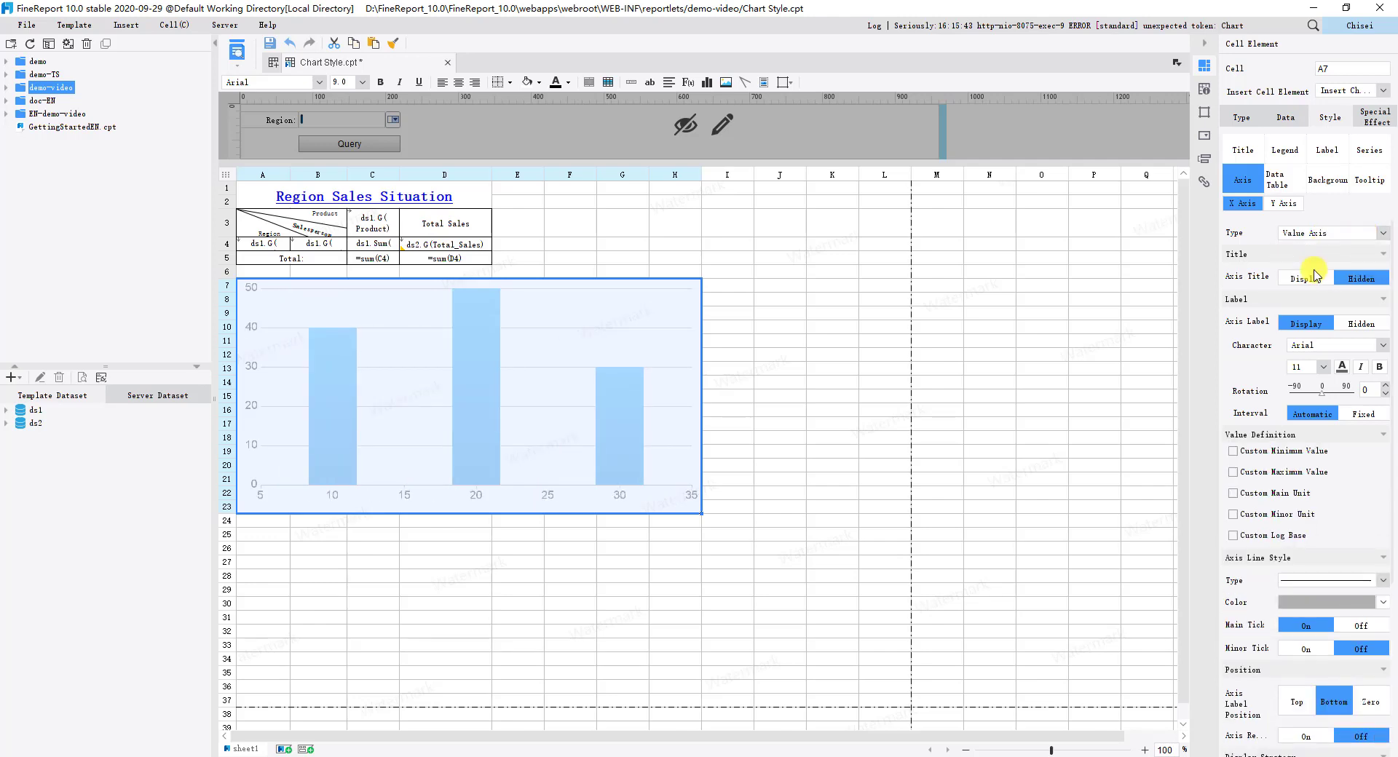
{"action": "left_click", "coordinate": [1314, 233]}
{"action": "left_click", "coordinate": [1311, 248]}
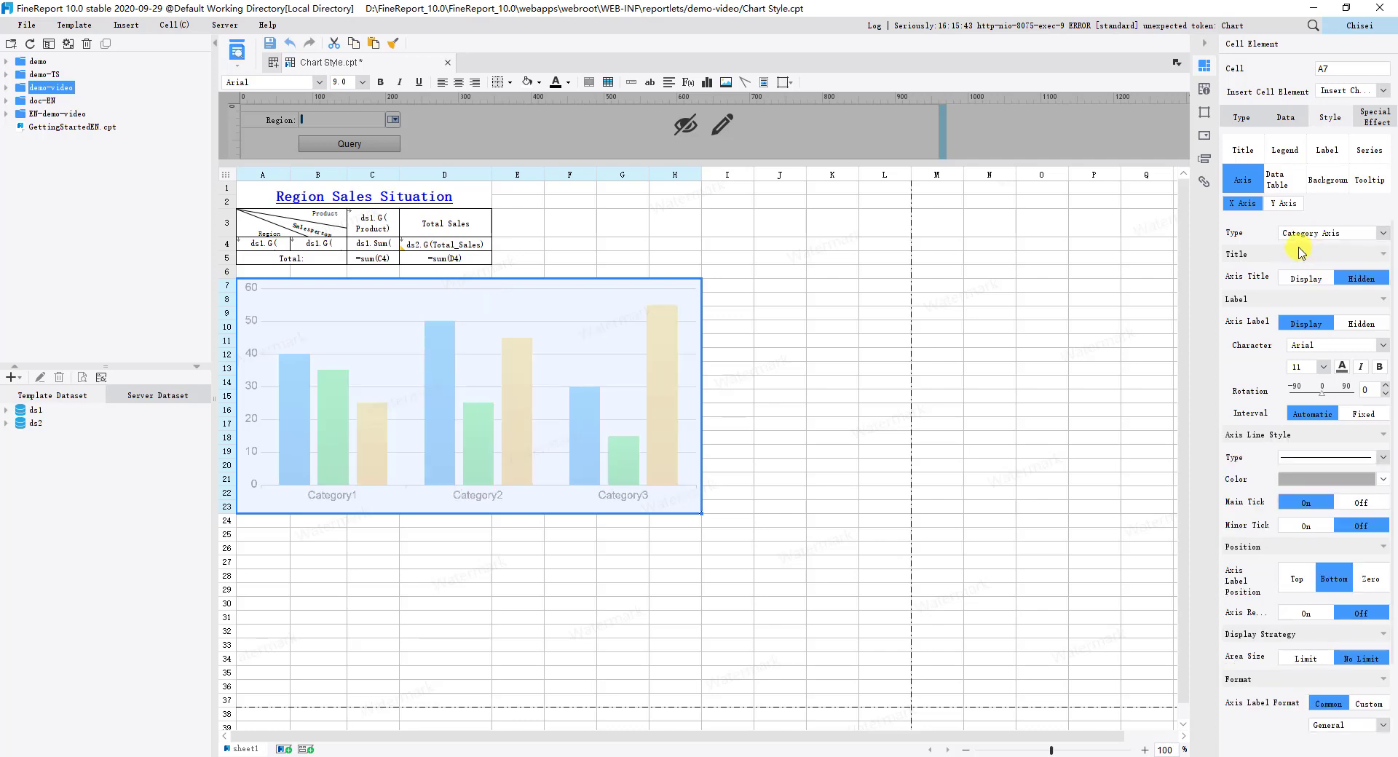
Display an X axis title reading "X", try its left and right alignments, and keep it centered.
{"action": "left_click", "coordinate": [1305, 279]}
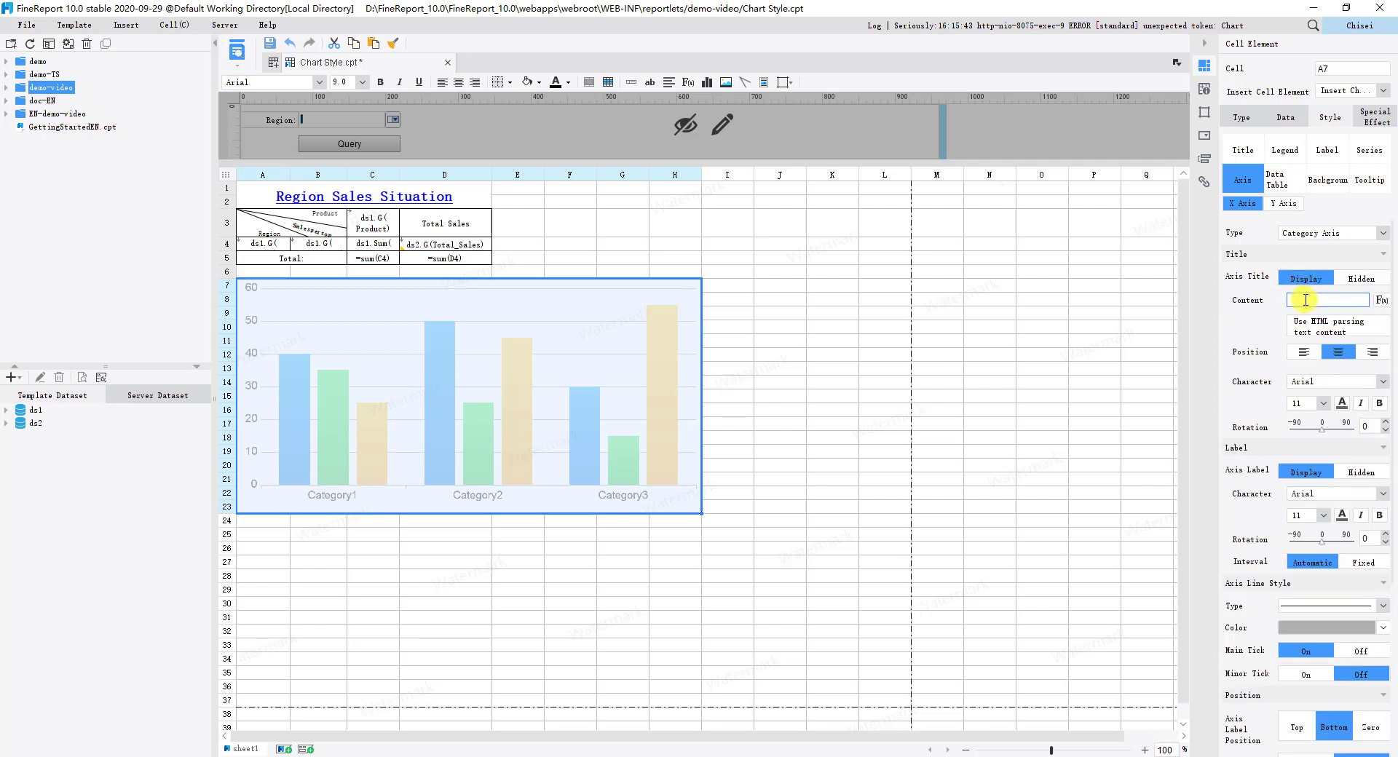
{"action": "type", "text": "X"}
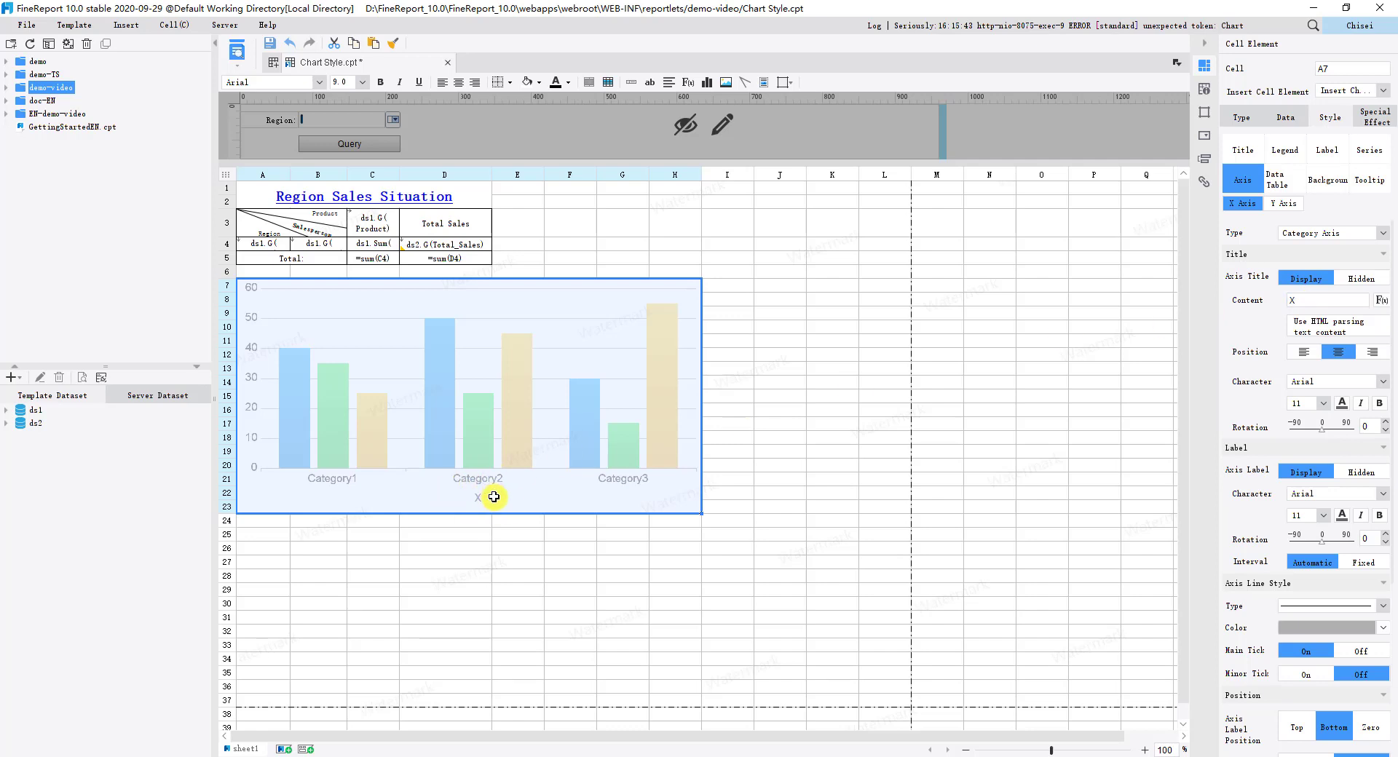
{"action": "left_click", "coordinate": [1304, 354]}
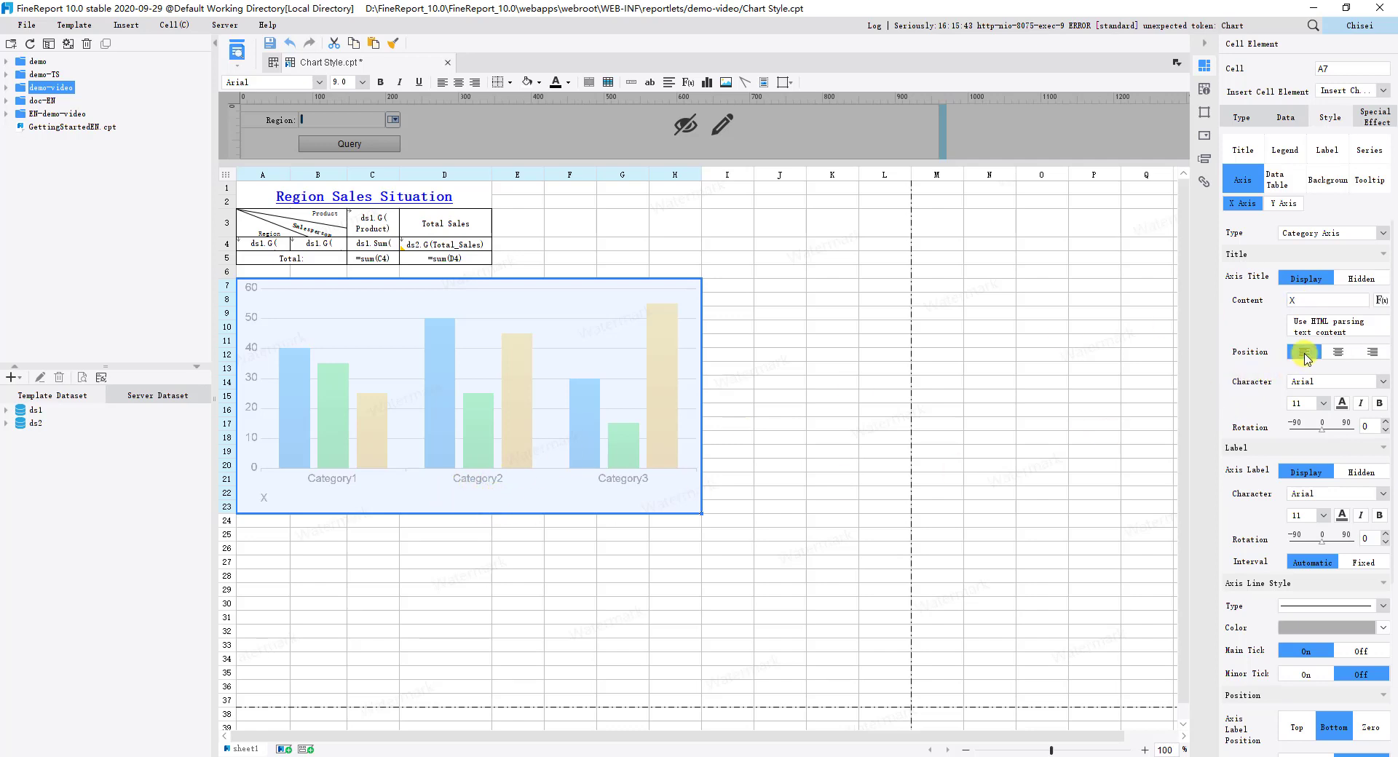
{"action": "left_click", "coordinate": [1338, 353]}
{"action": "left_click", "coordinate": [1372, 354]}
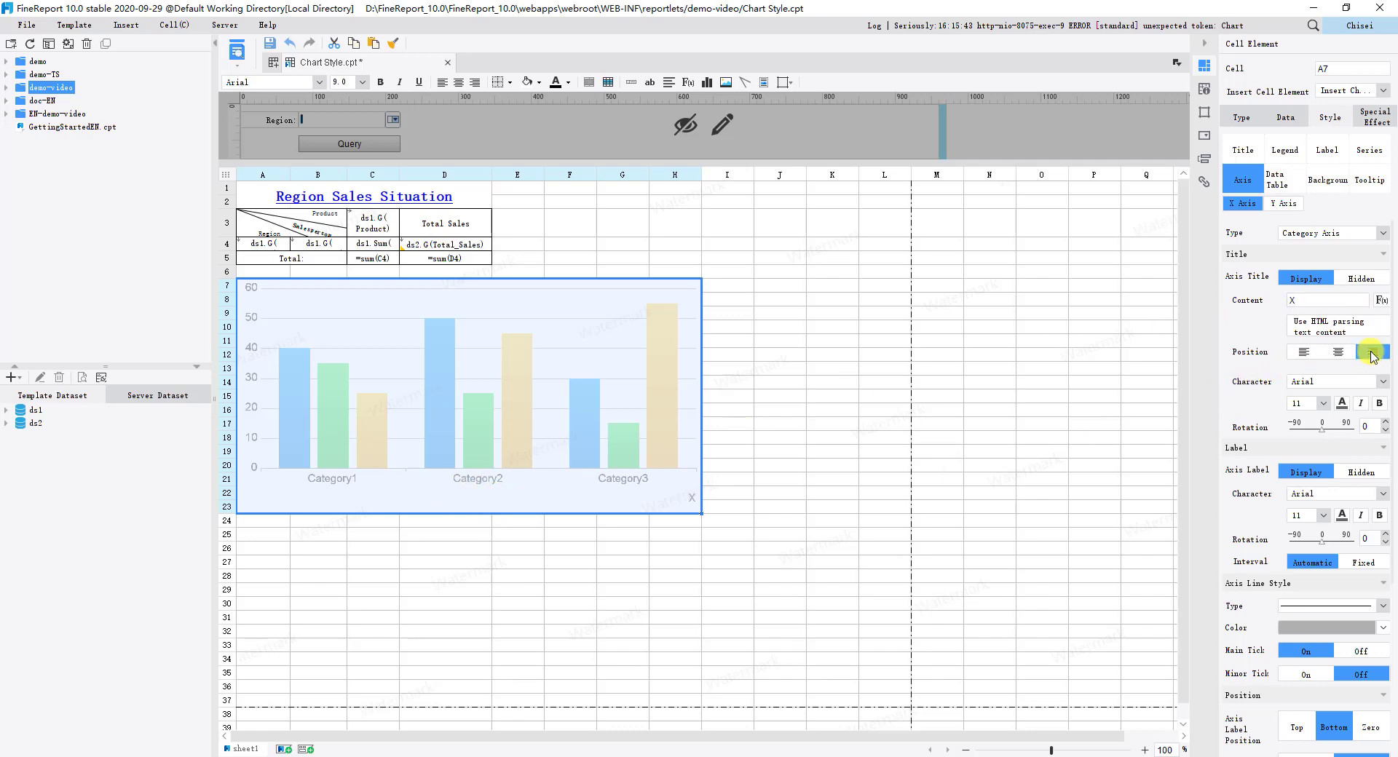
{"action": "left_click", "coordinate": [1347, 354]}
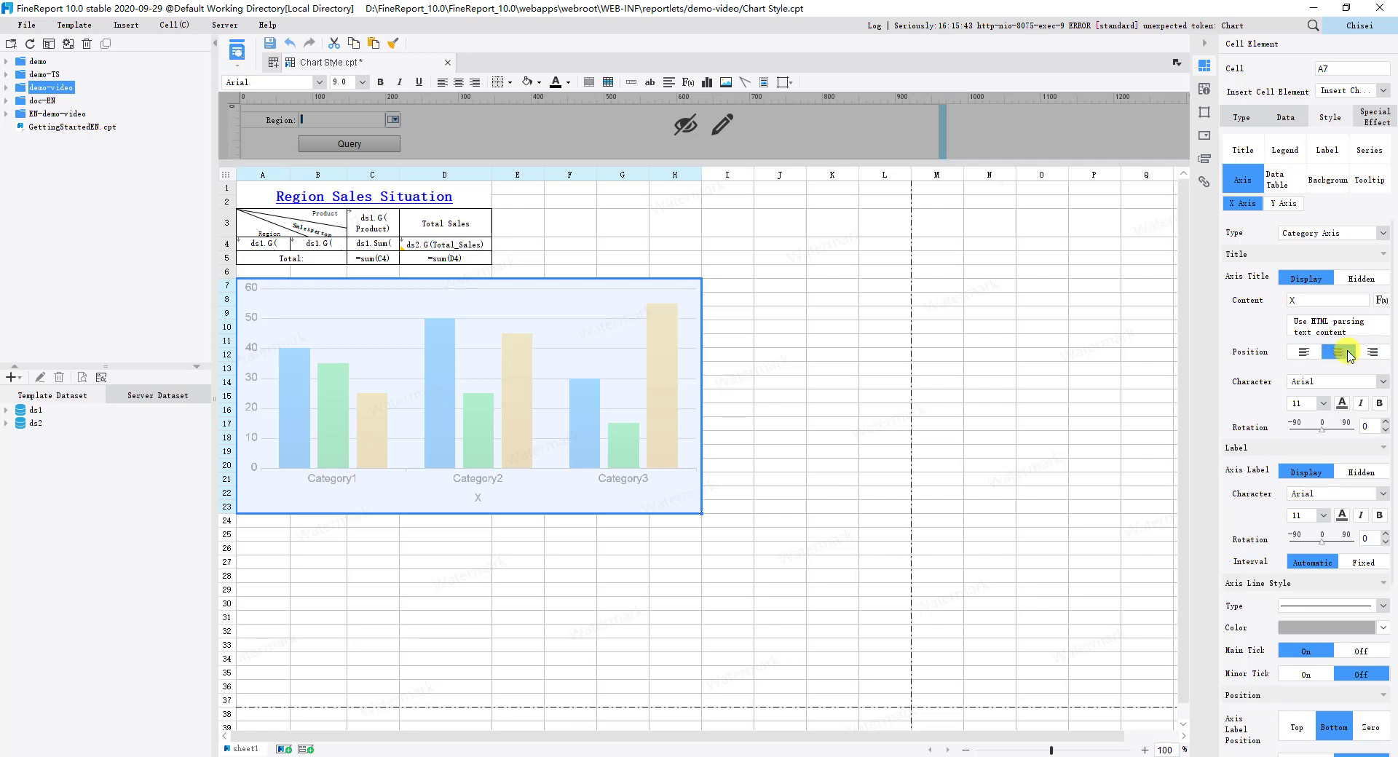
Format the X axis title text with size 13, red color, italic and bold.
{"action": "left_click", "coordinate": [1322, 403]}
{"action": "left_click", "coordinate": [1307, 445]}
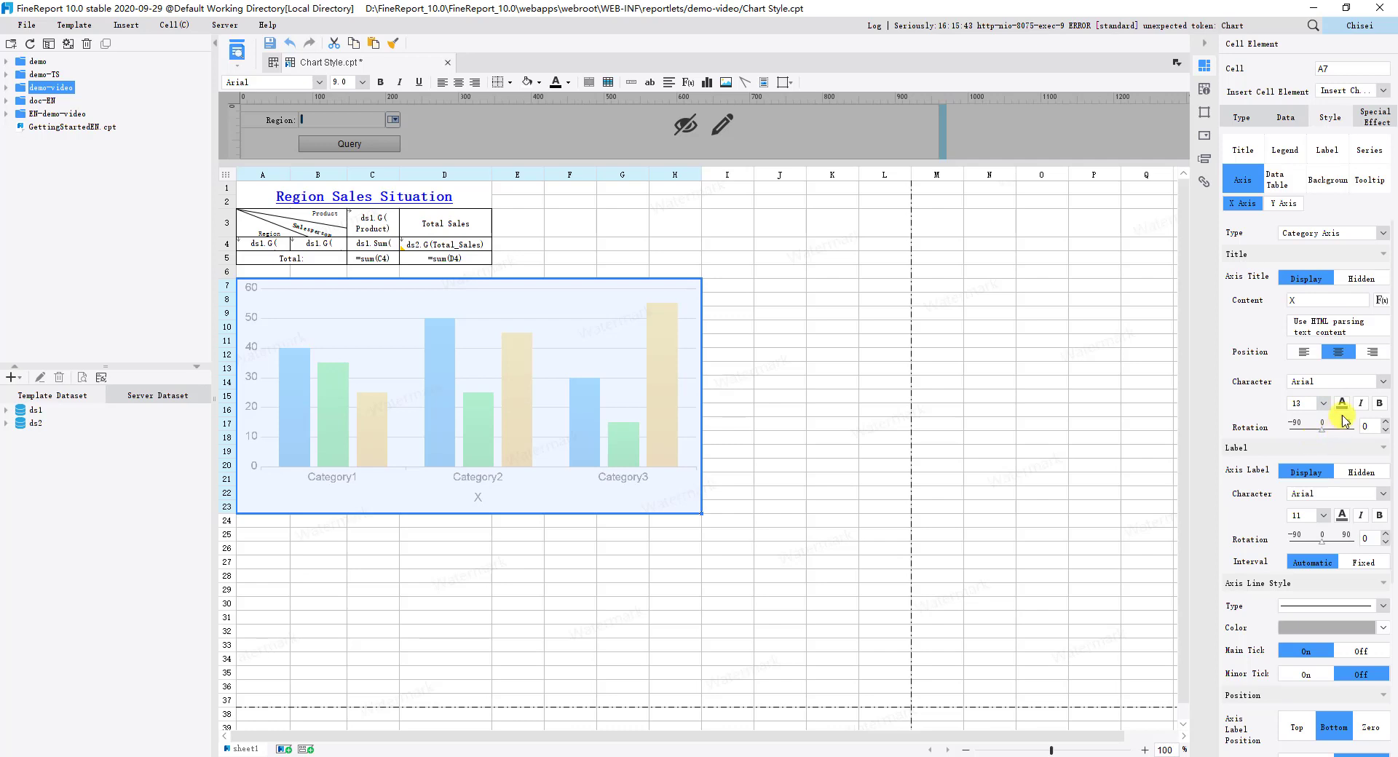
{"action": "left_click", "coordinate": [1342, 404]}
{"action": "left_click", "coordinate": [1301, 463]}
{"action": "left_click", "coordinate": [1360, 403]}
{"action": "left_click", "coordinate": [1379, 403]}
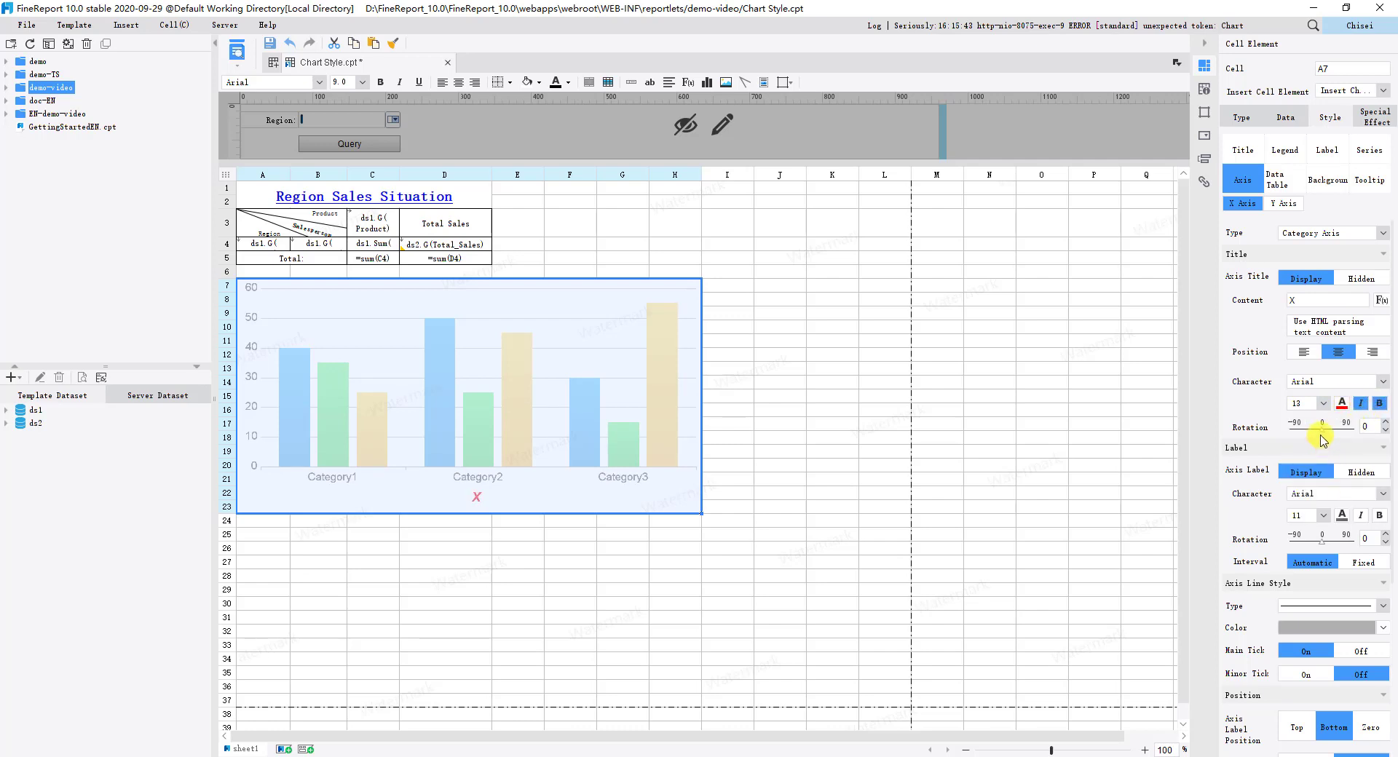
Try rotating the X axis title to -56 before resetting it to 0, and briefly hide and redisplay the axis labels.
{"action": "mouse_move", "coordinate": [1324, 434]}
{"action": "left_mouse_down"}
{"action": "mouse_move", "coordinate": [1353, 436]}
{"action": "mouse_move", "coordinate": [1304, 431]}
{"action": "left_mouse_up"}
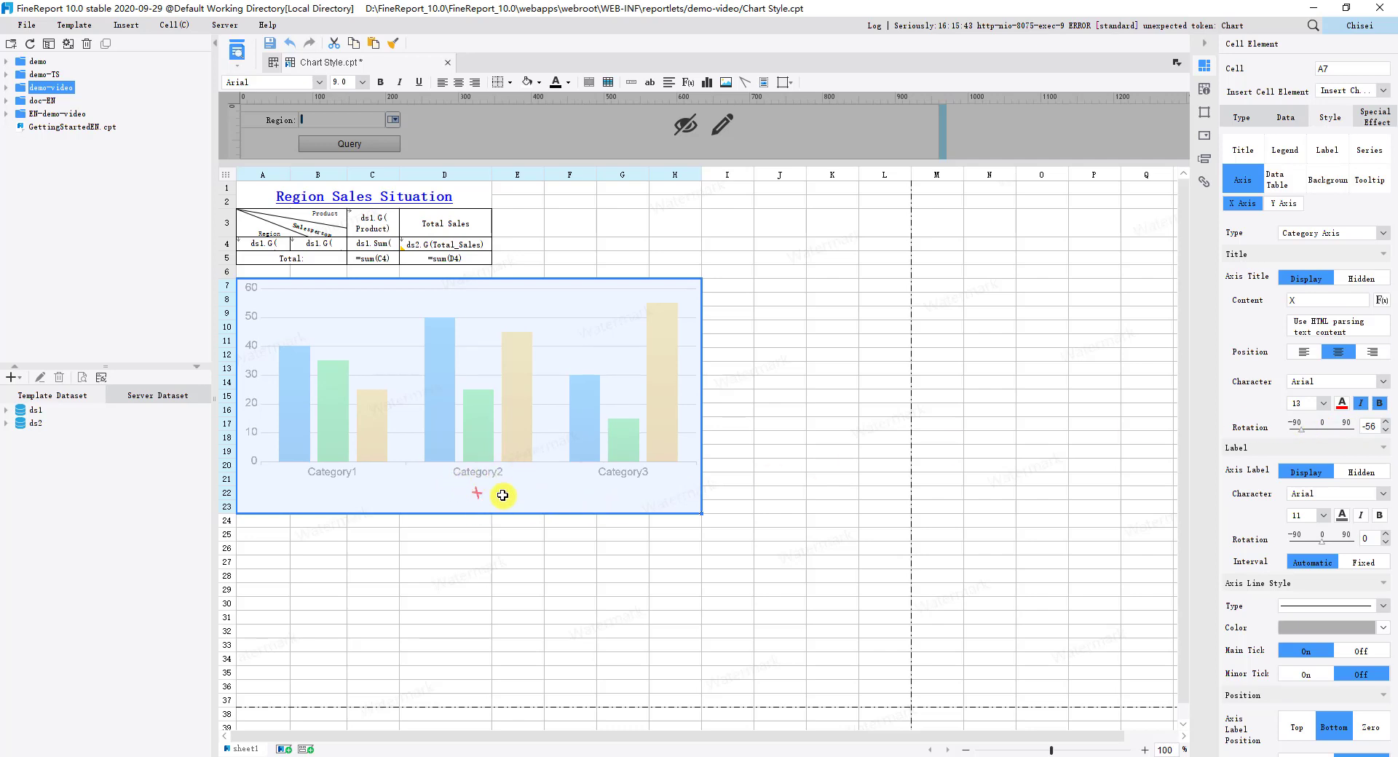
{"action": "double_click", "coordinate": [1374, 427]}
{"action": "type", "text": "0"}
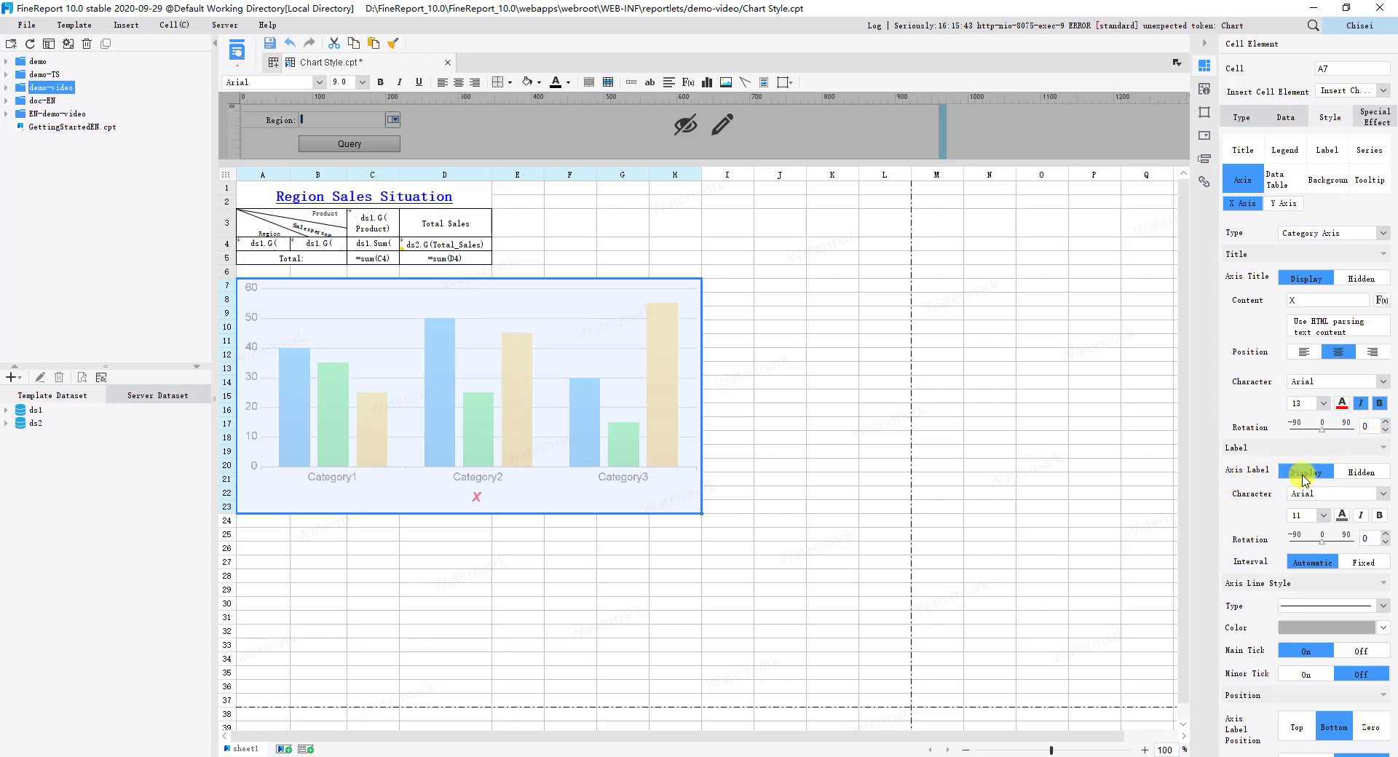
{"action": "left_click", "coordinate": [1360, 473]}
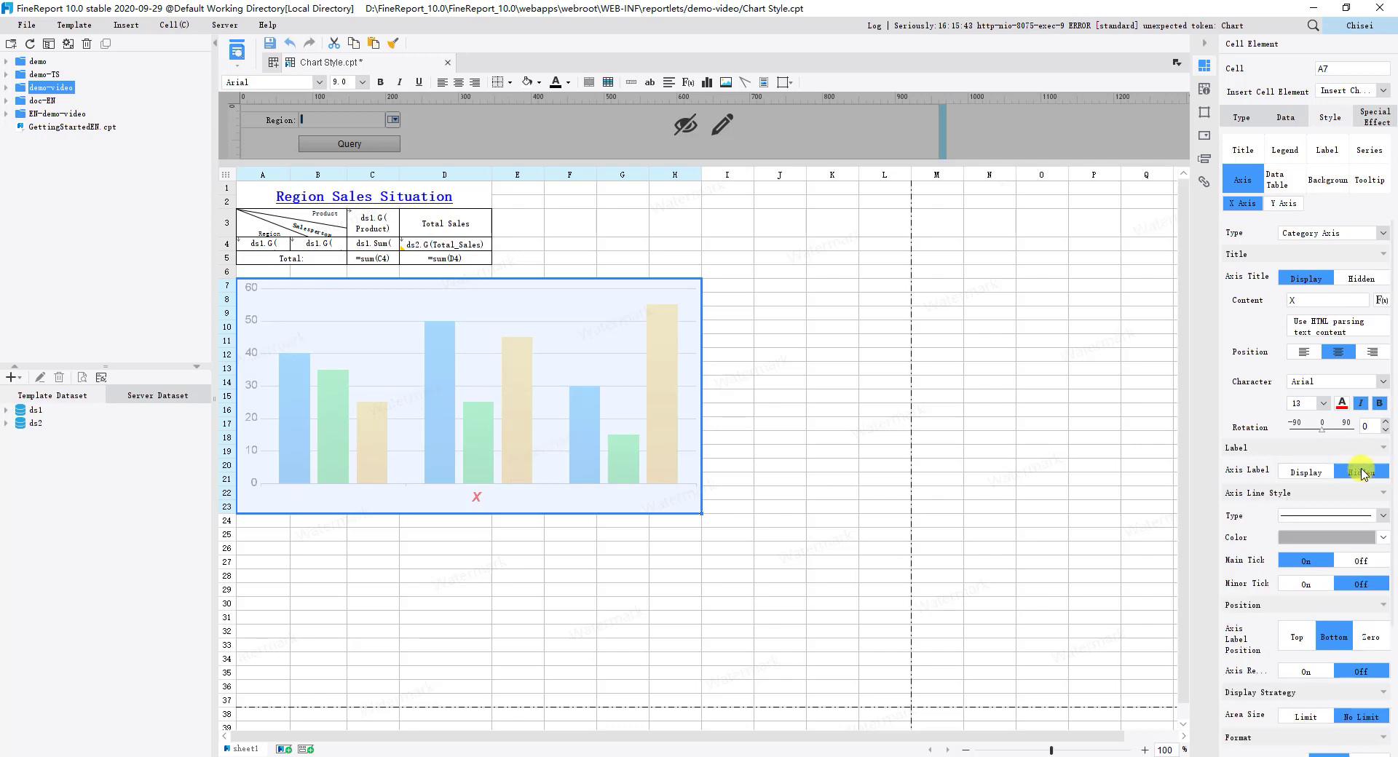
{"action": "left_click", "coordinate": [1299, 474]}
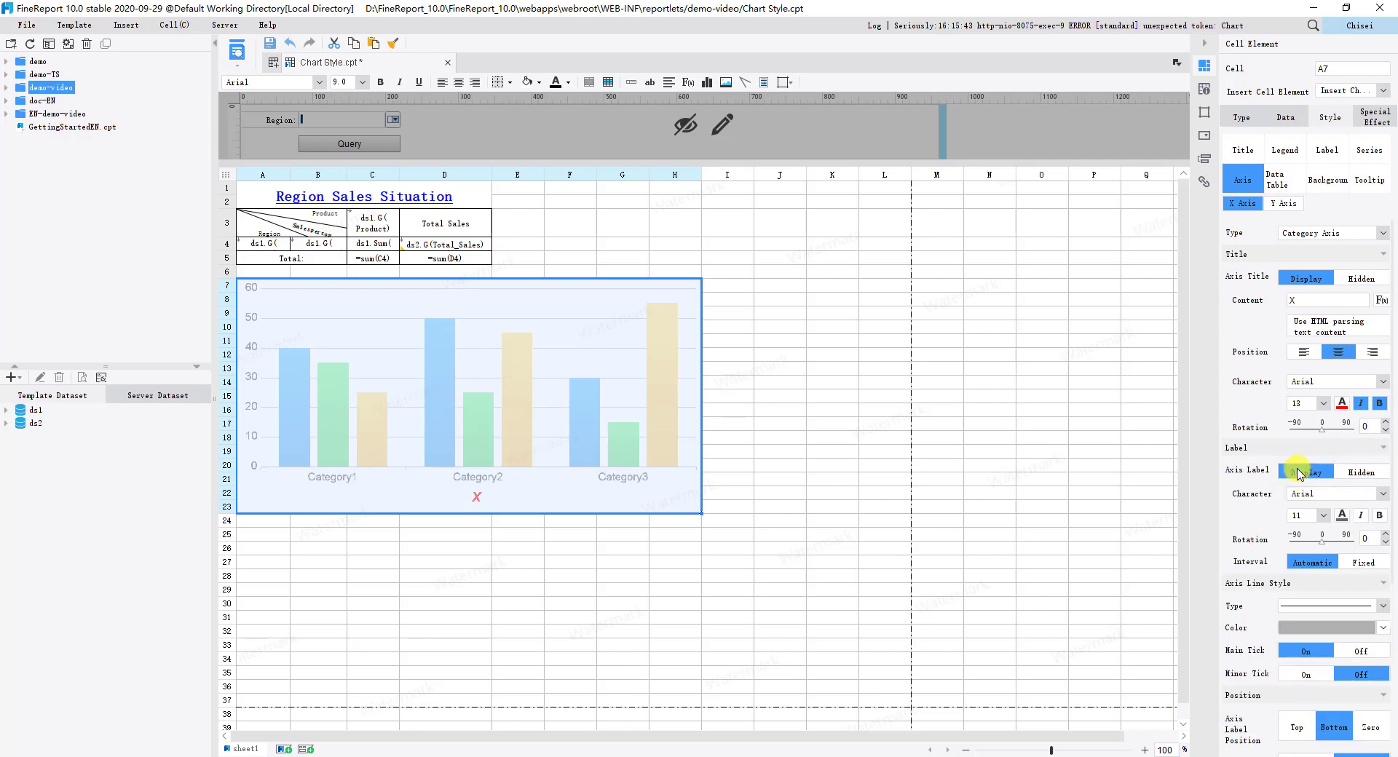
Format the X axis labels with size 13, yellow color, italic and bold, and rotate them by 22.
{"action": "left_click", "coordinate": [1324, 516]}
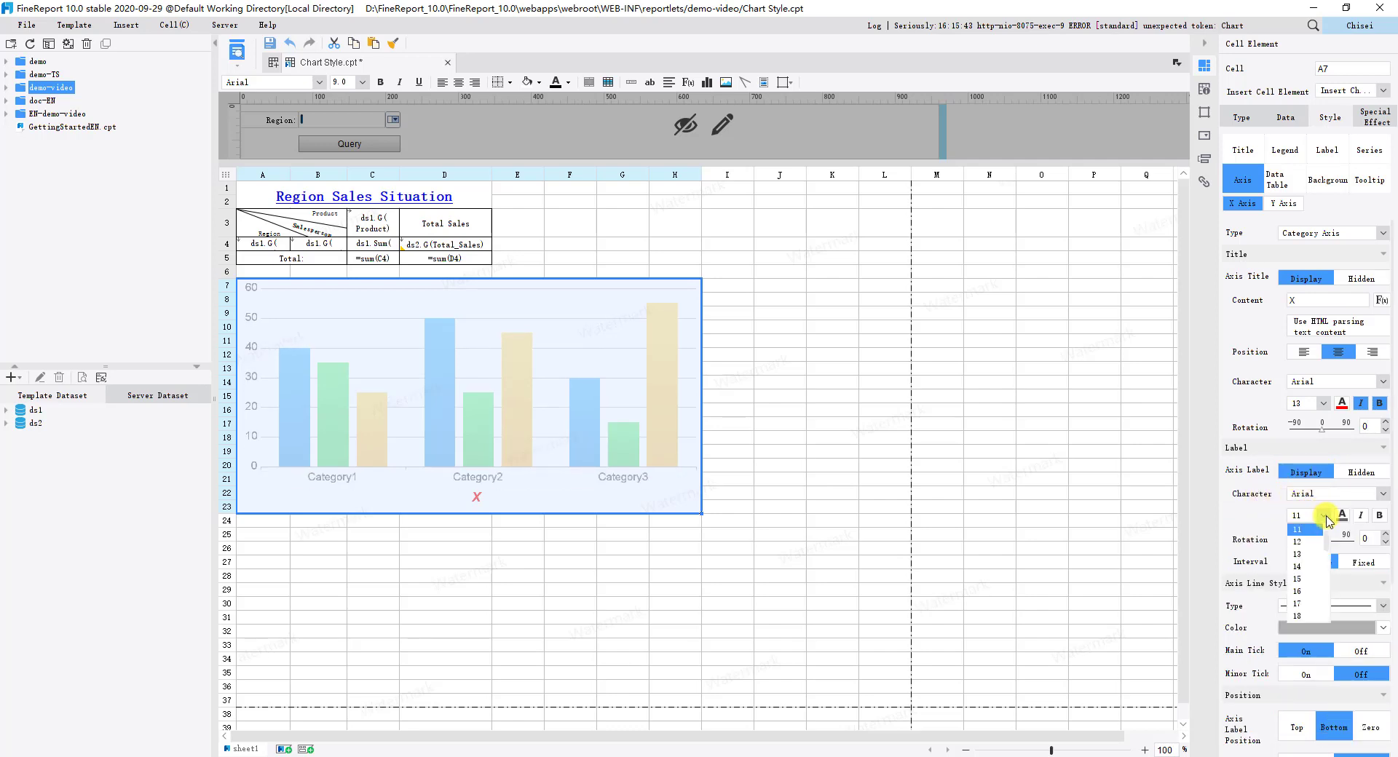
{"action": "left_click", "coordinate": [1311, 557]}
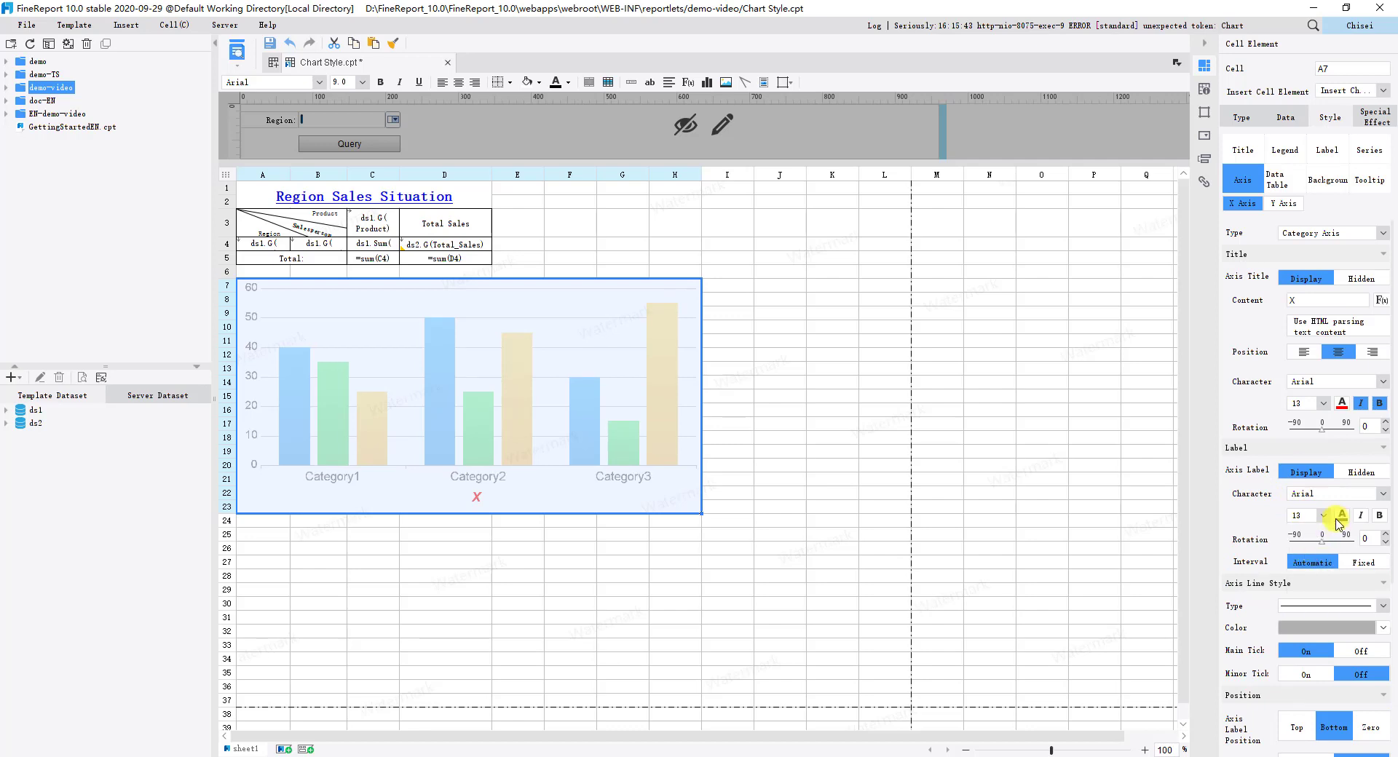
{"action": "left_click", "coordinate": [1342, 515]}
{"action": "left_click", "coordinate": [1323, 593]}
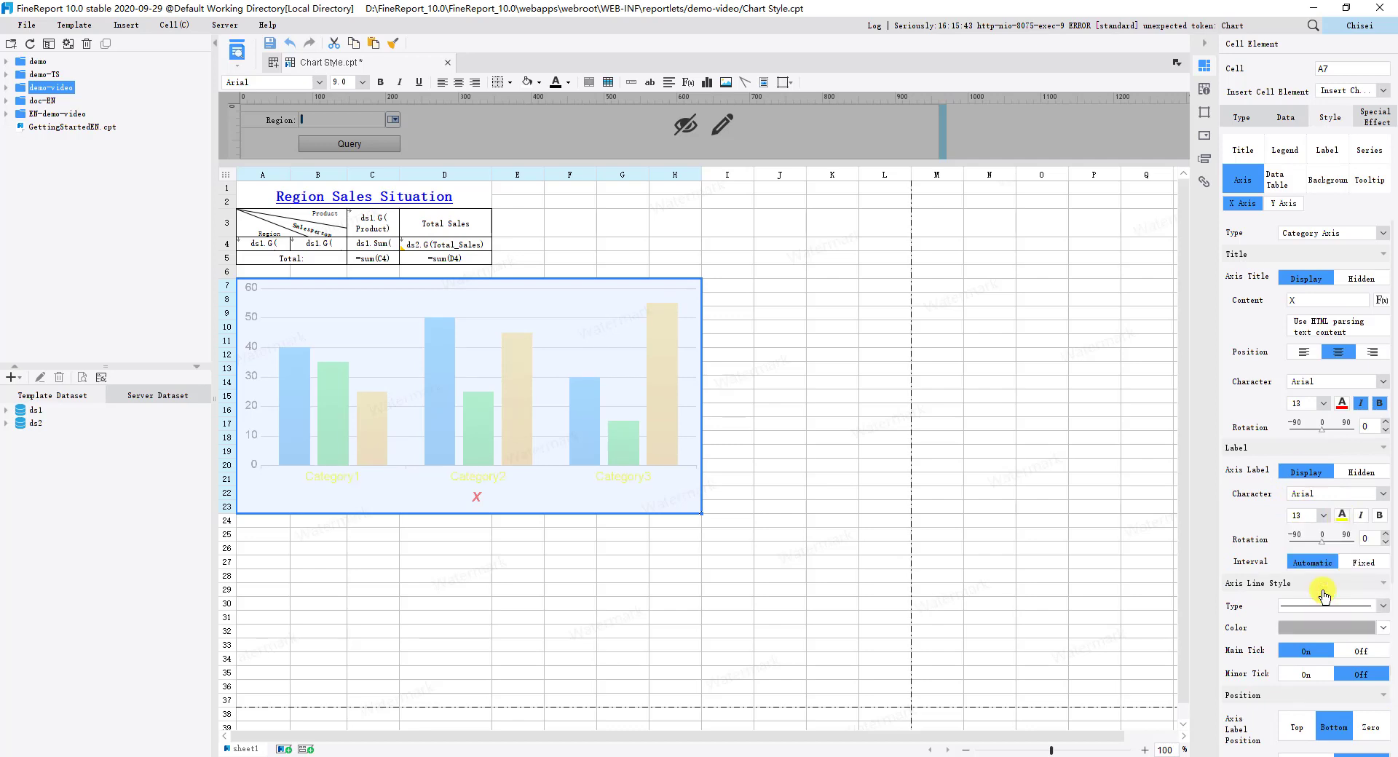
{"action": "left_click", "coordinate": [1360, 515]}
{"action": "left_click", "coordinate": [1378, 516]}
{"action": "left_click_drag", "start_coordinate": [1321, 542], "coordinate": [1329, 542]}
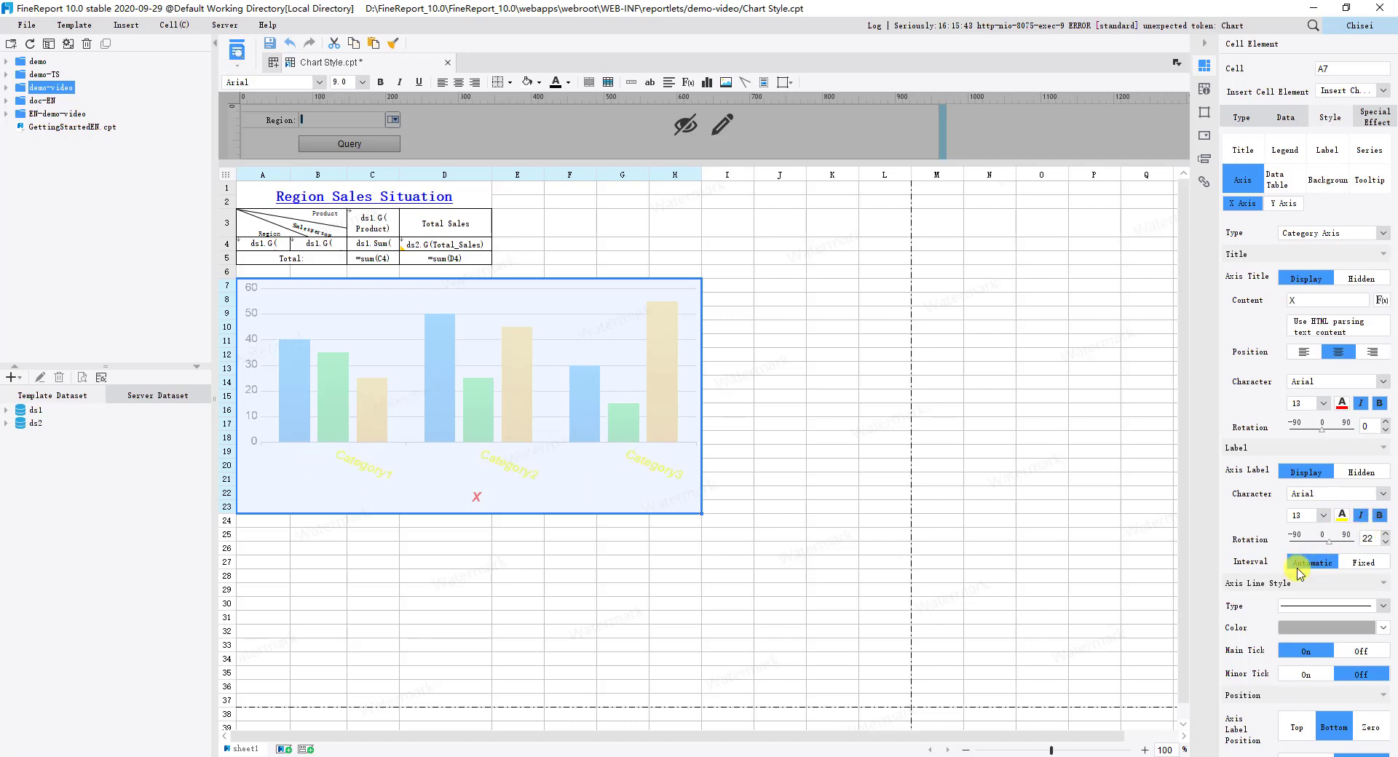
Switch the X axis label interval to fixed with the value =2.
{"action": "left_click", "coordinate": [1363, 563]}
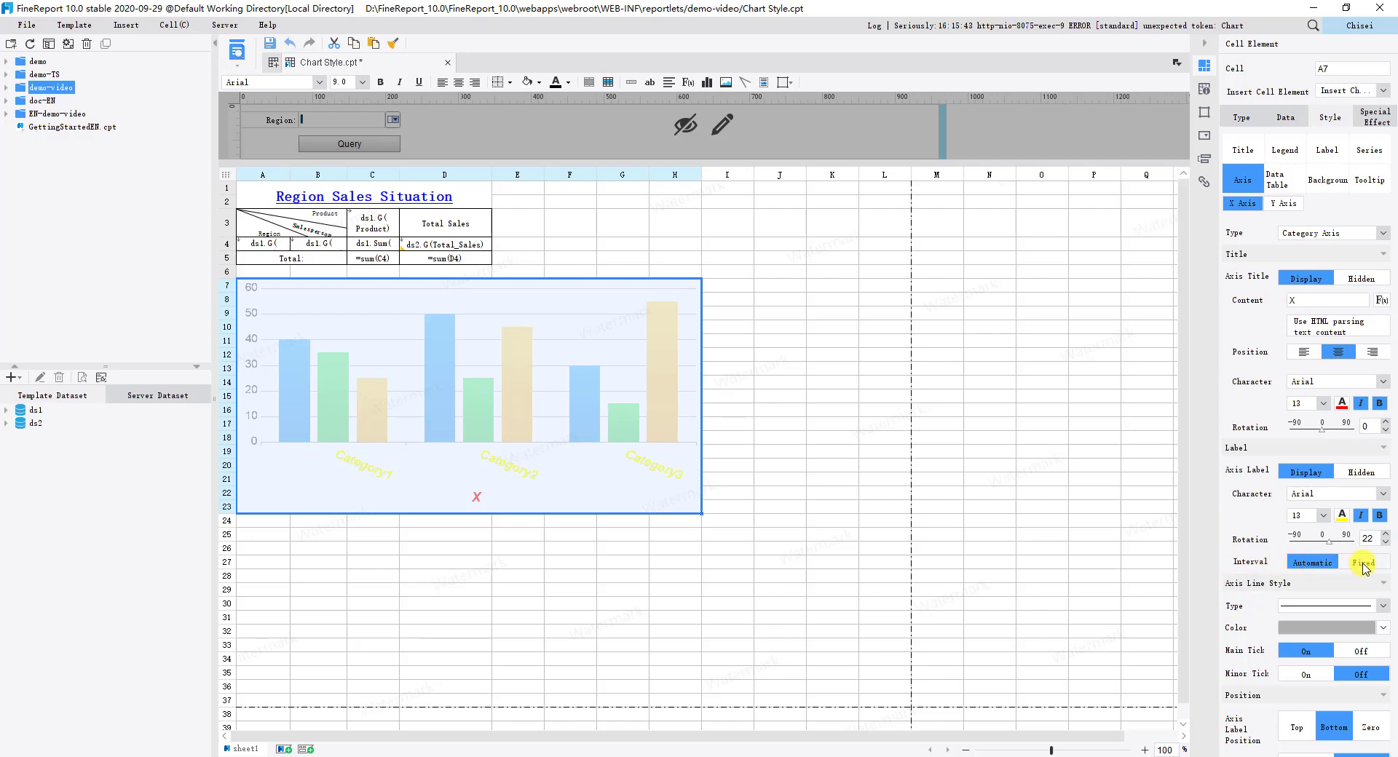
{"action": "left_click", "coordinate": [1315, 581]}
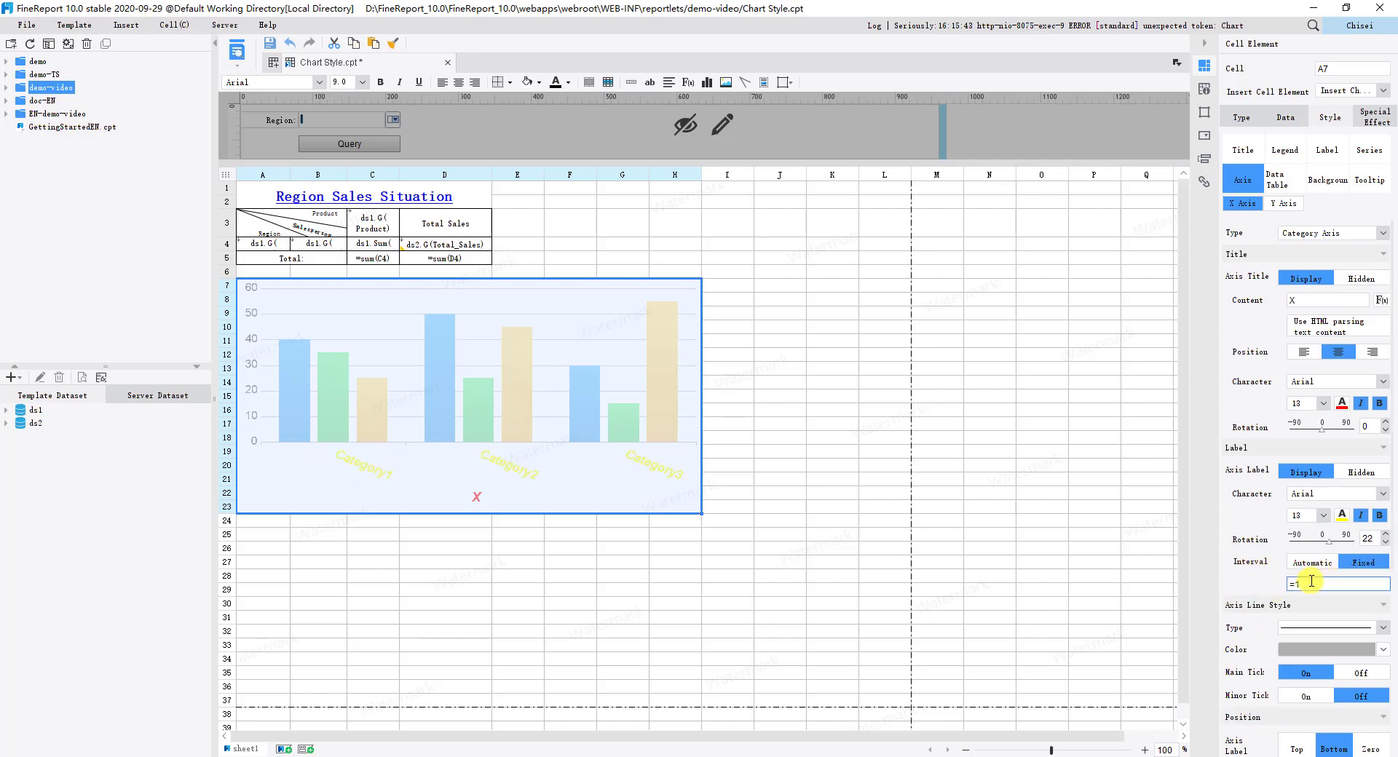
{"action": "key", "text": "BackSpace"}
{"action": "type", "text": "2"}
Style the X axis line as the thickest arrow in magenta, with the main tick off and the minor tick on.
{"action": "scroll", "coordinate": [1331, 580], "scroll_direction": "down", "scroll_amount": 3}
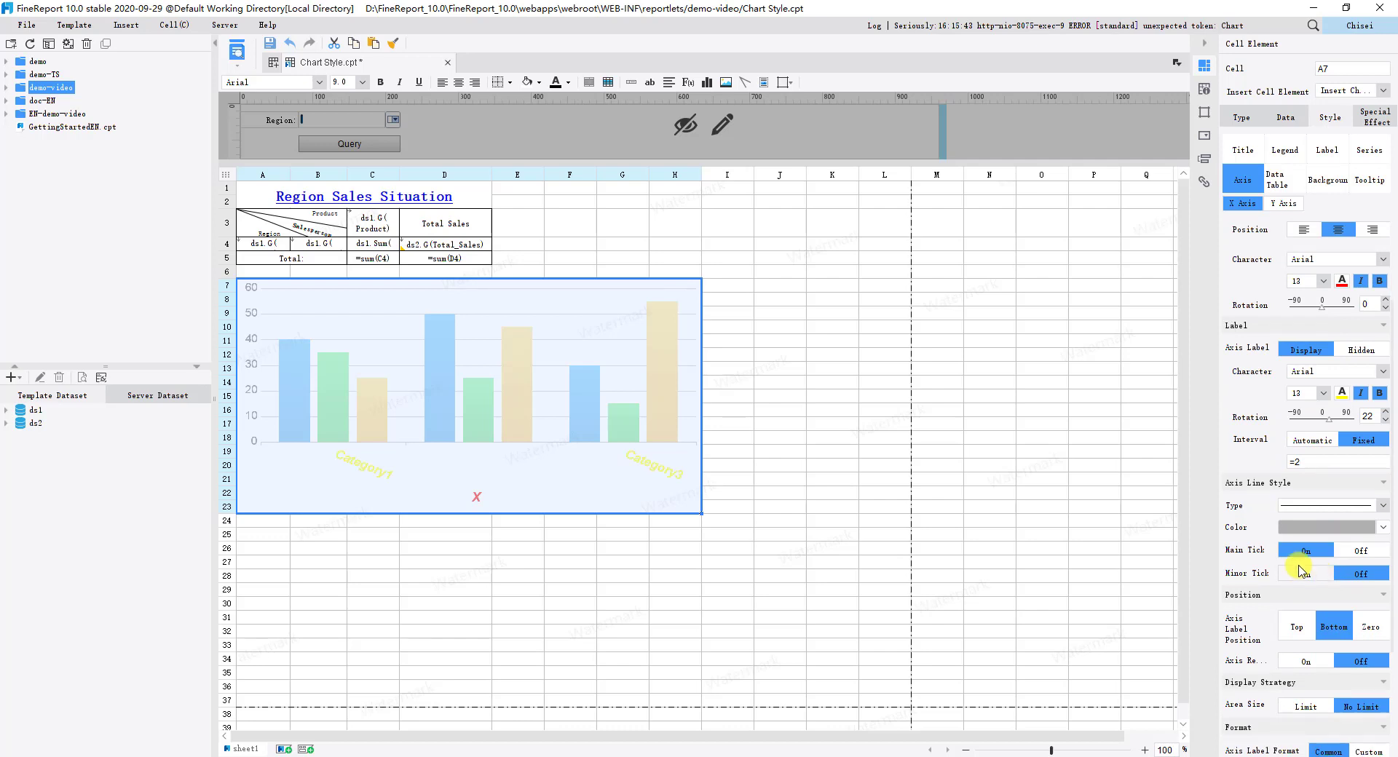
{"action": "left_click", "coordinate": [1317, 507]}
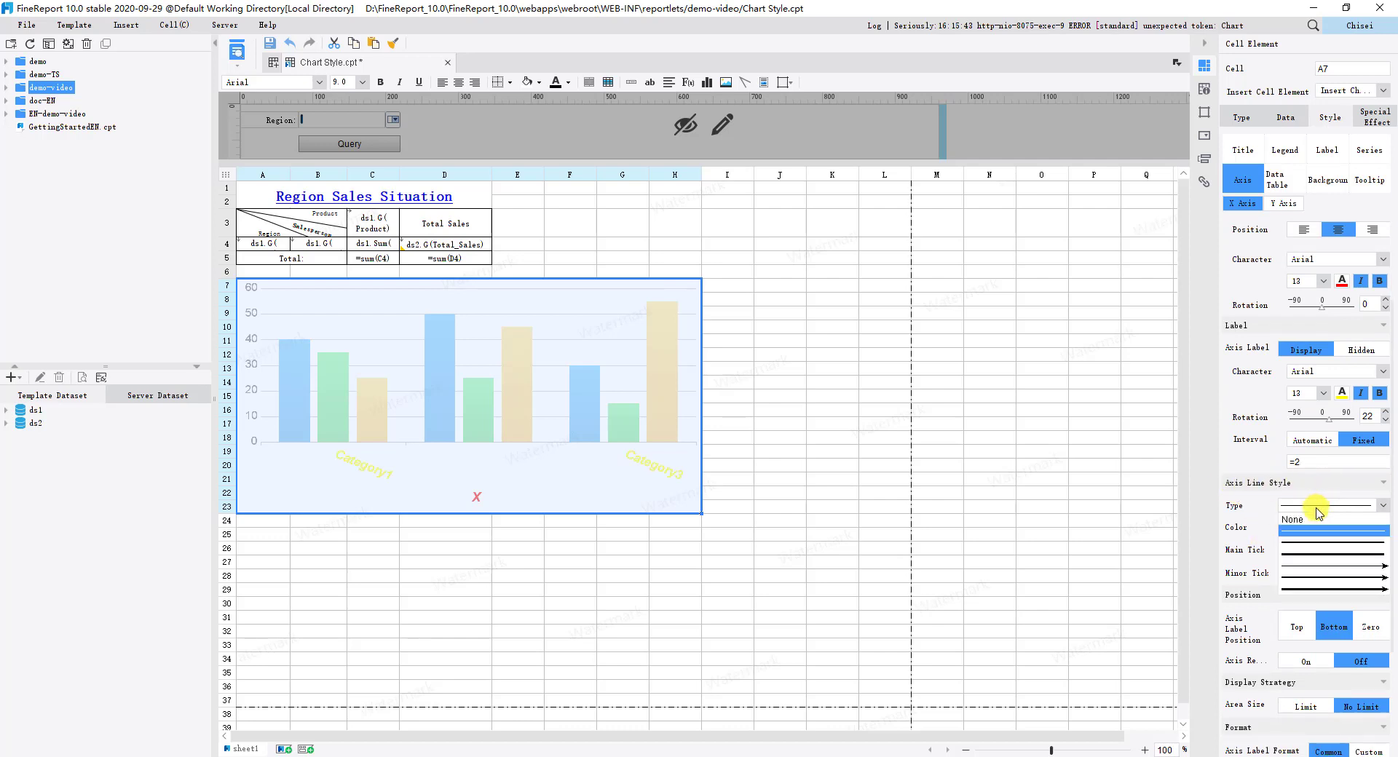
{"action": "left_click", "coordinate": [1332, 567]}
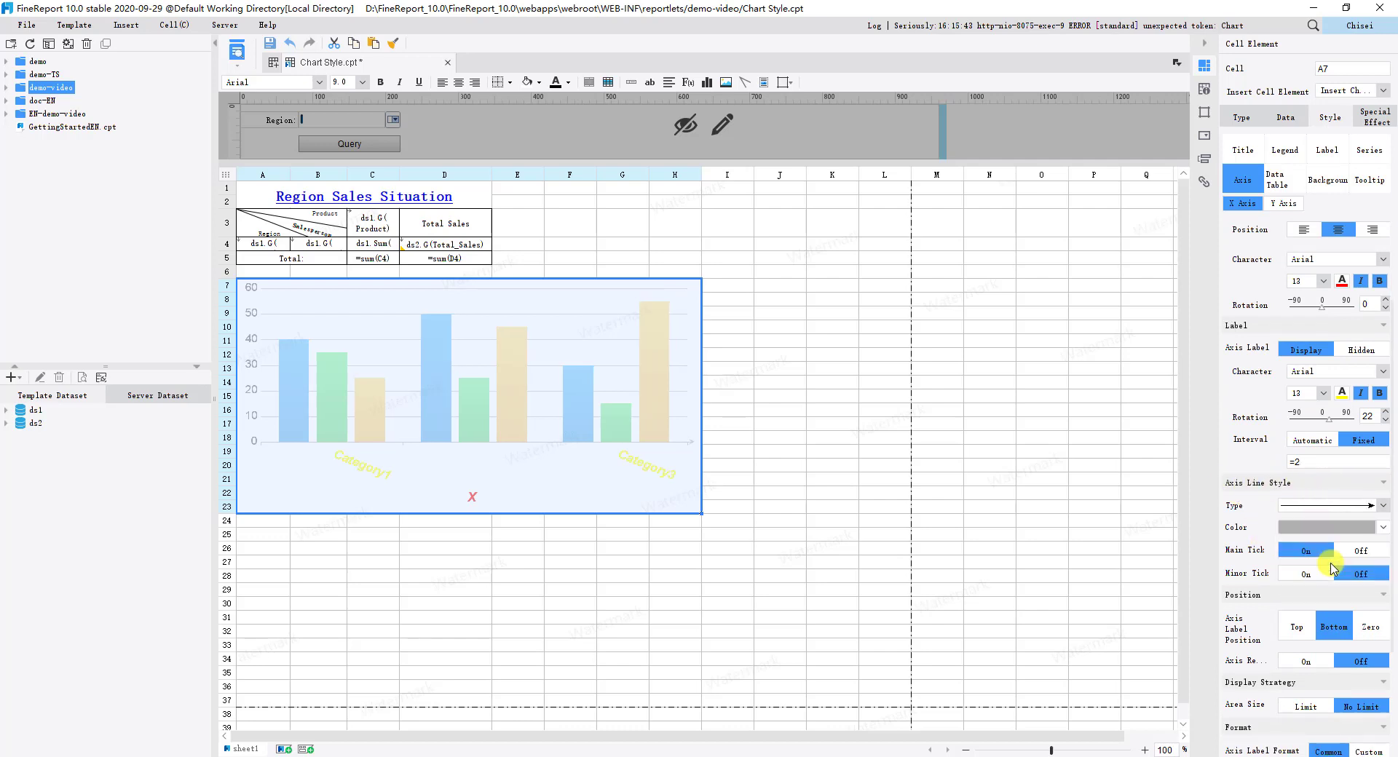
{"action": "left_click", "coordinate": [1324, 510]}
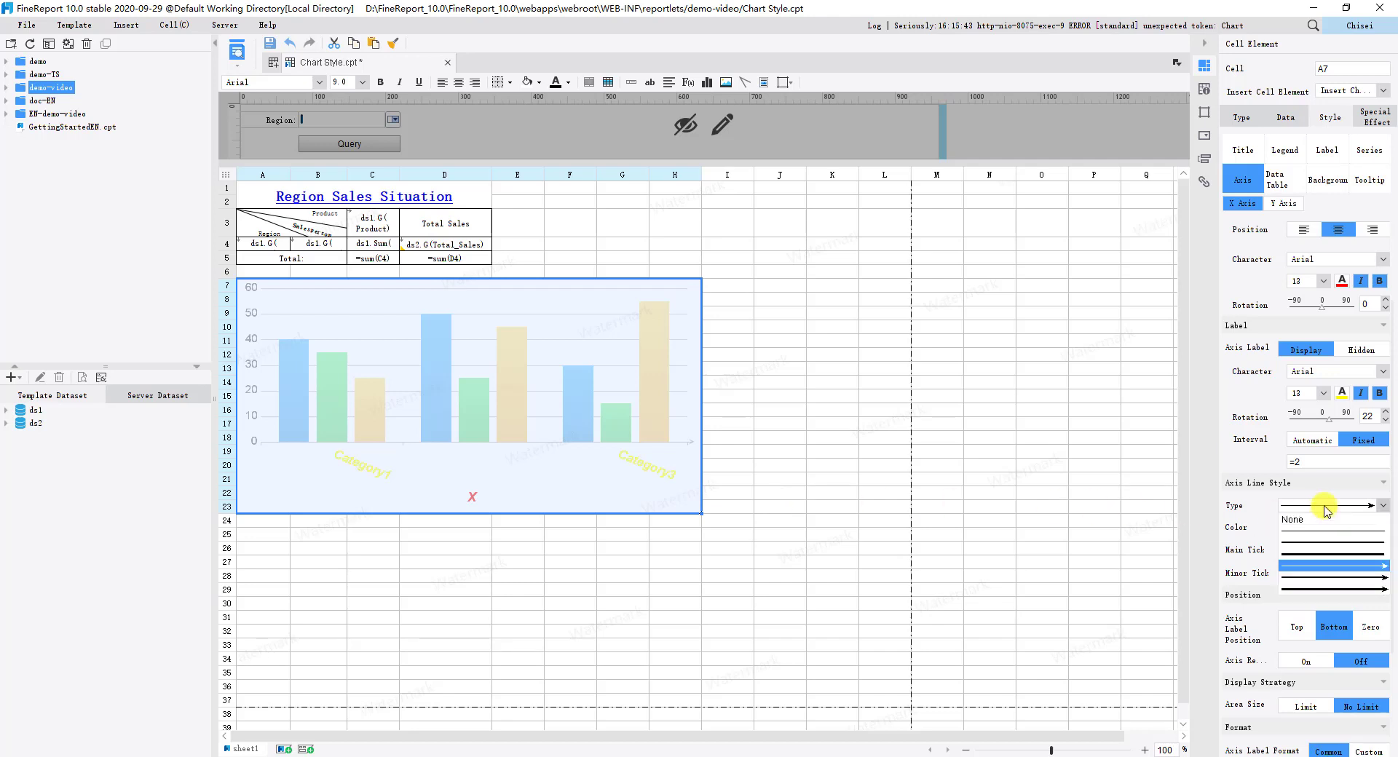
{"action": "left_click", "coordinate": [1325, 588]}
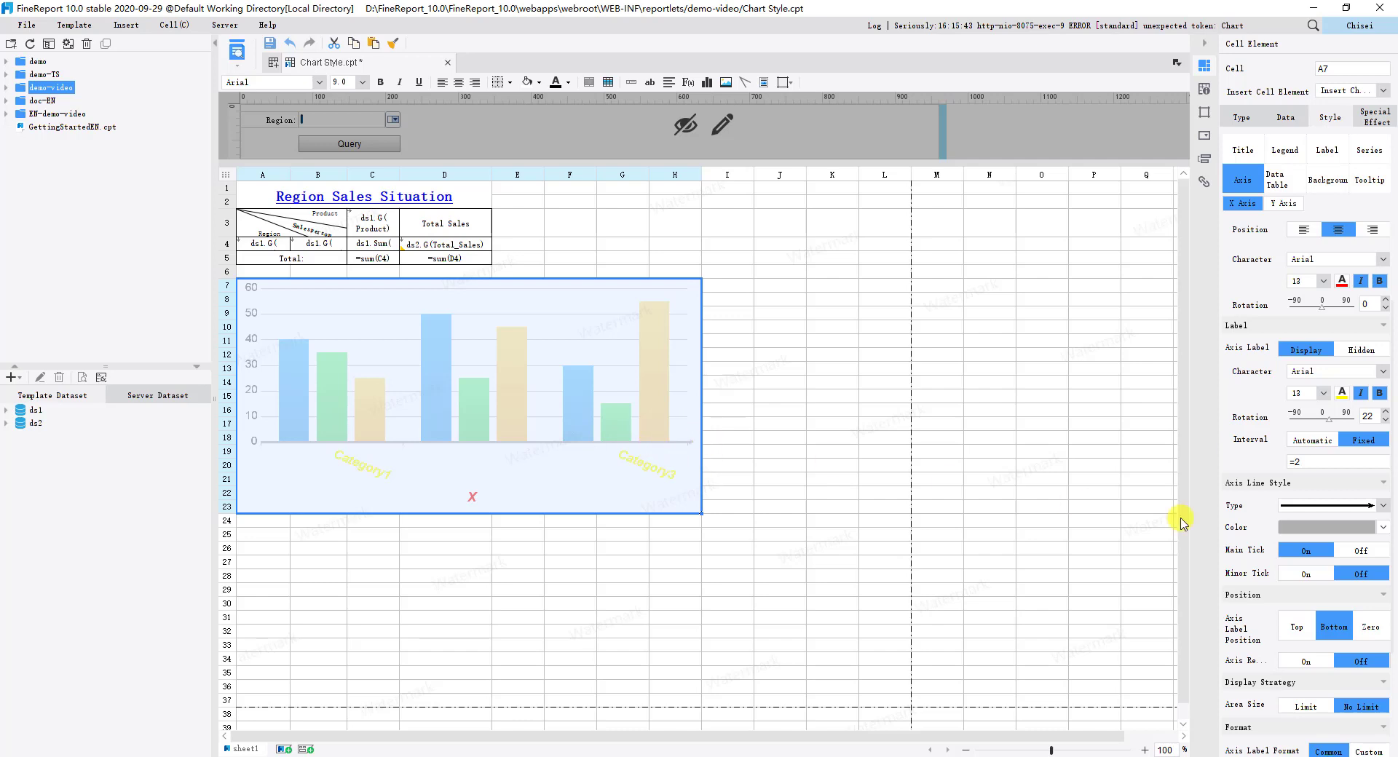
{"action": "left_click", "coordinate": [1298, 527]}
{"action": "left_click", "coordinate": [1292, 618]}
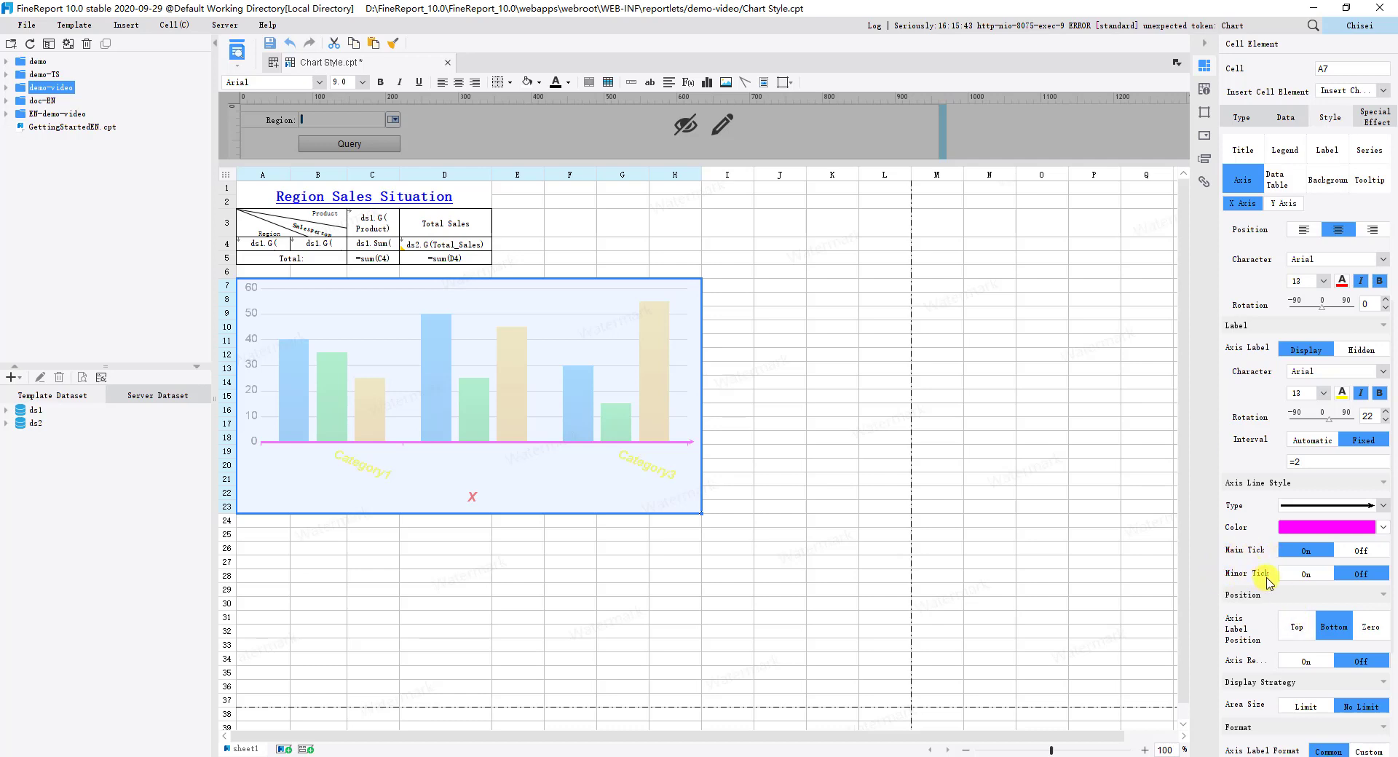
{"action": "left_click", "coordinate": [1358, 551]}
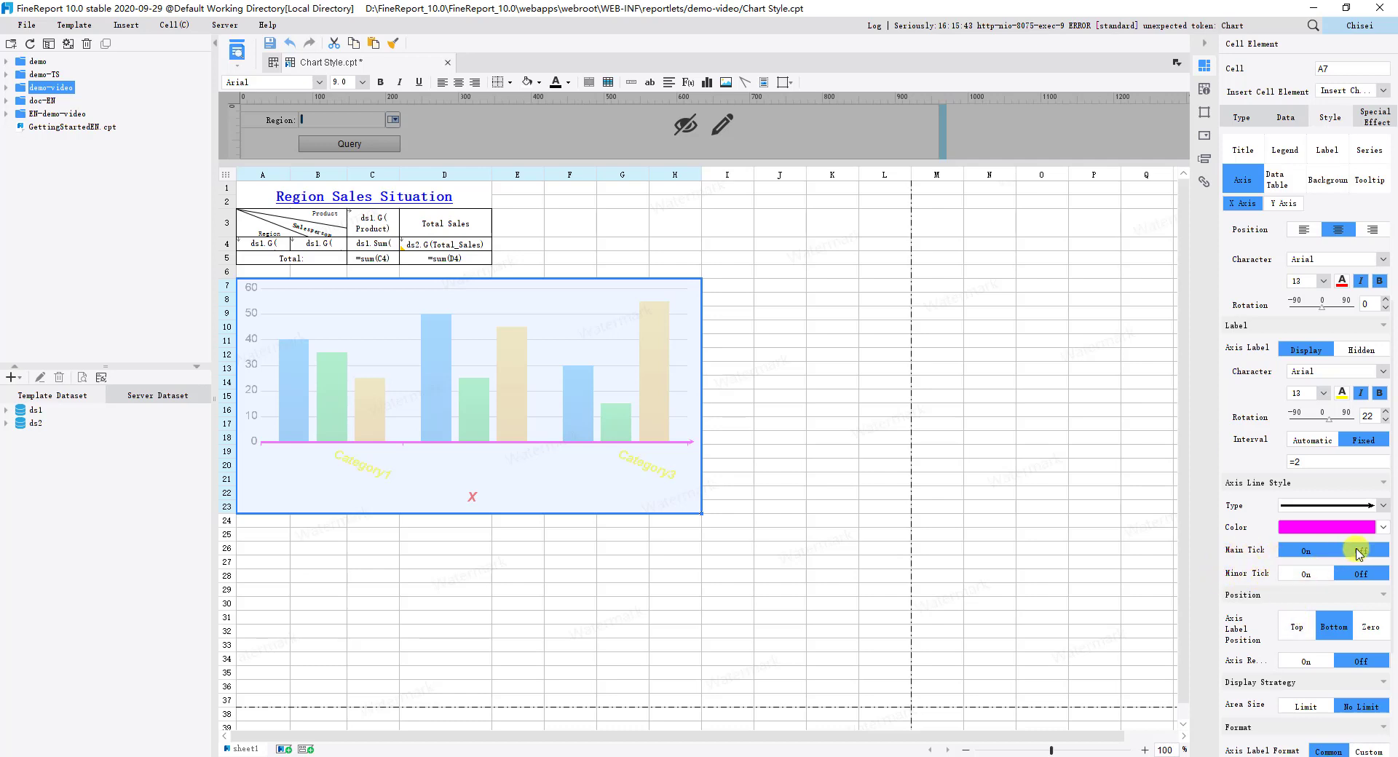
{"action": "left_click", "coordinate": [1303, 577]}
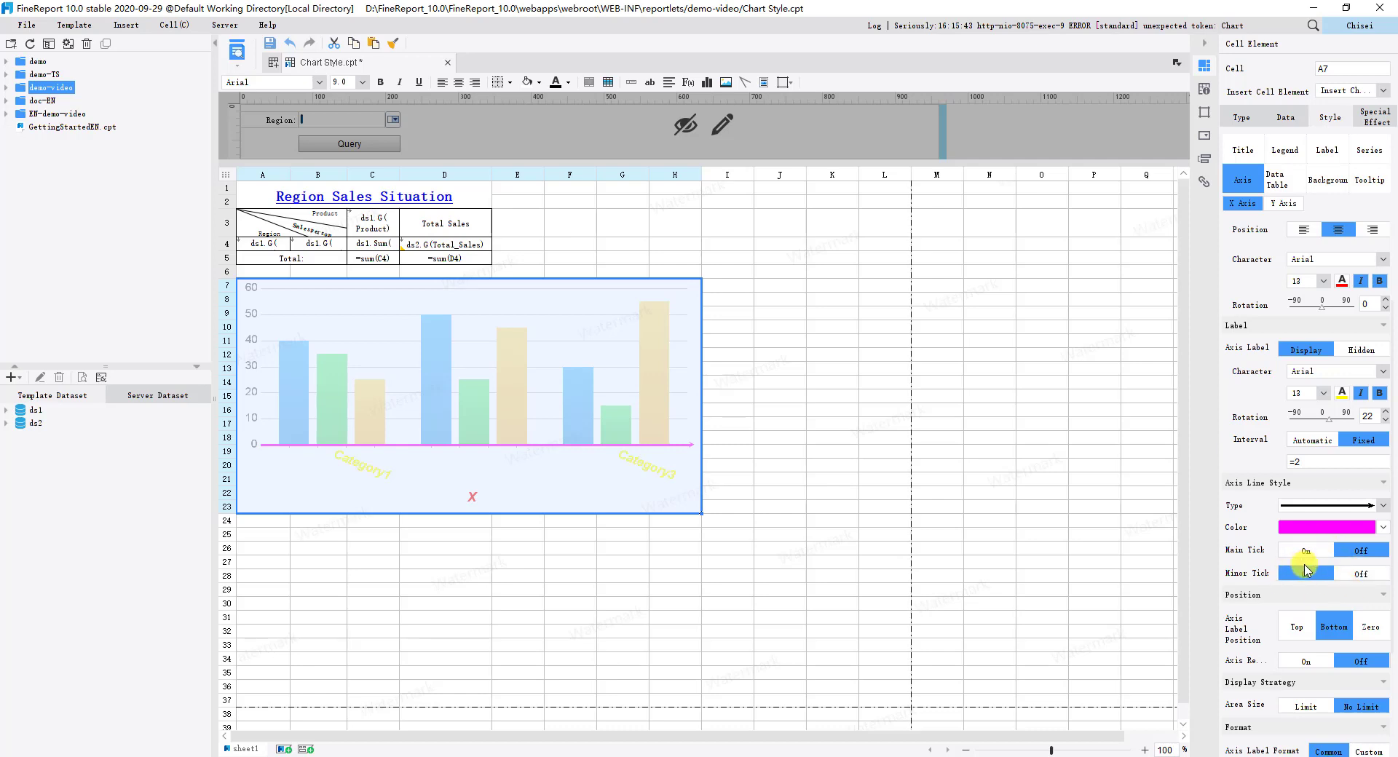
Try the Top and Zero axis label positions before returning to Bottom, and switch axis reversal on and off again.
{"action": "scroll", "coordinate": [1303, 568], "scroll_direction": "down", "scroll_amount": 3}
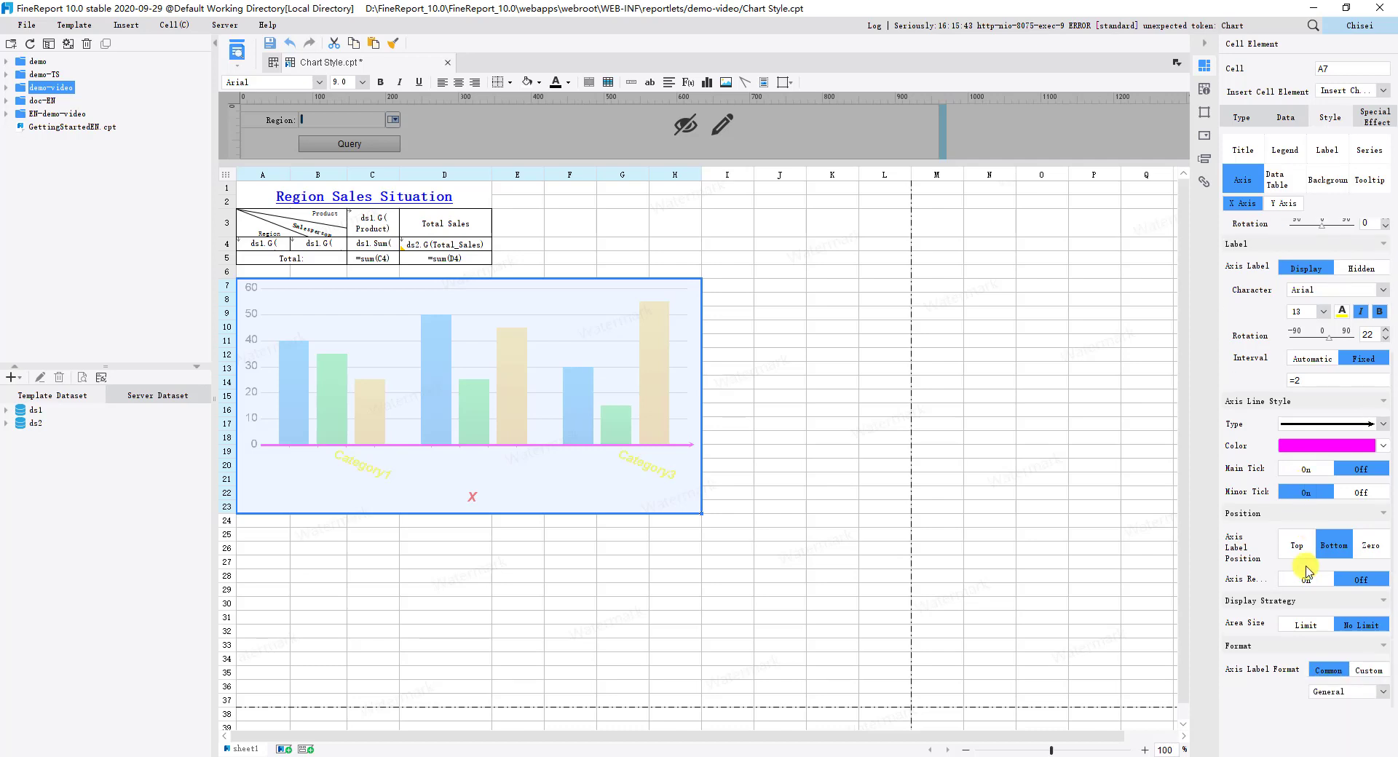
{"action": "left_click", "coordinate": [1297, 547]}
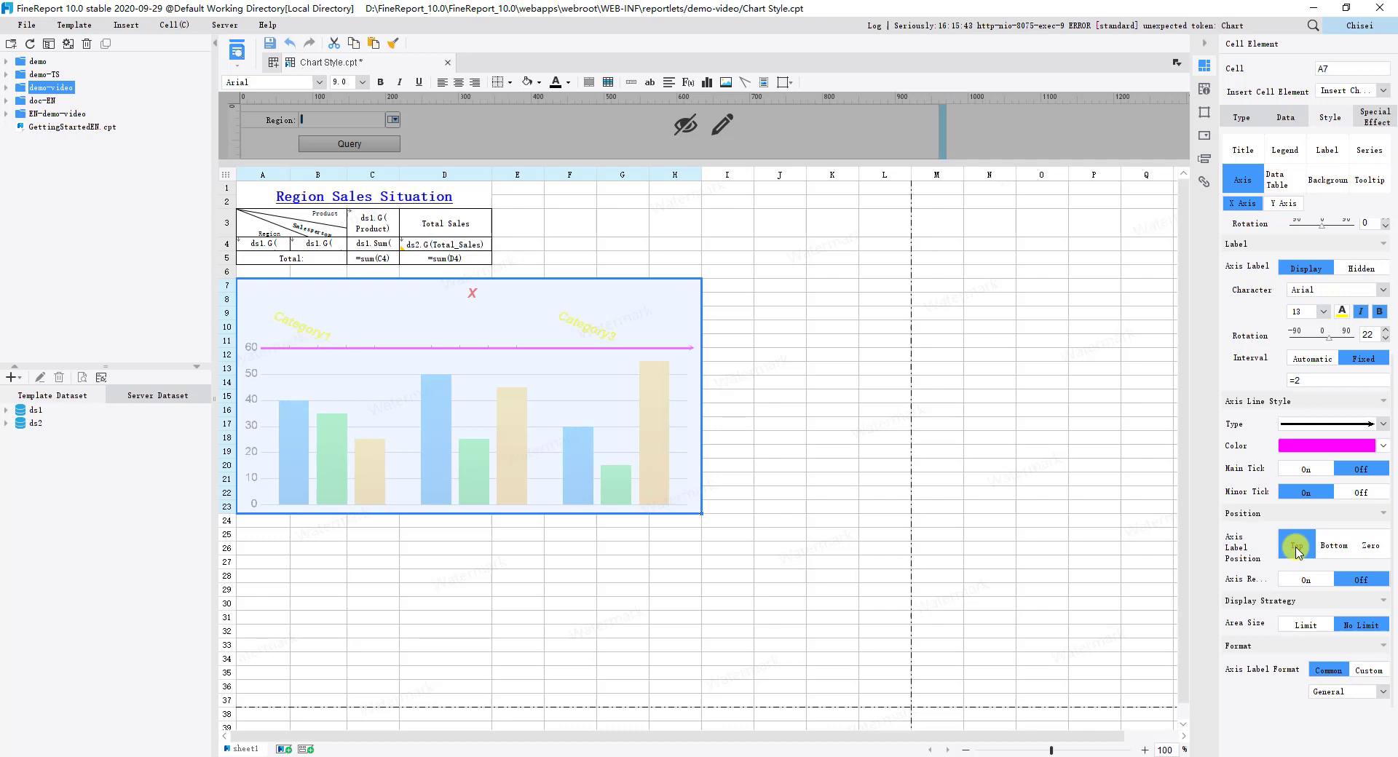
{"action": "left_click", "coordinate": [1333, 547]}
{"action": "left_click", "coordinate": [1371, 550]}
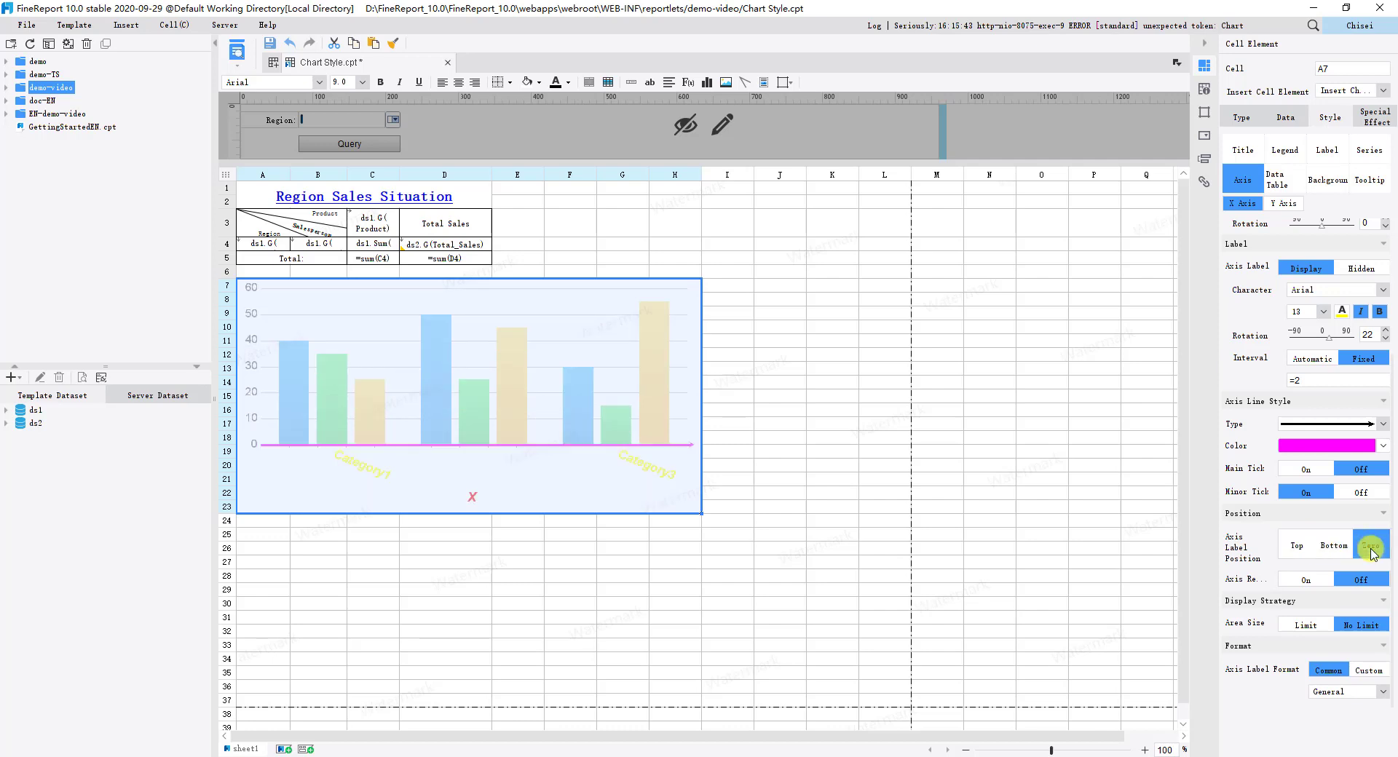
{"action": "left_click", "coordinate": [1332, 549]}
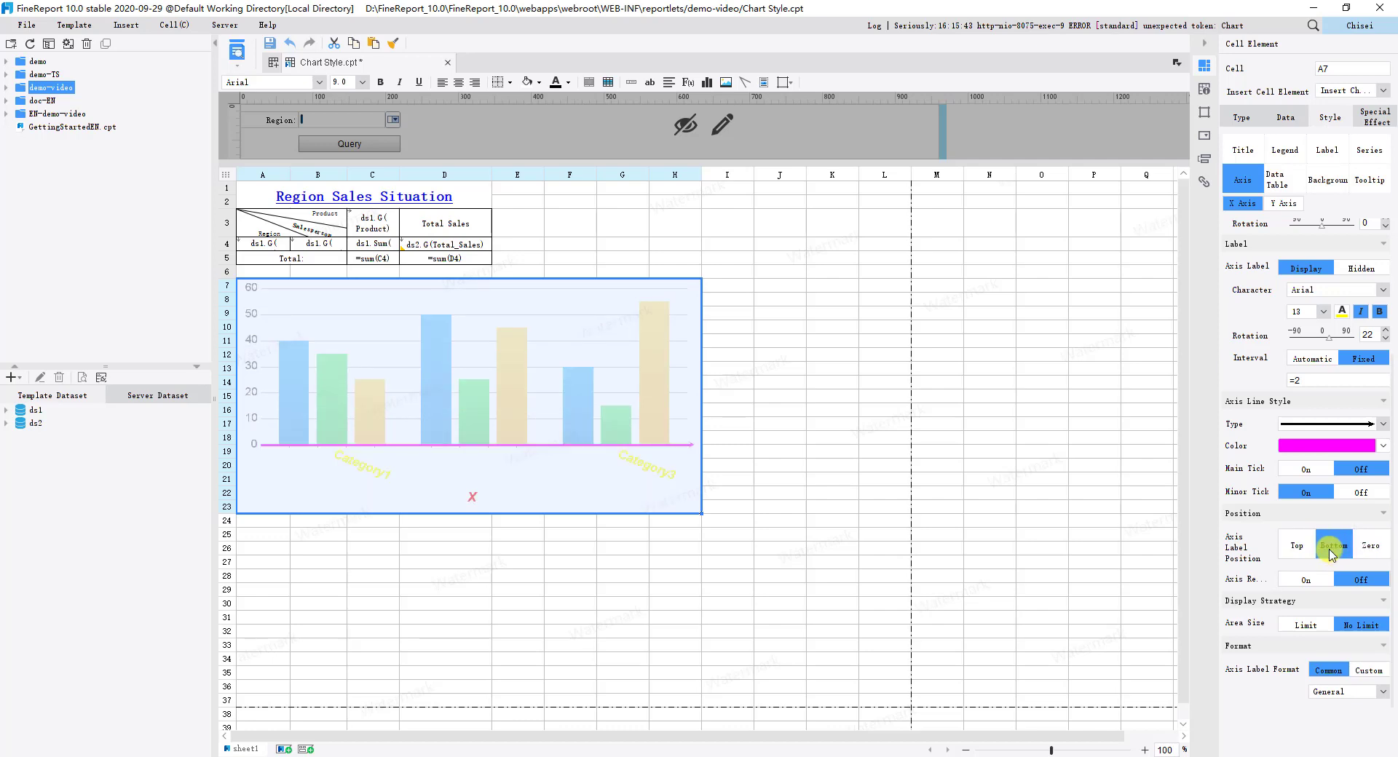
{"action": "left_click", "coordinate": [1301, 580]}
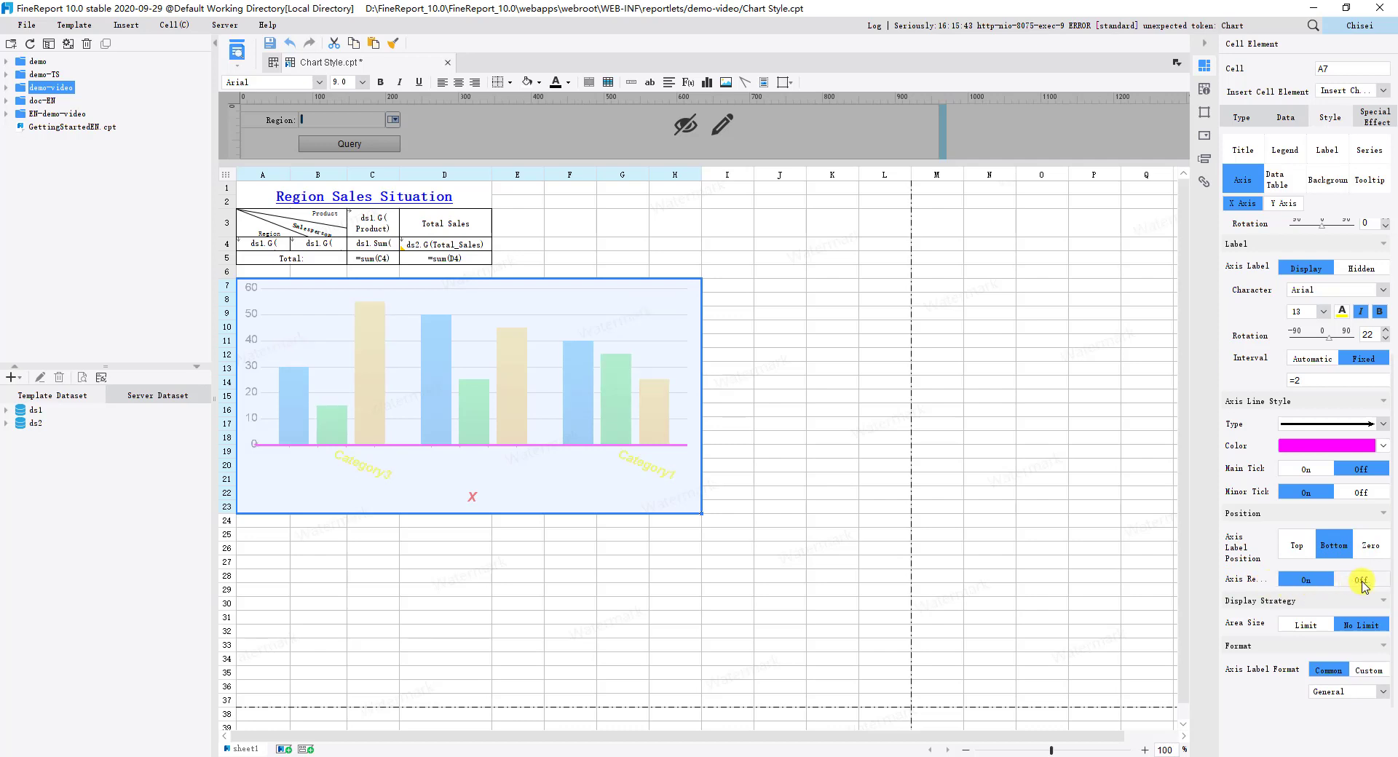
{"action": "left_click", "coordinate": [1360, 580]}
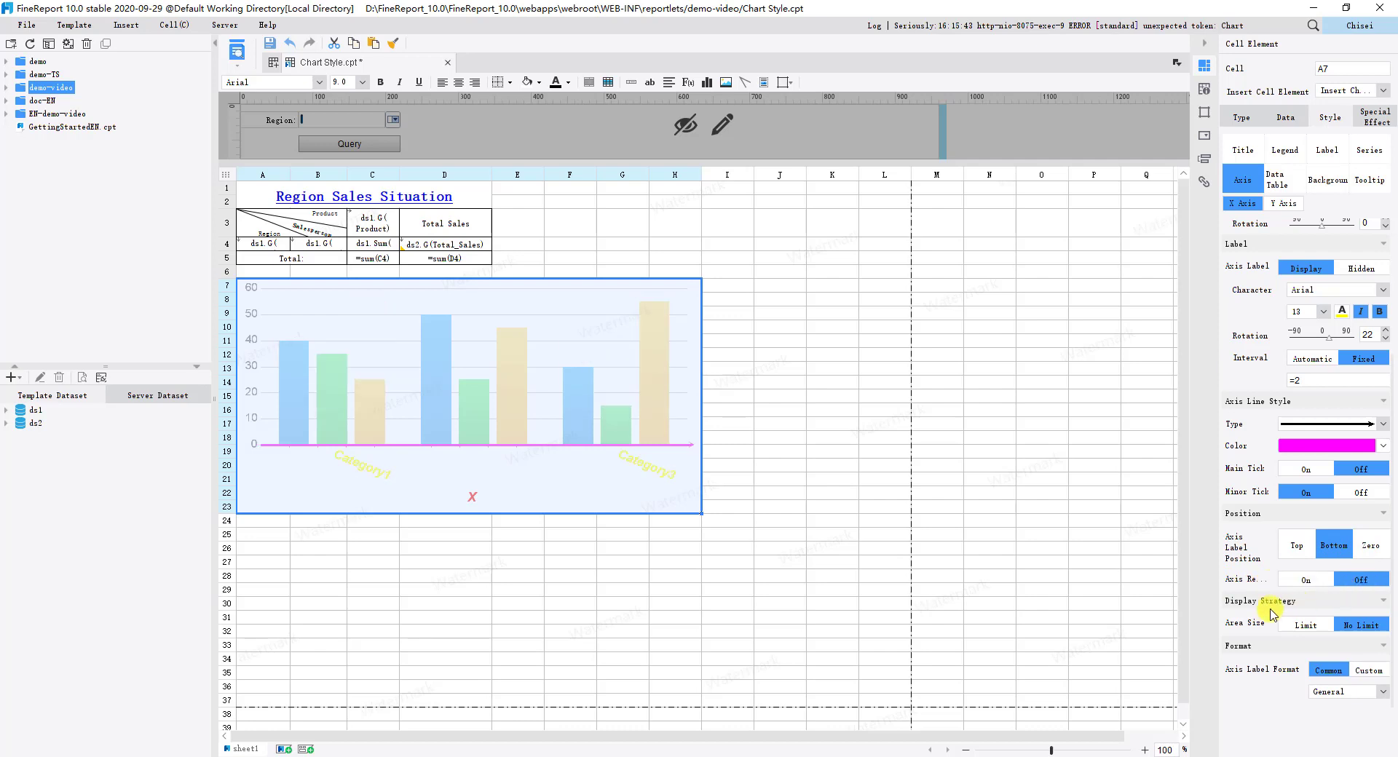
Limit the X axis area size with a max proportion of 25.
{"action": "left_click", "coordinate": [1300, 624]}
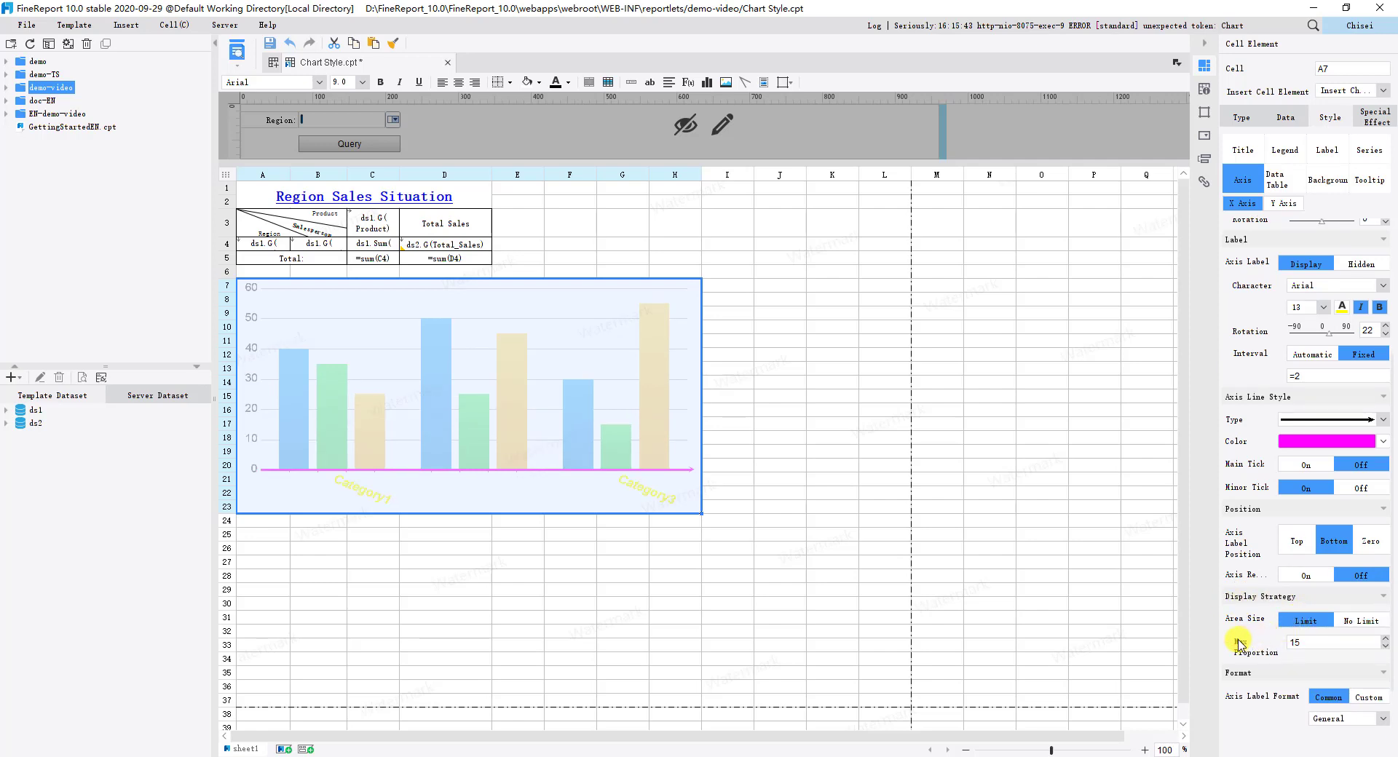
{"action": "left_click", "coordinate": [1299, 641]}
{"action": "double_click", "coordinate": [1299, 641]}
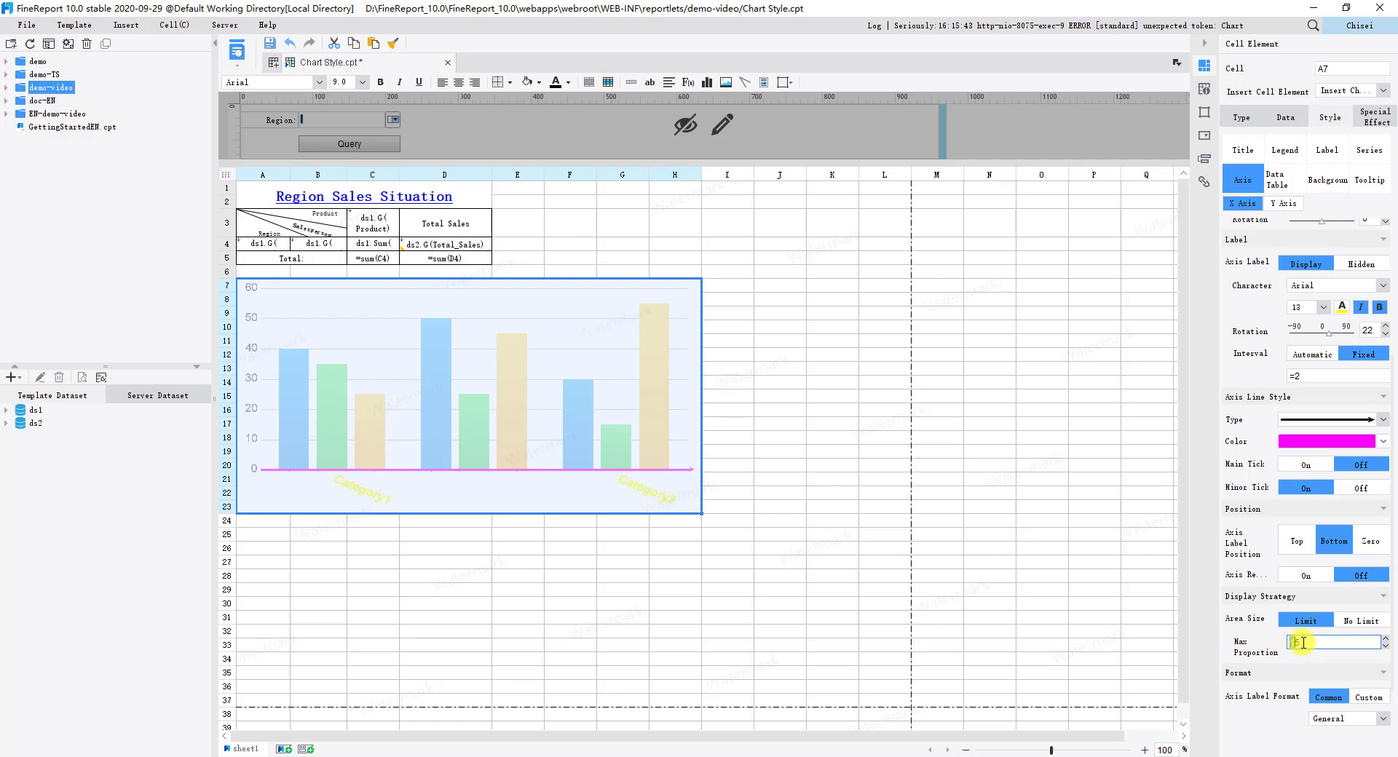
{"action": "type", "text": "25"}
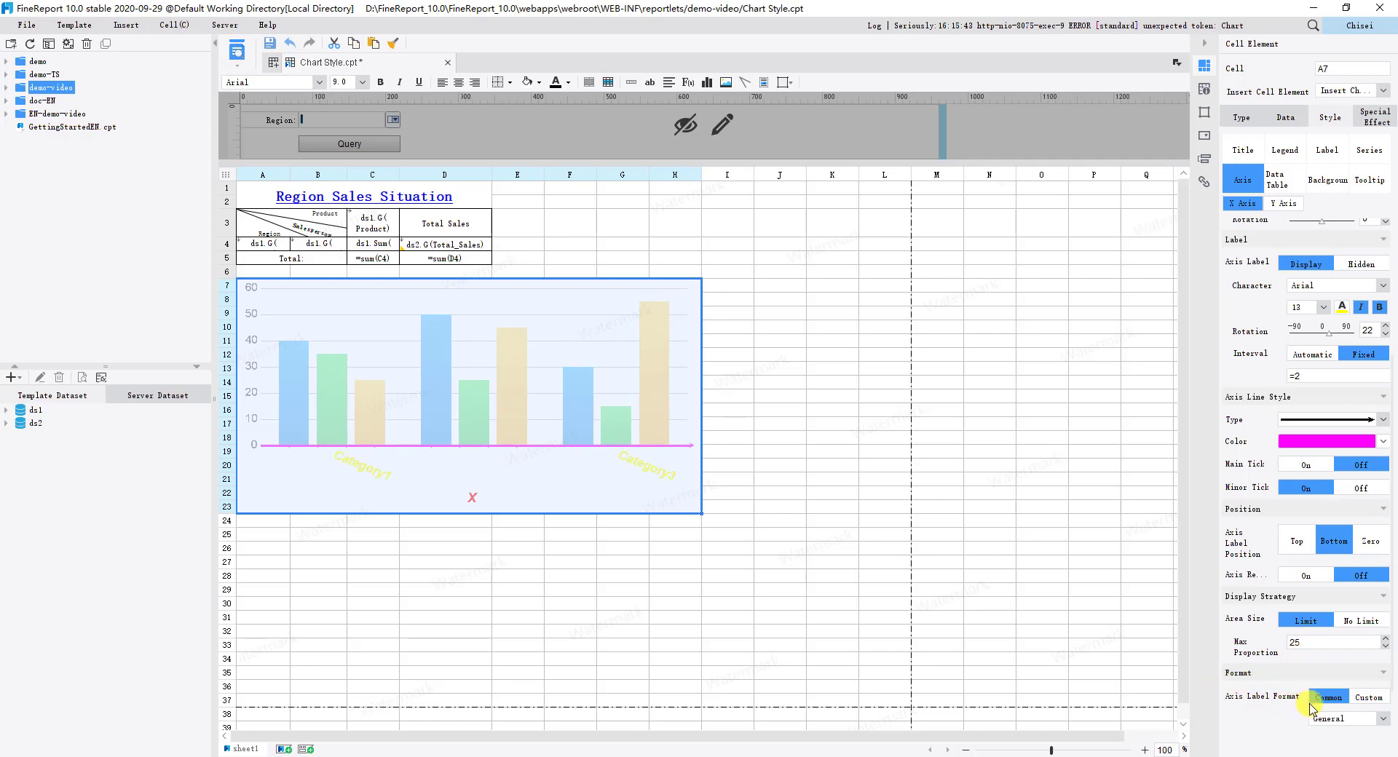
Try the Custom format for the X axis labels and return to the Common format with General.
{"action": "left_click", "coordinate": [1370, 697]}
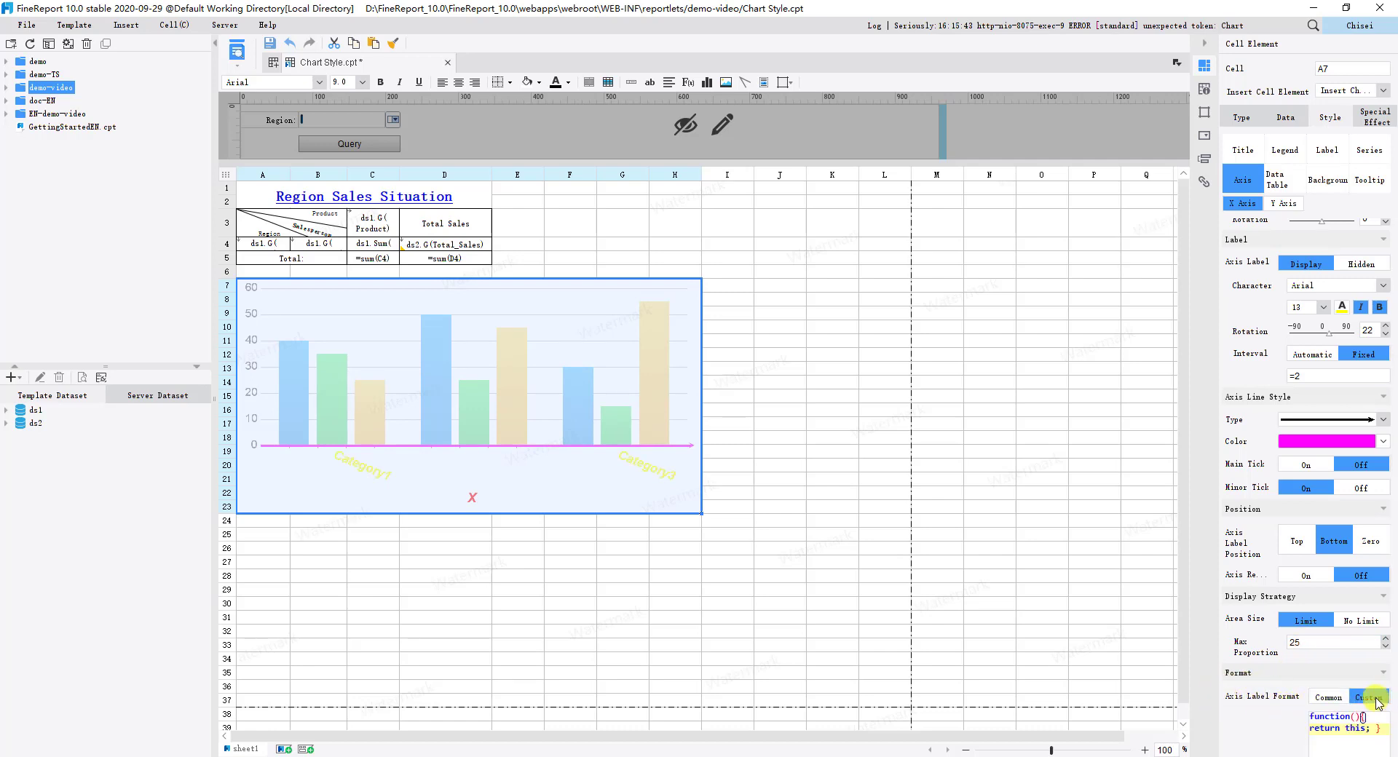
{"action": "scroll", "coordinate": [1376, 701], "scroll_direction": "down", "scroll_amount": 2}
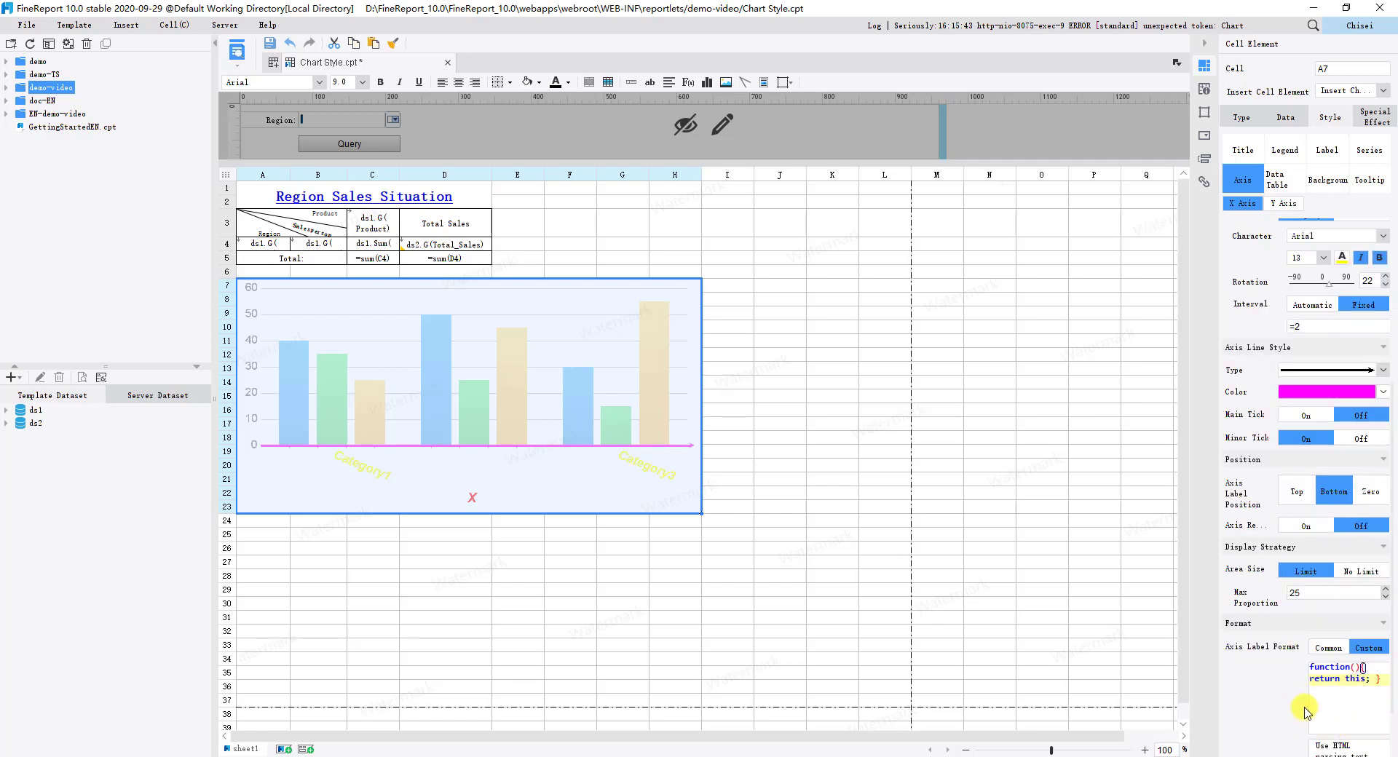
{"action": "left_click", "coordinate": [1328, 649]}
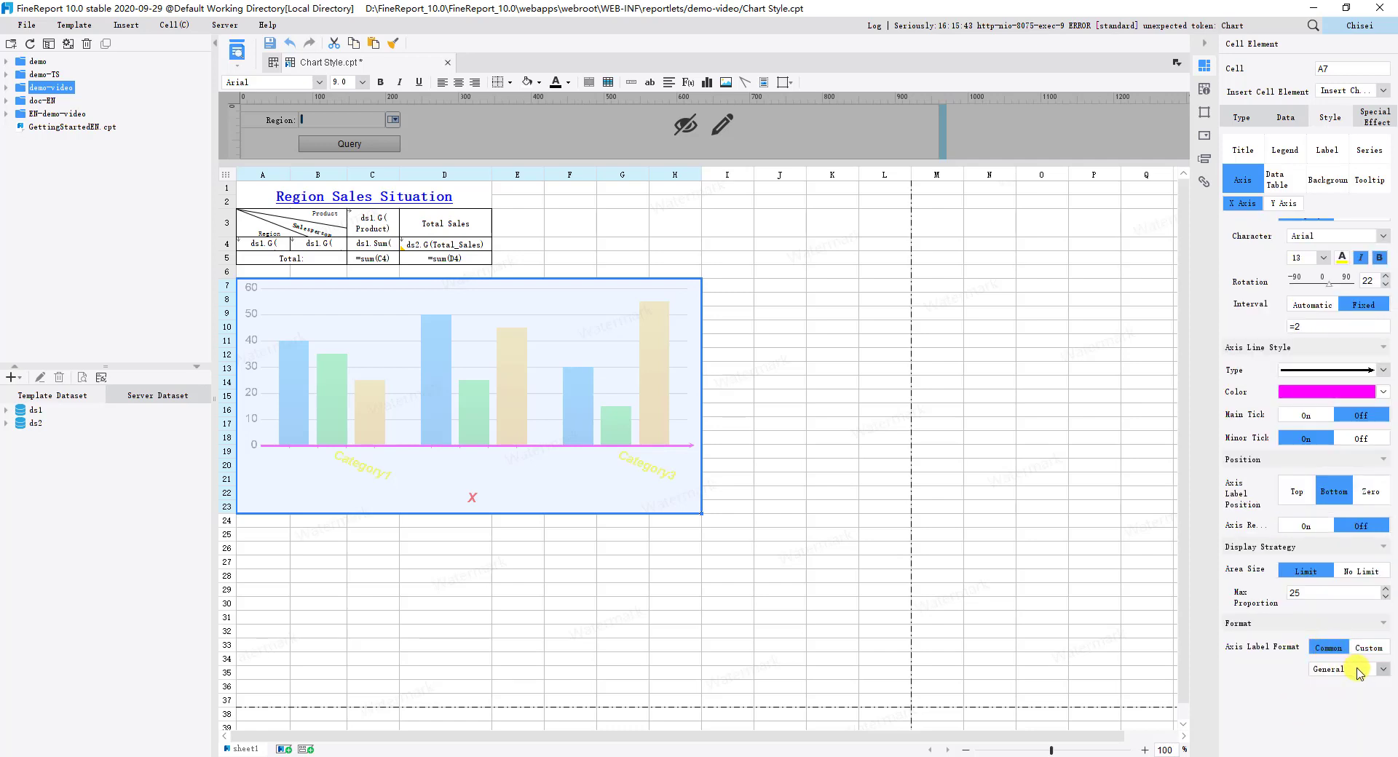
{"action": "left_click", "coordinate": [1359, 670]}
{"action": "left_click", "coordinate": [1318, 667]}
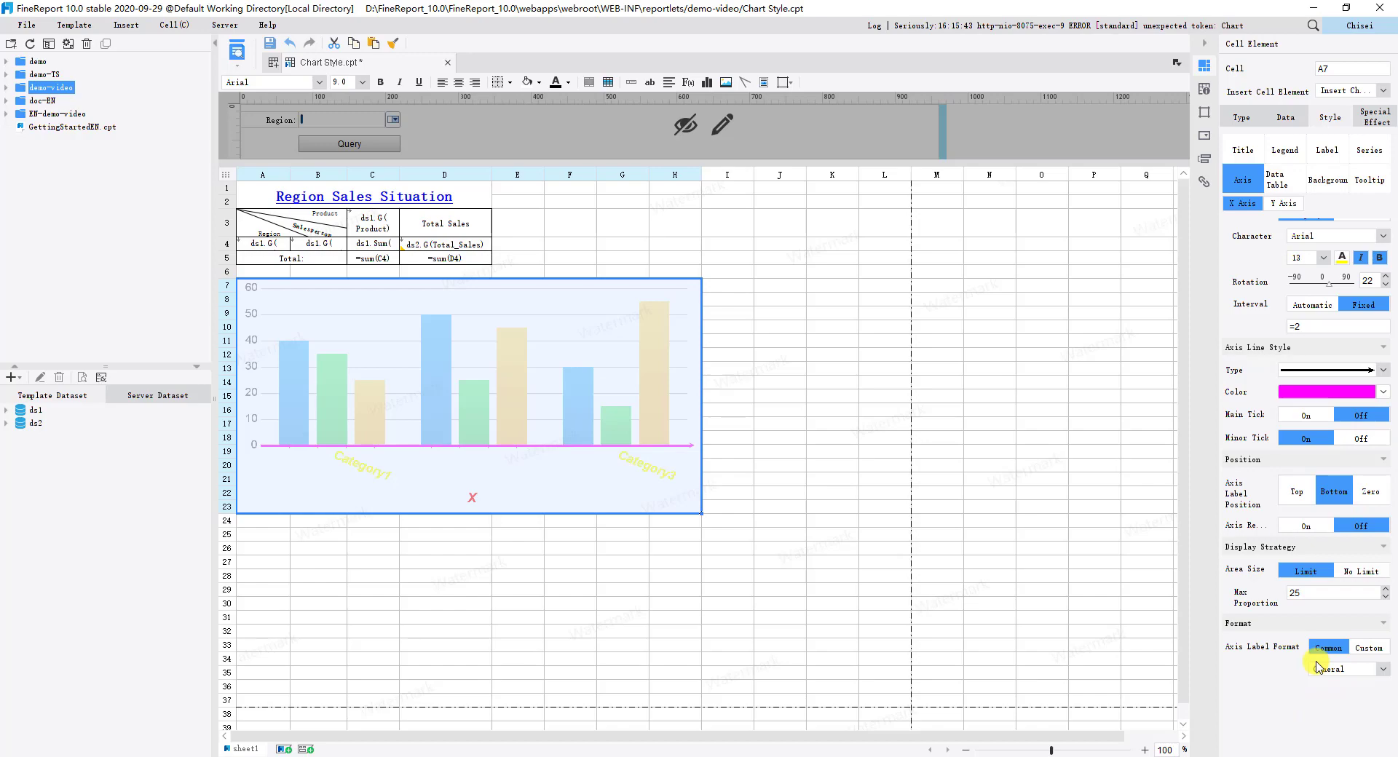
Preview the report in the browser, query it for the East China region, and return to the designer.
{"action": "left_click", "coordinate": [237, 51]}
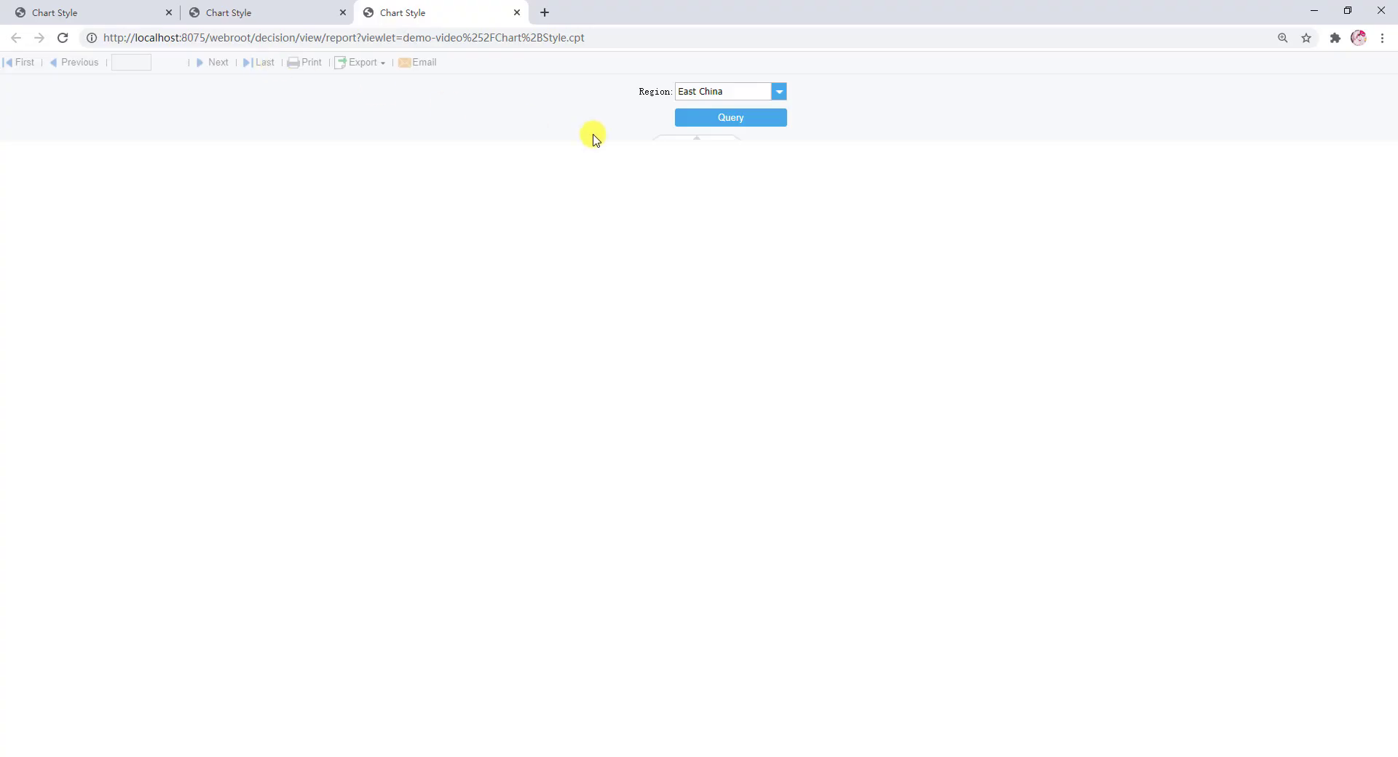
{"action": "left_click", "coordinate": [710, 120]}
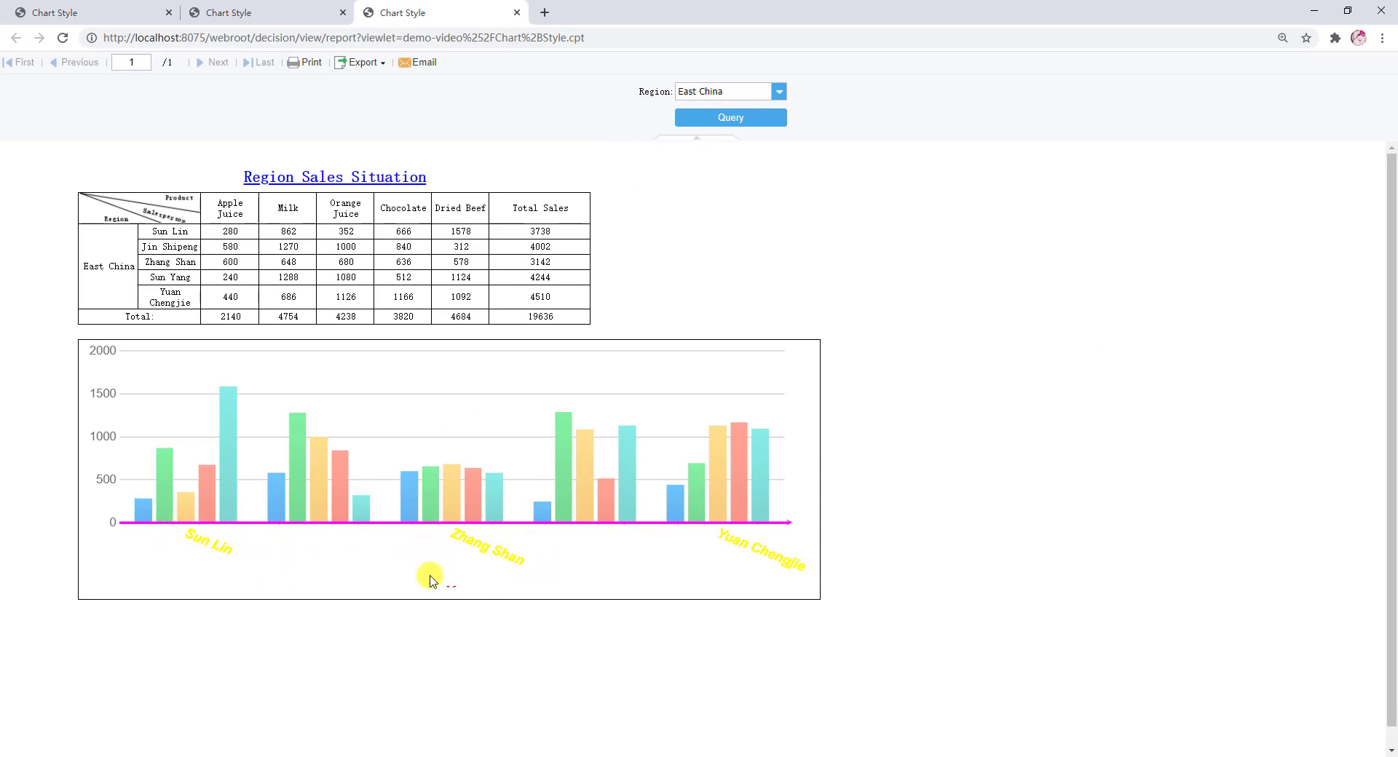
{"action": "key", "text": "alt+Tab"}
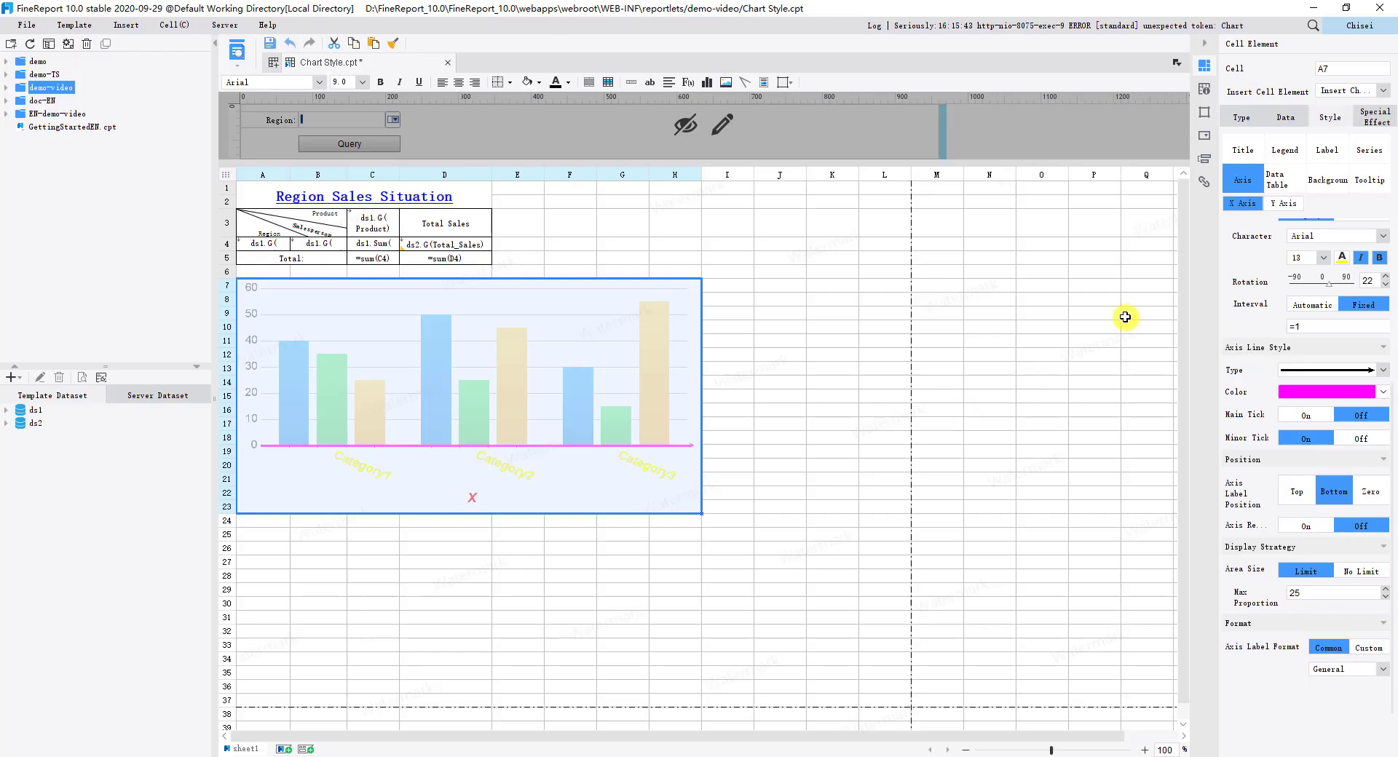
Display the Y axis title with the content Y and place it in the middle position.
{"action": "left_click", "coordinate": [1279, 205]}
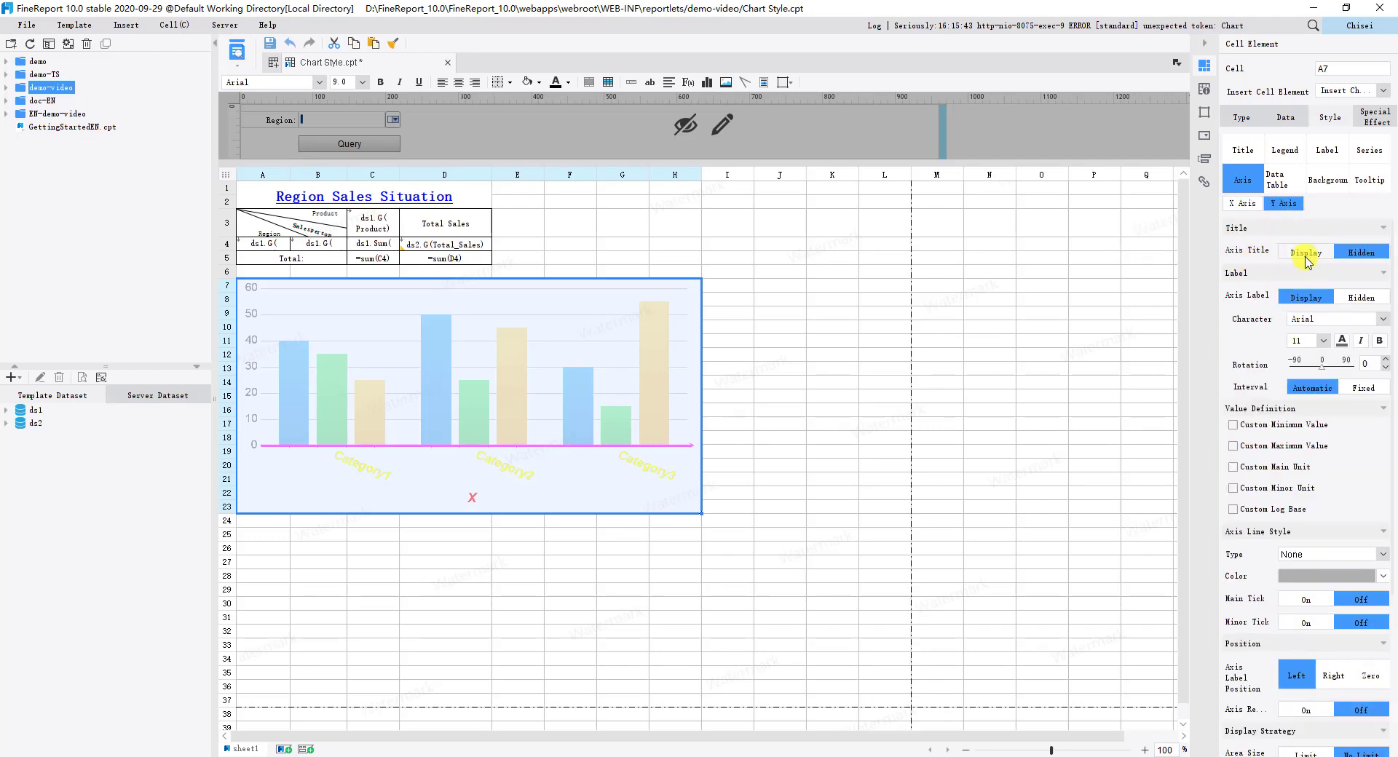
{"action": "left_click", "coordinate": [1305, 252]}
{"action": "left_click", "coordinate": [1312, 273]}
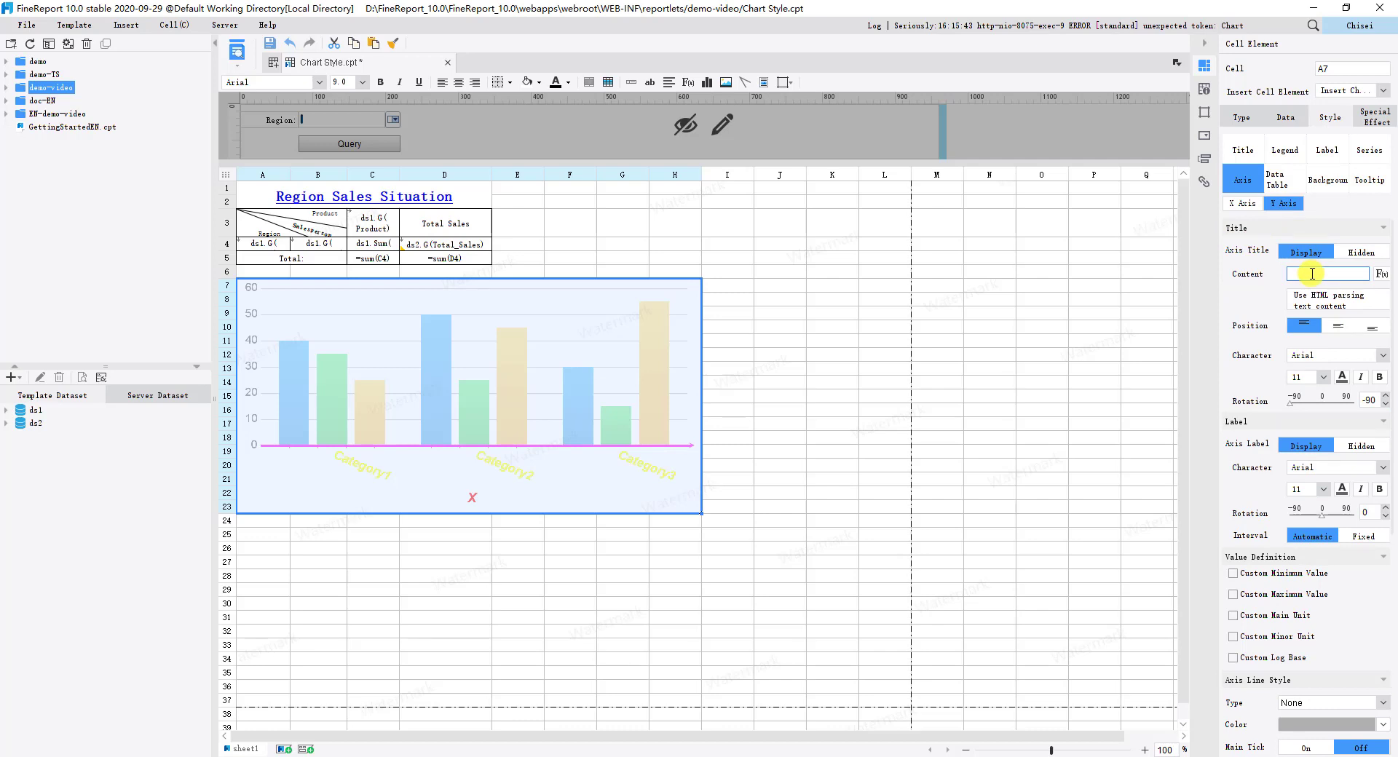
{"action": "type", "text": "Y"}
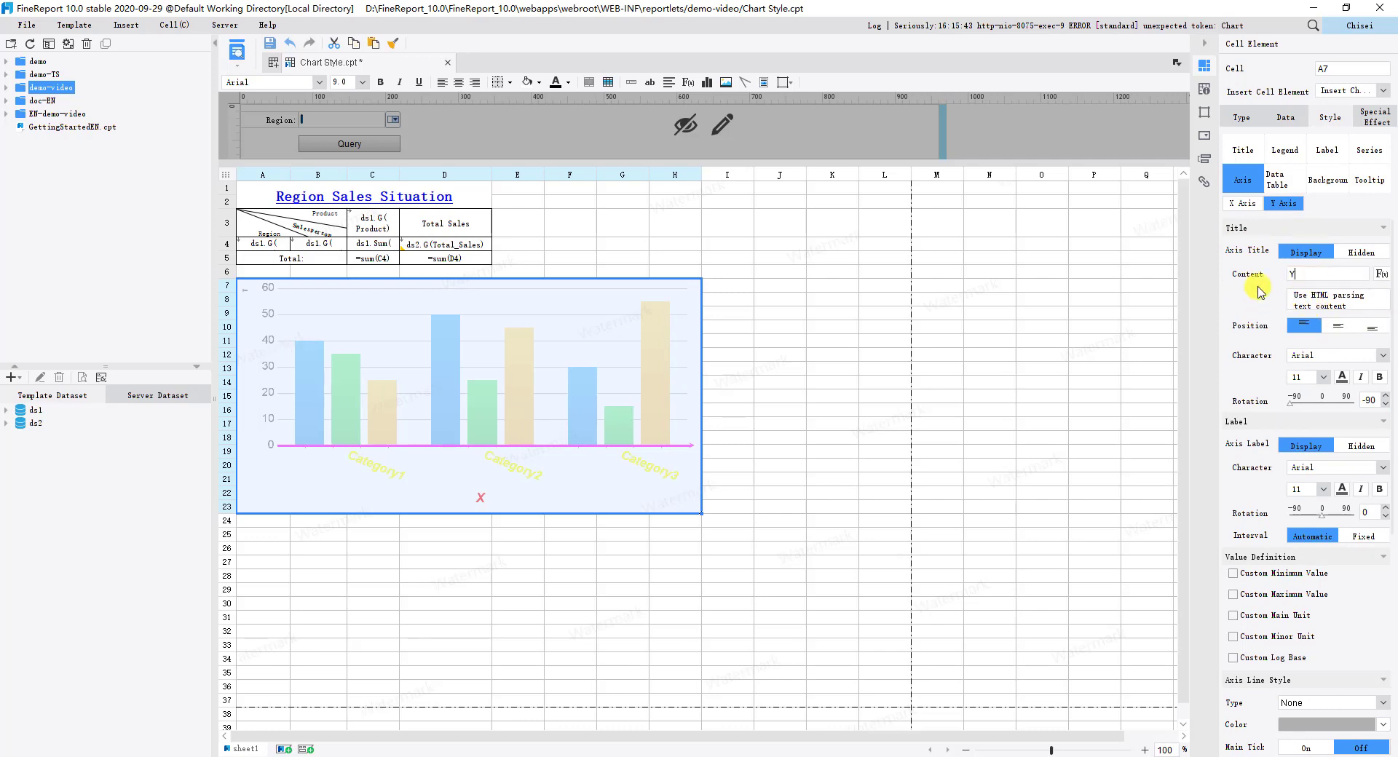
{"action": "left_click", "coordinate": [1338, 326]}
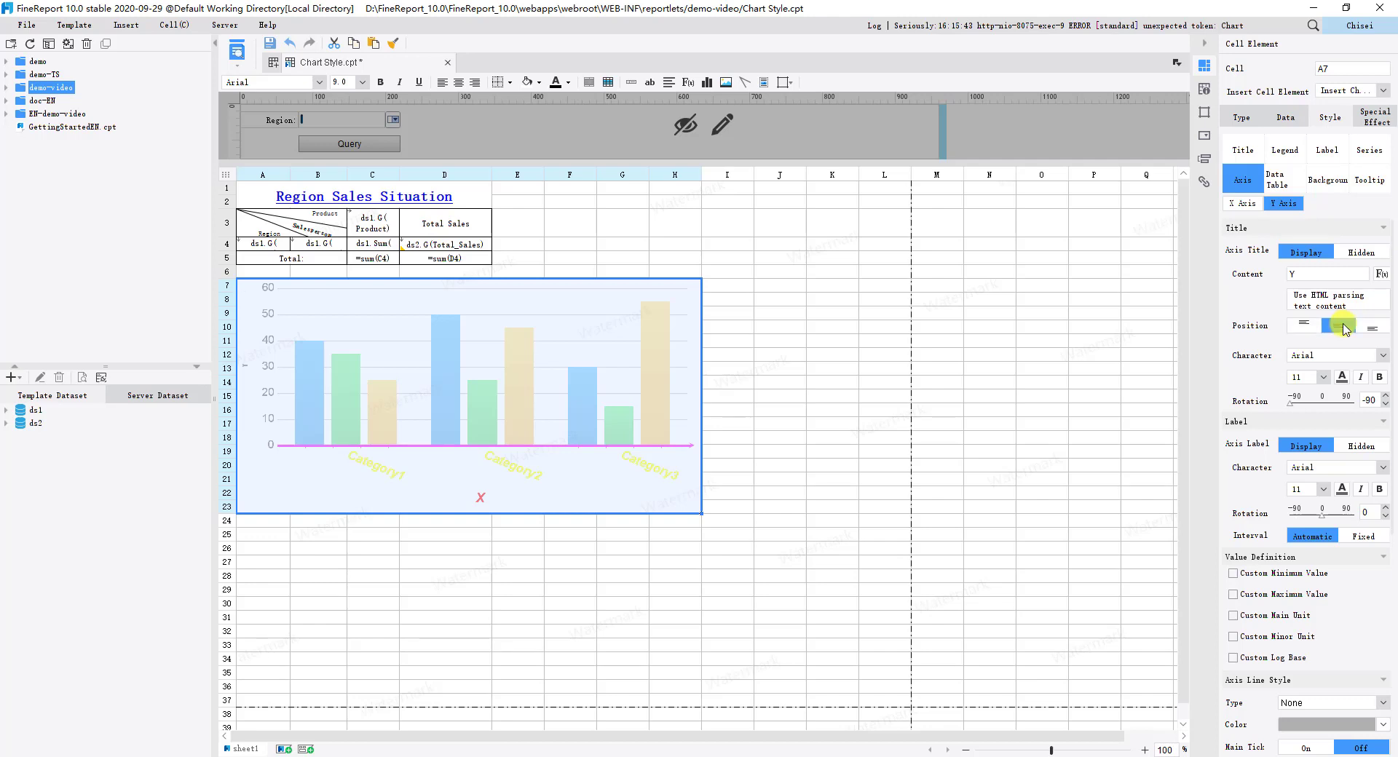
Format the Y axis title with size 16, red color, italic and bold, and set its rotation to 0.
{"action": "left_click", "coordinate": [1323, 379]}
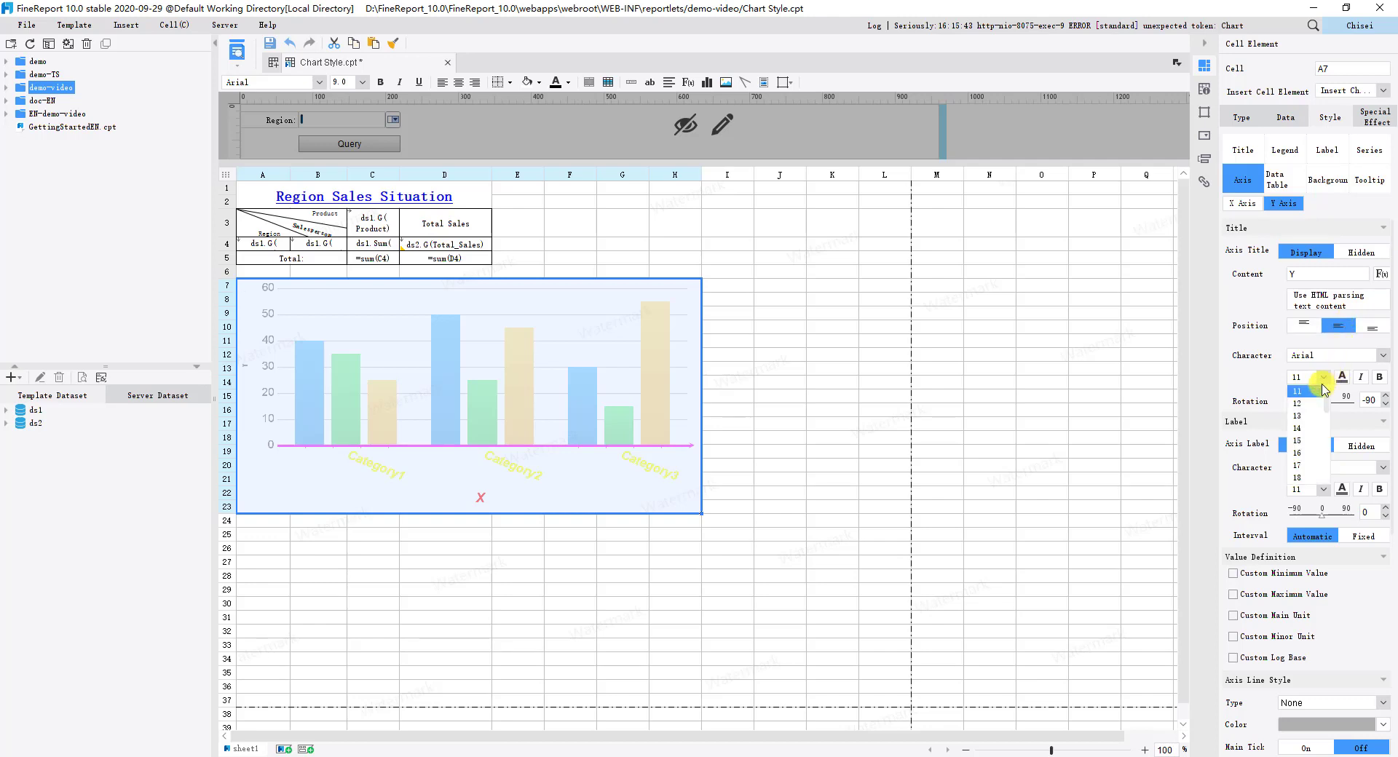
{"action": "left_click", "coordinate": [1303, 454]}
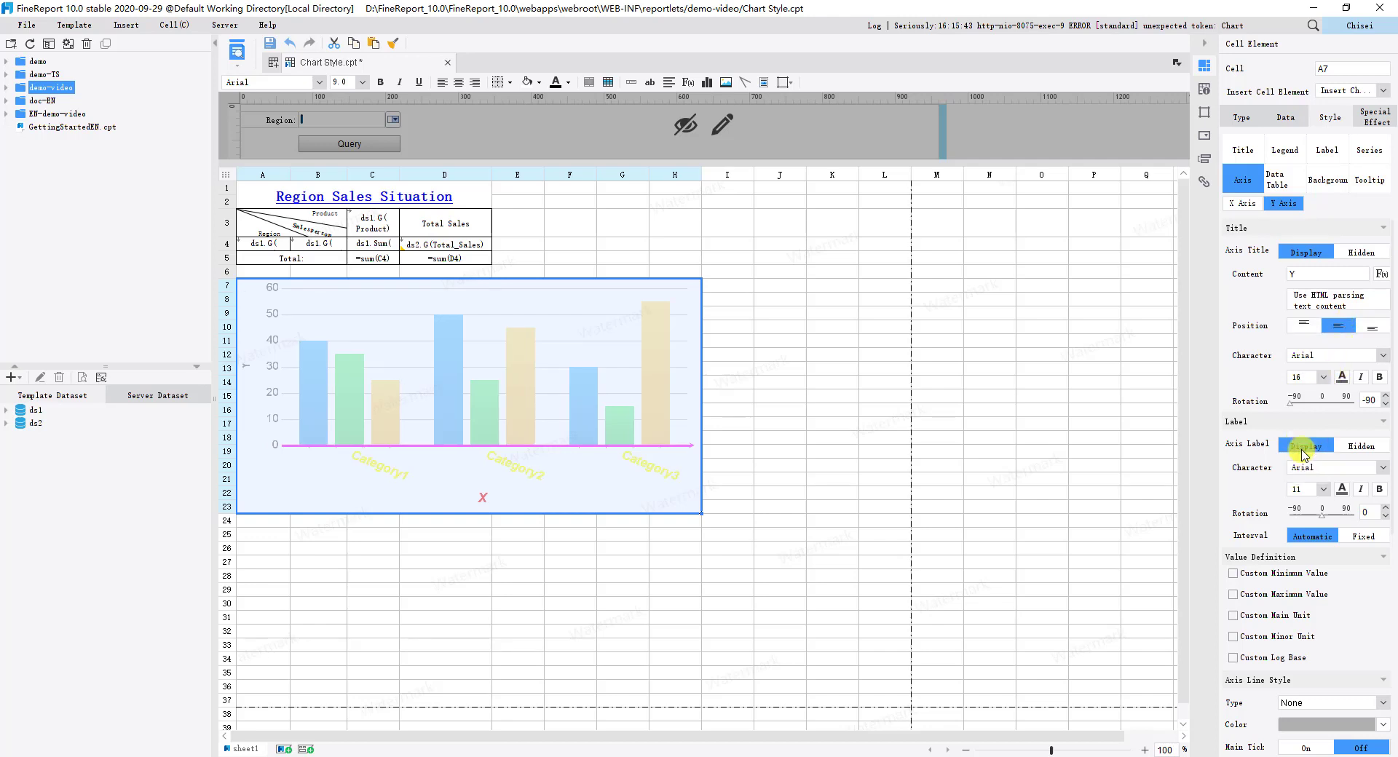
{"action": "left_click", "coordinate": [1342, 378]}
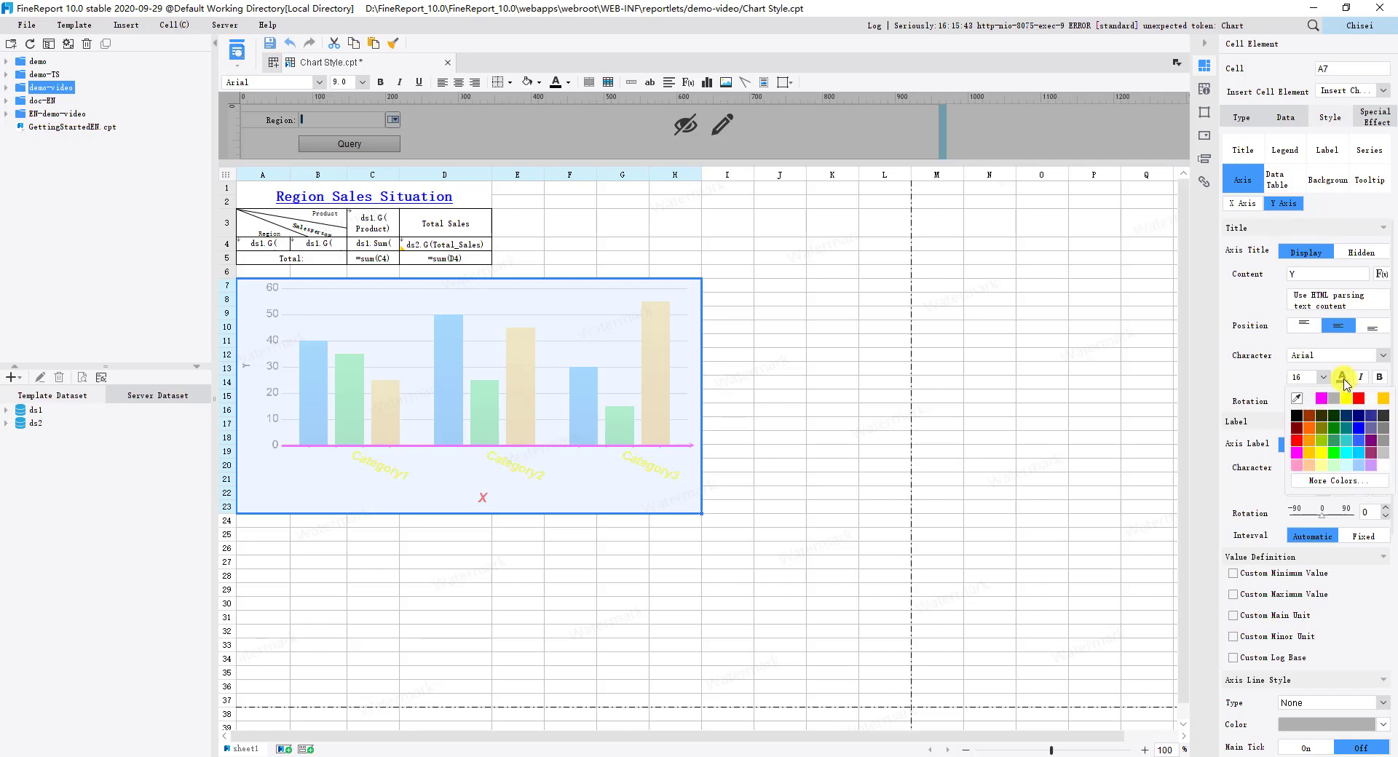
{"action": "left_click", "coordinate": [1304, 442]}
{"action": "left_click", "coordinate": [1361, 377]}
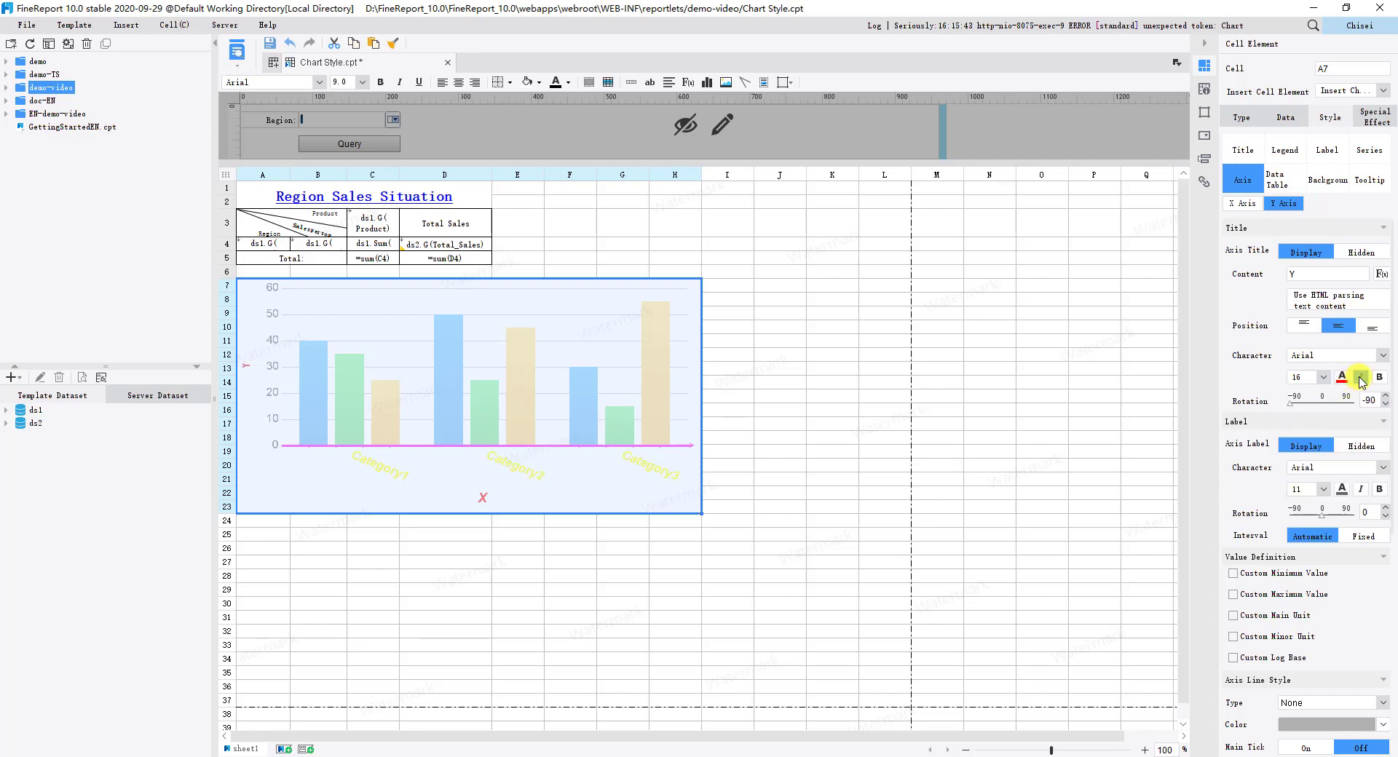
{"action": "left_click", "coordinate": [1379, 377]}
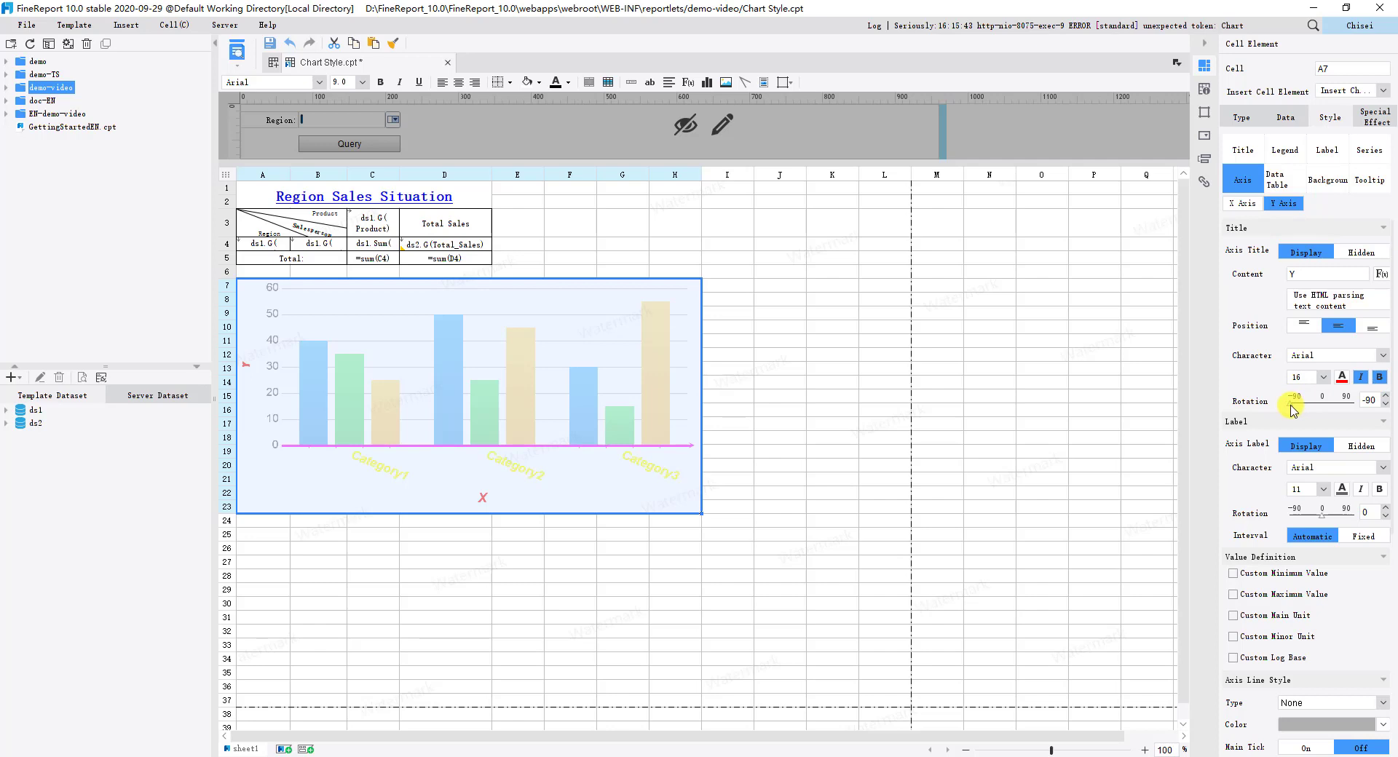
{"action": "double_click", "coordinate": [1371, 401]}
{"action": "type", "text": "0"}
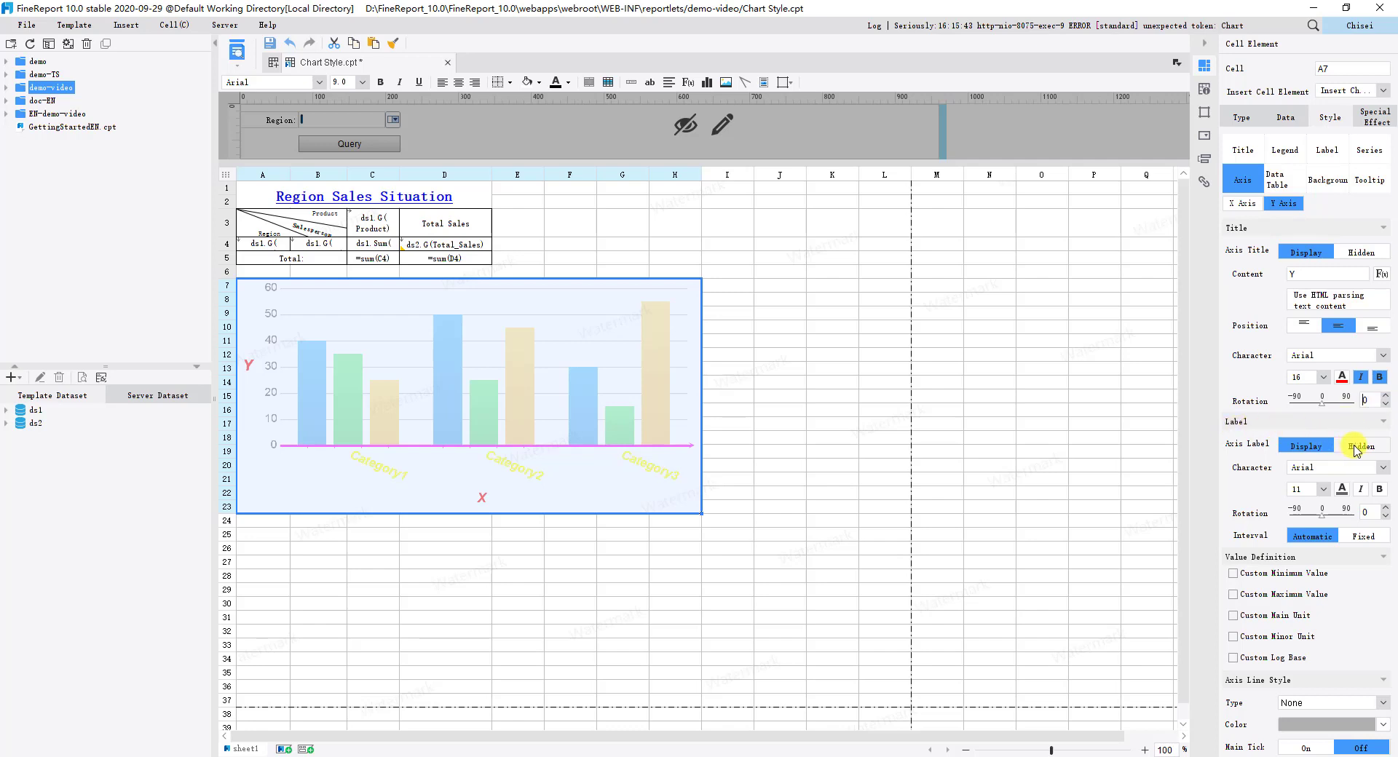
Hide and redisplay the Y axis labels, and set their font to Arial Black, size 13.
{"action": "left_click", "coordinate": [1355, 447]}
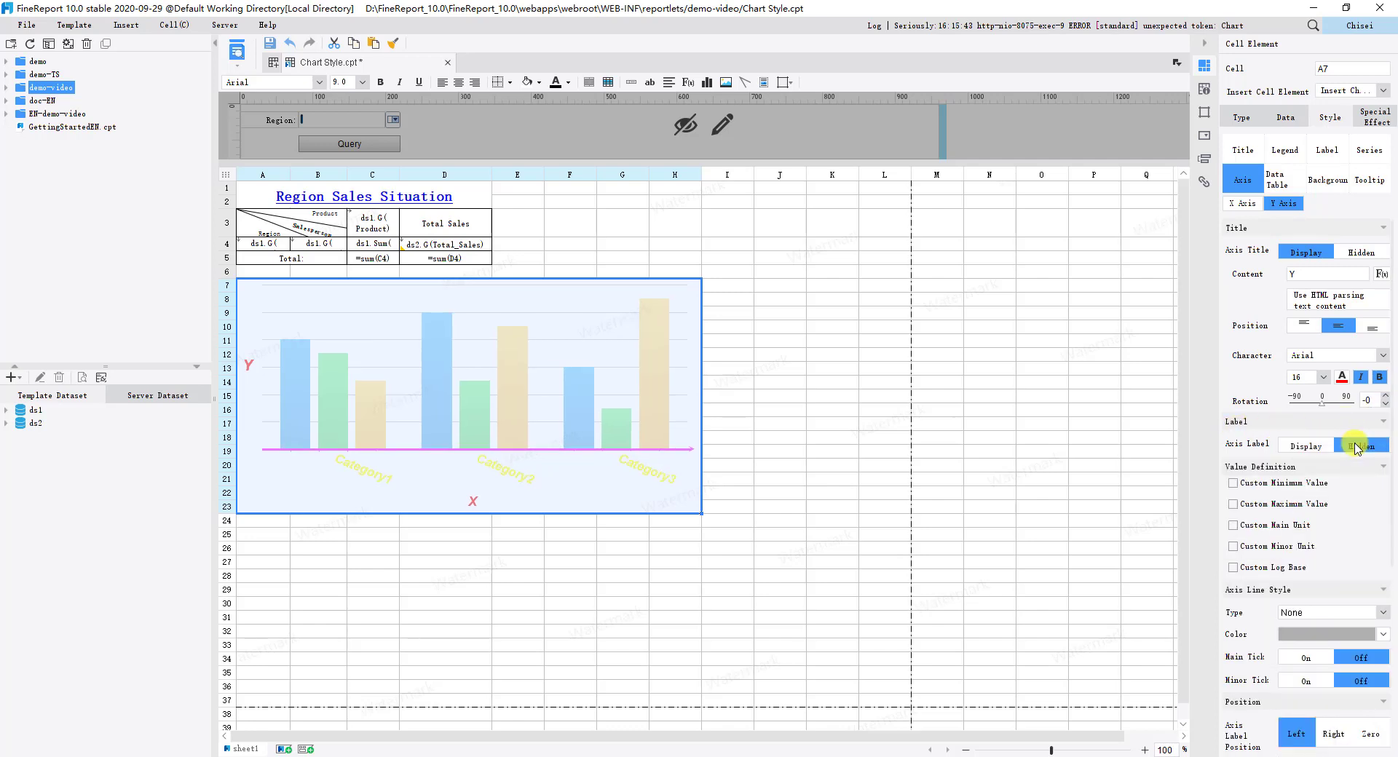
{"action": "left_click", "coordinate": [1313, 447]}
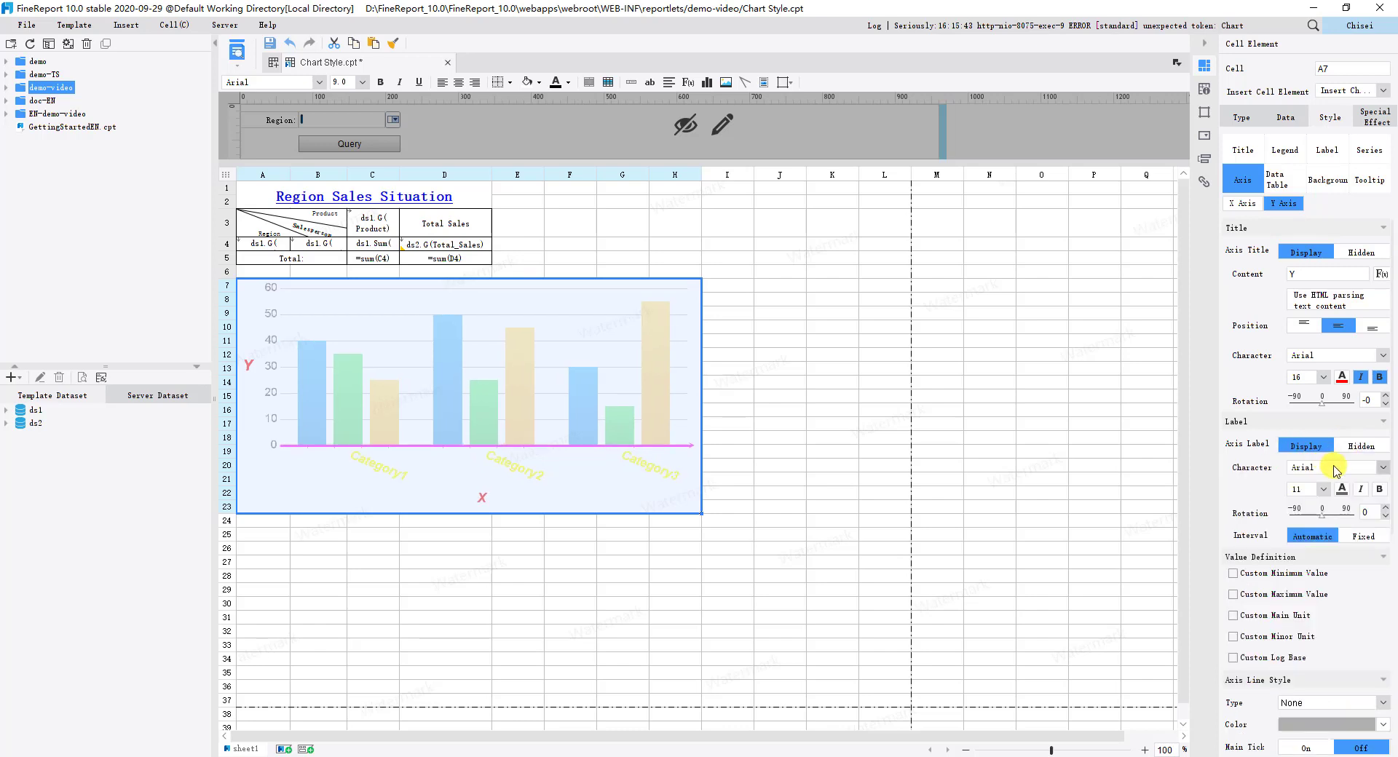
{"action": "left_click", "coordinate": [1331, 468]}
{"action": "left_click", "coordinate": [1322, 493]}
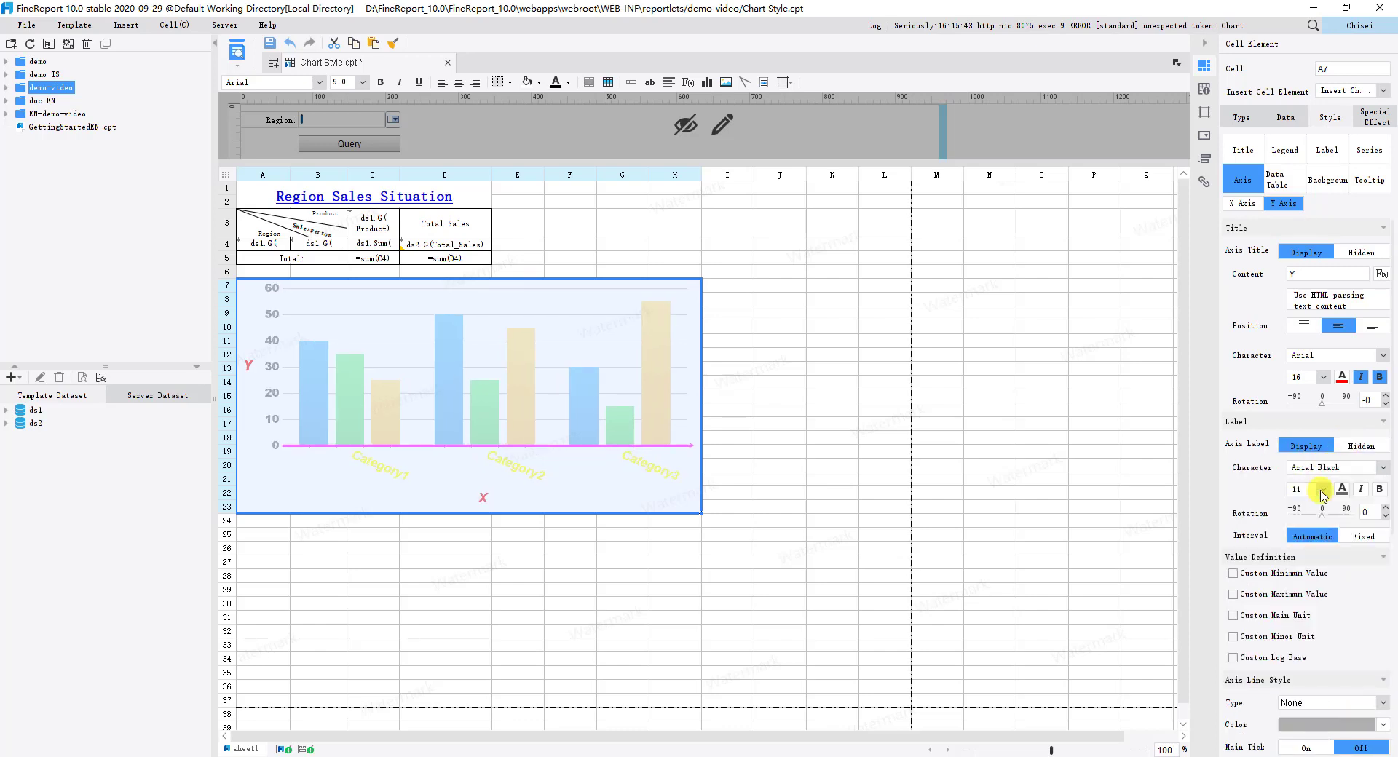
{"action": "left_click", "coordinate": [1323, 494]}
{"action": "left_click", "coordinate": [1303, 537]}
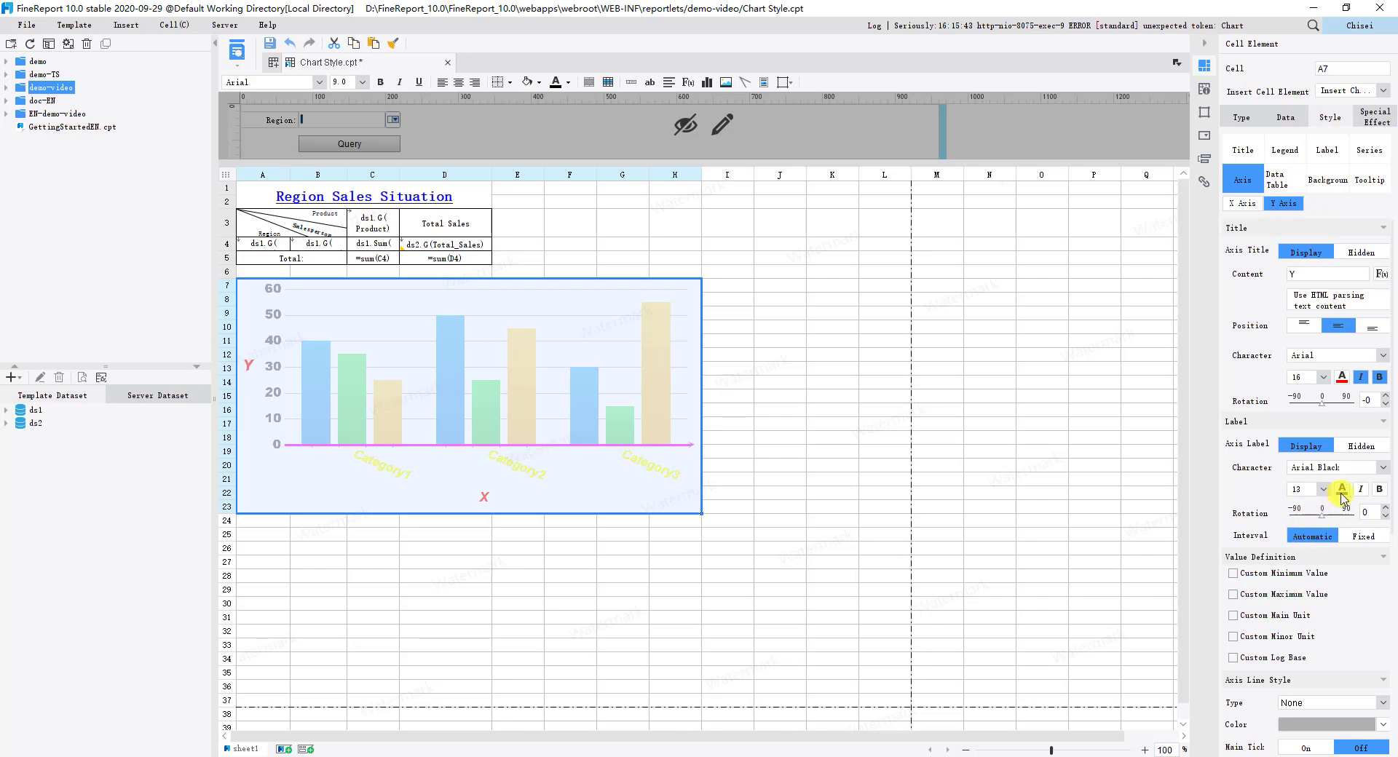
Make the Y axis labels red, italic and bold, and rotate them by -13.
{"action": "left_click", "coordinate": [1342, 489]}
{"action": "left_click", "coordinate": [1299, 555]}
{"action": "left_click", "coordinate": [1361, 489]}
{"action": "left_click", "coordinate": [1379, 490]}
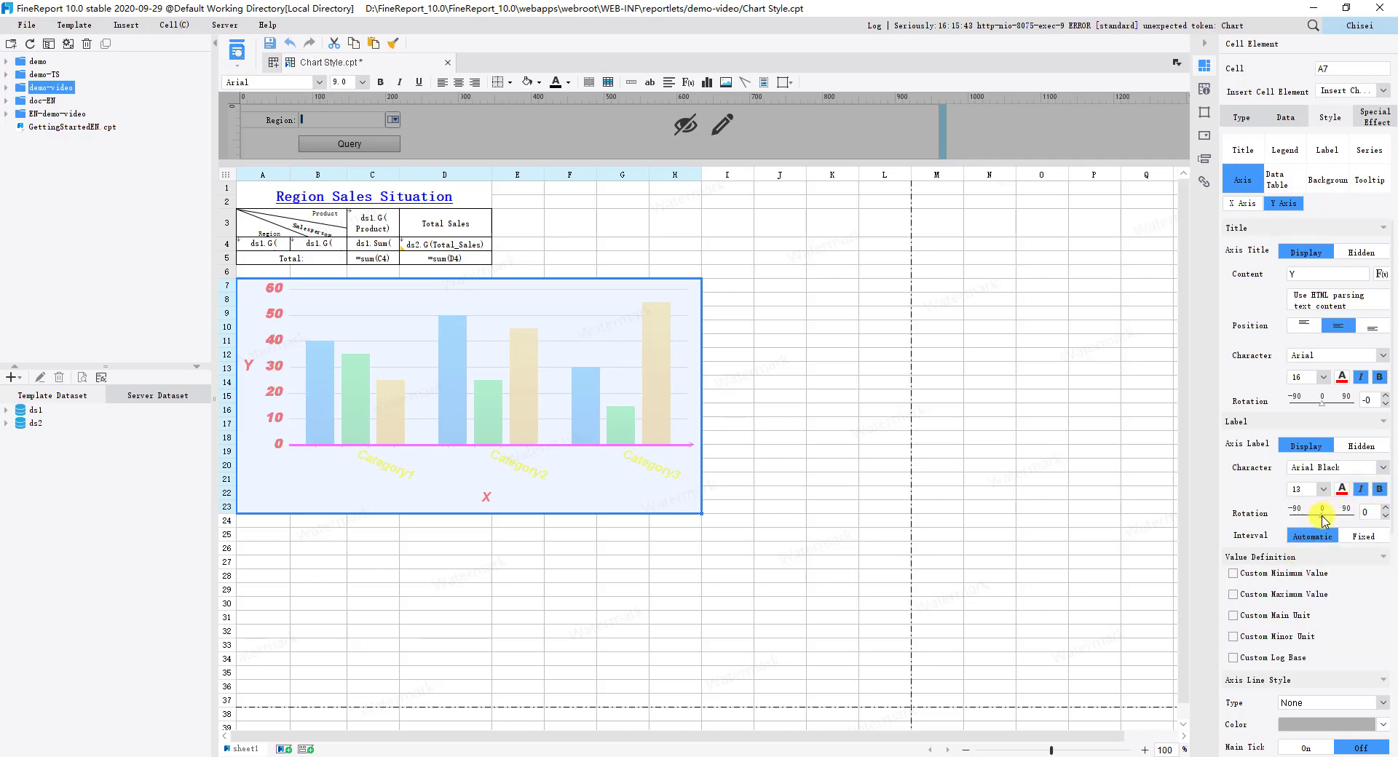
{"action": "left_click_drag", "start_coordinate": [1321, 515], "coordinate": [1318, 515]}
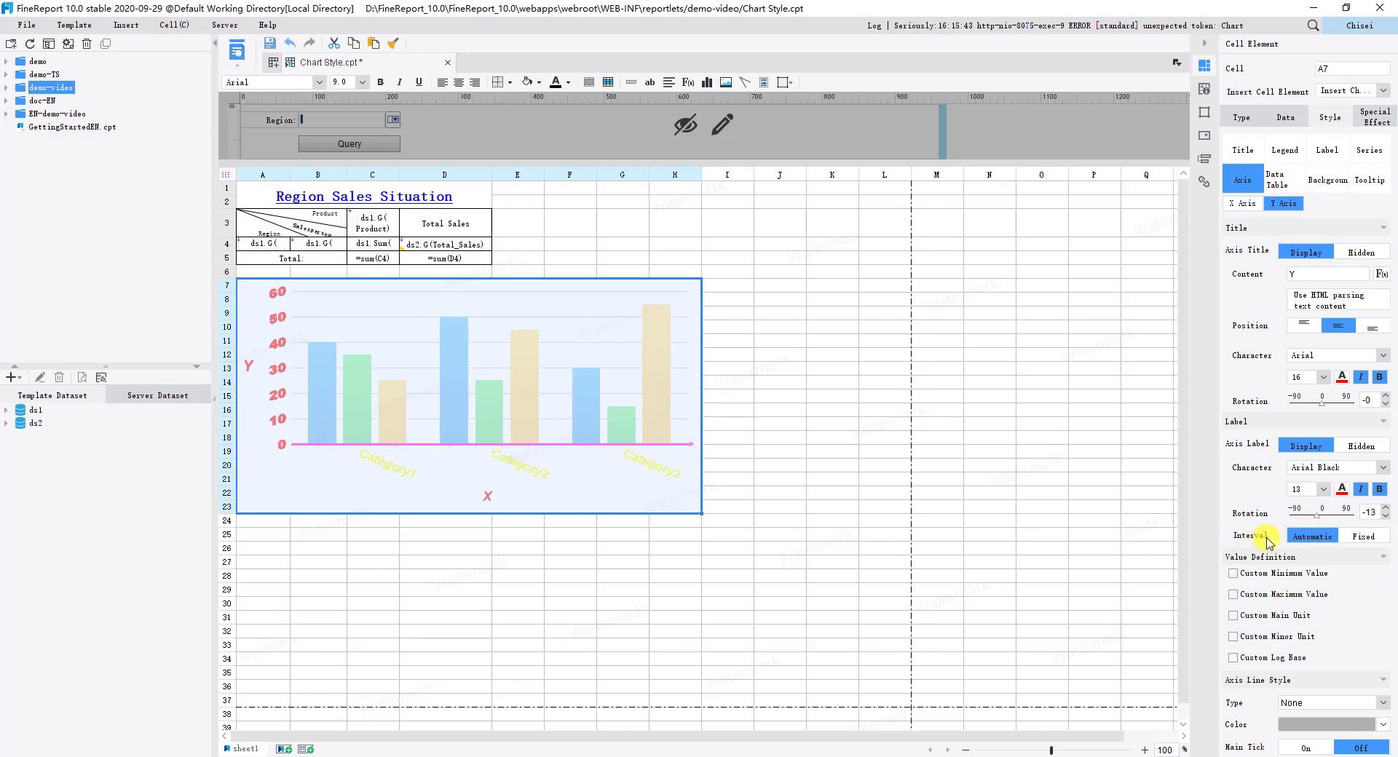
Switch the Y axis label interval to fixed with the value =2.
{"action": "left_click", "coordinate": [1362, 539]}
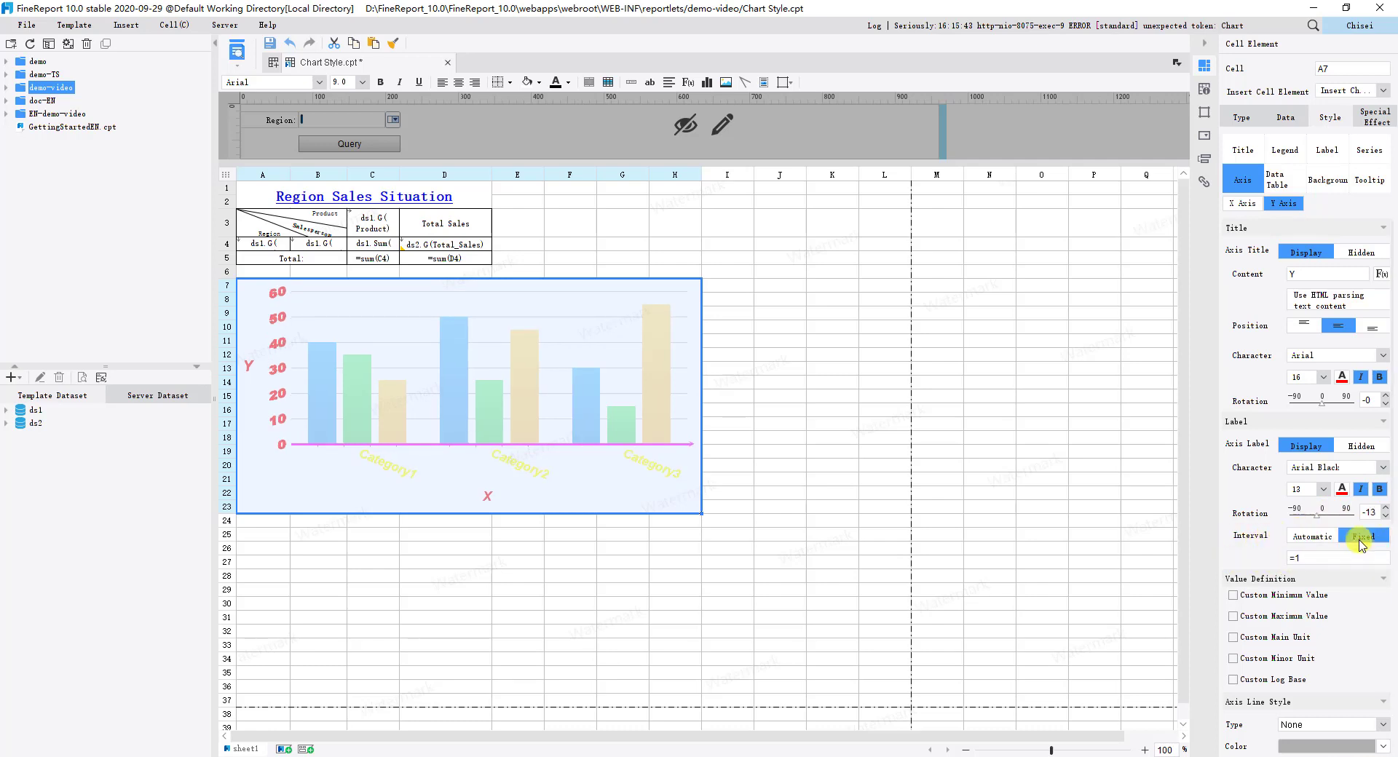
{"action": "left_click", "coordinate": [1323, 552]}
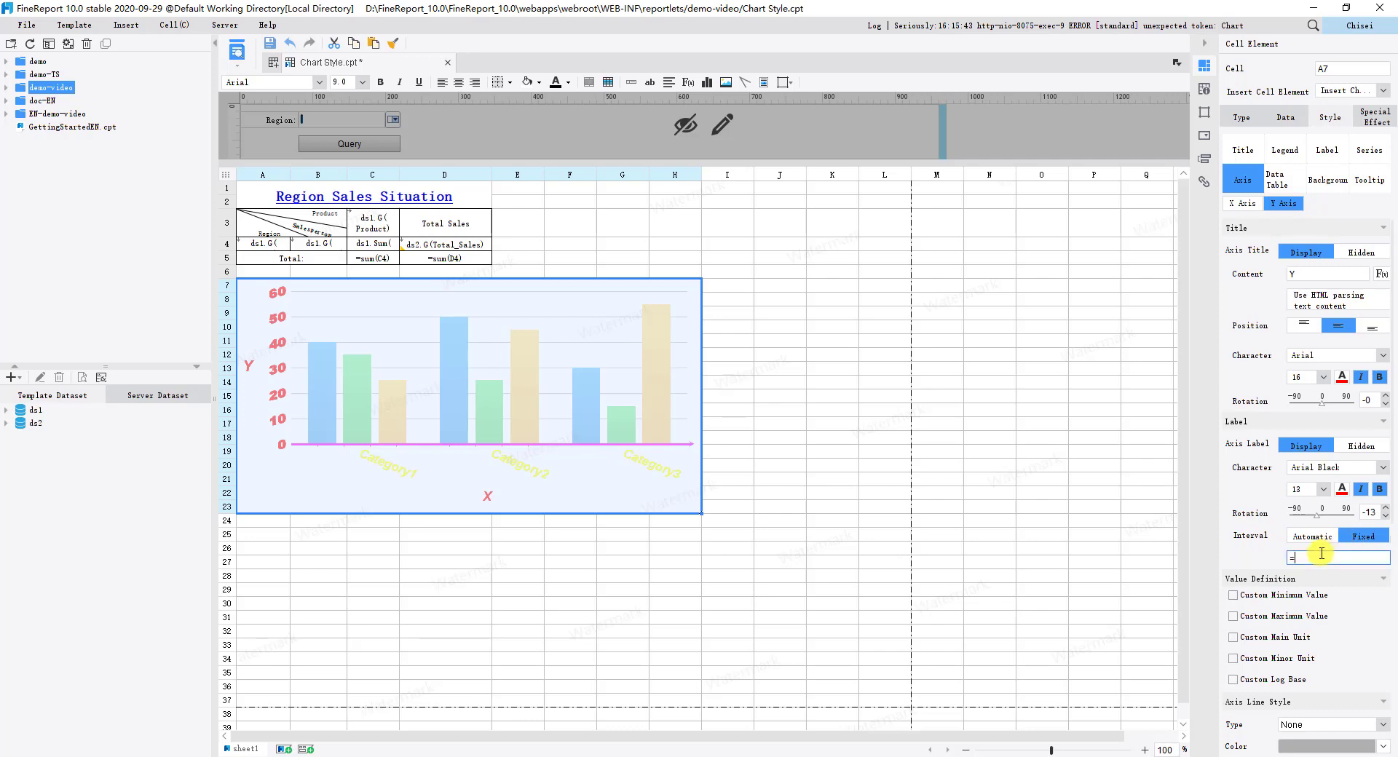
{"action": "type", "text": "2"}
Switch the custom minimum value of the Y axis on and off again.
{"action": "scroll", "coordinate": [1320, 554], "scroll_direction": "down", "scroll_amount": 3}
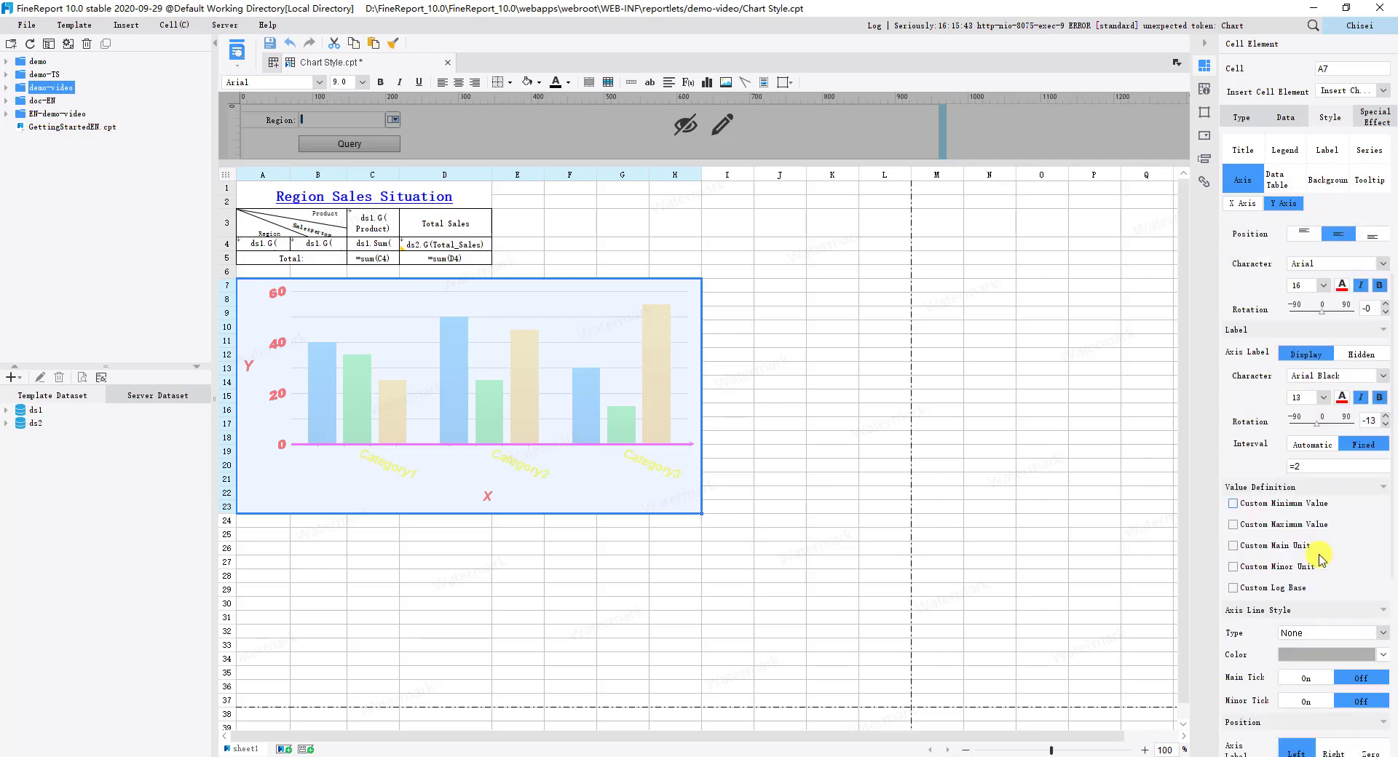
{"action": "left_click", "coordinate": [1232, 504]}
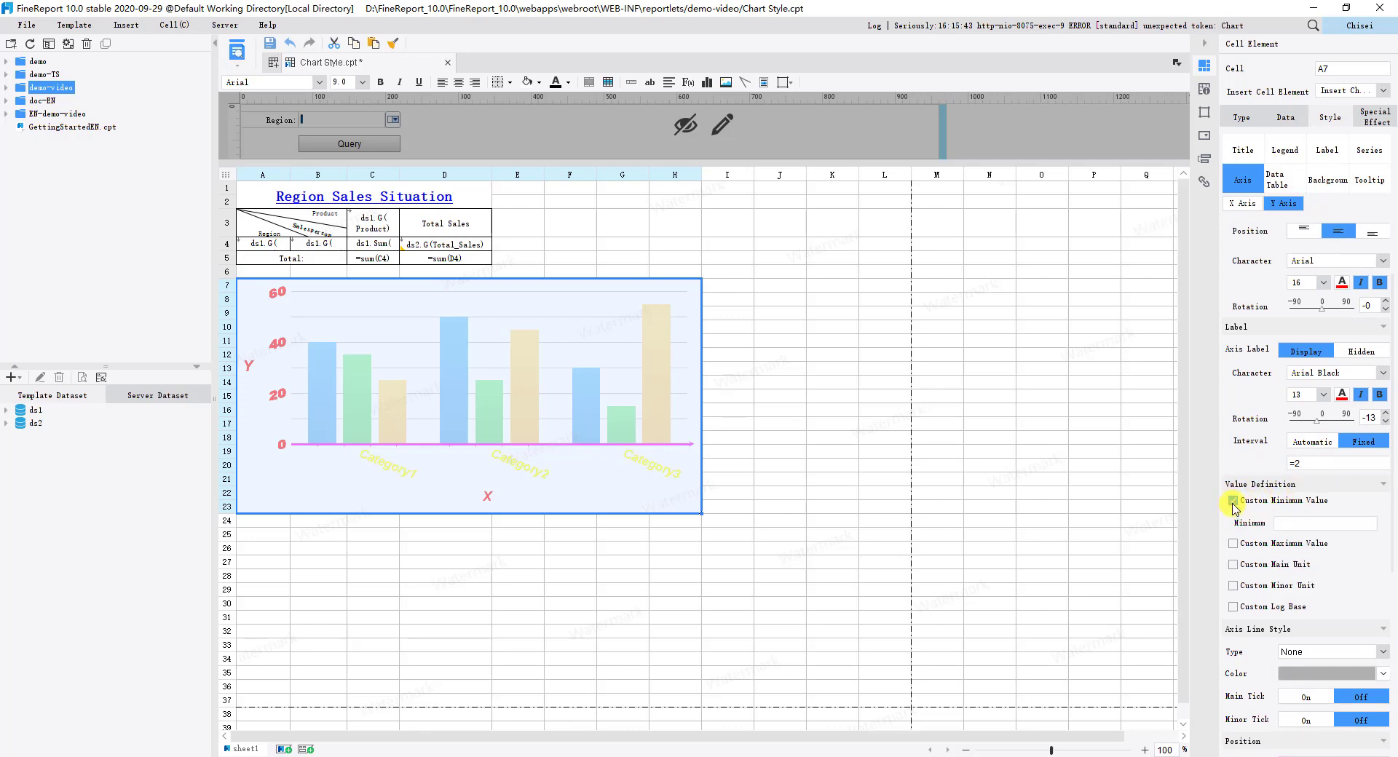
{"action": "left_click", "coordinate": [1233, 503]}
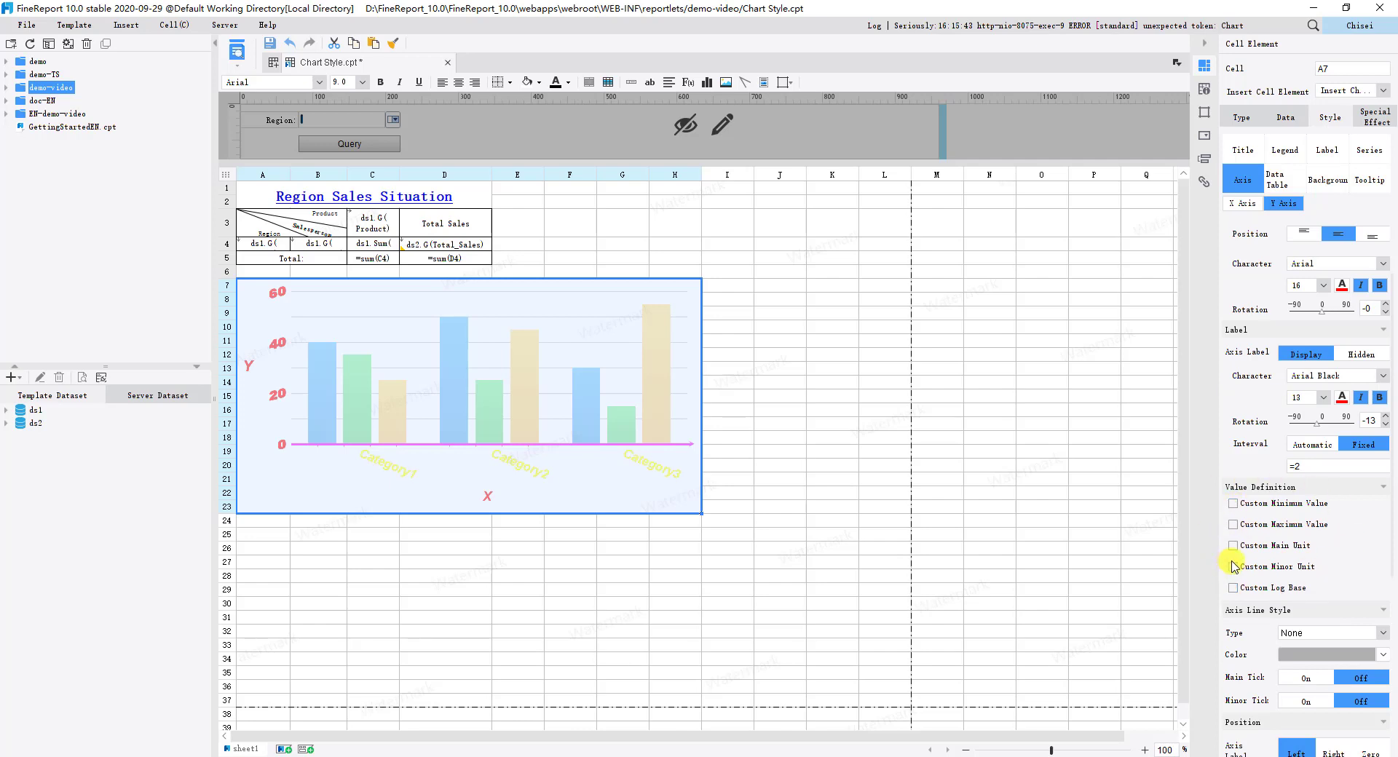
Give the Y axis line the thickest arrow style in magenta, and turn on its main and minor ticks.
{"action": "scroll", "coordinate": [1233, 566], "scroll_direction": "down", "scroll_amount": 3}
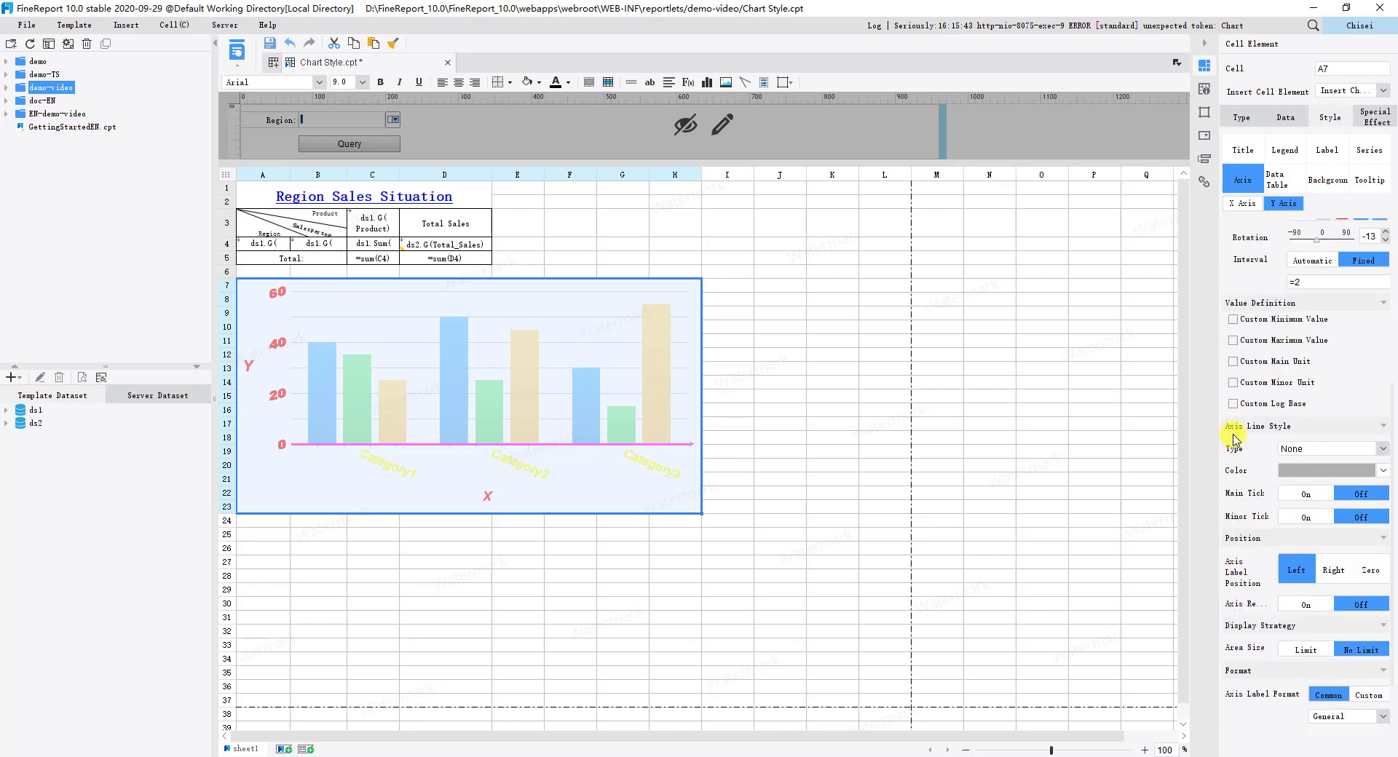
{"action": "left_click", "coordinate": [1376, 450]}
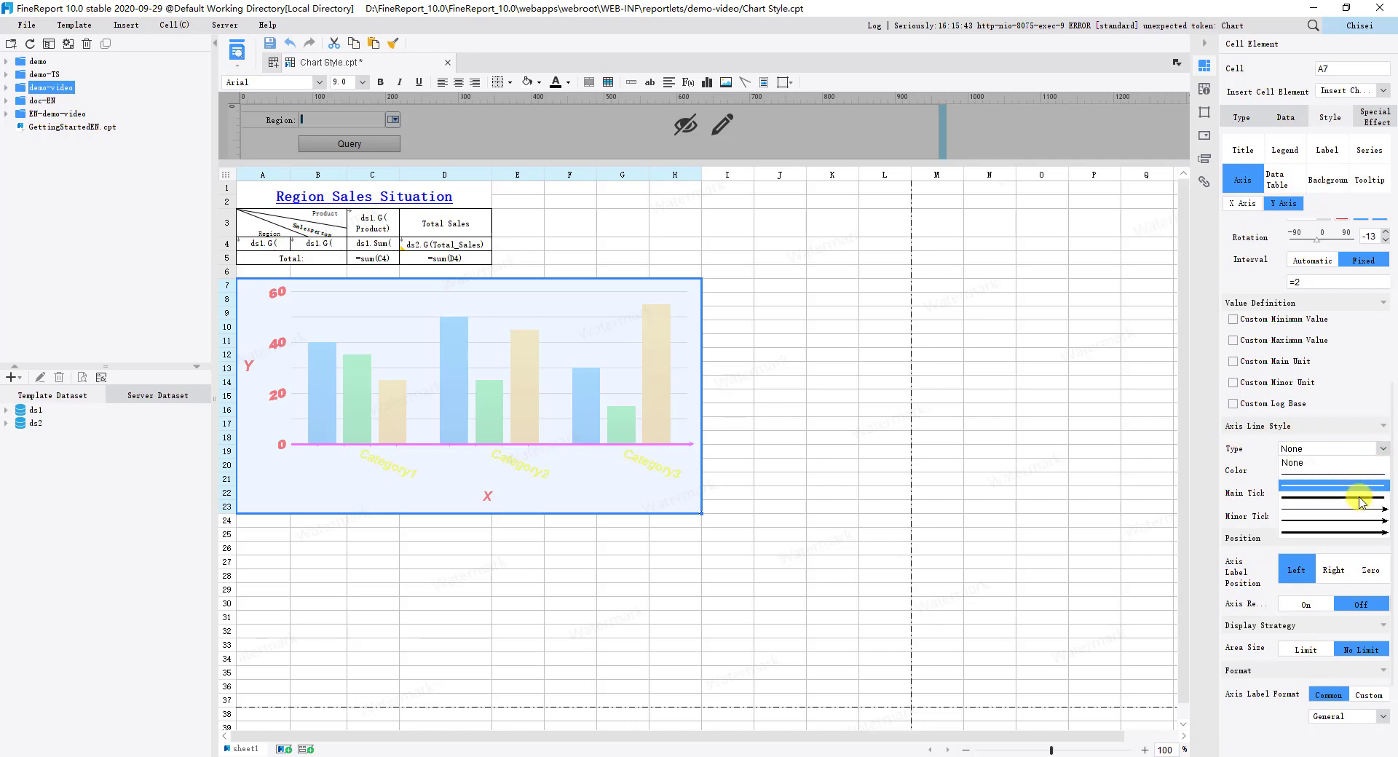
{"action": "left_click", "coordinate": [1356, 532]}
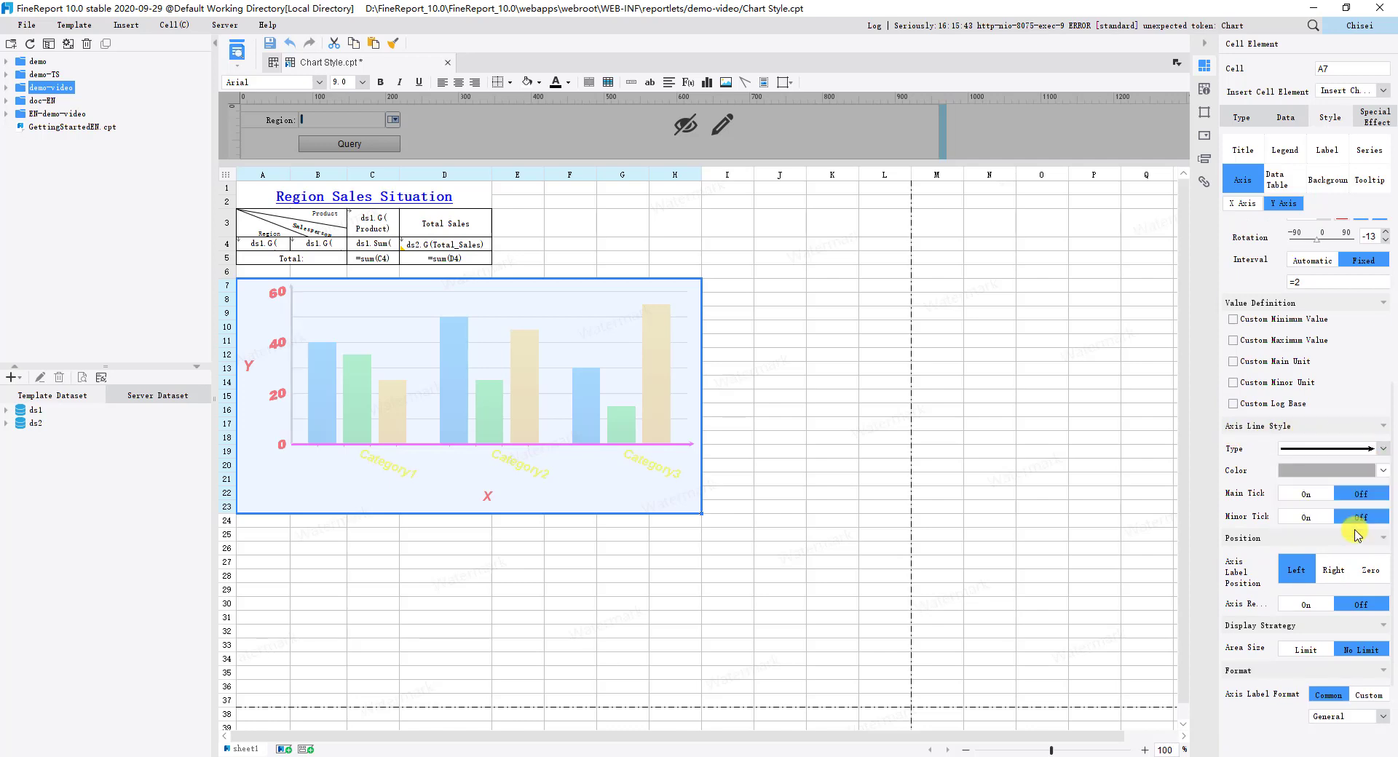
{"action": "left_click", "coordinate": [1353, 470]}
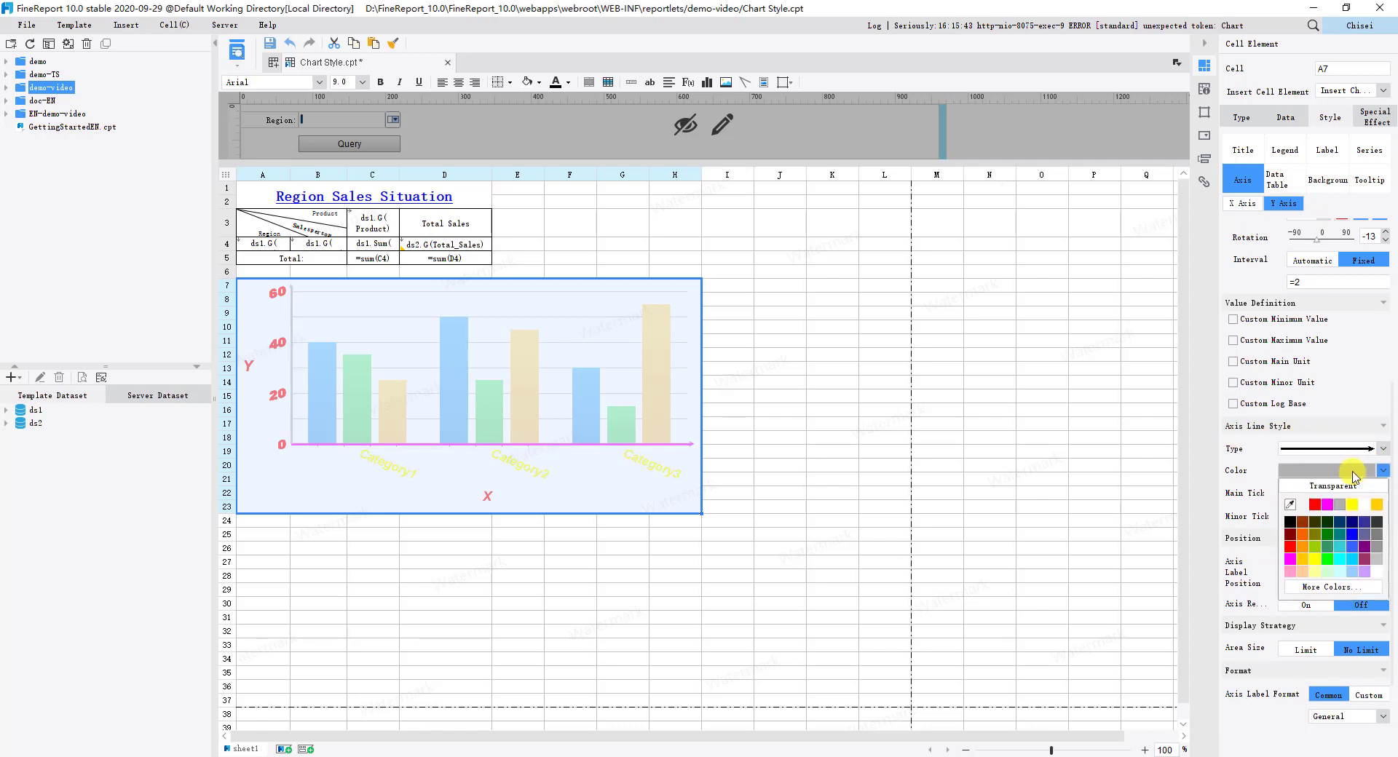
{"action": "left_click", "coordinate": [1293, 561]}
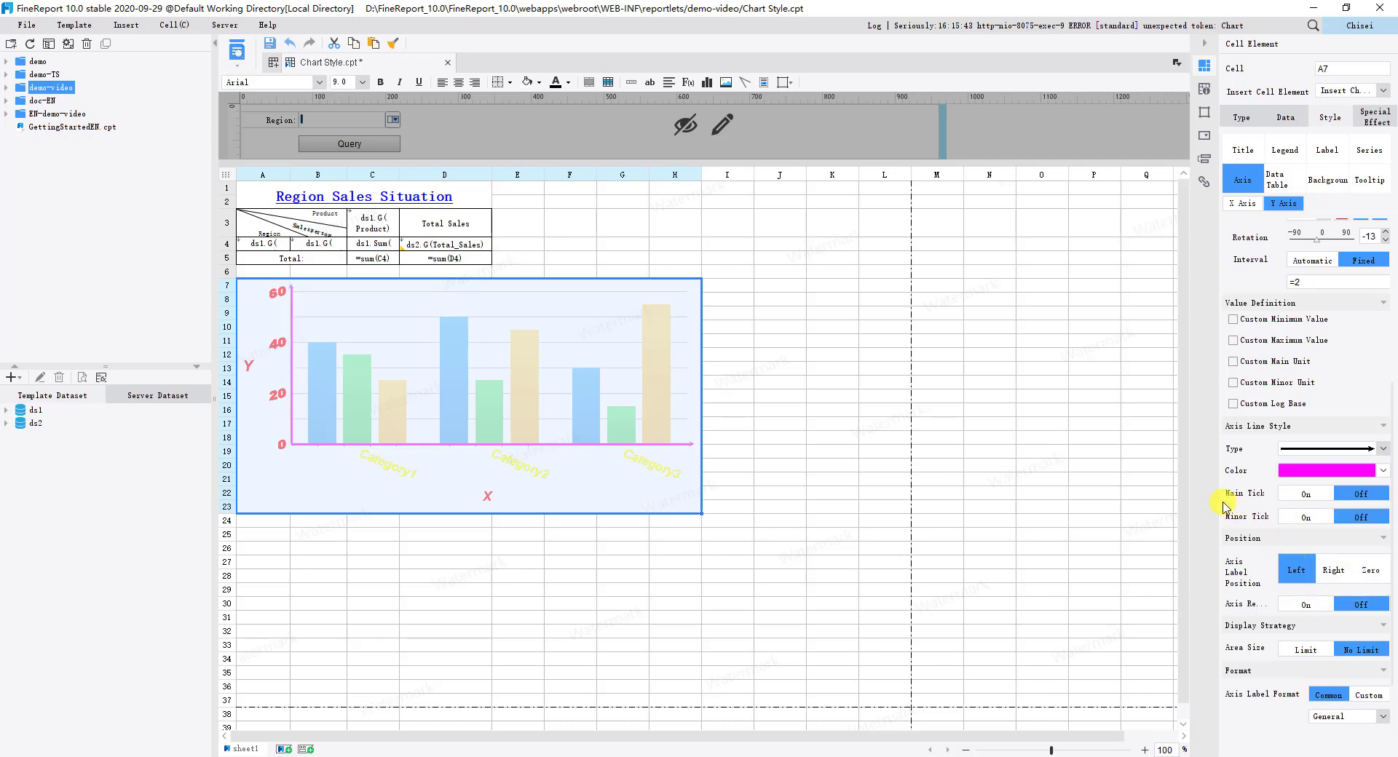
{"action": "left_click", "coordinate": [1306, 494]}
{"action": "left_click", "coordinate": [1304, 517]}
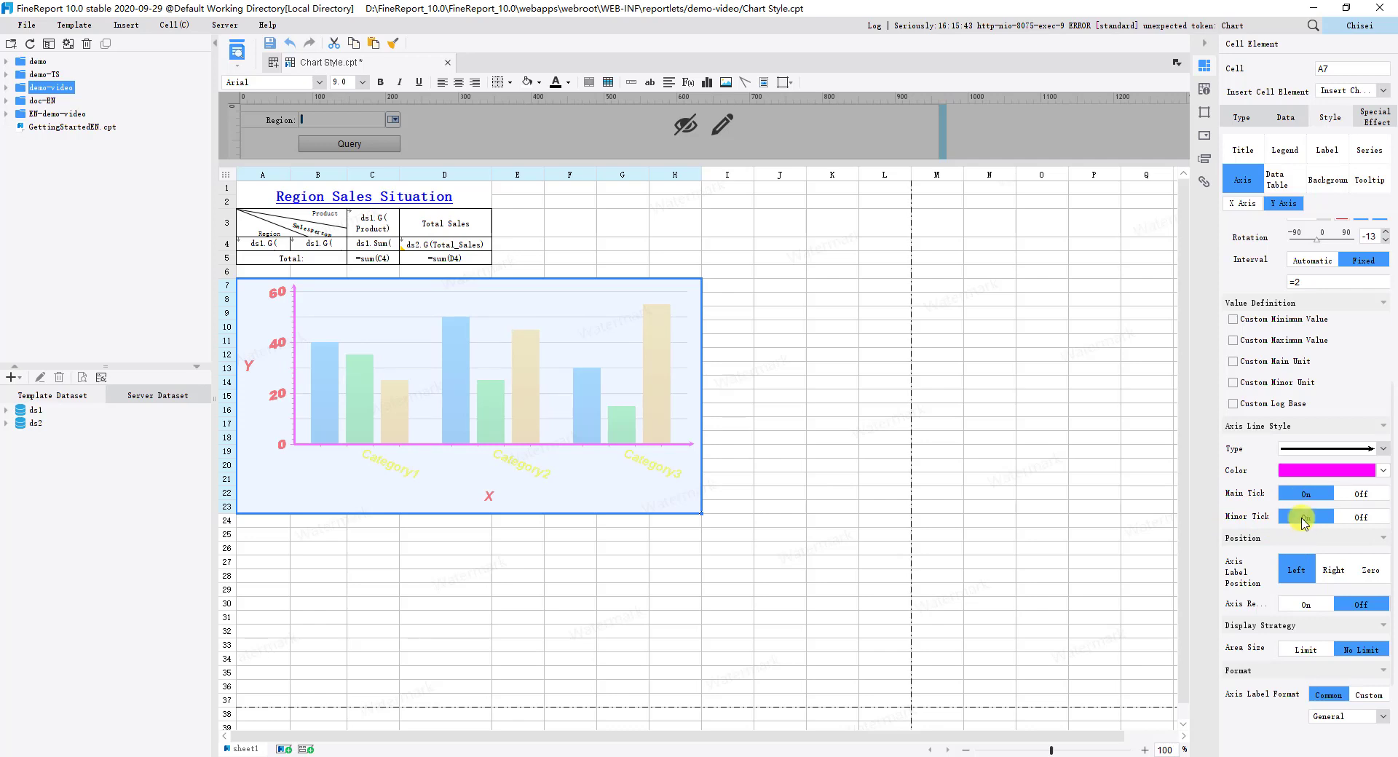
Try the right and zero Y axis label positions before returning to left, and switch axis reversal on and off again.
{"action": "left_click", "coordinate": [1340, 574]}
{"action": "left_click", "coordinate": [1370, 572]}
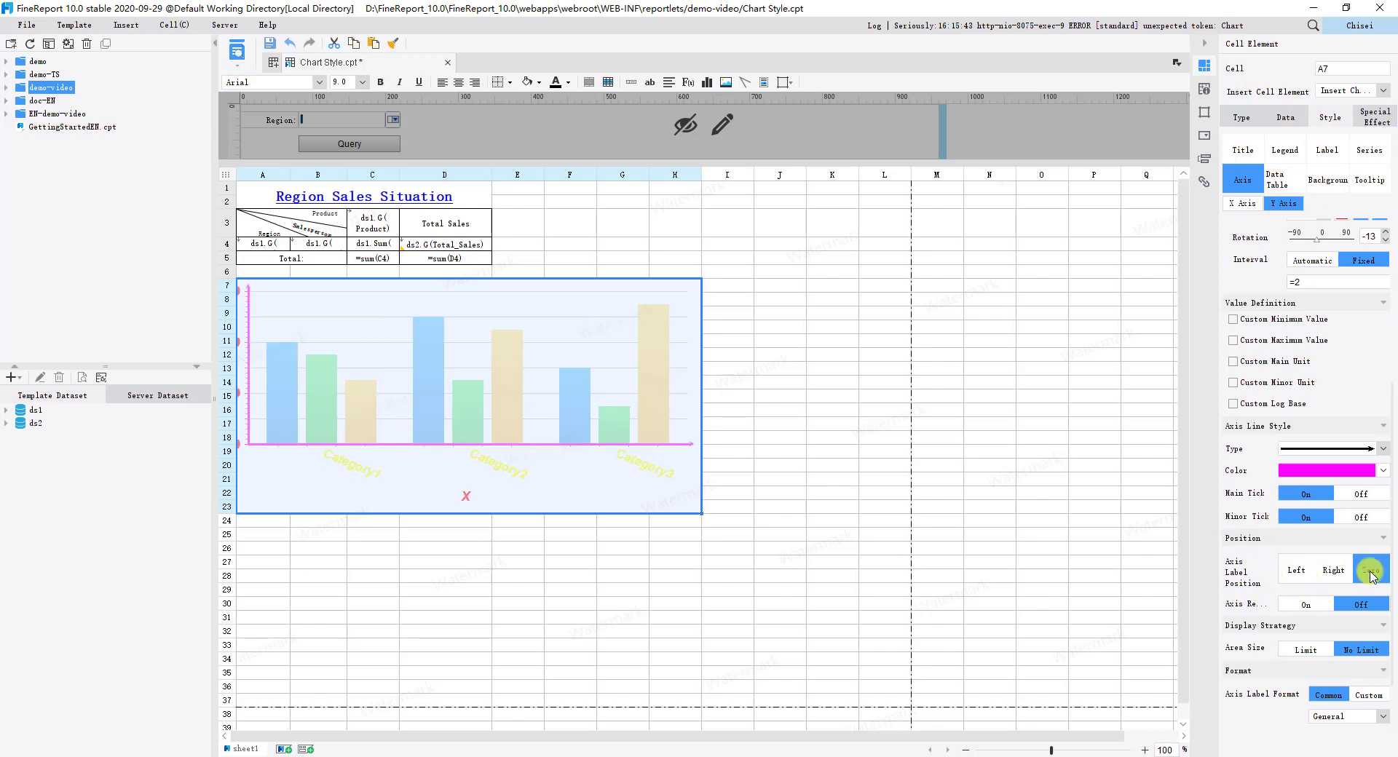
{"action": "left_click", "coordinate": [1296, 572]}
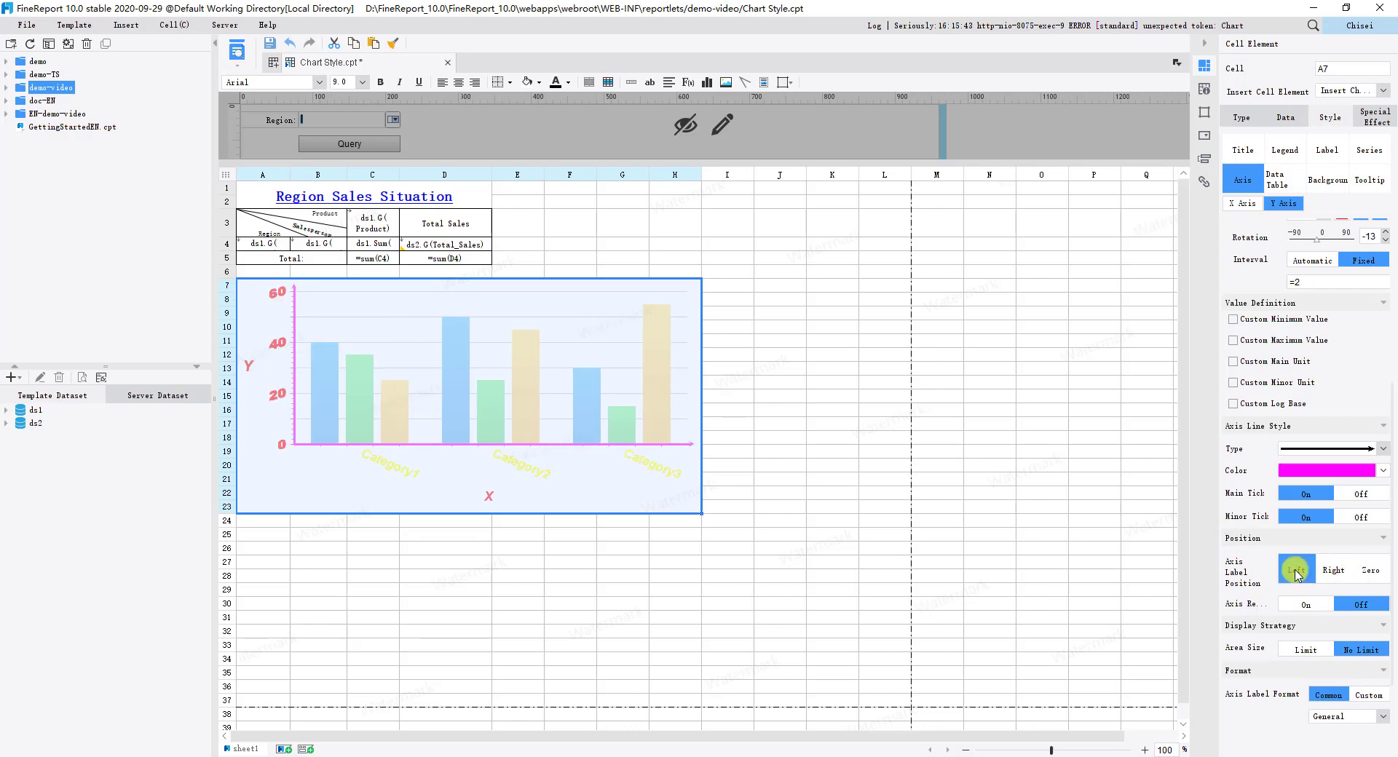
{"action": "left_click", "coordinate": [1307, 602]}
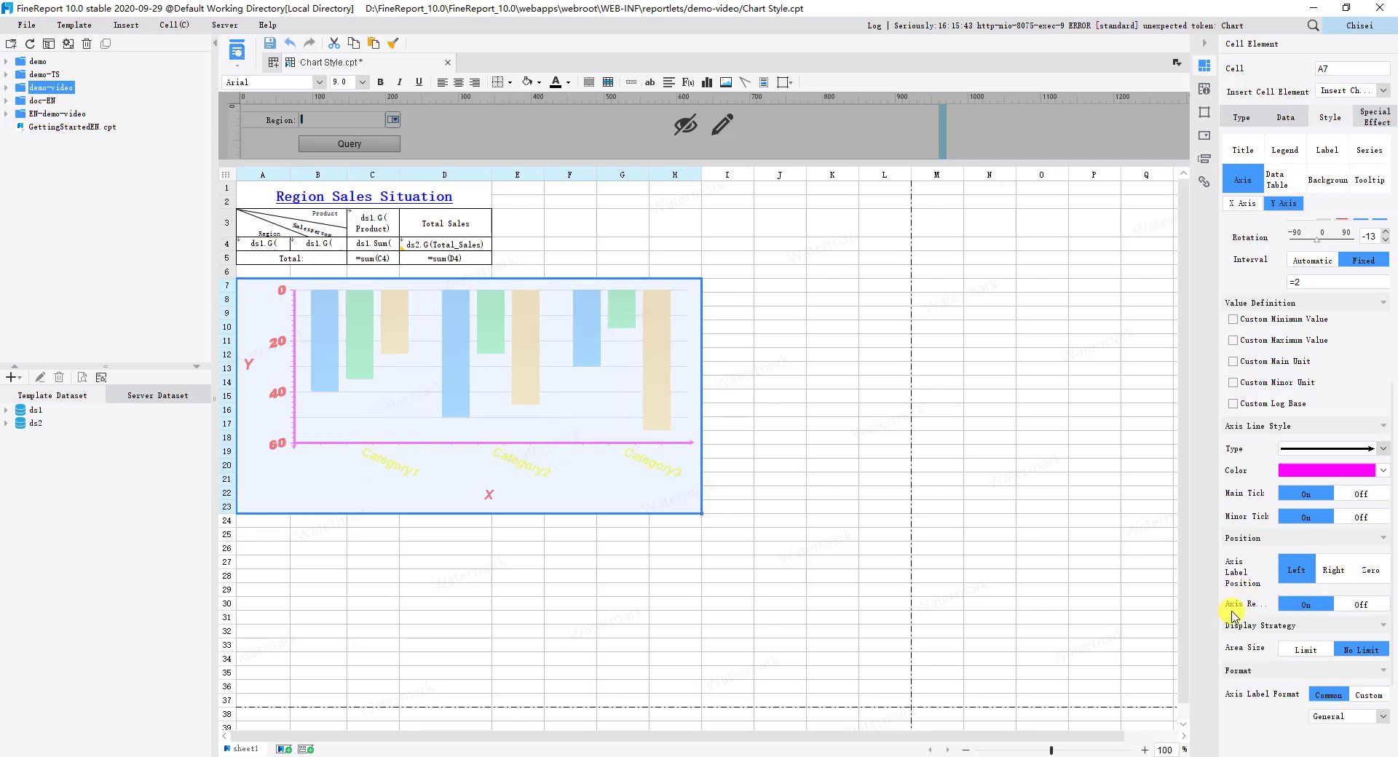
{"action": "left_click", "coordinate": [1354, 606]}
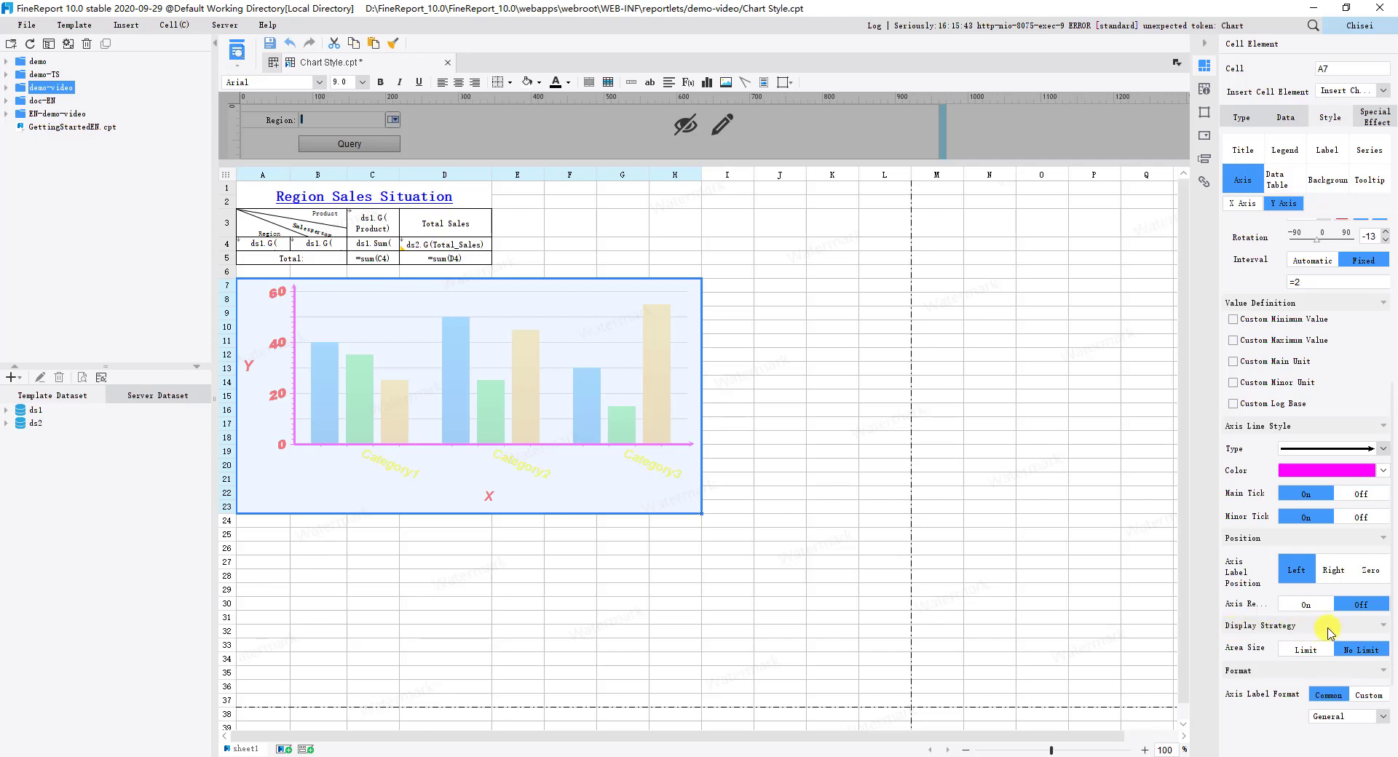
Limit the Y axis area size to a maximum proportion of 15.
{"action": "left_click", "coordinate": [1306, 650]}
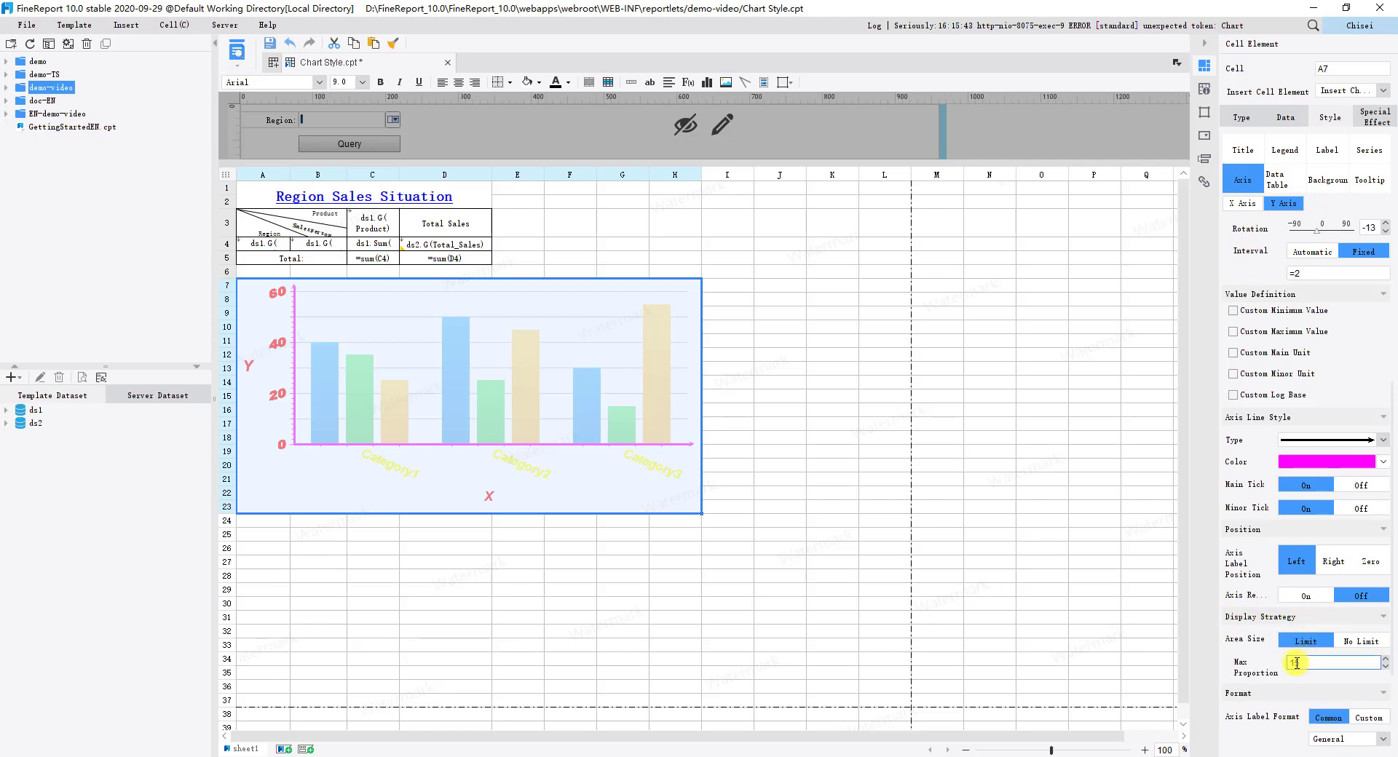
{"action": "key", "text": "BackSpace"}
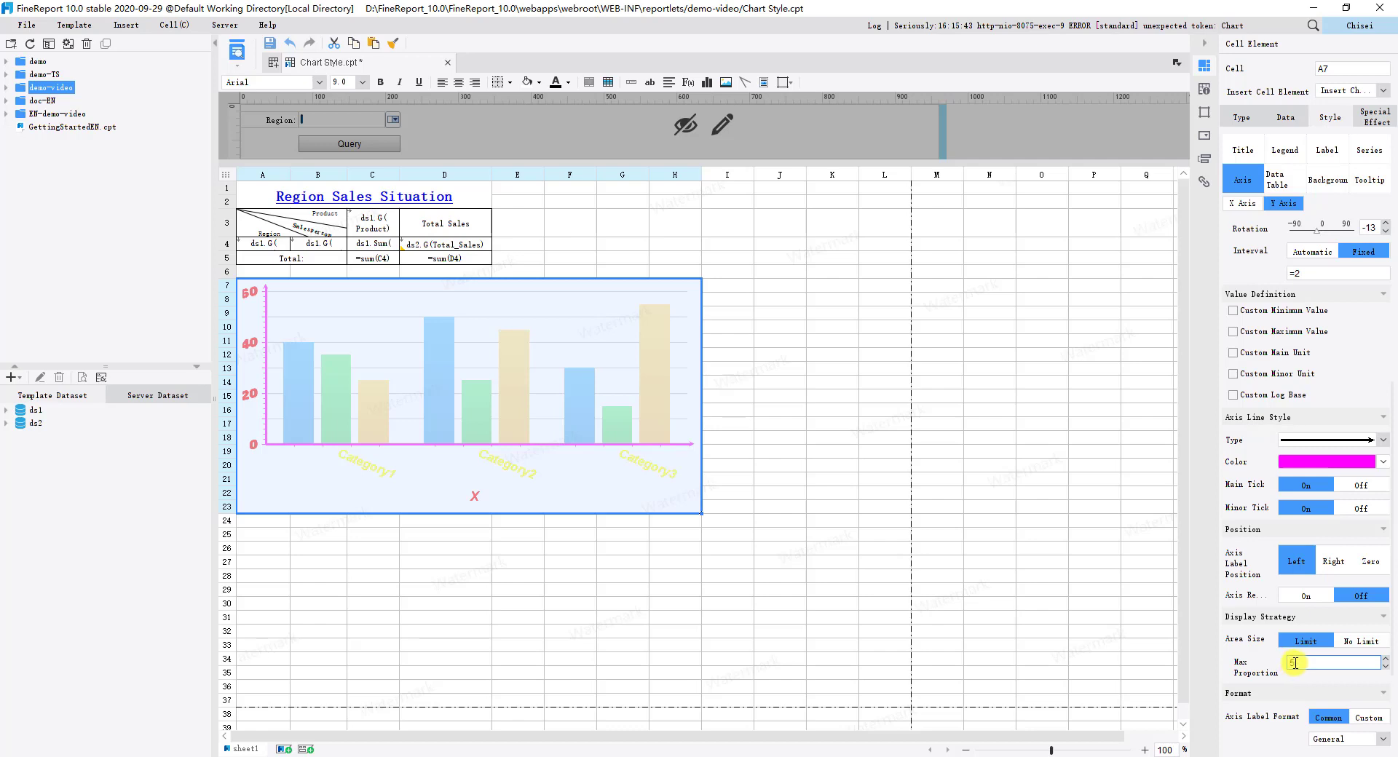
{"action": "type", "text": "15"}
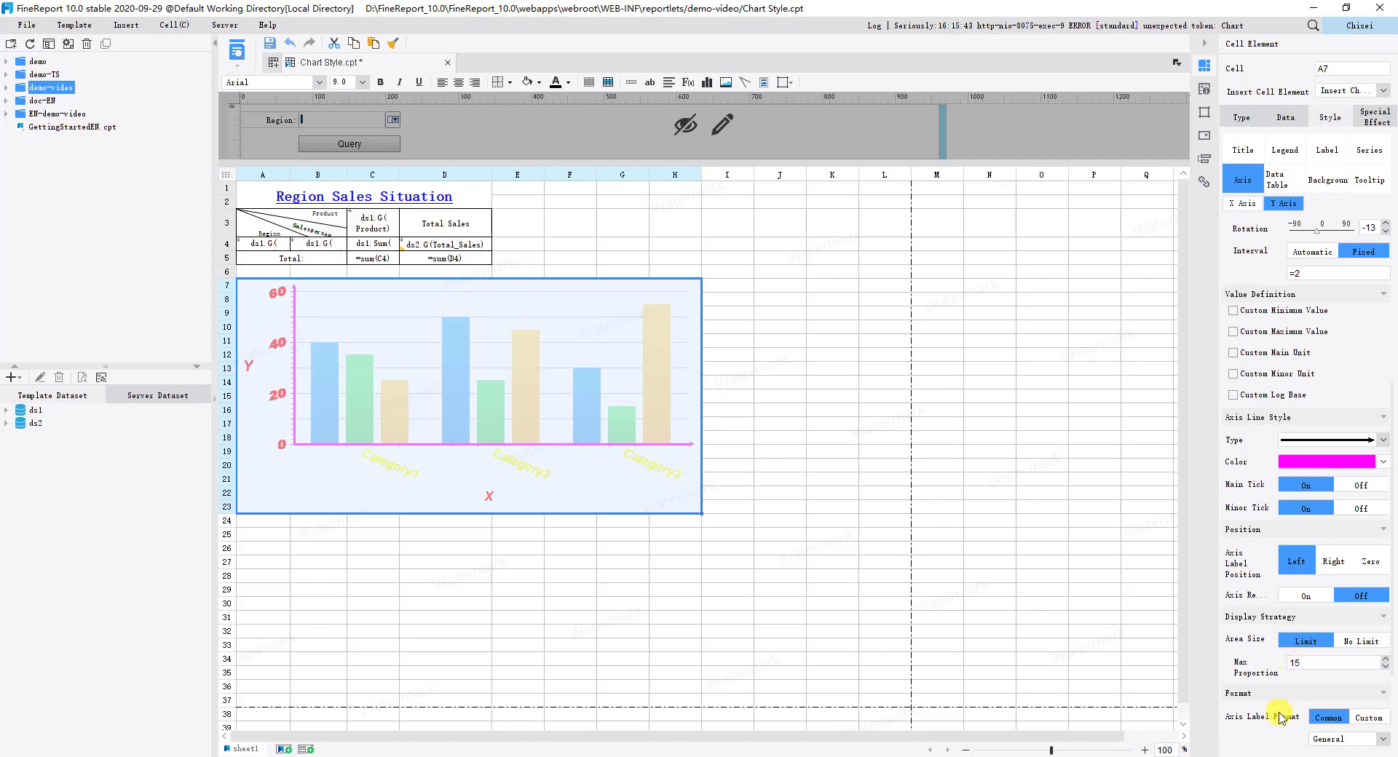
Set the Y axis label format to Number, and switch to the custom format and back to common.
{"action": "scroll", "coordinate": [1280, 713], "scroll_direction": "down", "scroll_amount": 3}
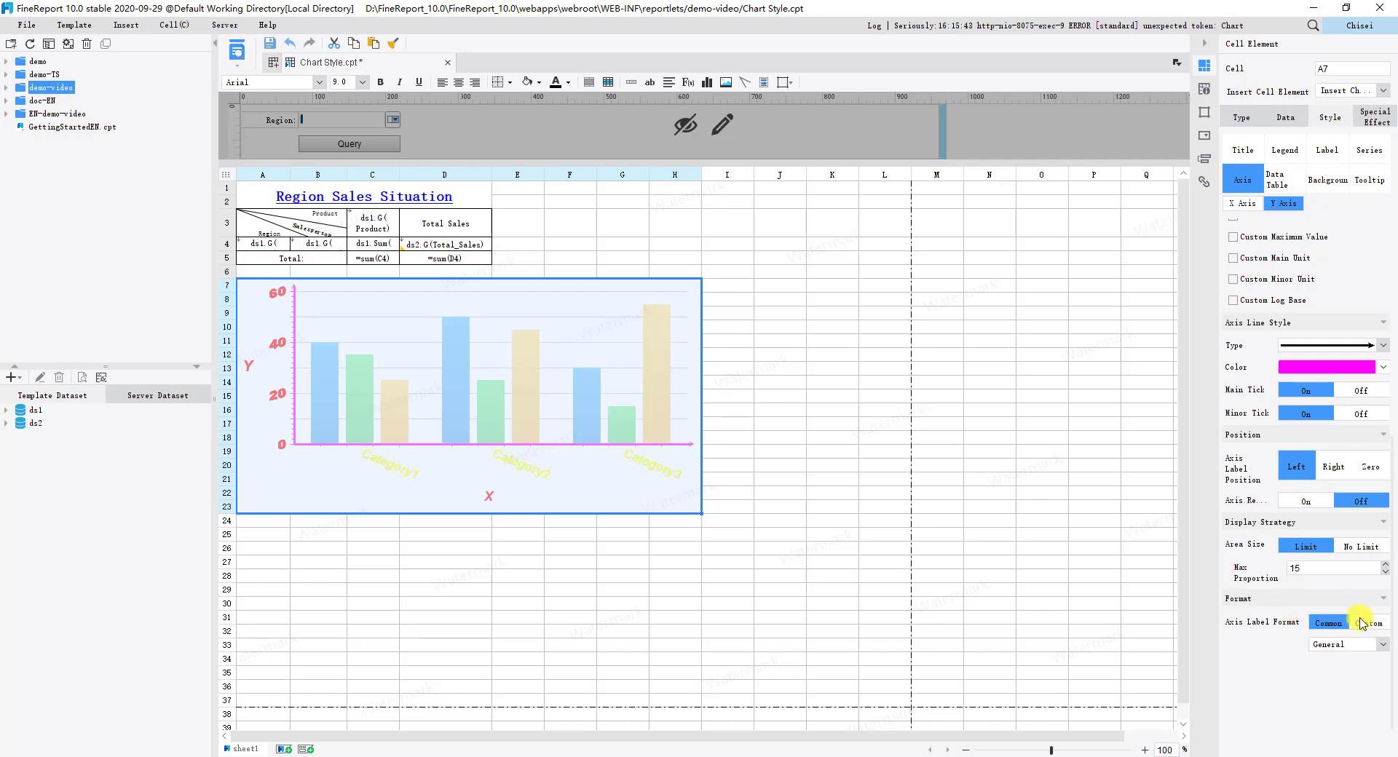
{"action": "left_click", "coordinate": [1375, 644]}
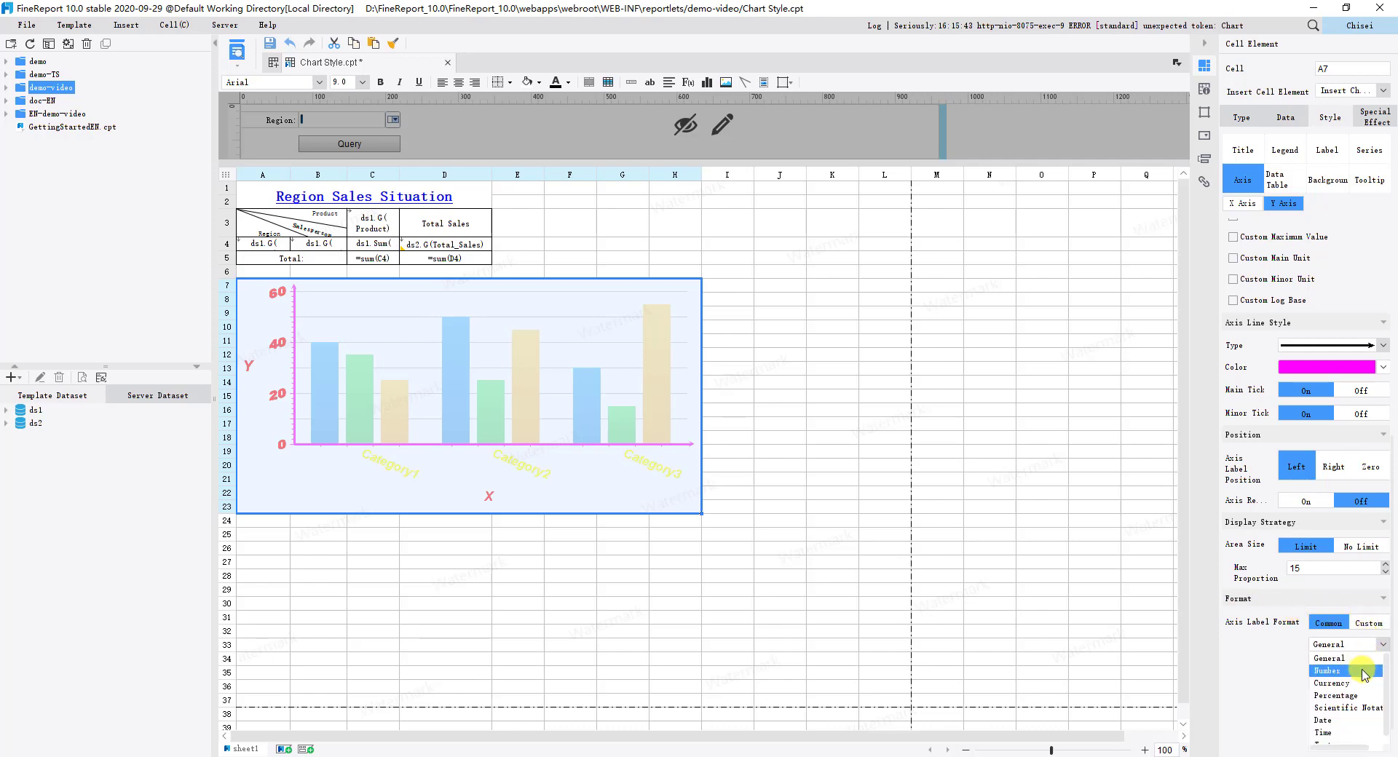
{"action": "left_click", "coordinate": [1366, 671]}
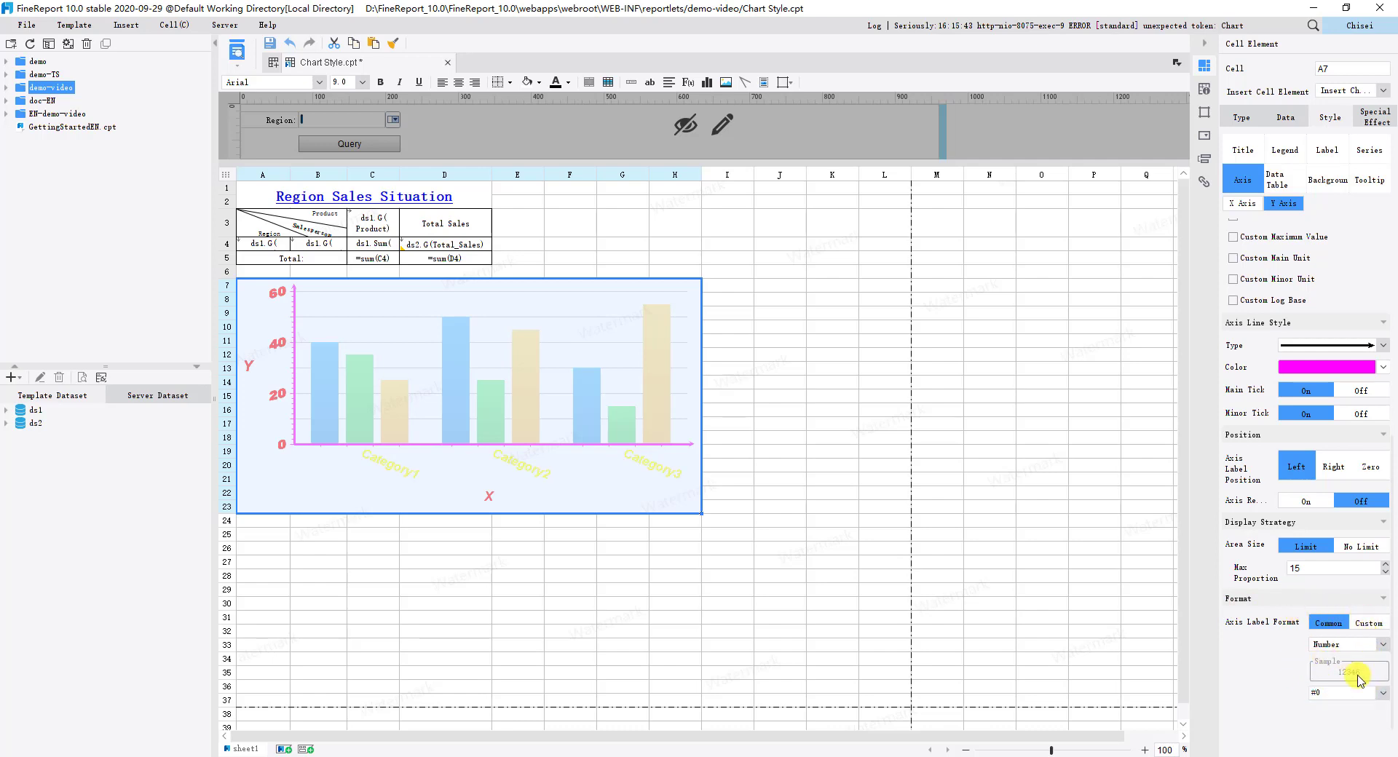
{"action": "left_click", "coordinate": [1369, 624]}
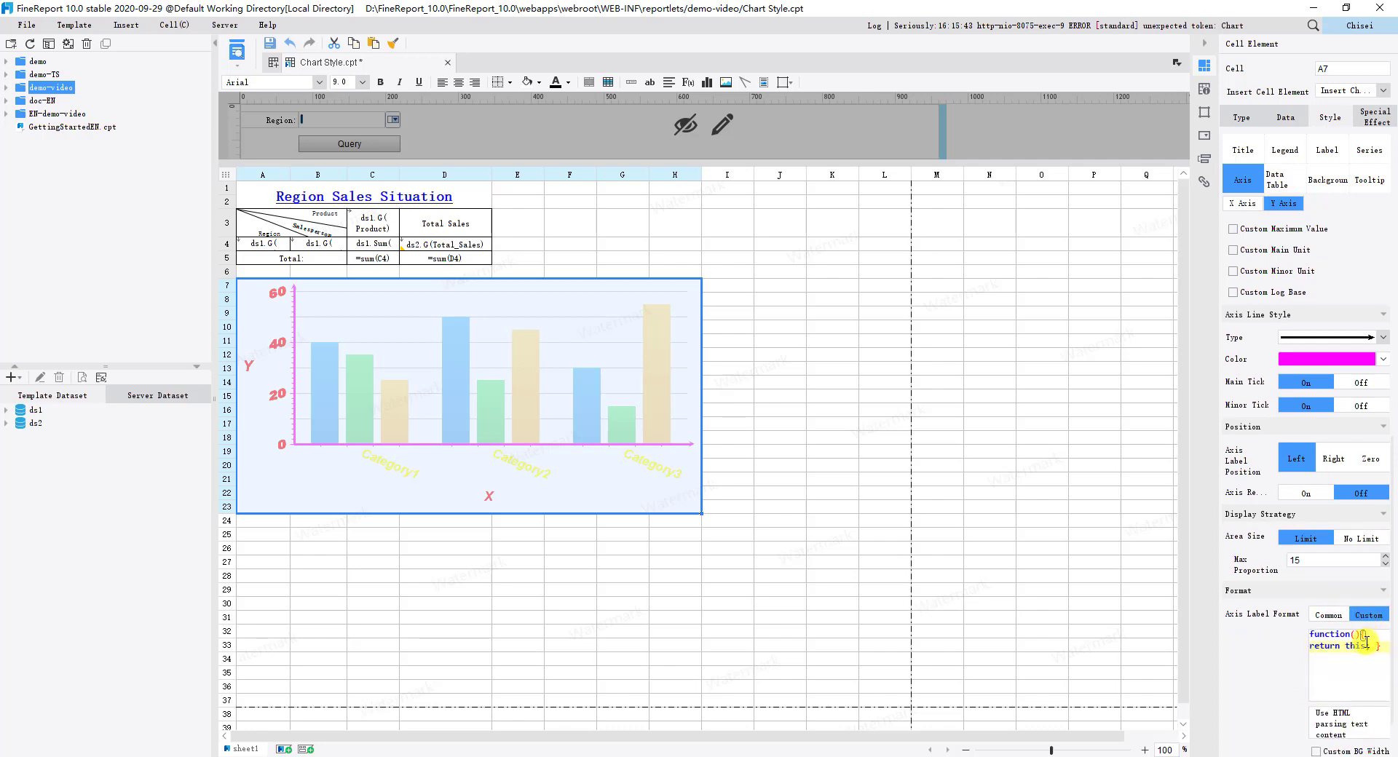
{"action": "left_click", "coordinate": [1328, 616]}
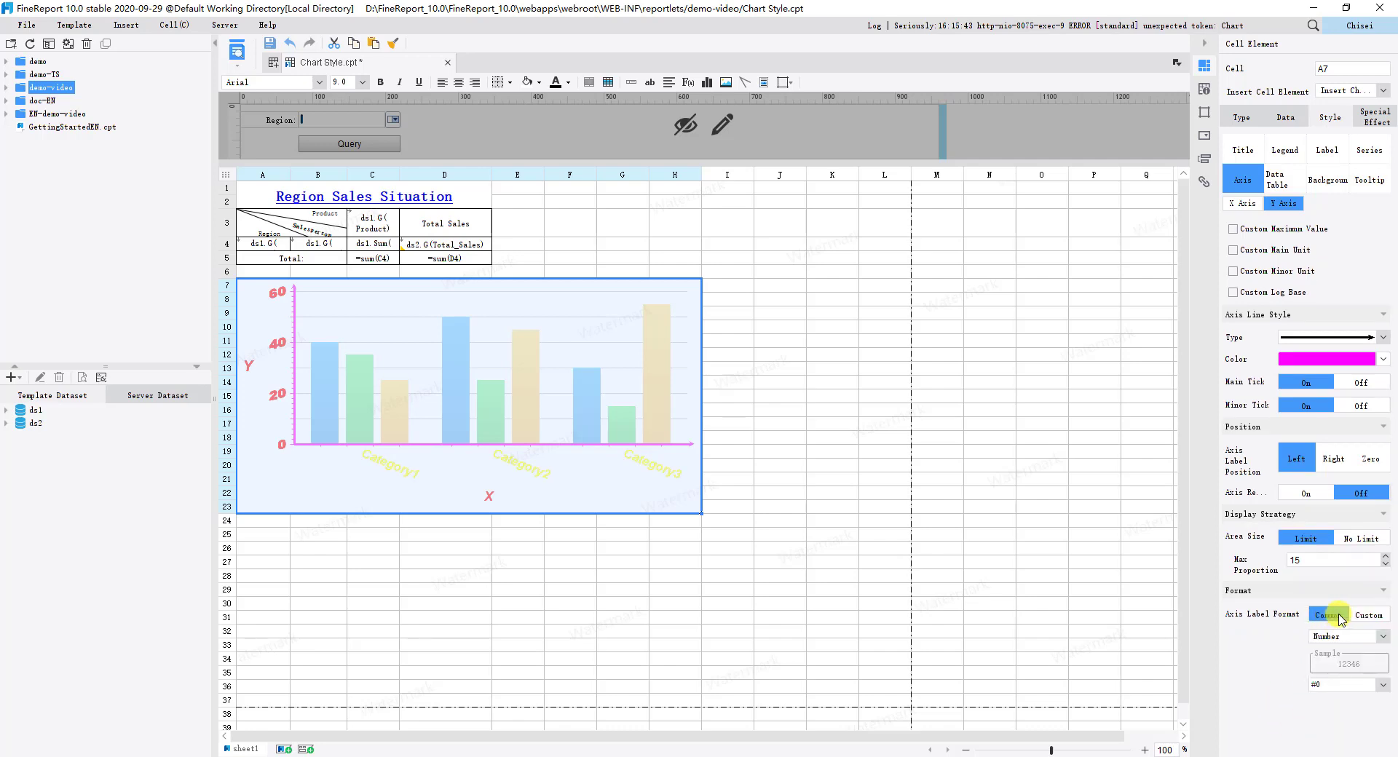
Preview the report in the browser and run the query for the East China region.
{"action": "left_click", "coordinate": [237, 51]}
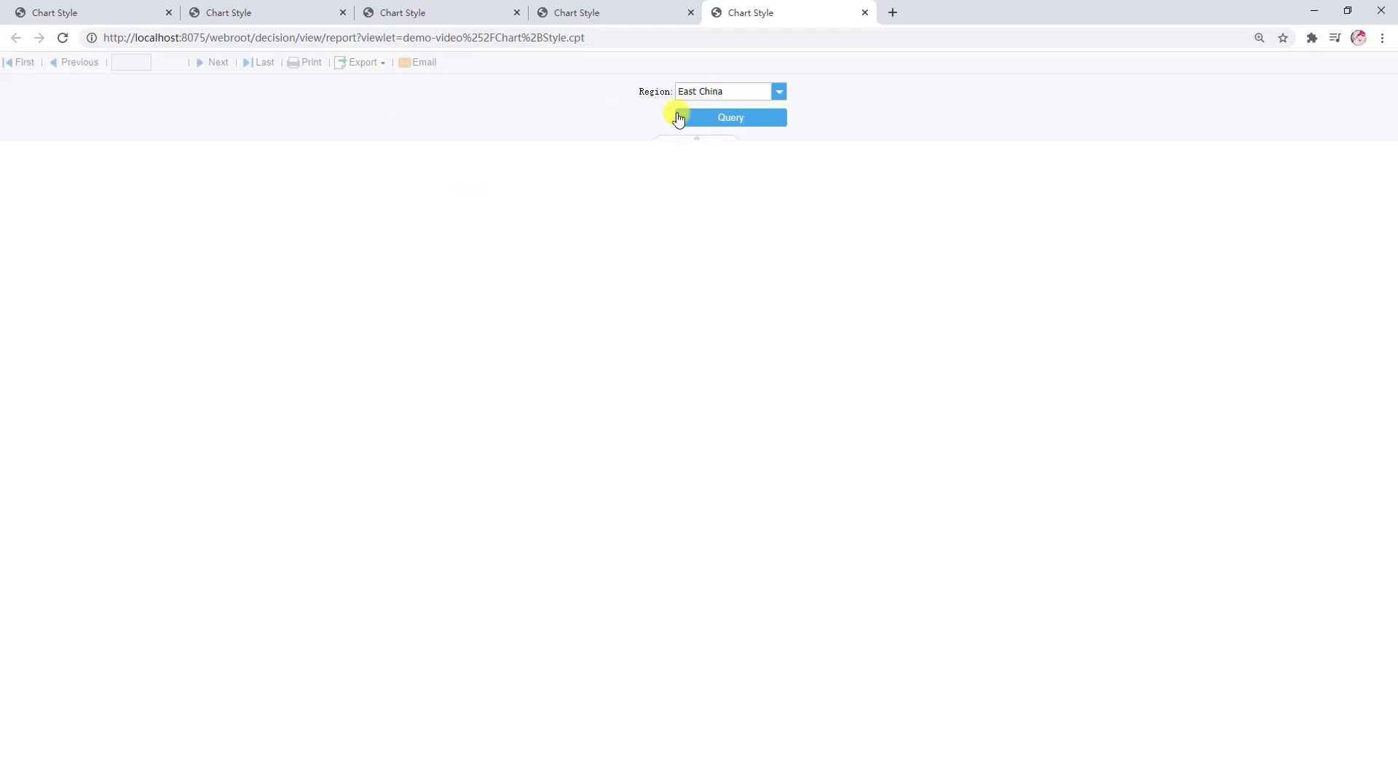
{"action": "left_click", "coordinate": [679, 117]}
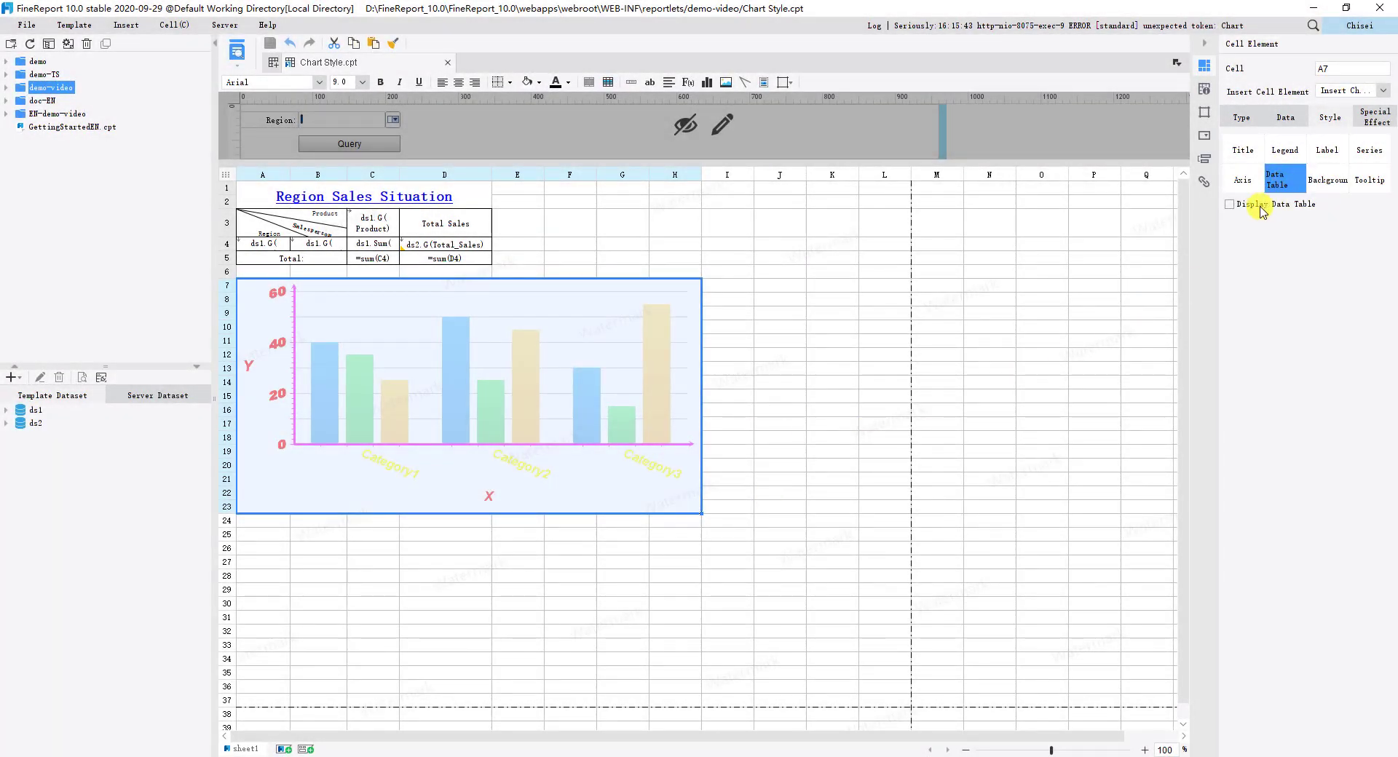
Display the chart's data table with Number as its data type.
{"action": "left_click", "coordinate": [1230, 205]}
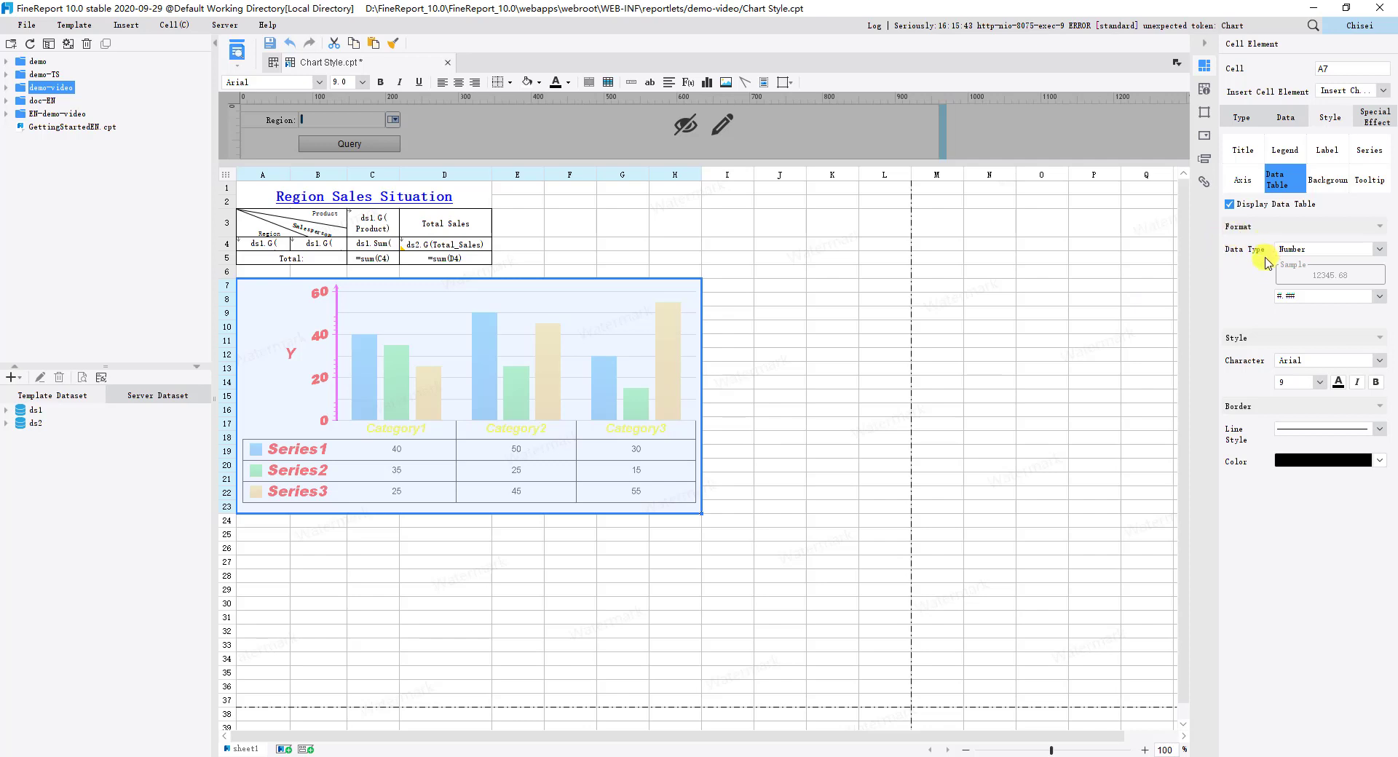
{"action": "left_click", "coordinate": [1293, 249]}
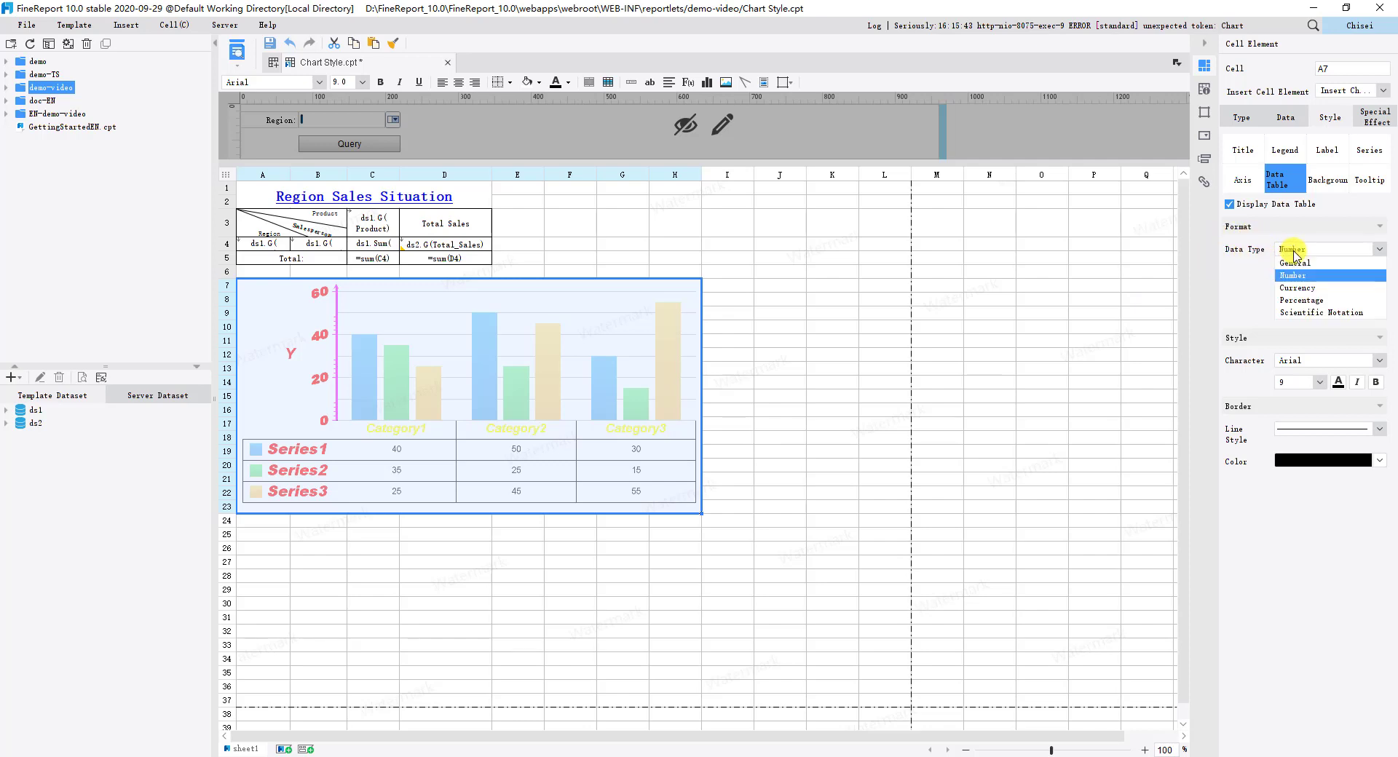
{"action": "left_click", "coordinate": [1293, 264]}
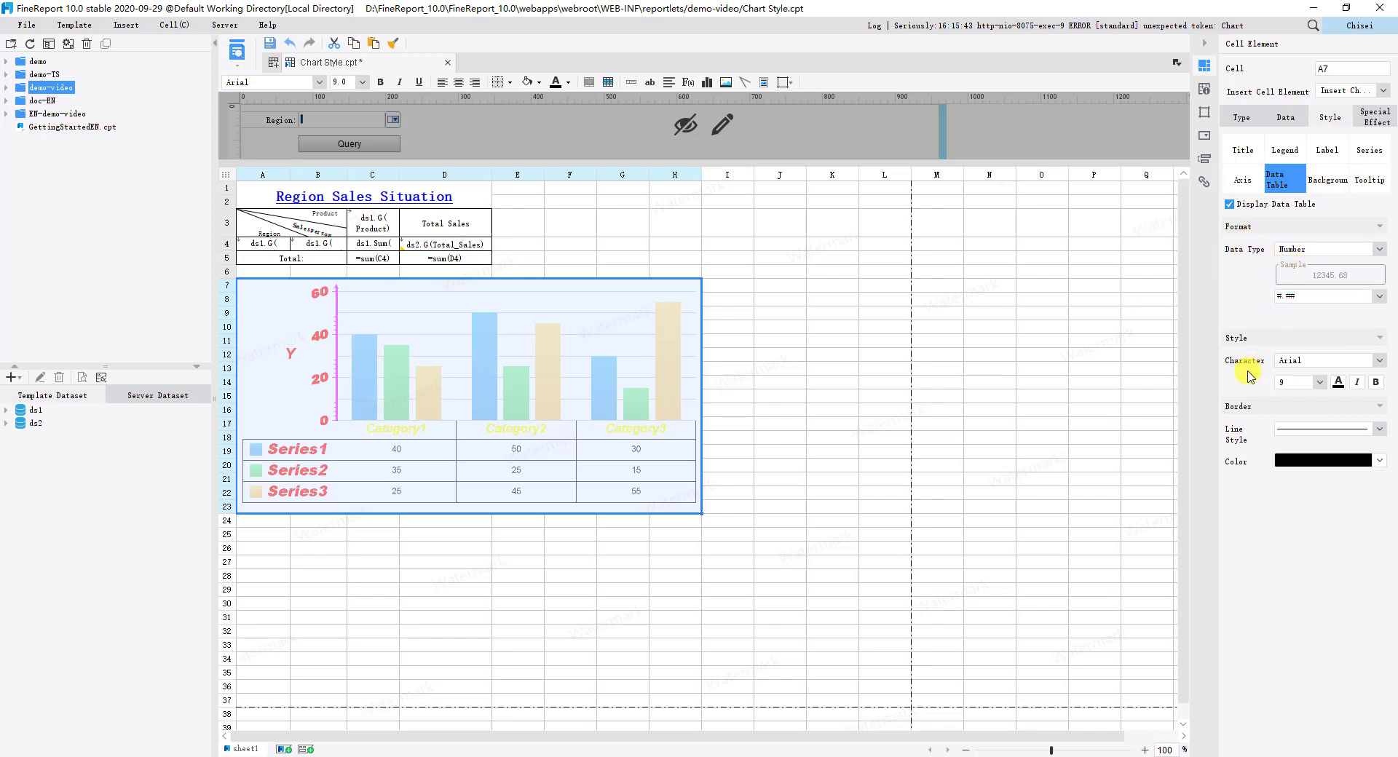
Set the data table's font to Arial Black, size 11, in red, italic and bold.
{"action": "left_click", "coordinate": [1294, 360]}
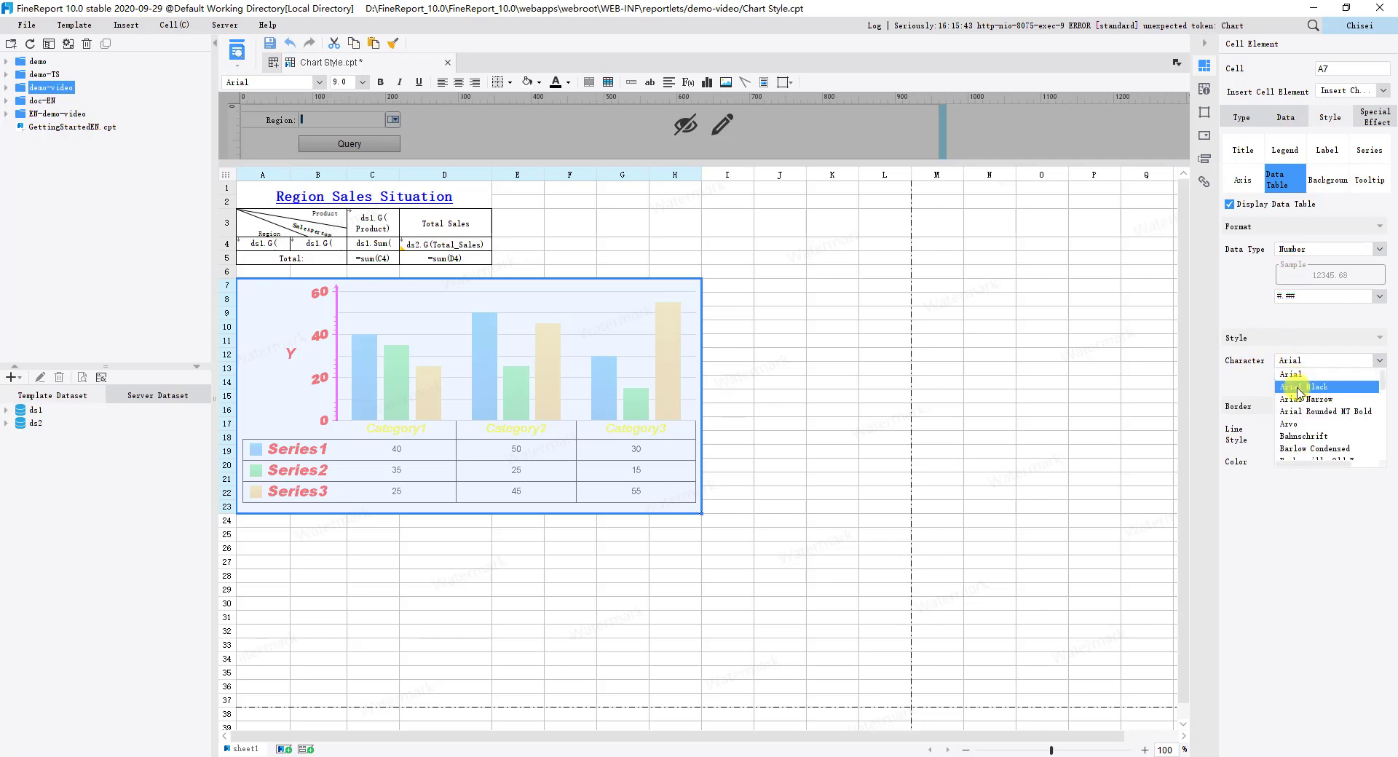
{"action": "left_click", "coordinate": [1299, 393]}
{"action": "left_click", "coordinate": [1300, 382]}
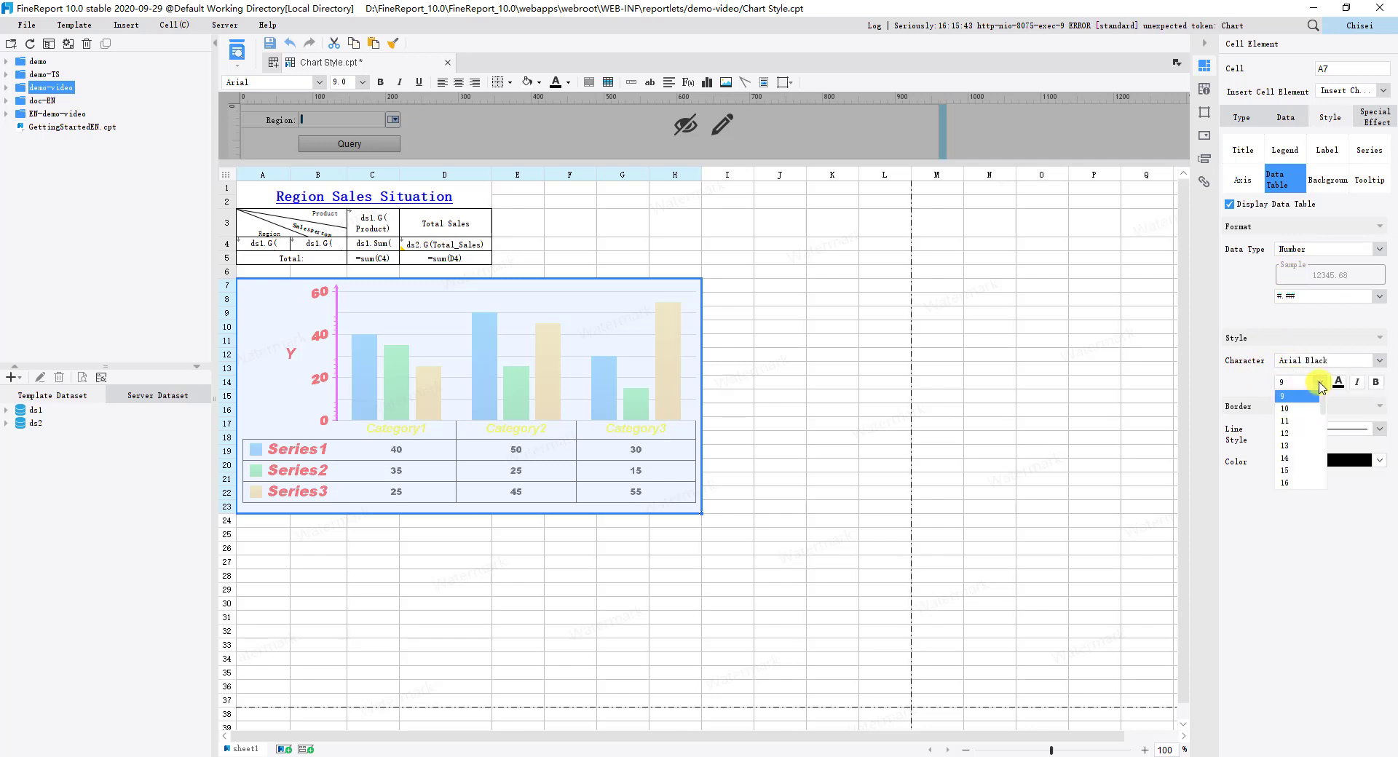
{"action": "left_click", "coordinate": [1299, 421]}
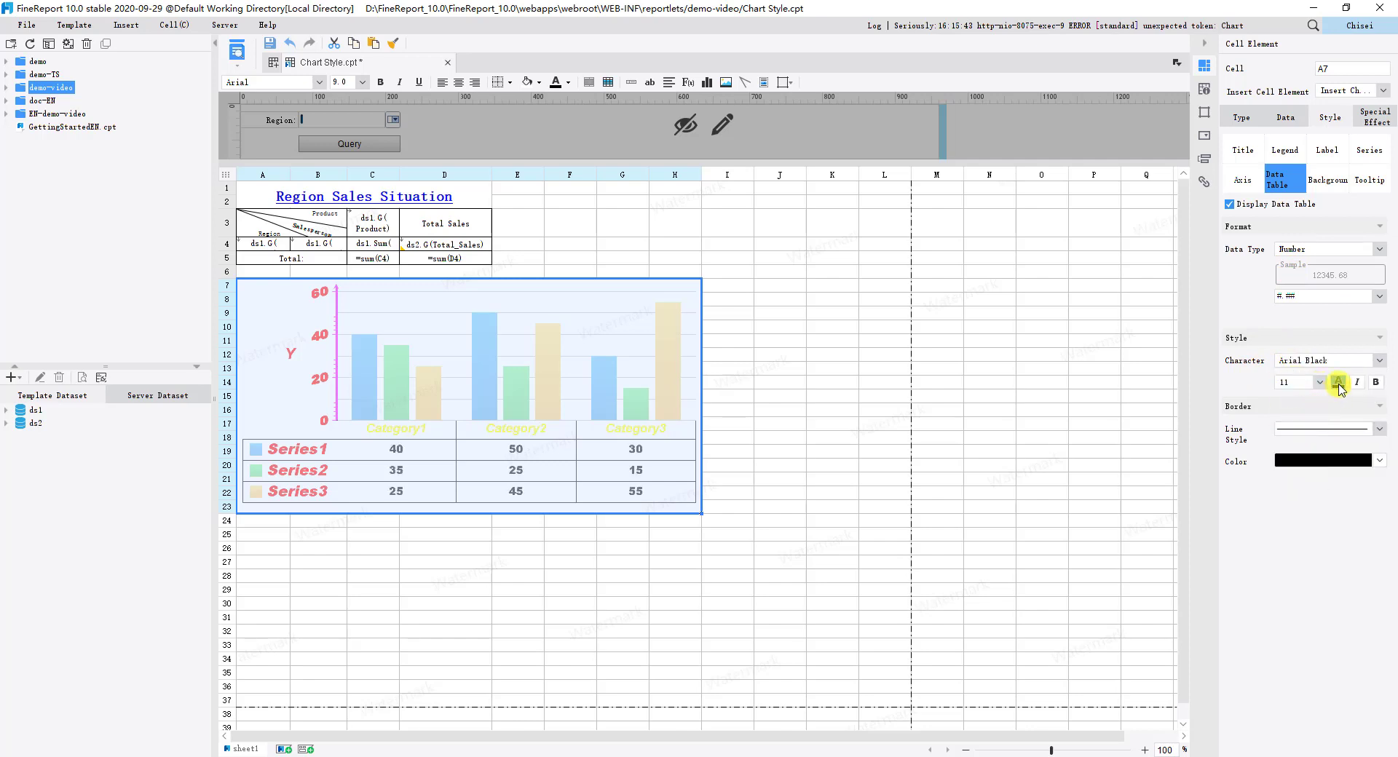
{"action": "left_click", "coordinate": [1338, 384]}
{"action": "left_click", "coordinate": [1296, 447]}
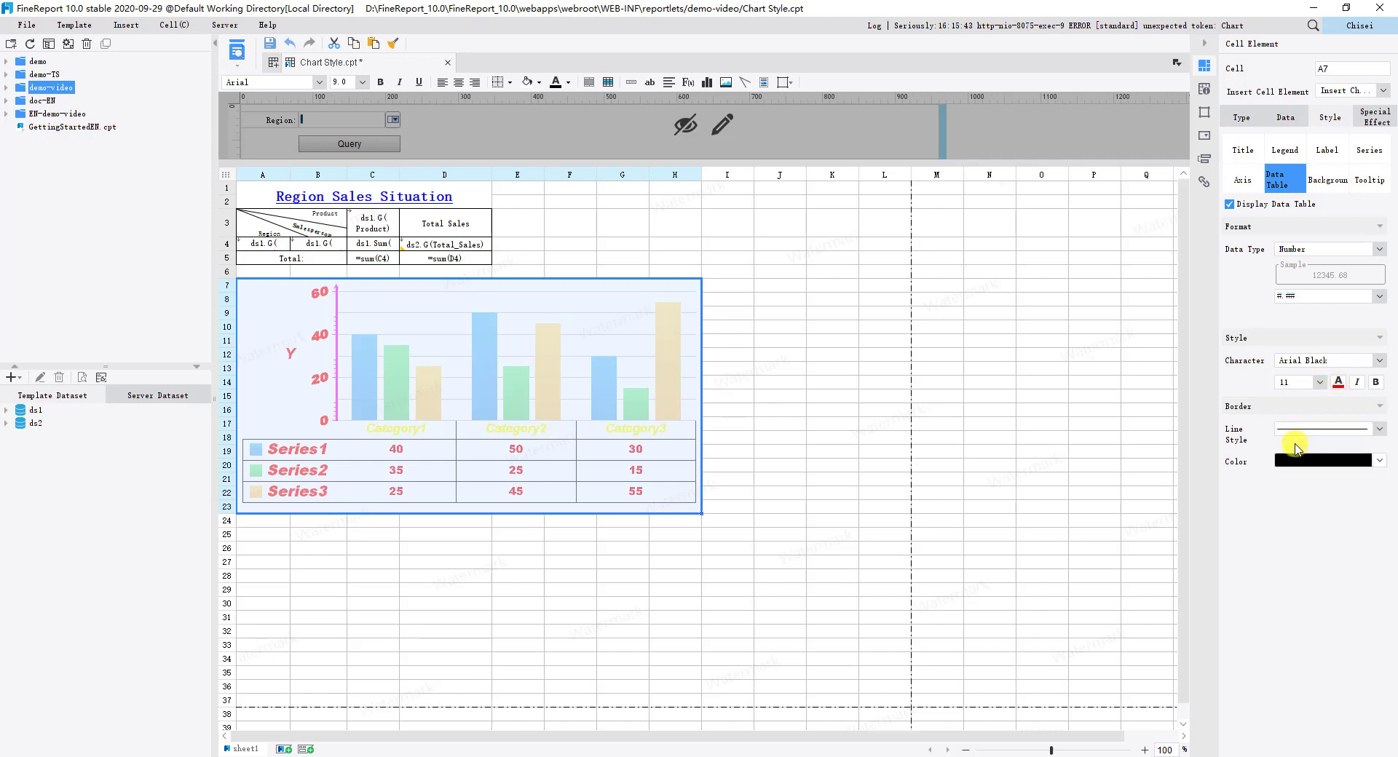
{"action": "left_click", "coordinate": [1357, 382]}
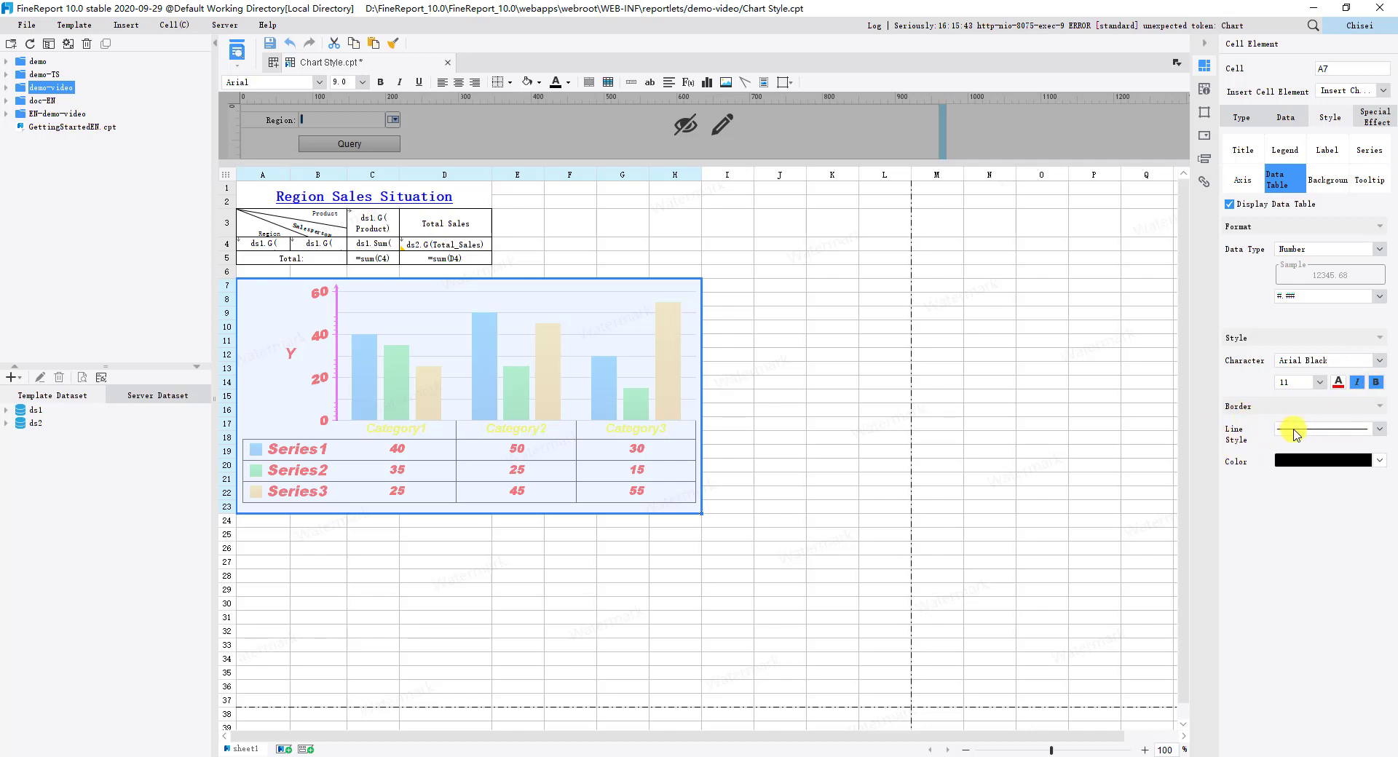
Give the data table's border a thicker line style and make it red.
{"action": "left_click", "coordinate": [1289, 468]}
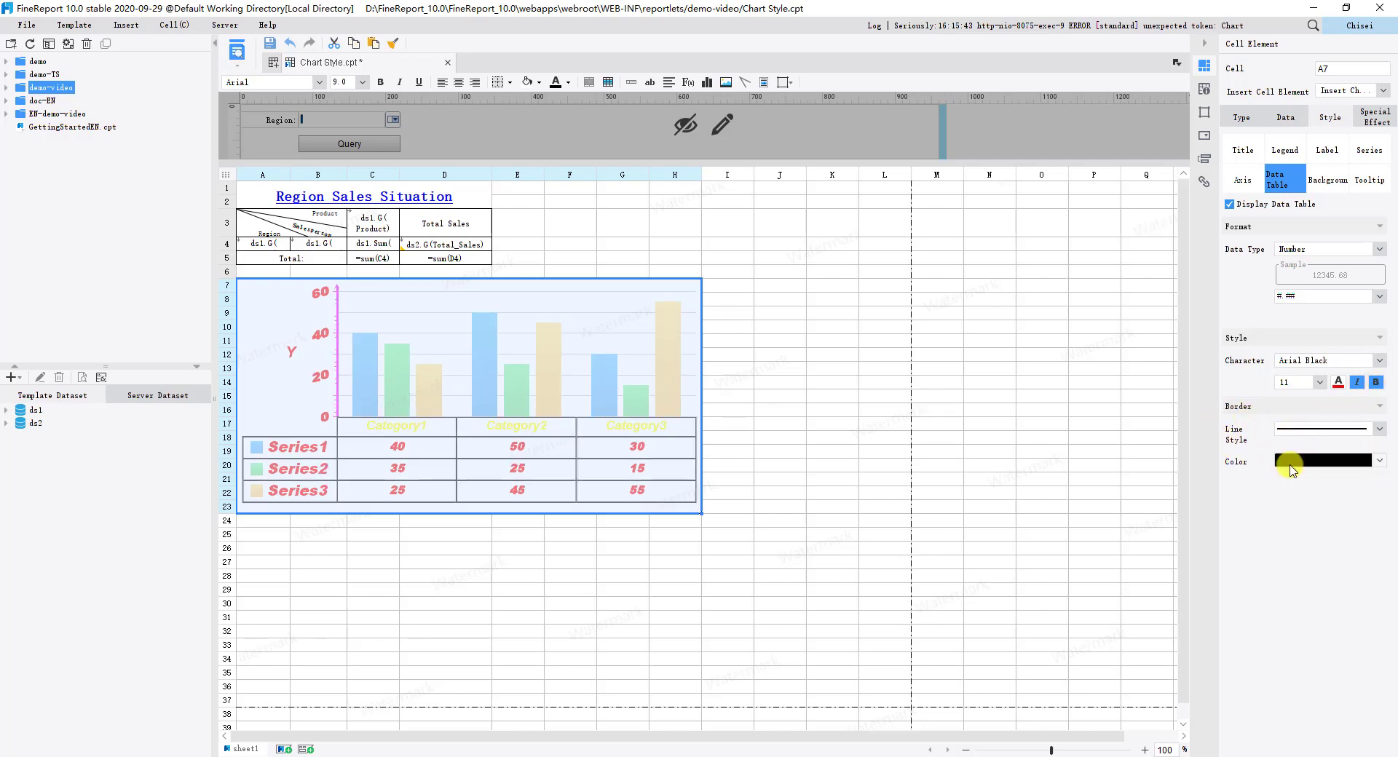
{"action": "left_click", "coordinate": [1294, 465]}
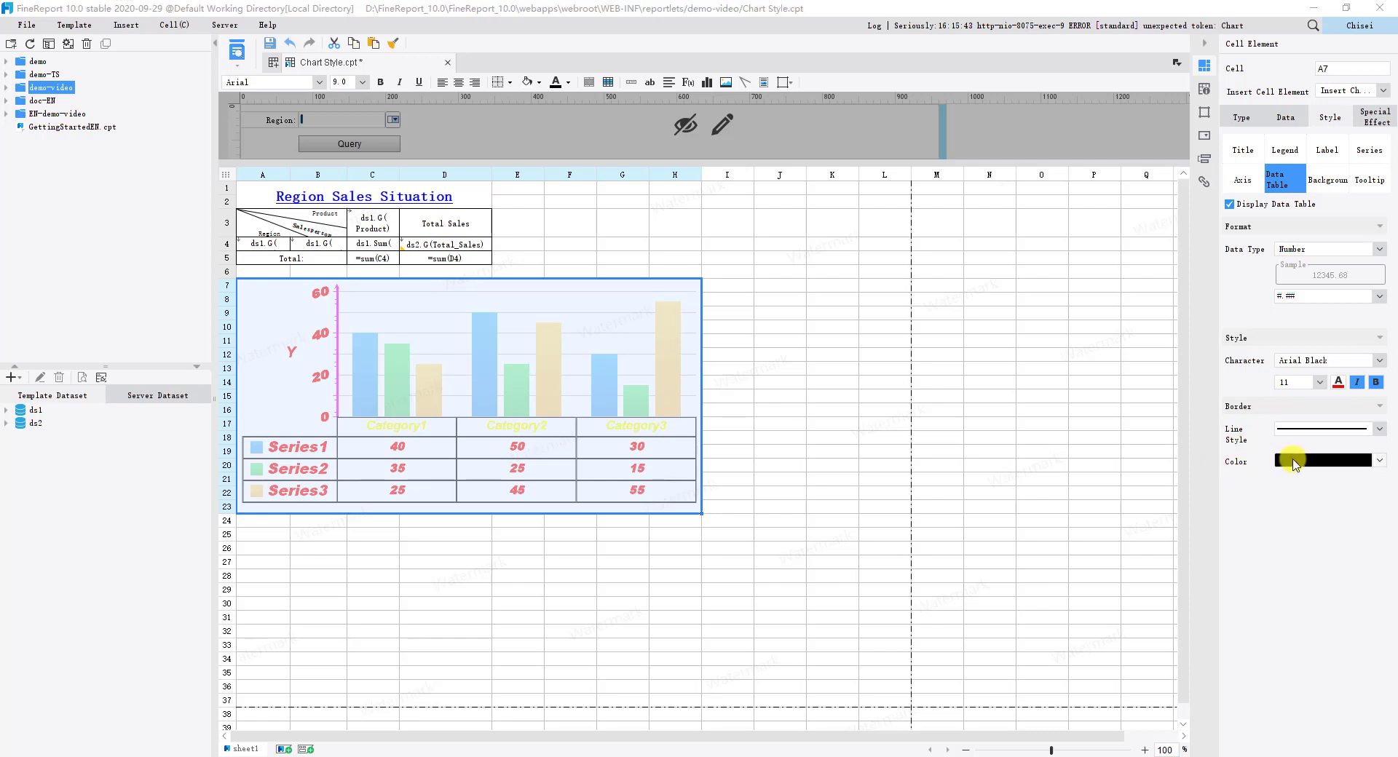
{"action": "left_click", "coordinate": [1290, 544]}
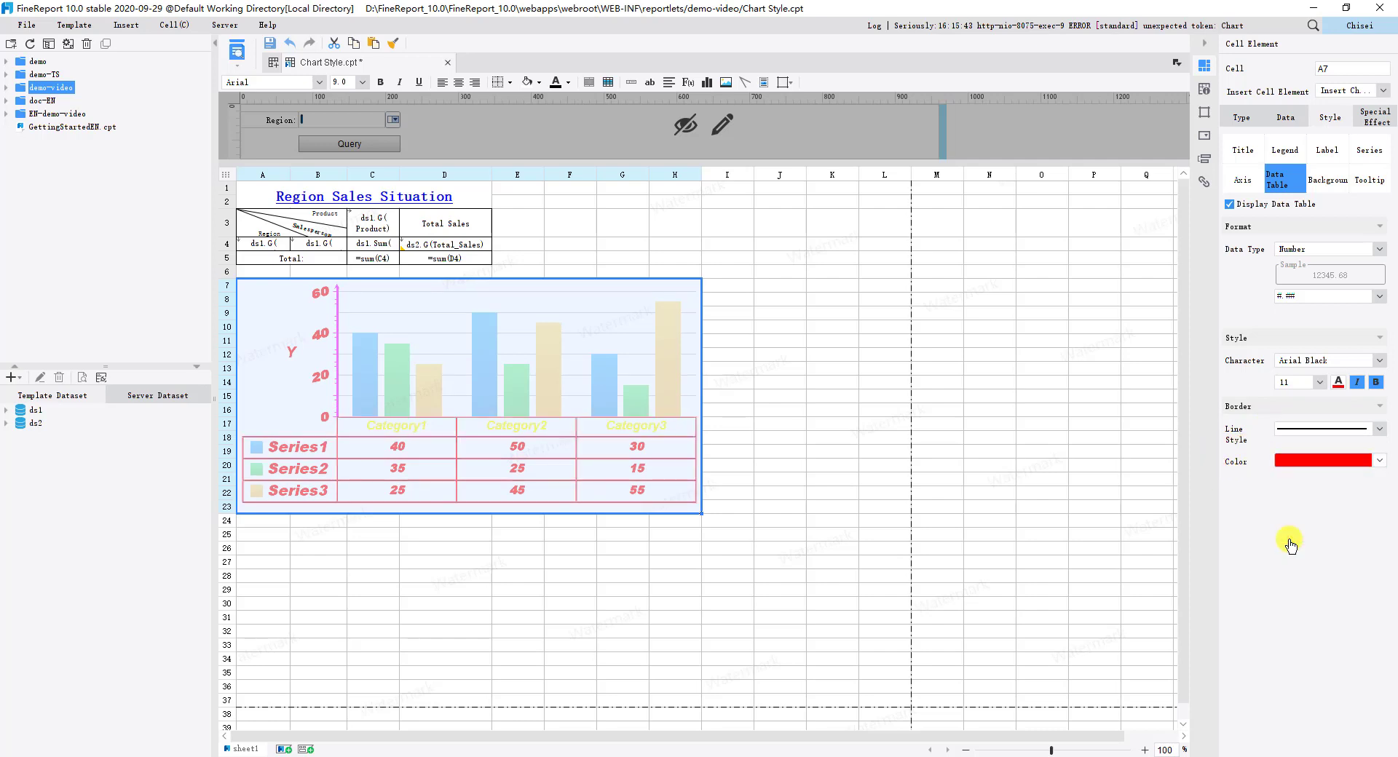
Preview the report with the data table in the browser and query the East China data.
{"action": "left_click", "coordinate": [237, 51]}
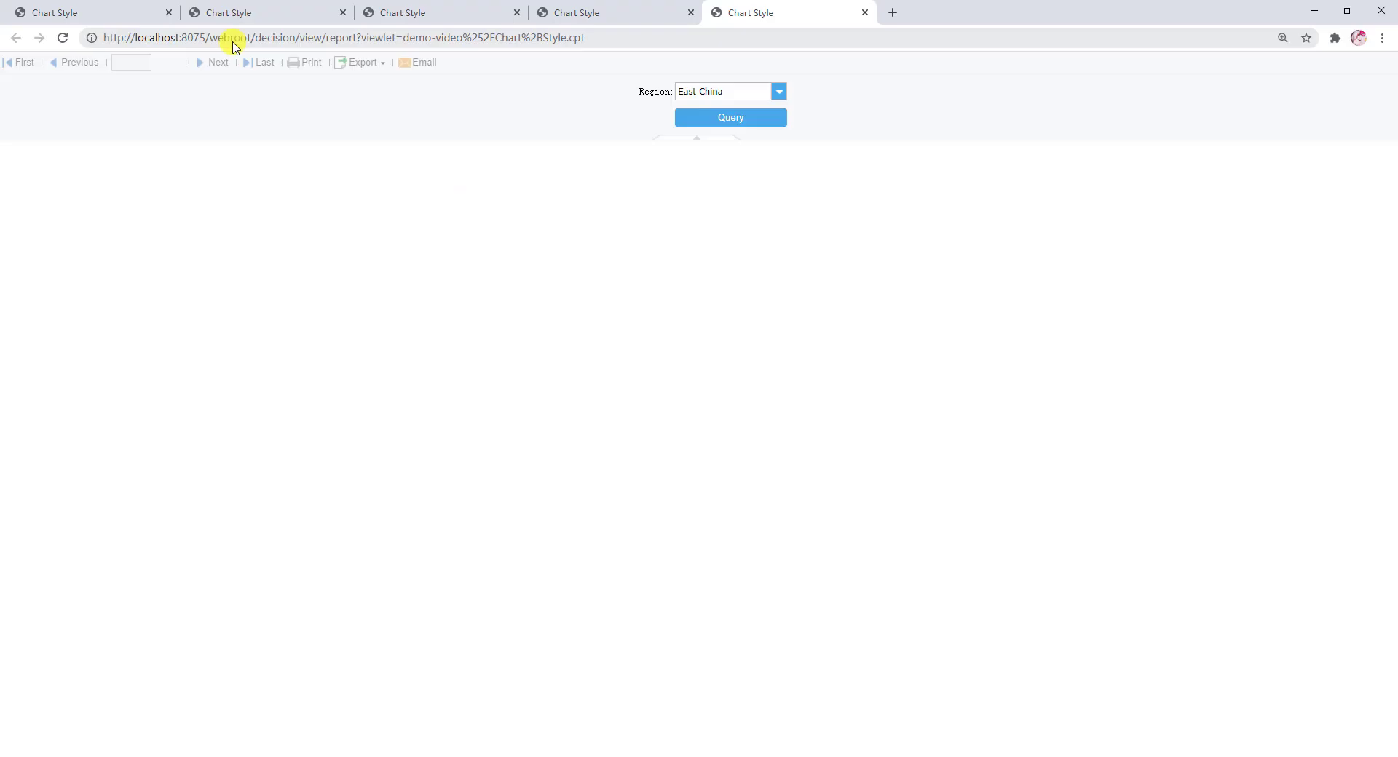
{"action": "left_click", "coordinate": [726, 122]}
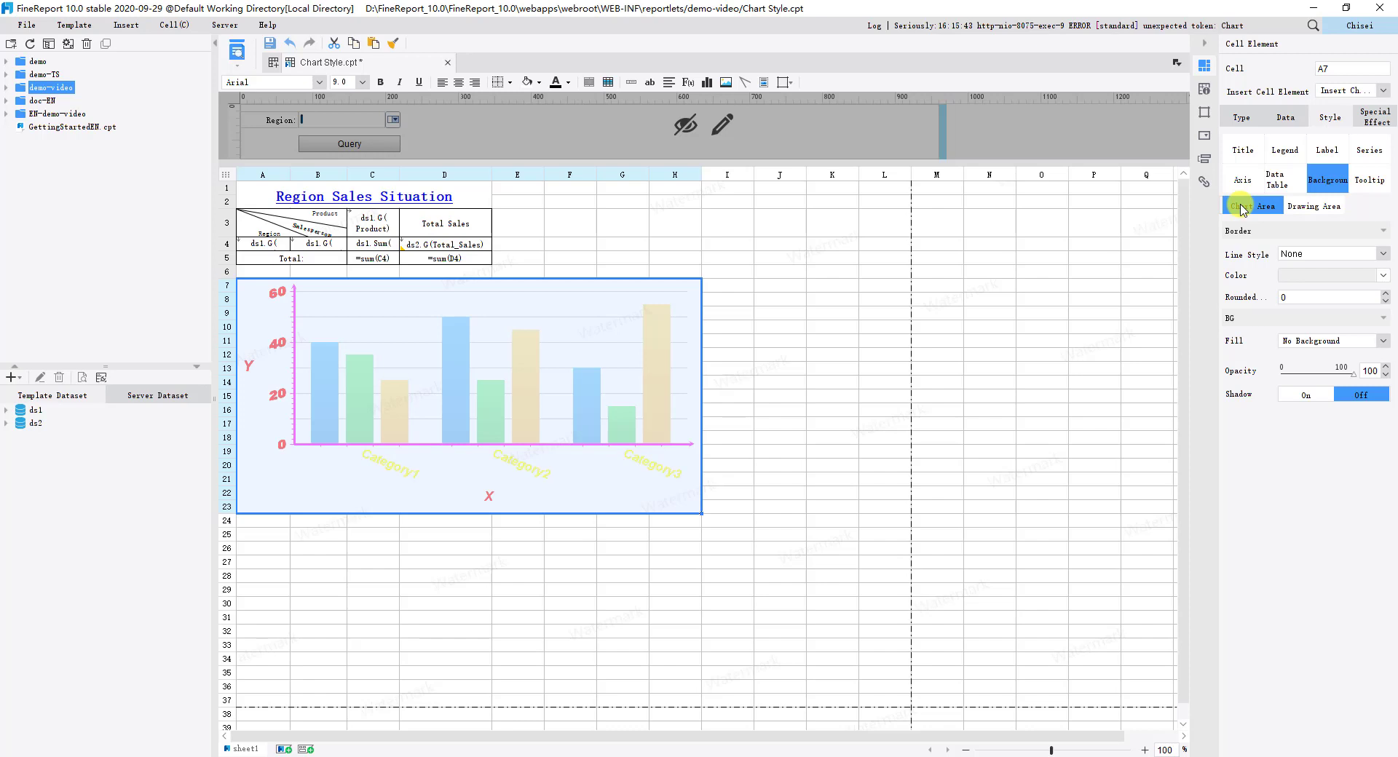
Give the chart area's border a thicker line style in cyan with a corner rounding of 20.
{"action": "left_click", "coordinate": [1300, 255]}
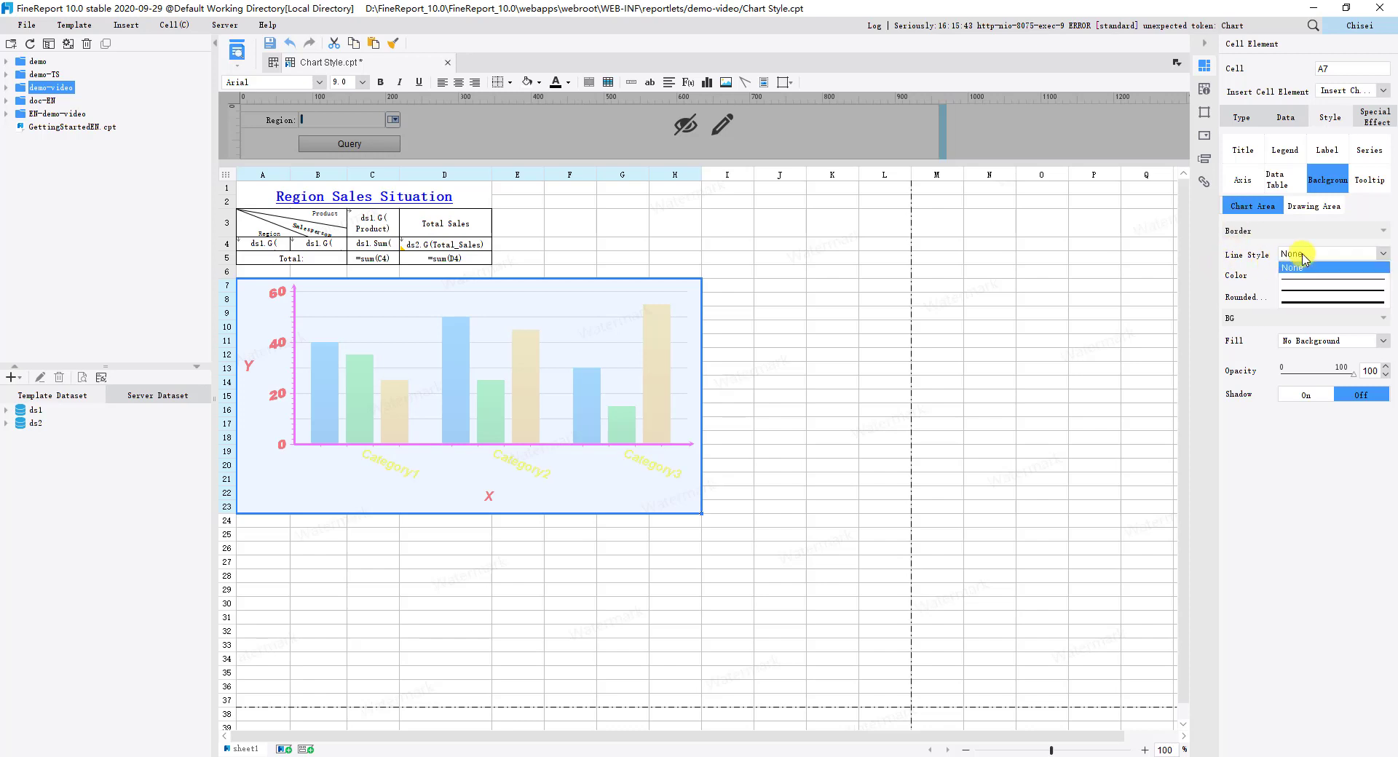
{"action": "left_click", "coordinate": [1309, 291]}
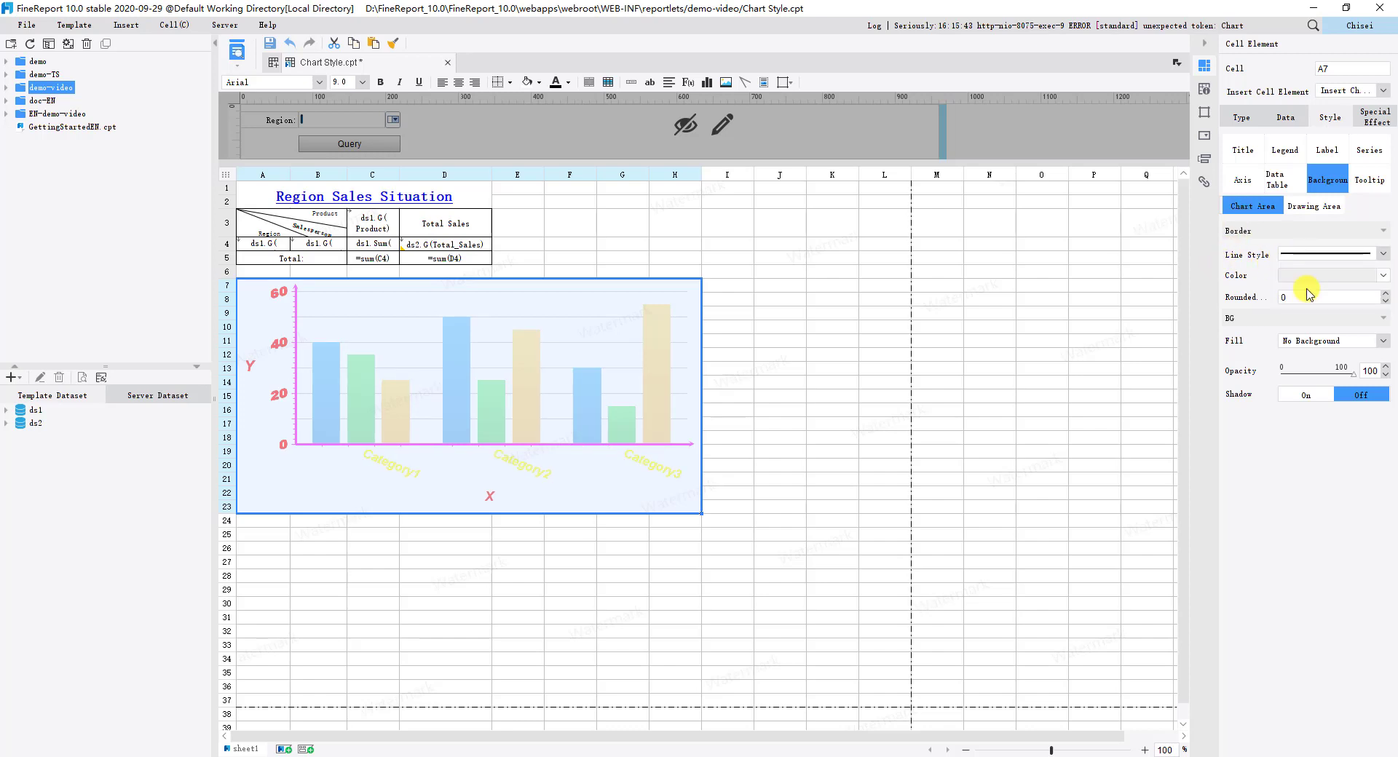
{"action": "left_click", "coordinate": [1376, 276]}
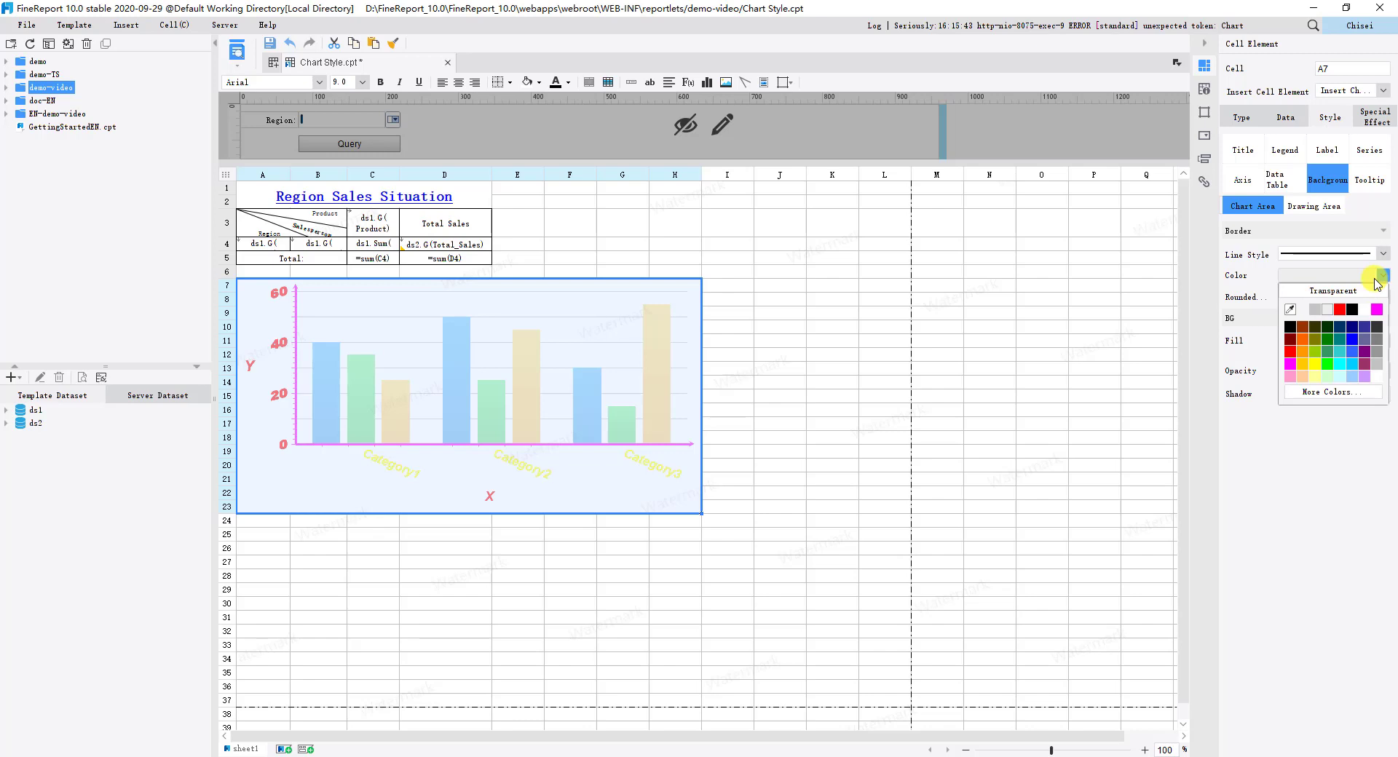
{"action": "left_click", "coordinate": [1339, 364]}
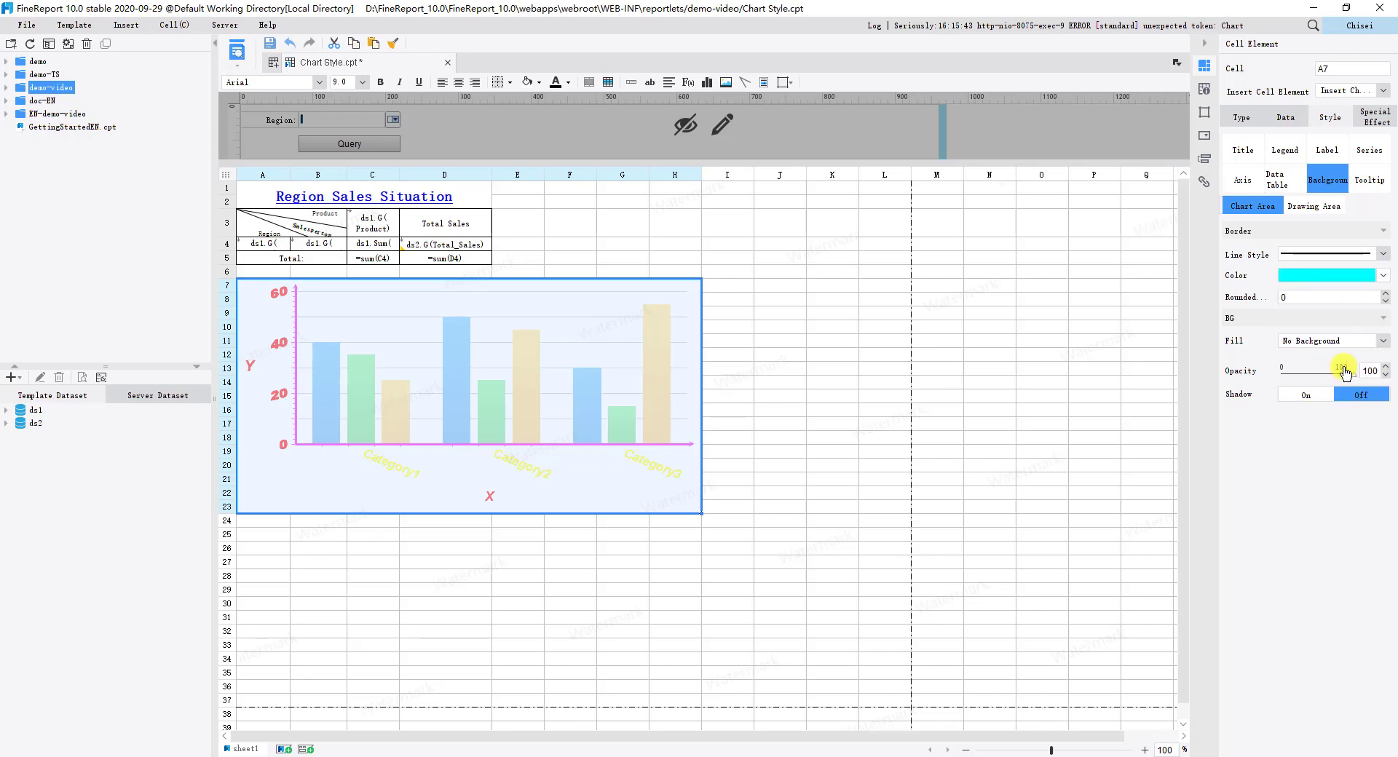
{"action": "left_click", "coordinate": [1325, 300]}
{"action": "double_click", "coordinate": [1294, 300]}
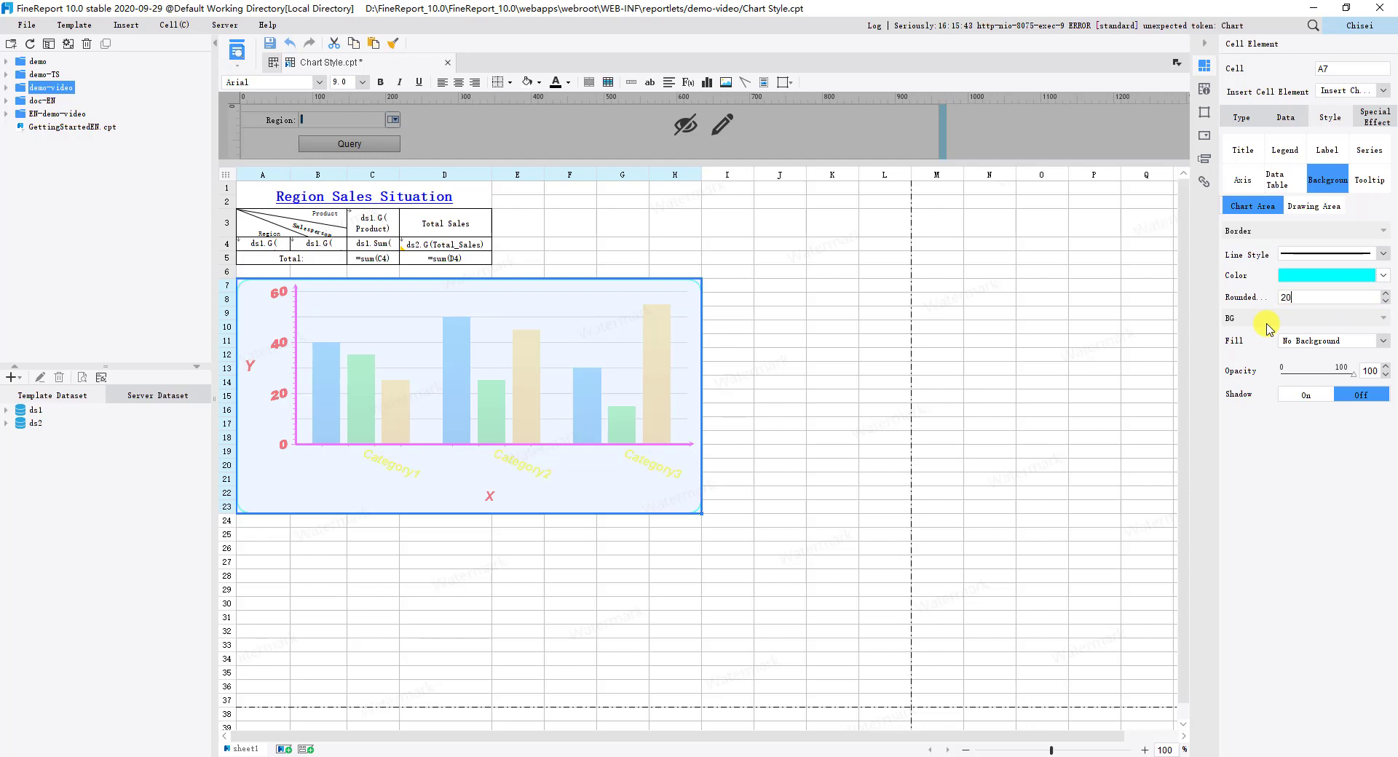
Fill the chart area's background with solid pink at 61 opacity and turn its shadow on.
{"action": "left_click", "coordinate": [1310, 340]}
{"action": "left_click", "coordinate": [1303, 364]}
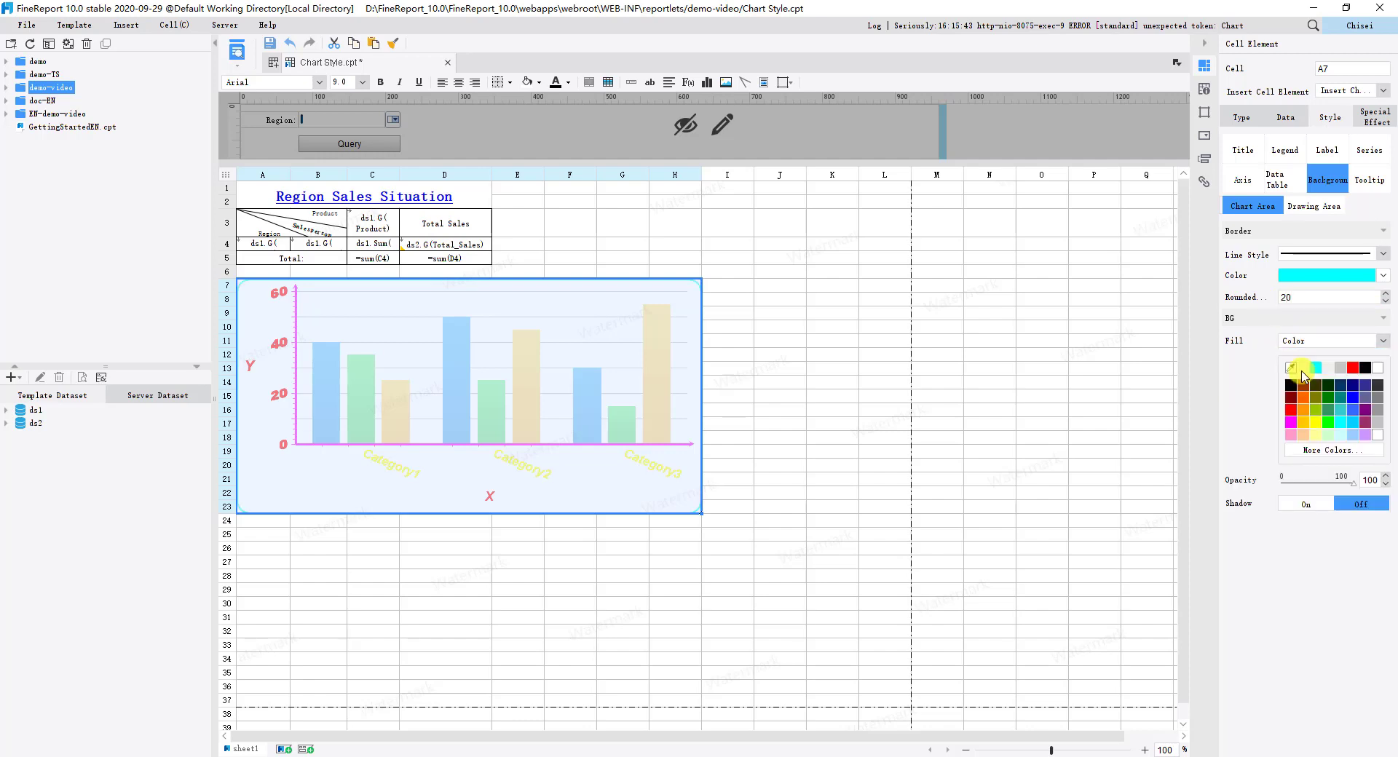
{"action": "left_click", "coordinate": [1291, 435]}
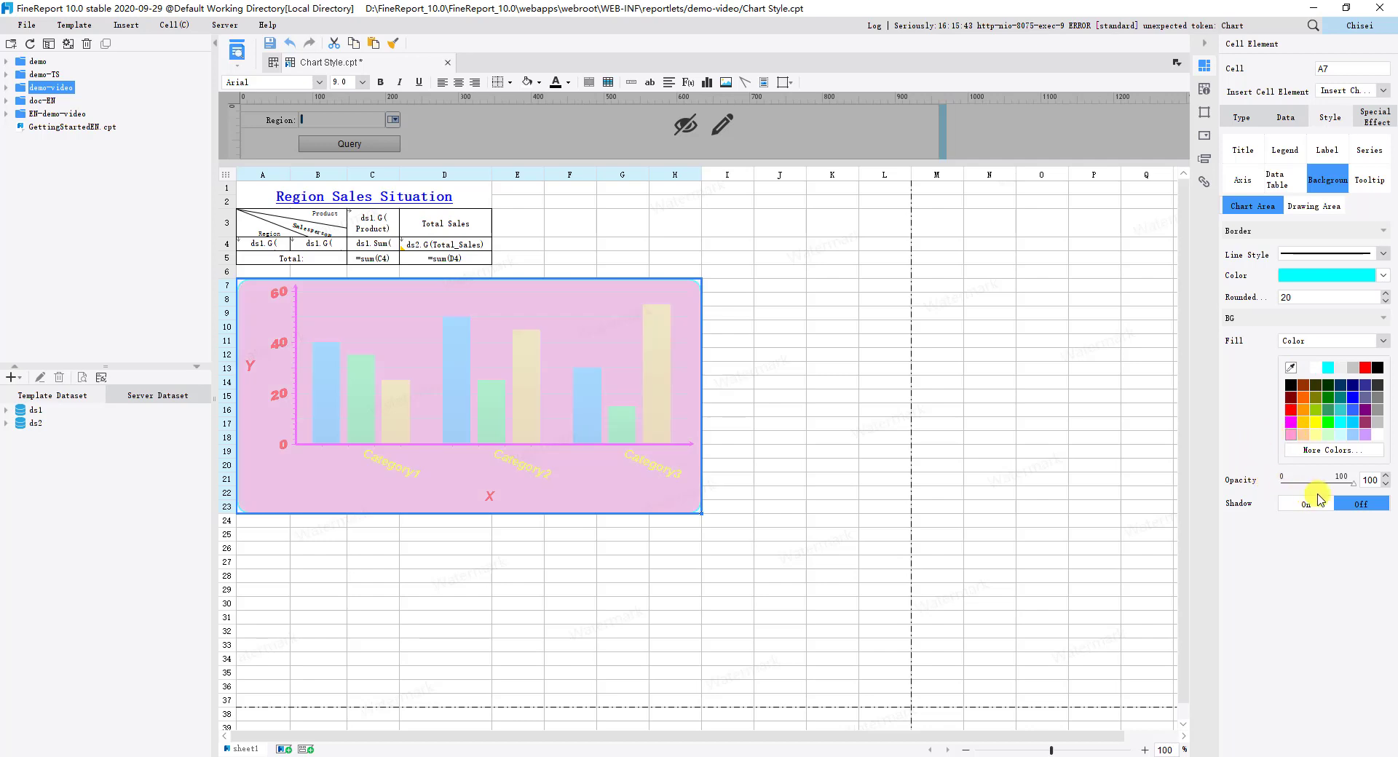
{"action": "left_click_drag", "start_coordinate": [1334, 490], "coordinate": [1326, 490]}
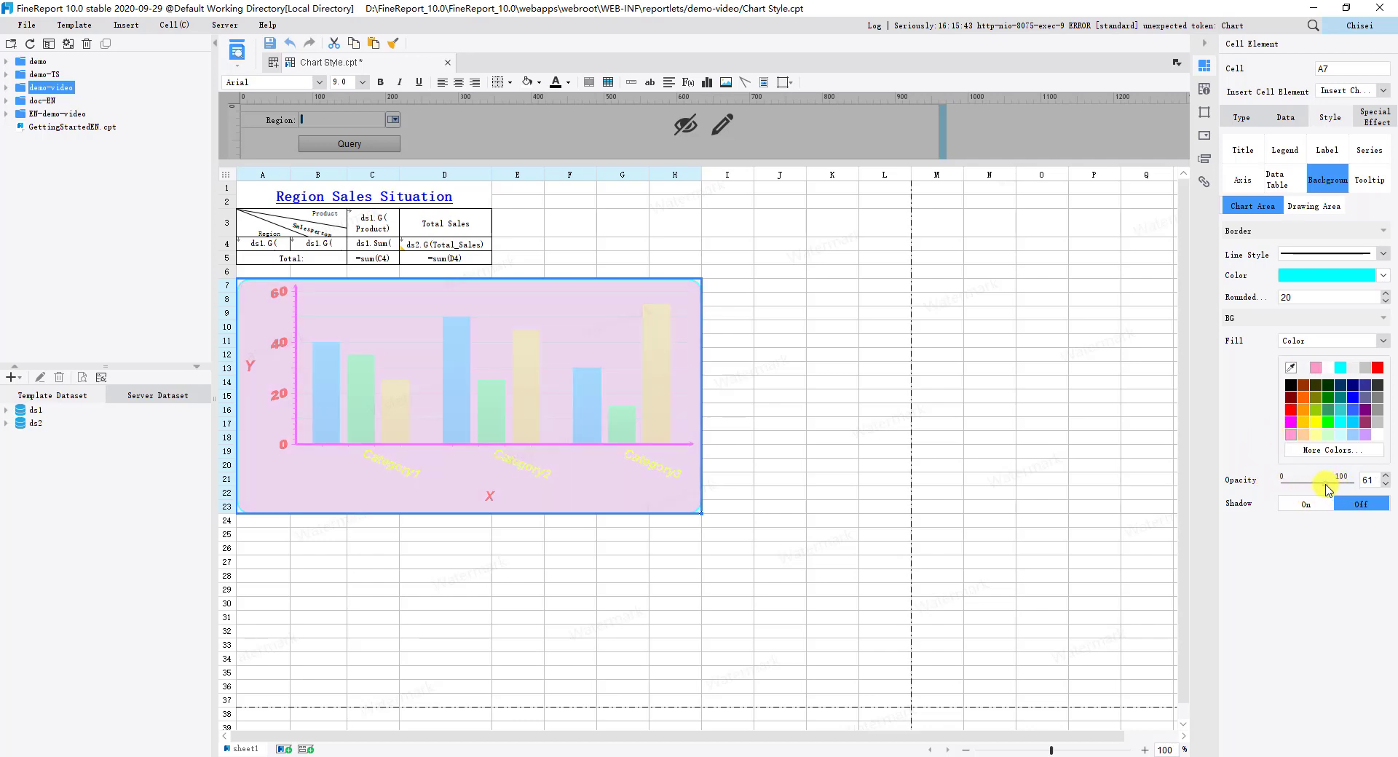
{"action": "left_click", "coordinate": [1318, 504]}
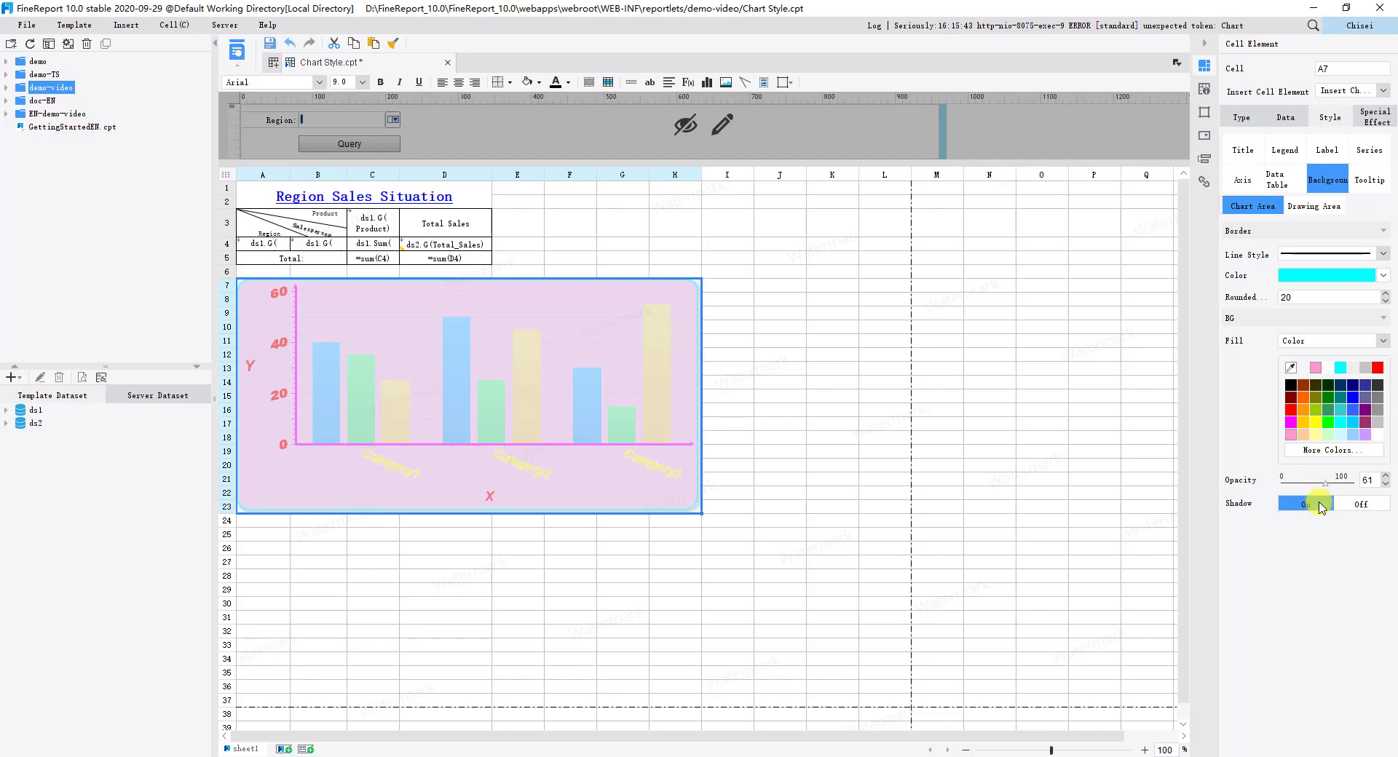
Give the drawing area's border a thicker line style and make it yellow.
{"action": "left_click", "coordinate": [1302, 210]}
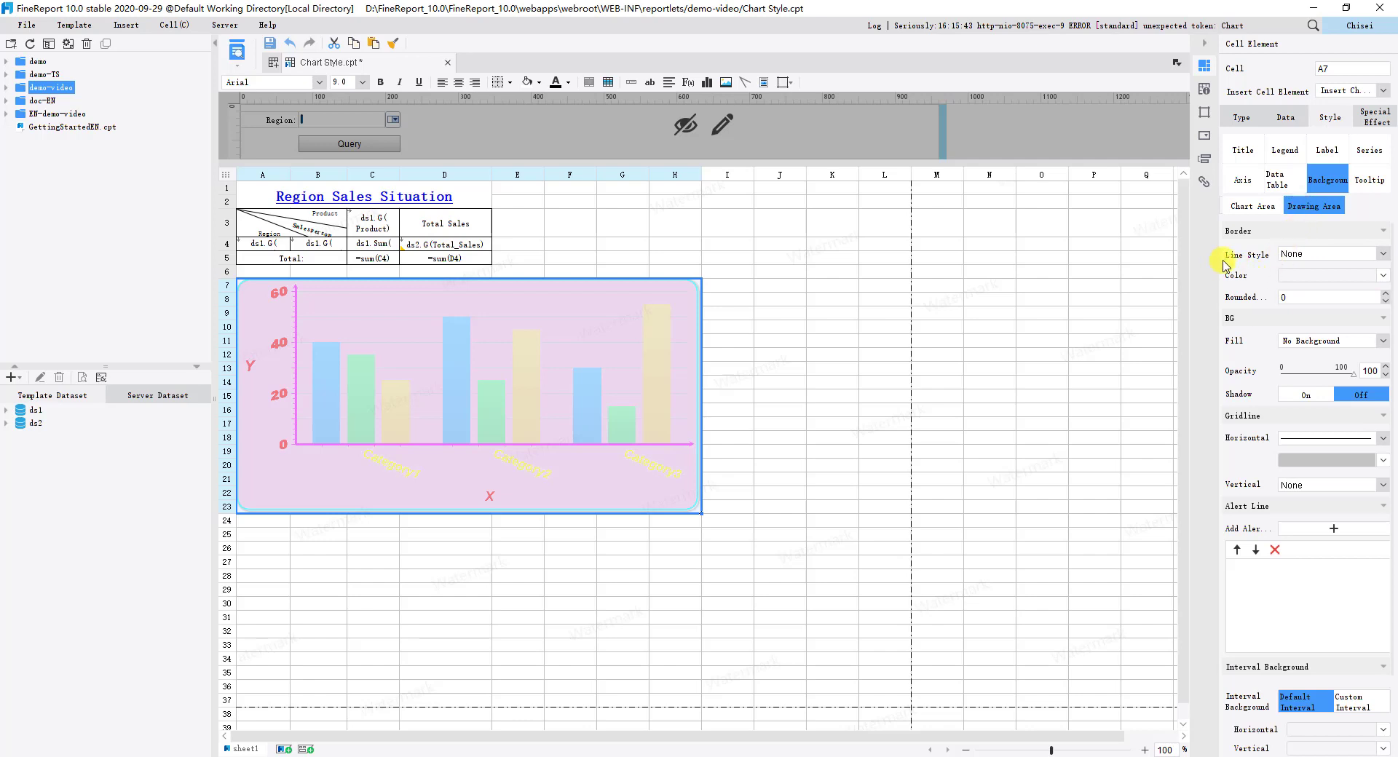
{"action": "left_click", "coordinate": [1299, 255]}
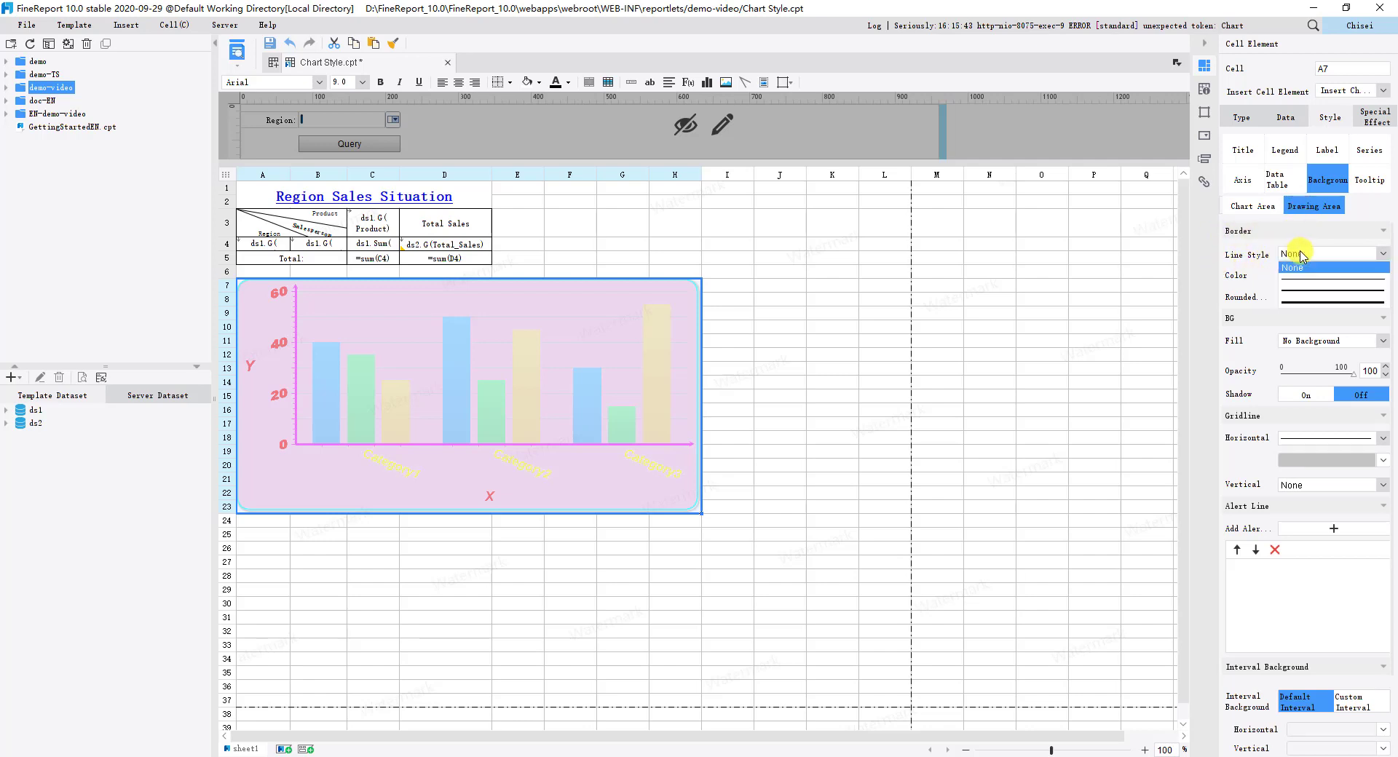
{"action": "left_click", "coordinate": [1302, 291]}
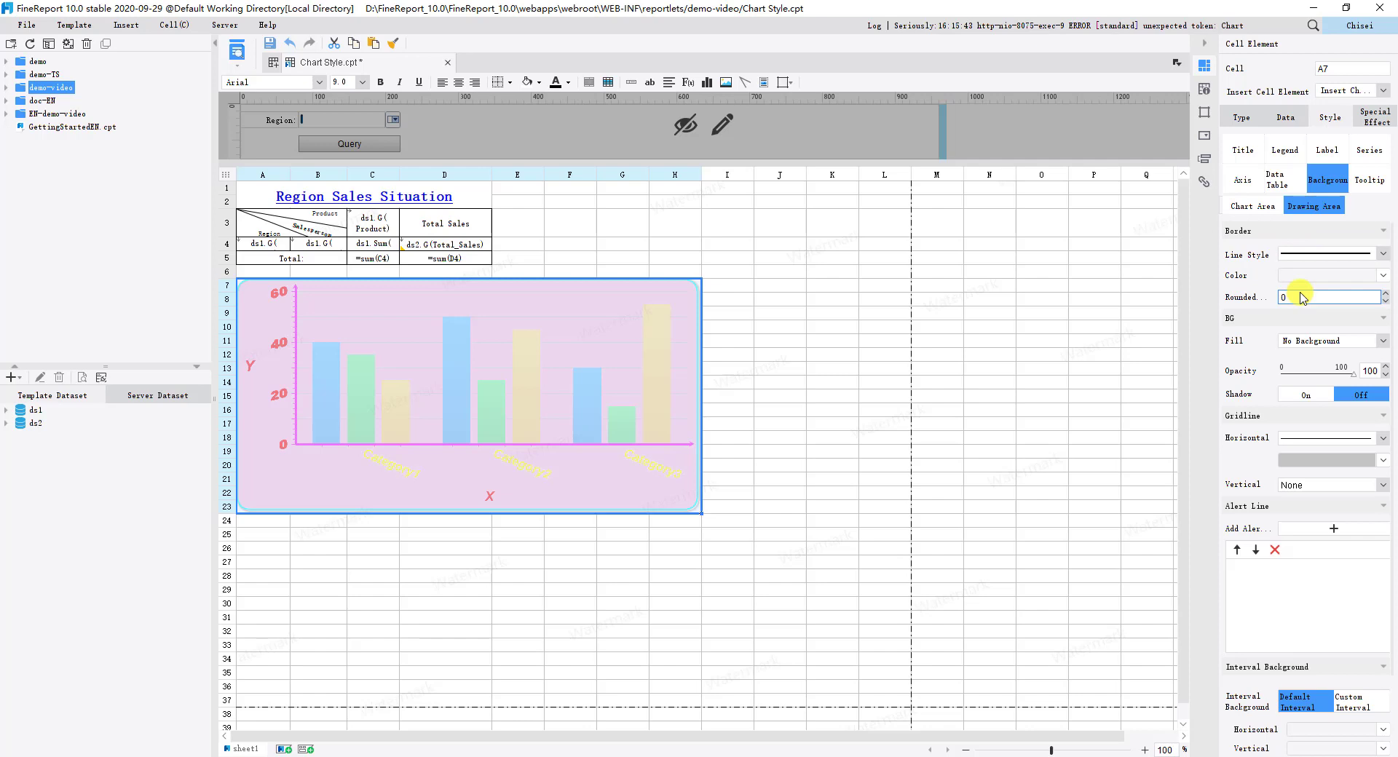
{"action": "left_click", "coordinate": [1351, 276]}
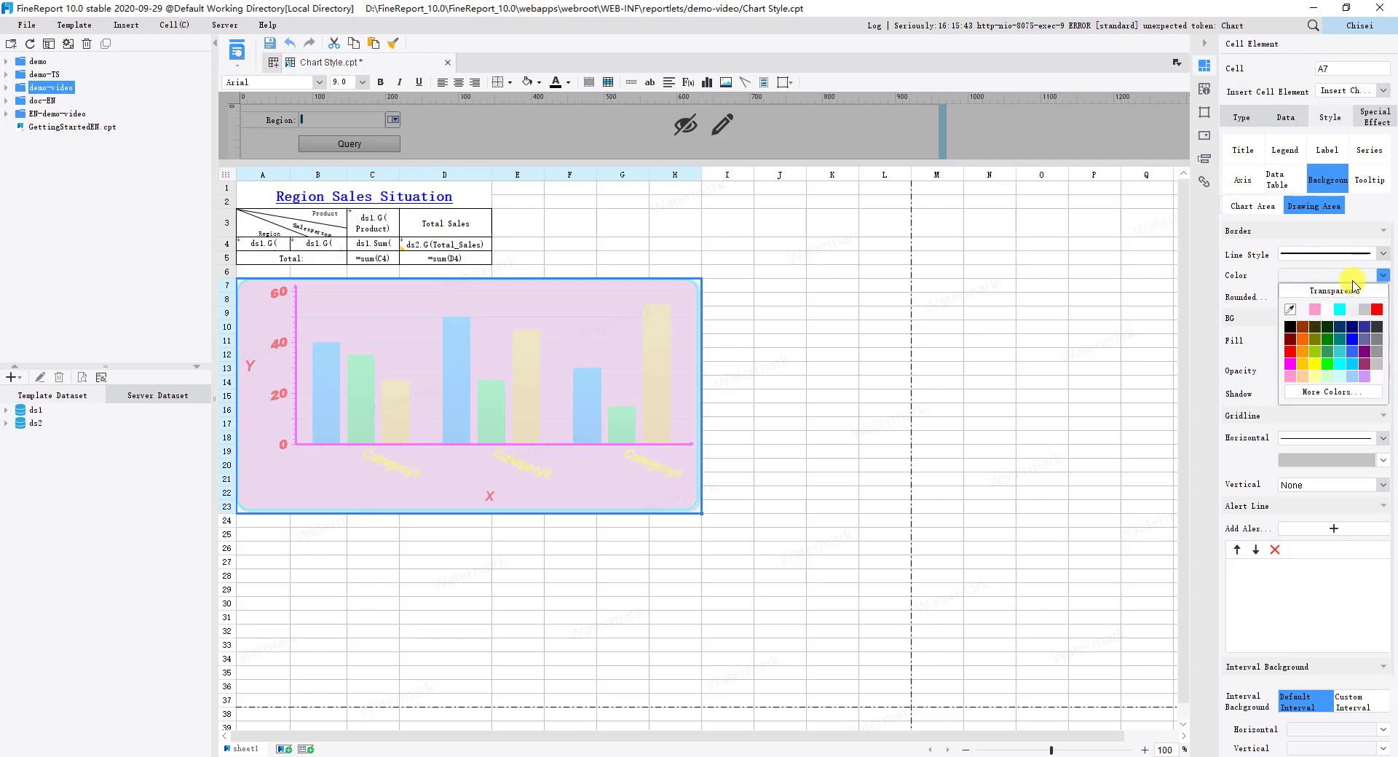
{"action": "left_click", "coordinate": [1313, 355]}
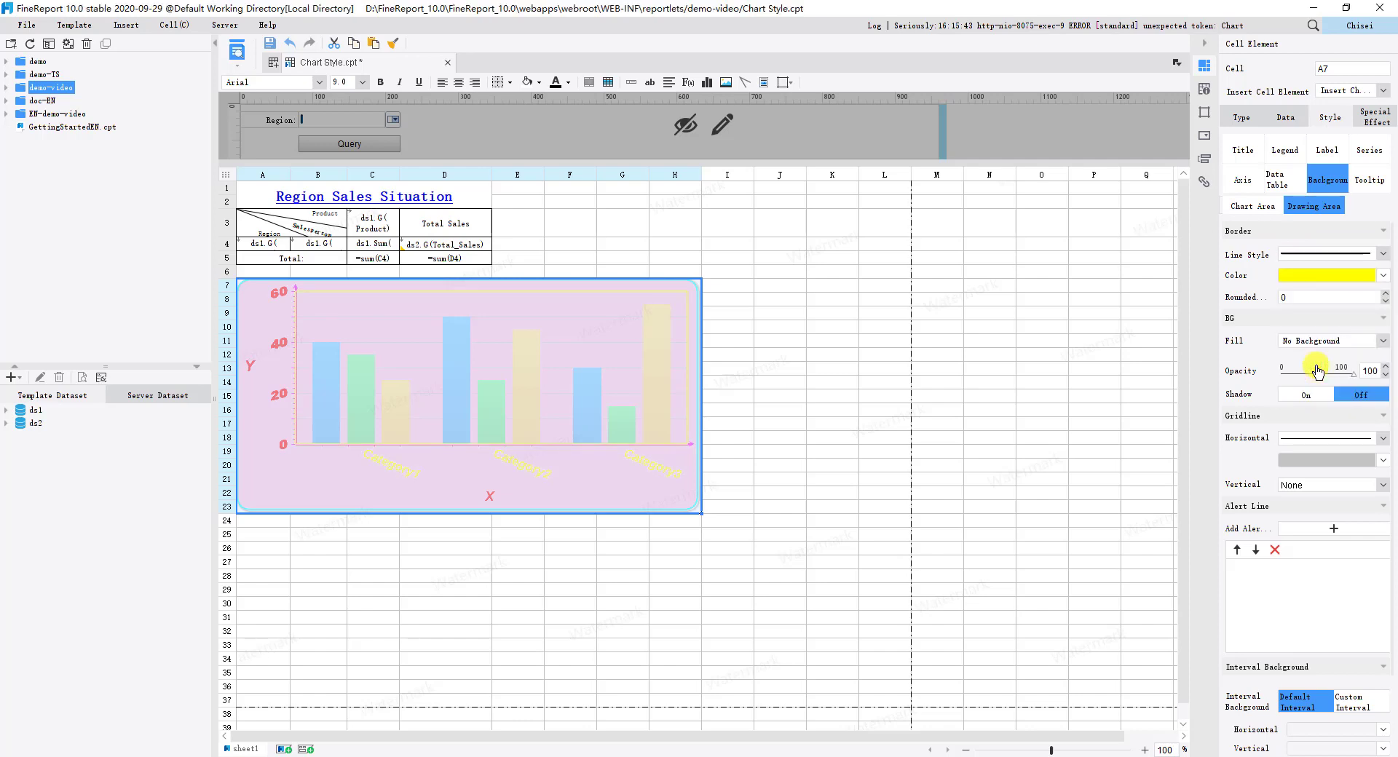
Fill the drawing area's background with solid light green at 69 opacity and turn its shadow on.
{"action": "left_click", "coordinate": [1372, 341]}
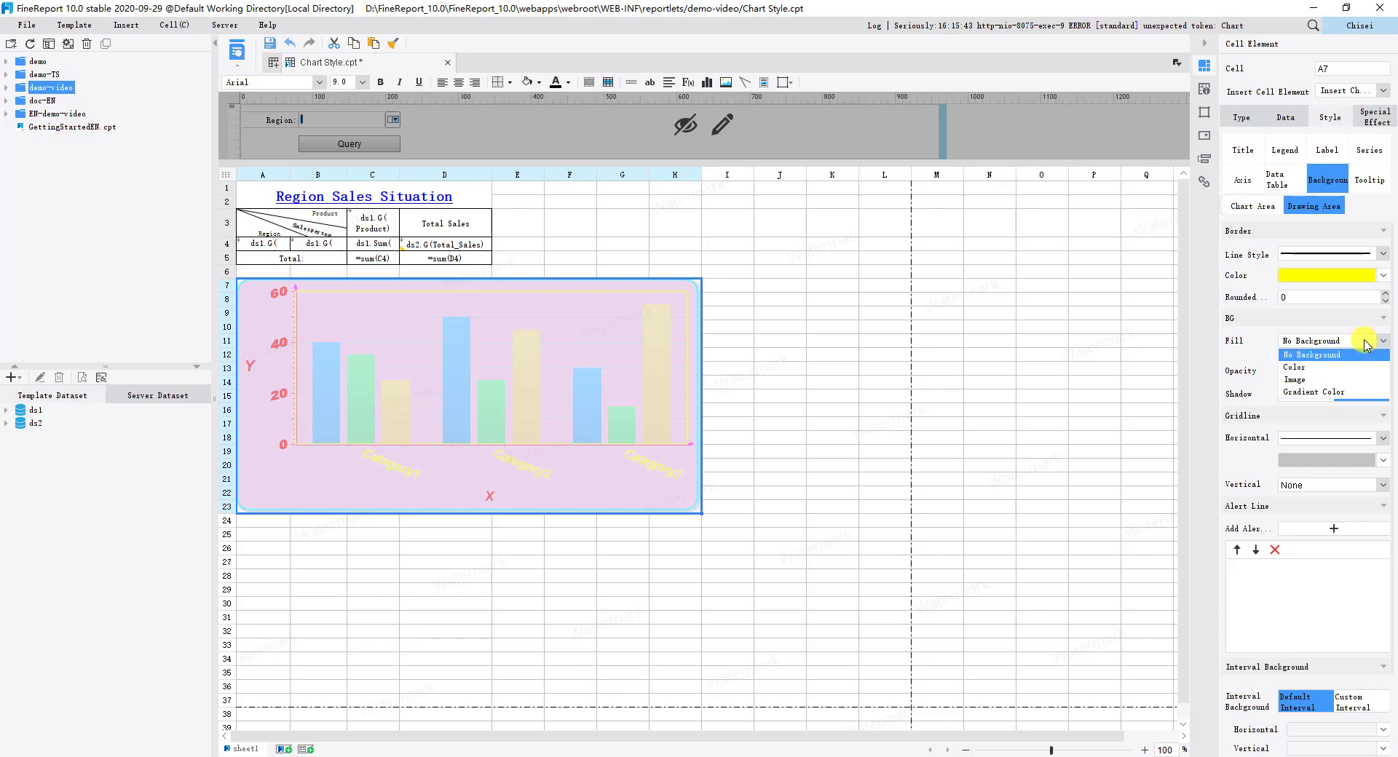
{"action": "left_click", "coordinate": [1324, 371]}
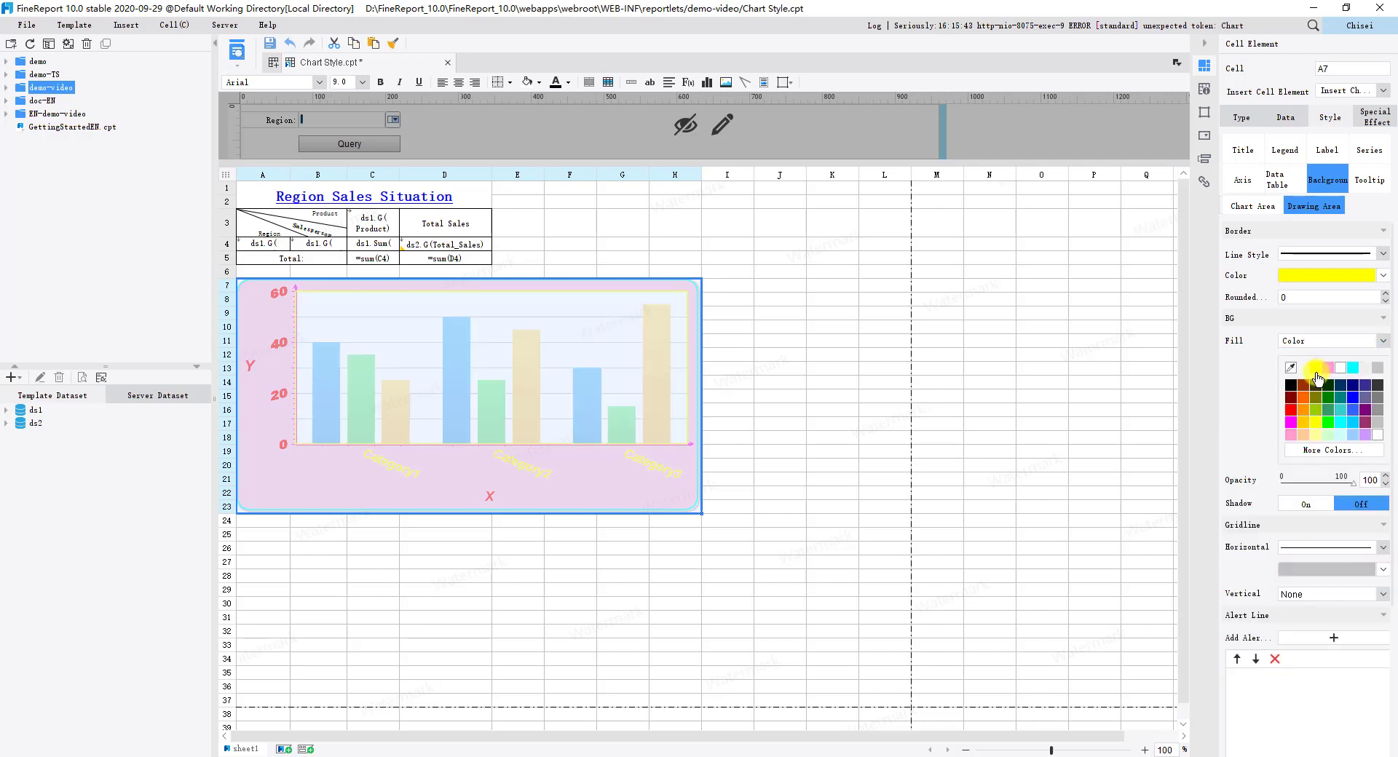
{"action": "left_click", "coordinate": [1329, 436]}
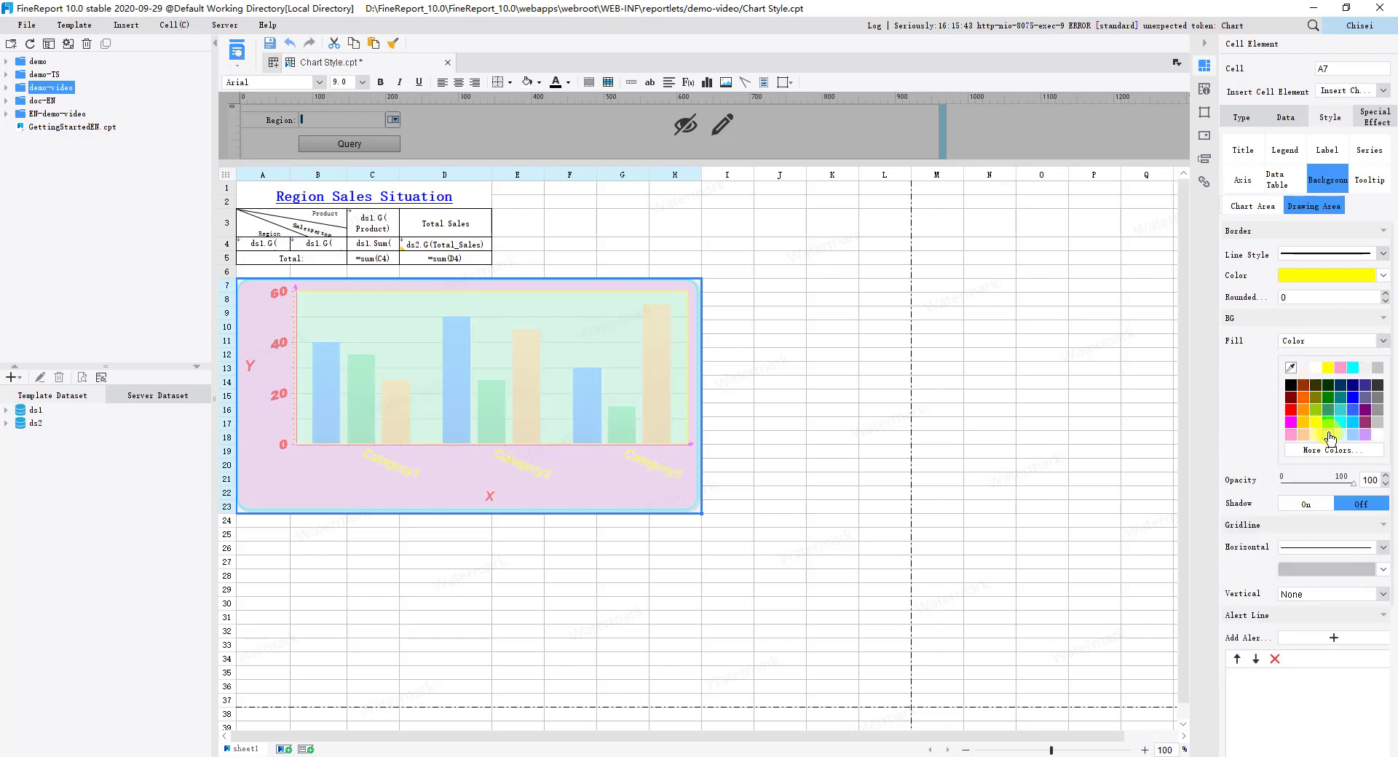
{"action": "left_click_drag", "start_coordinate": [1352, 483], "coordinate": [1334, 489]}
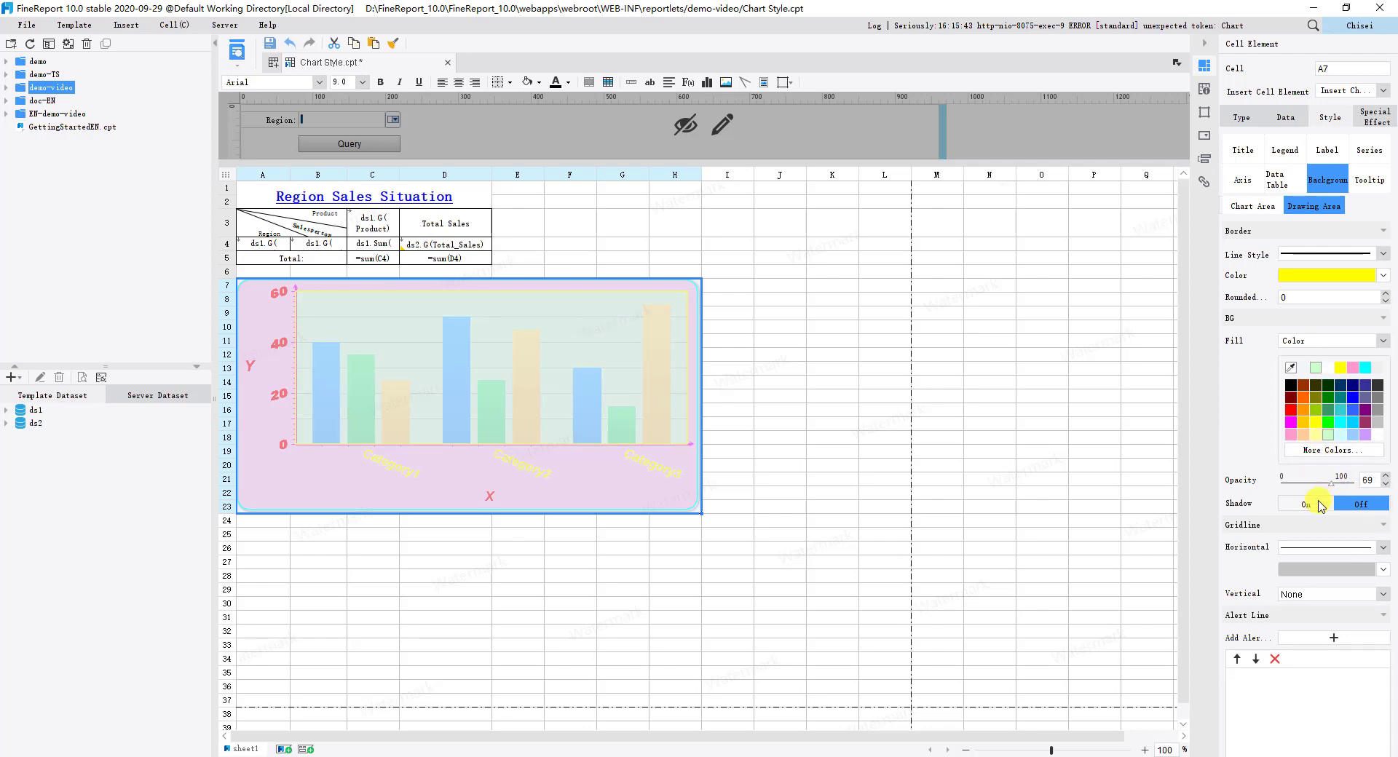
{"action": "left_click", "coordinate": [1317, 506]}
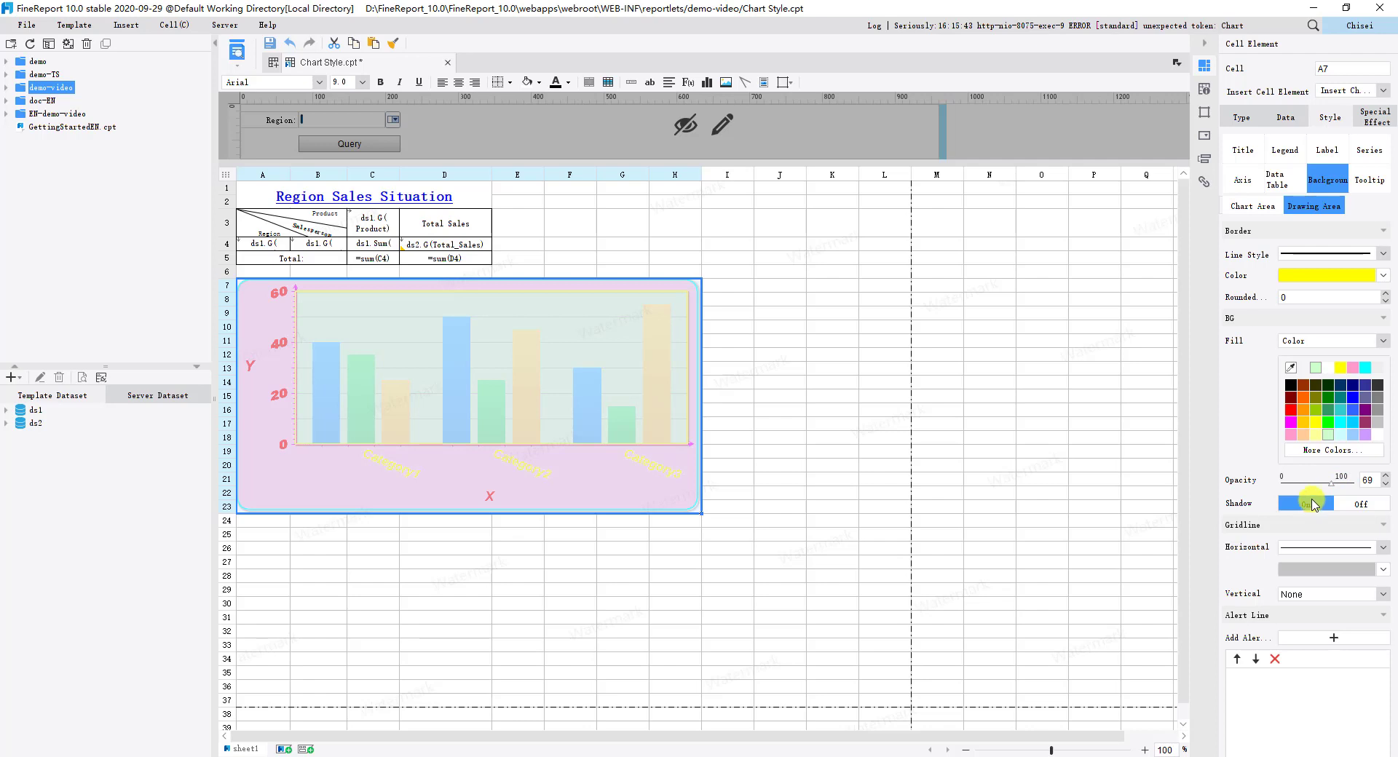
Set both the horizontal and vertical gridlines of the drawing area to a dashed line style.
{"action": "left_click", "coordinate": [1309, 547]}
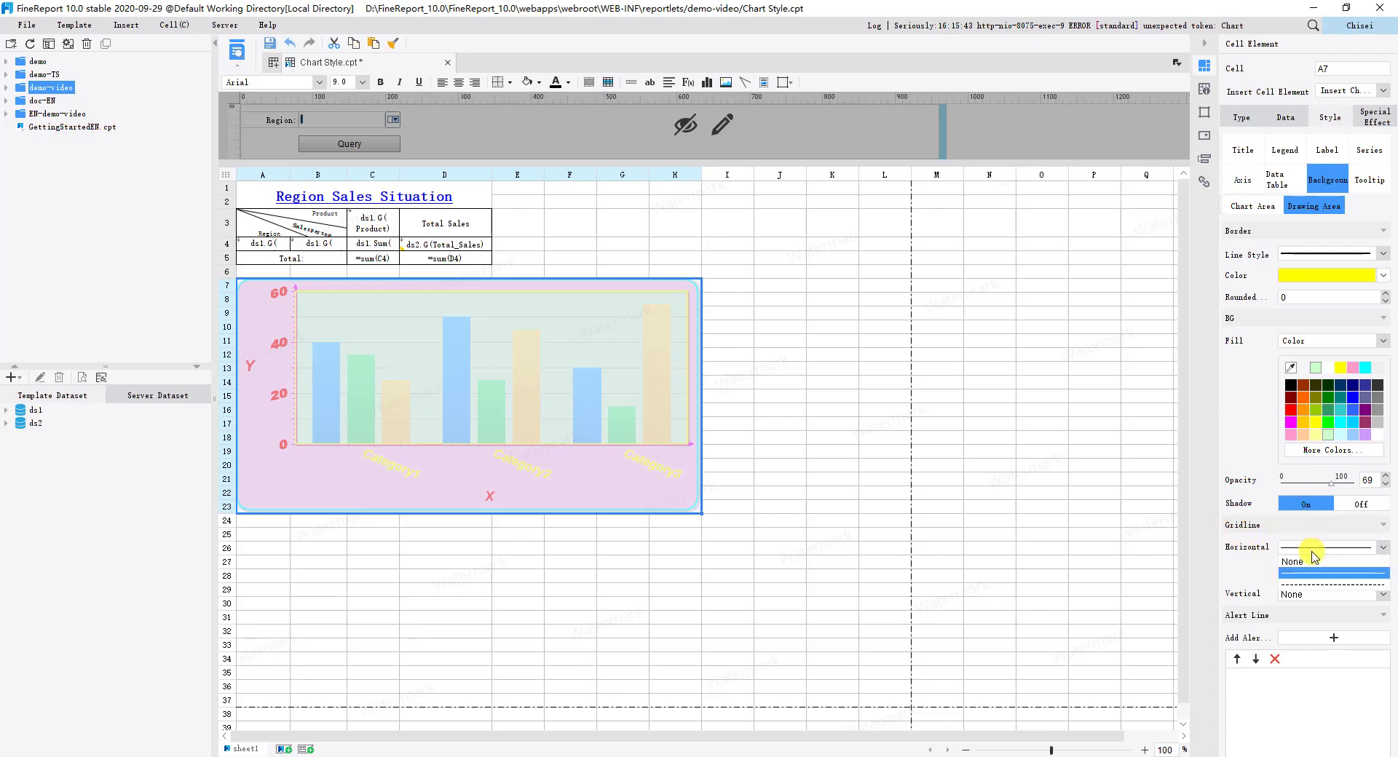
{"action": "left_click", "coordinate": [1313, 585]}
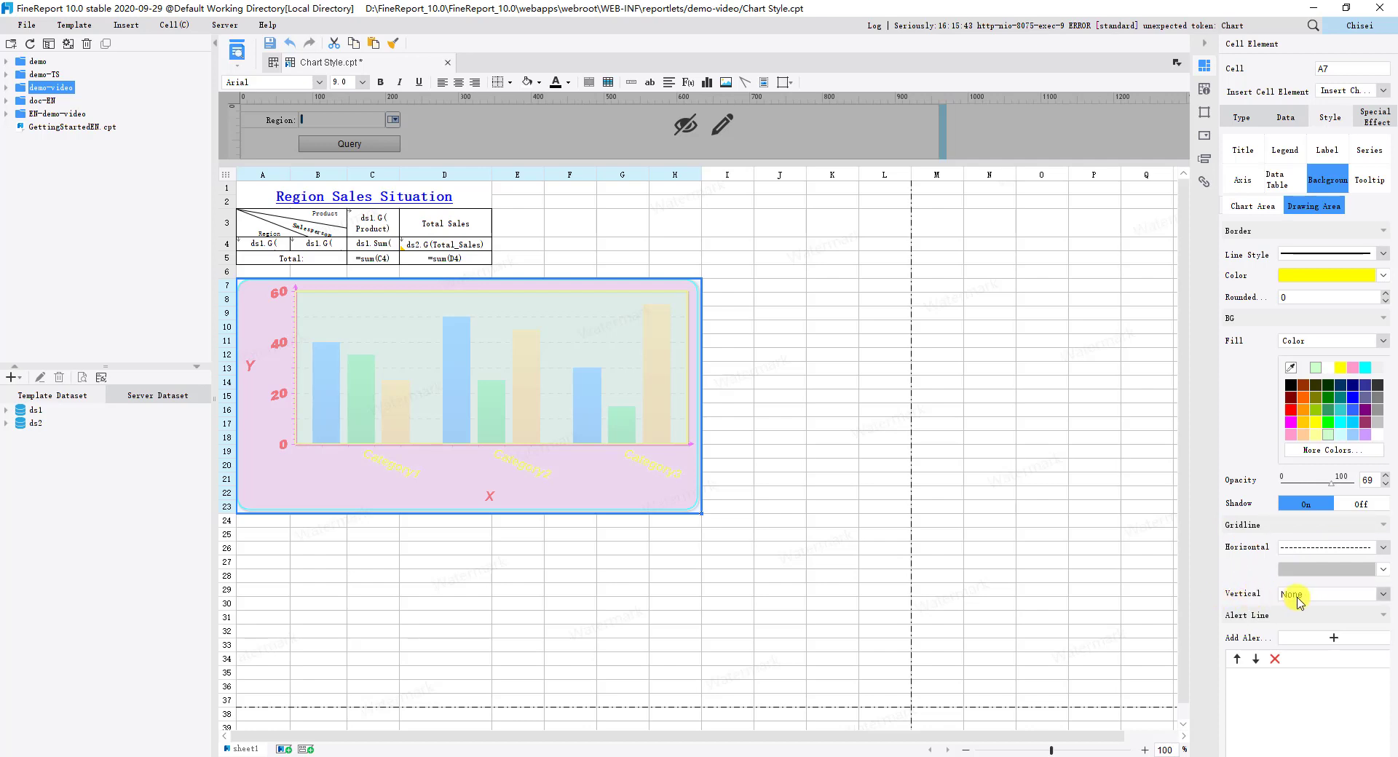
{"action": "left_click", "coordinate": [1293, 594]}
{"action": "left_click", "coordinate": [1302, 631]}
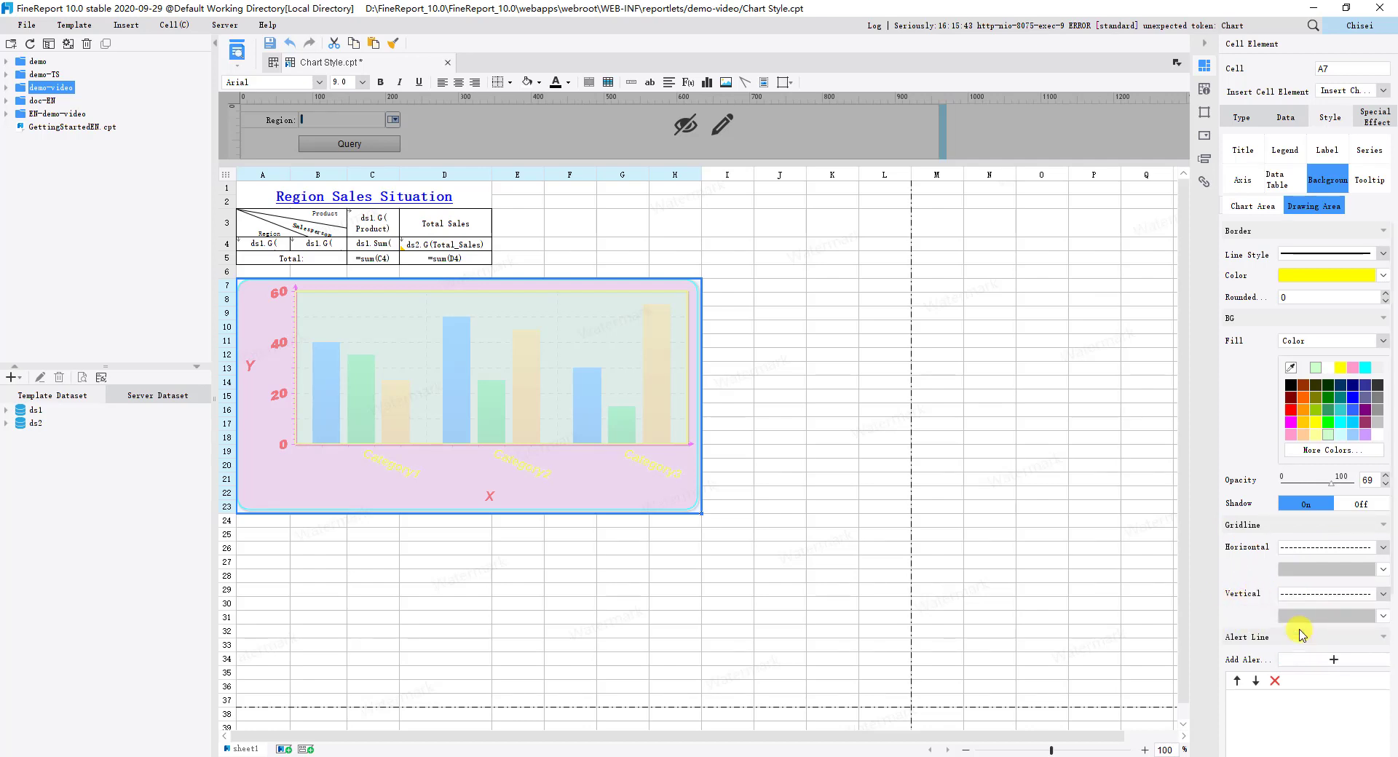
Add a dashed Y-axis alert line at value 1000, with the alert text 1000 in red.
{"action": "scroll", "coordinate": [1302, 632], "scroll_direction": "down", "scroll_amount": 2}
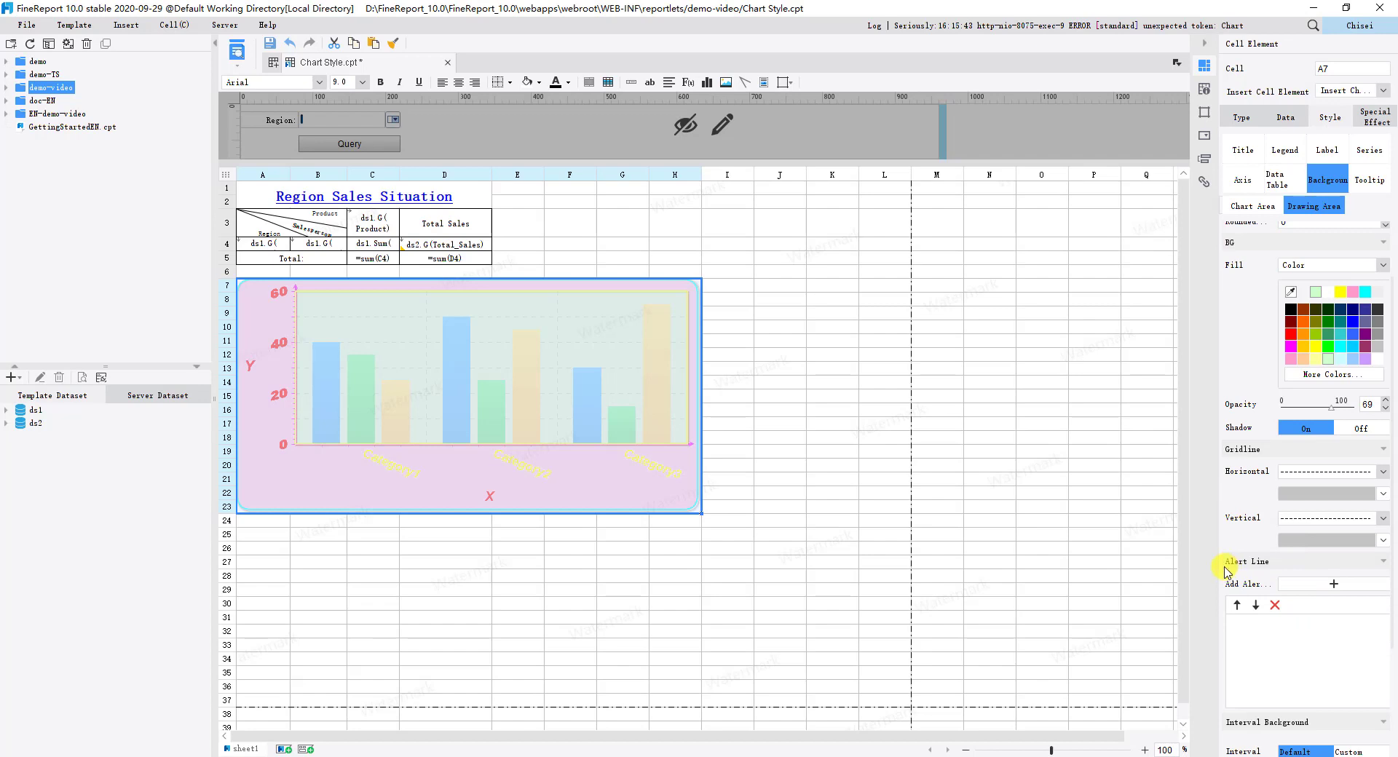
{"action": "left_click", "coordinate": [1310, 587]}
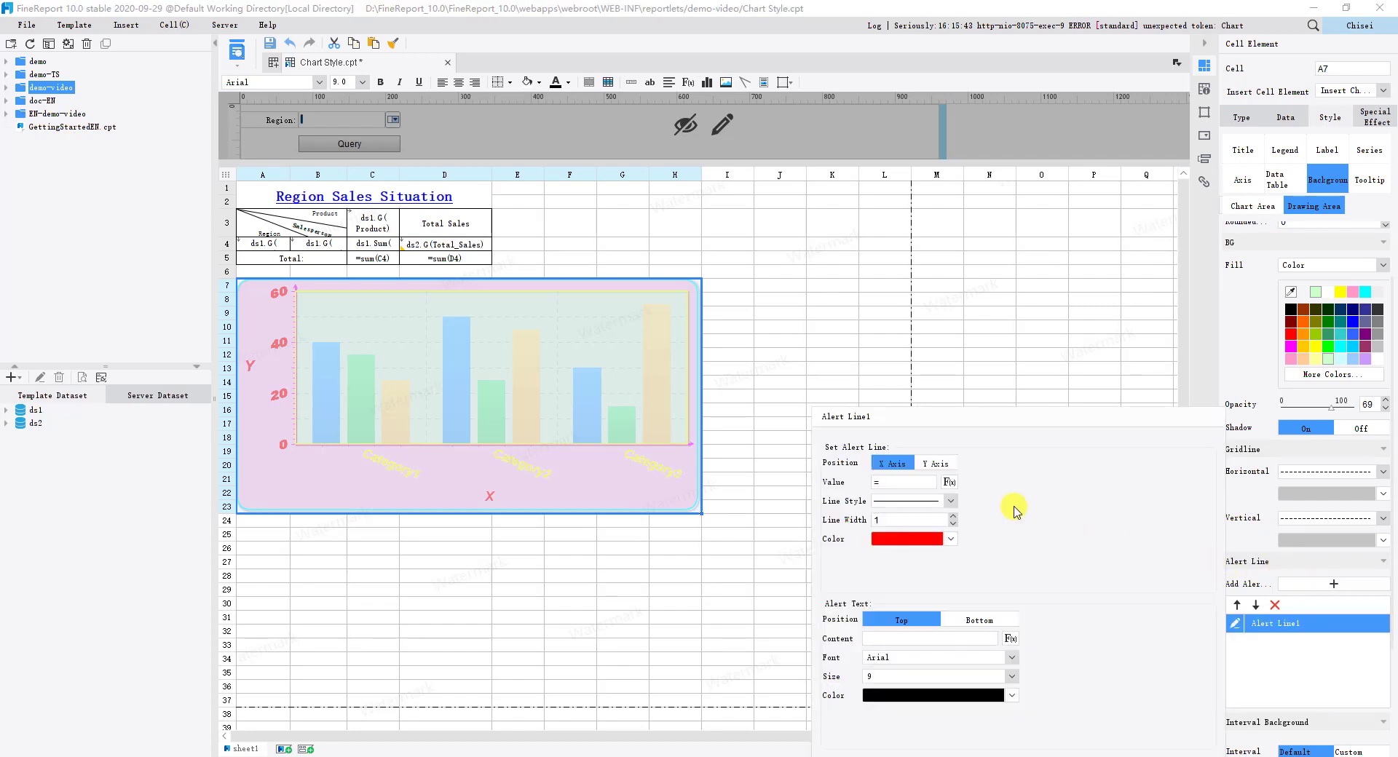
{"action": "left_click", "coordinate": [935, 466]}
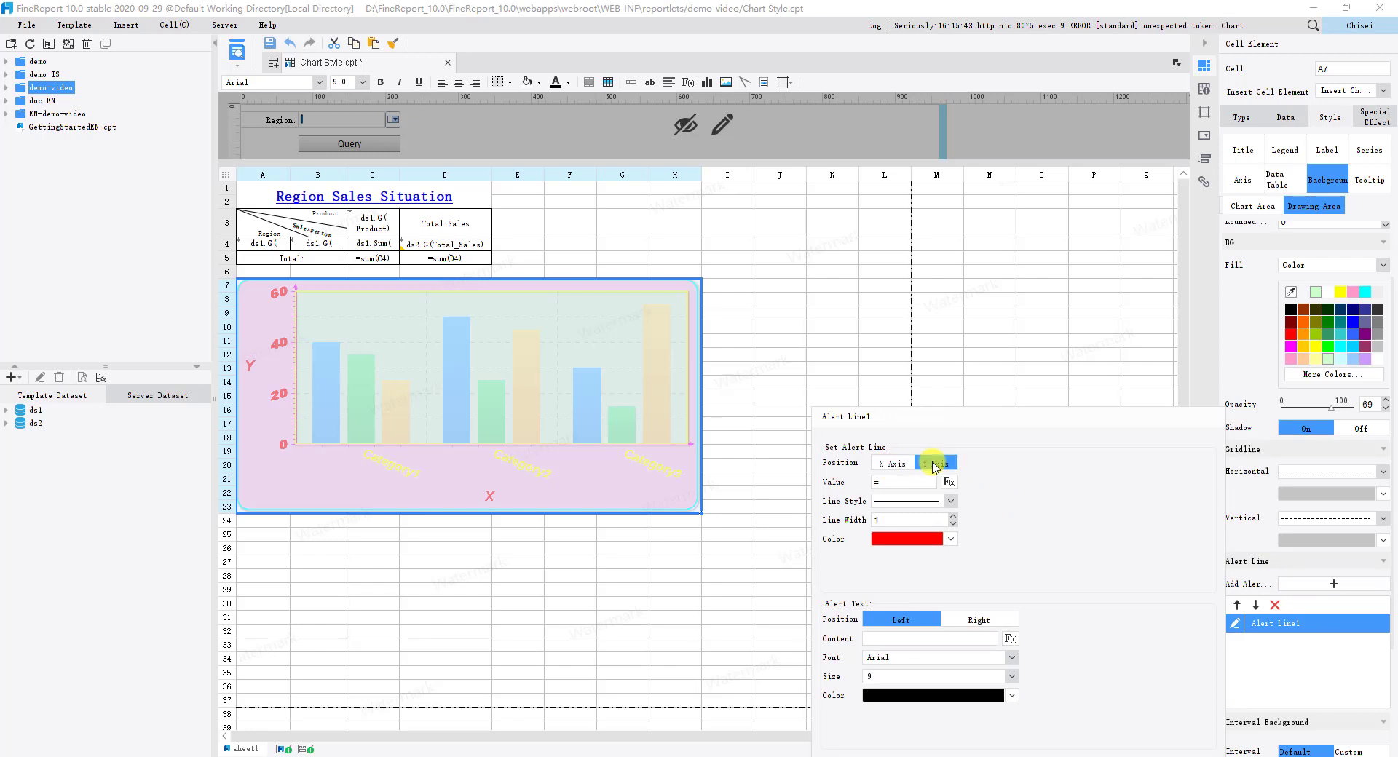
{"action": "left_click", "coordinate": [911, 480]}
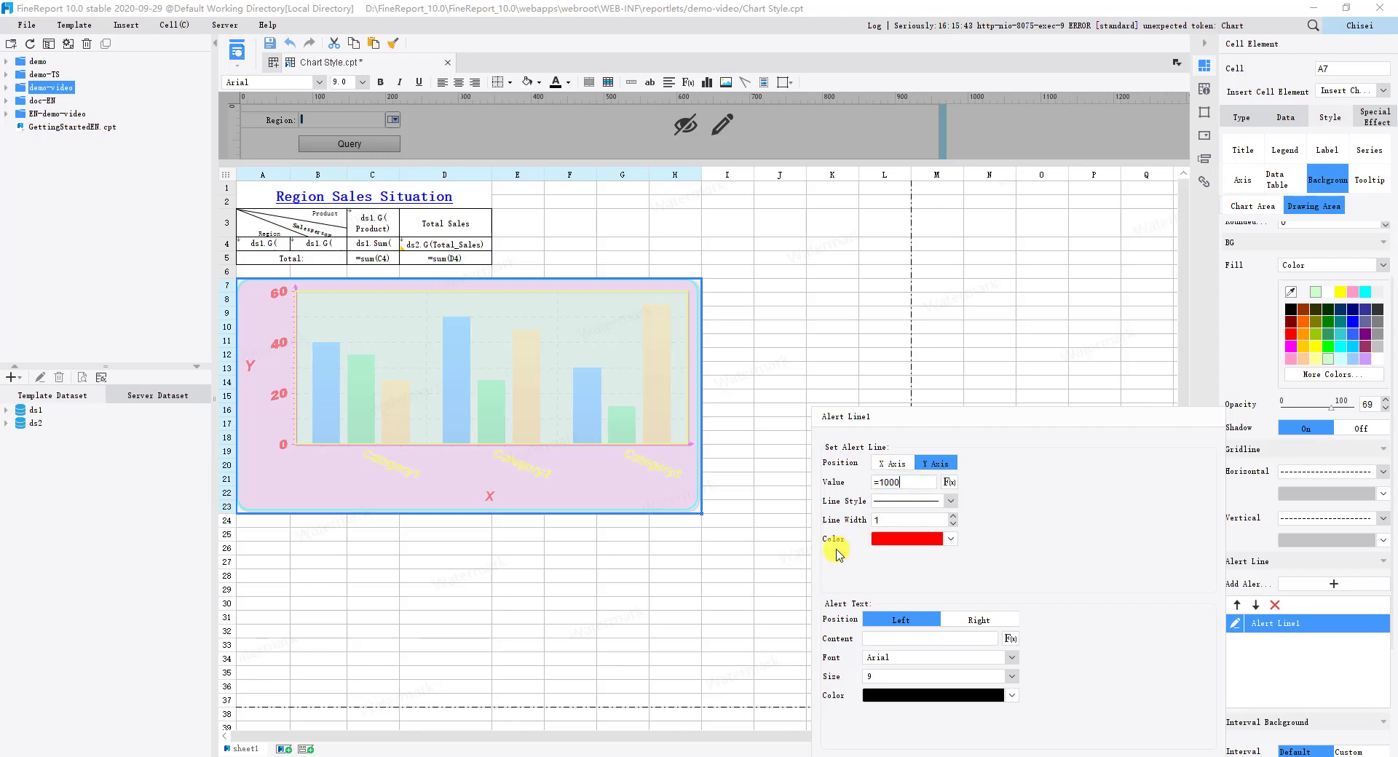
{"action": "left_click", "coordinate": [950, 501]}
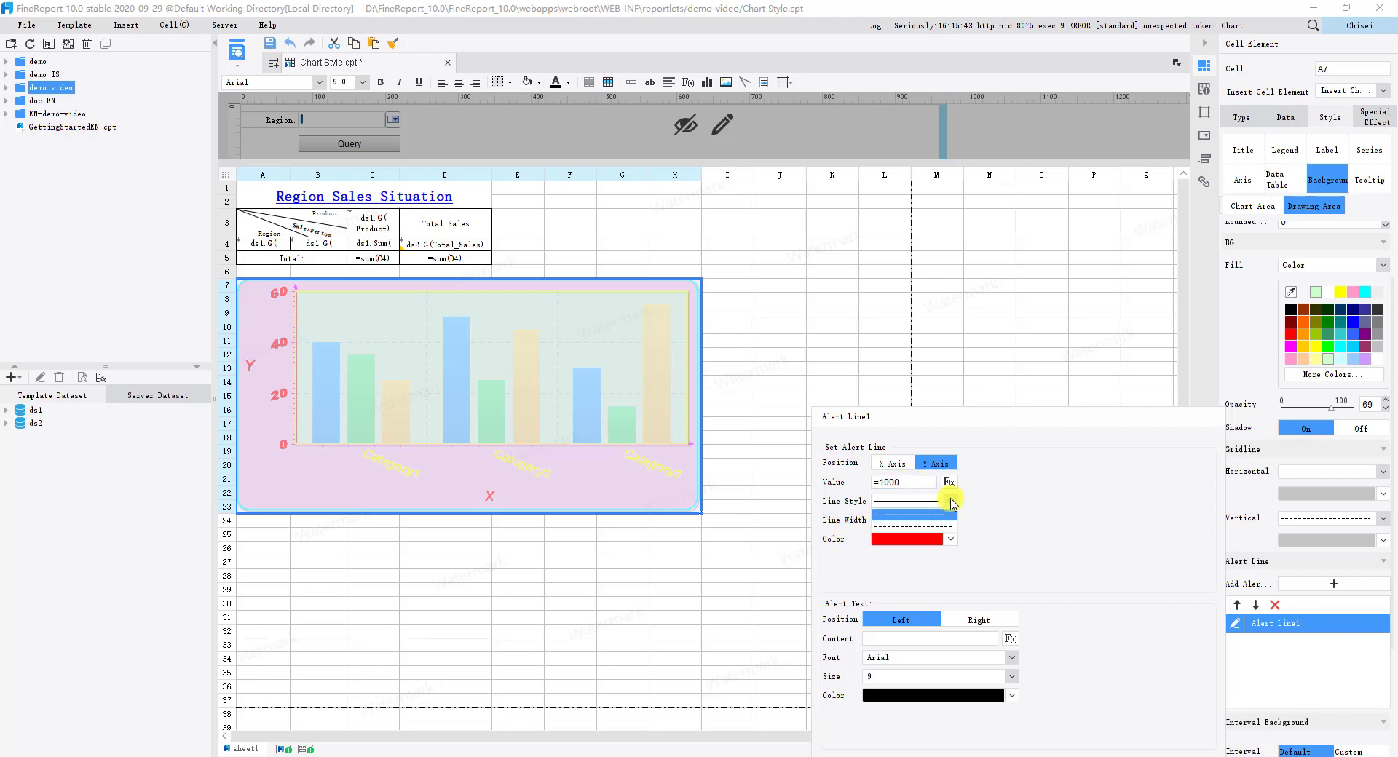
{"action": "left_click", "coordinate": [910, 522]}
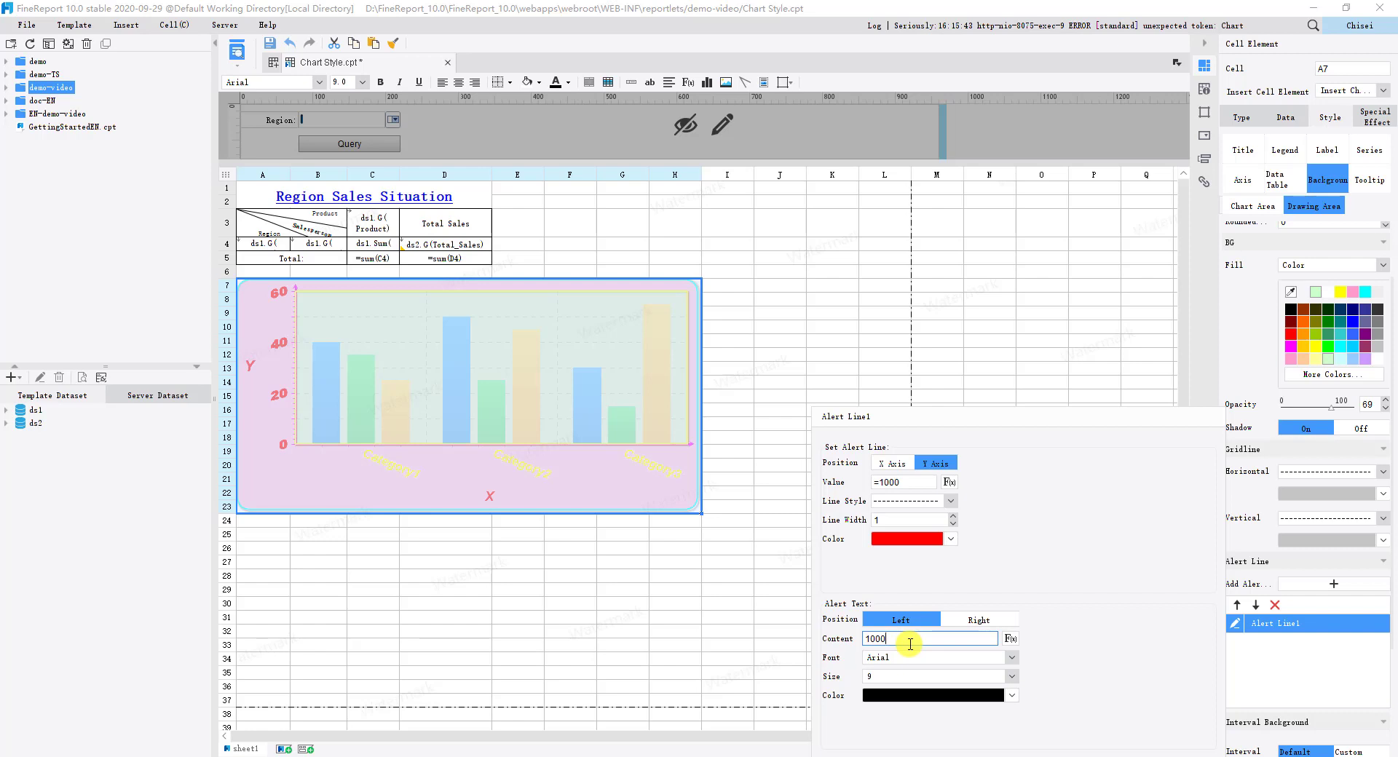
{"action": "left_click", "coordinate": [934, 695]}
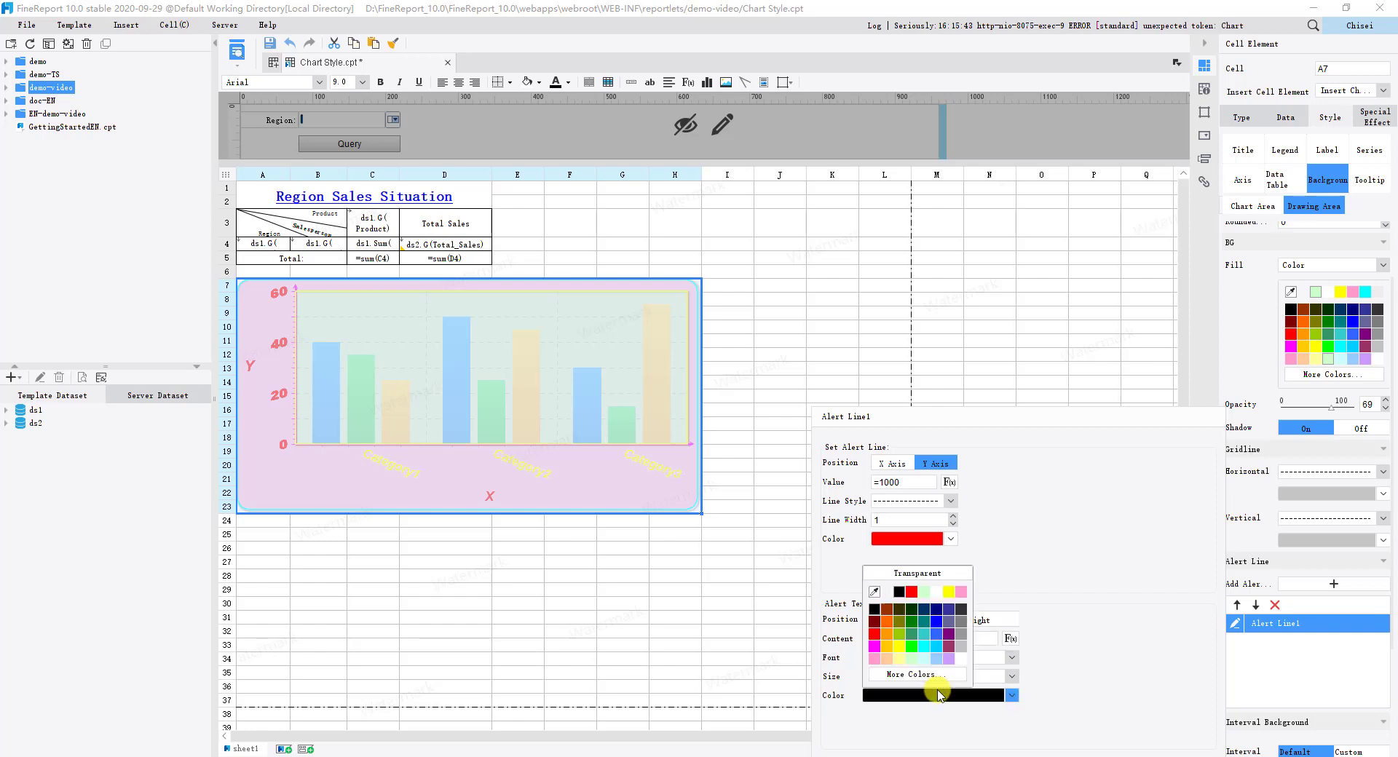
{"action": "left_click", "coordinate": [876, 635]}
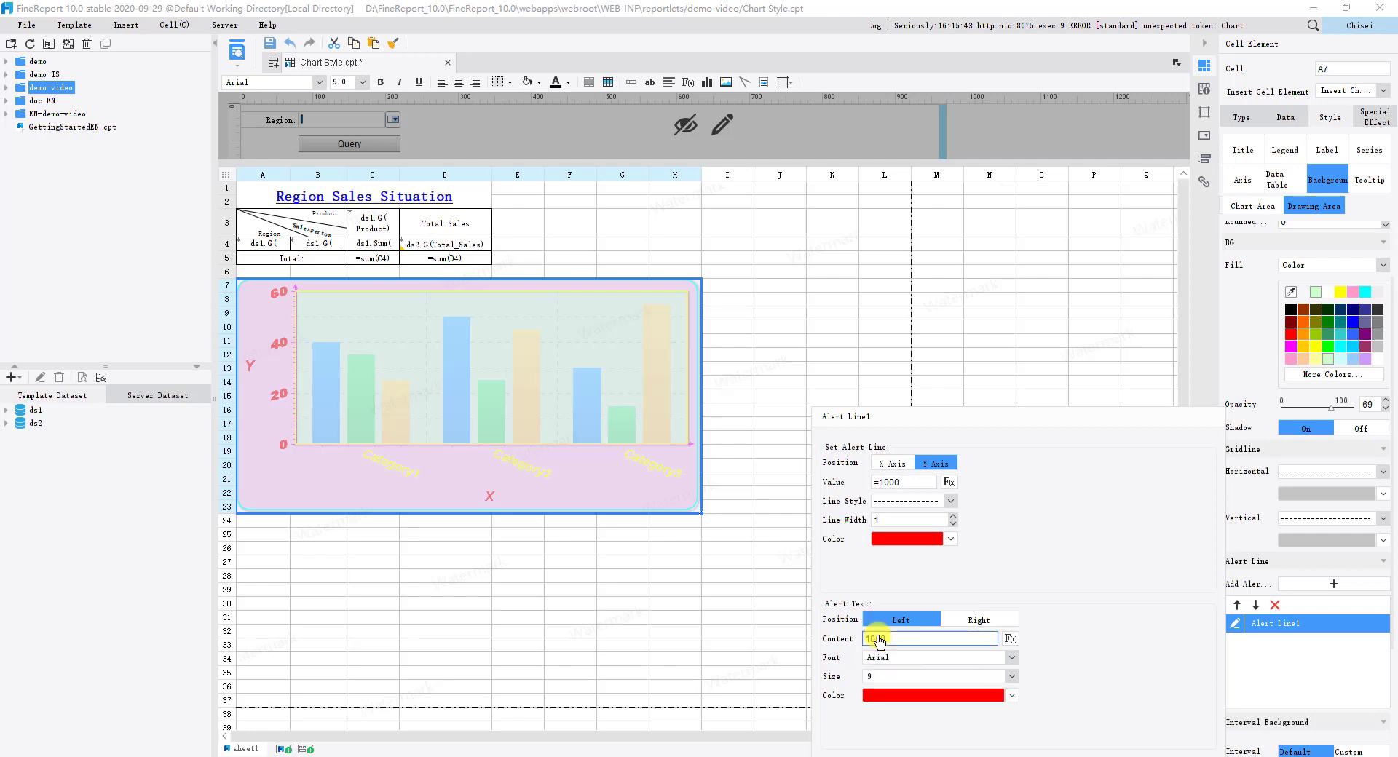
{"action": "left_click", "coordinate": [1285, 685]}
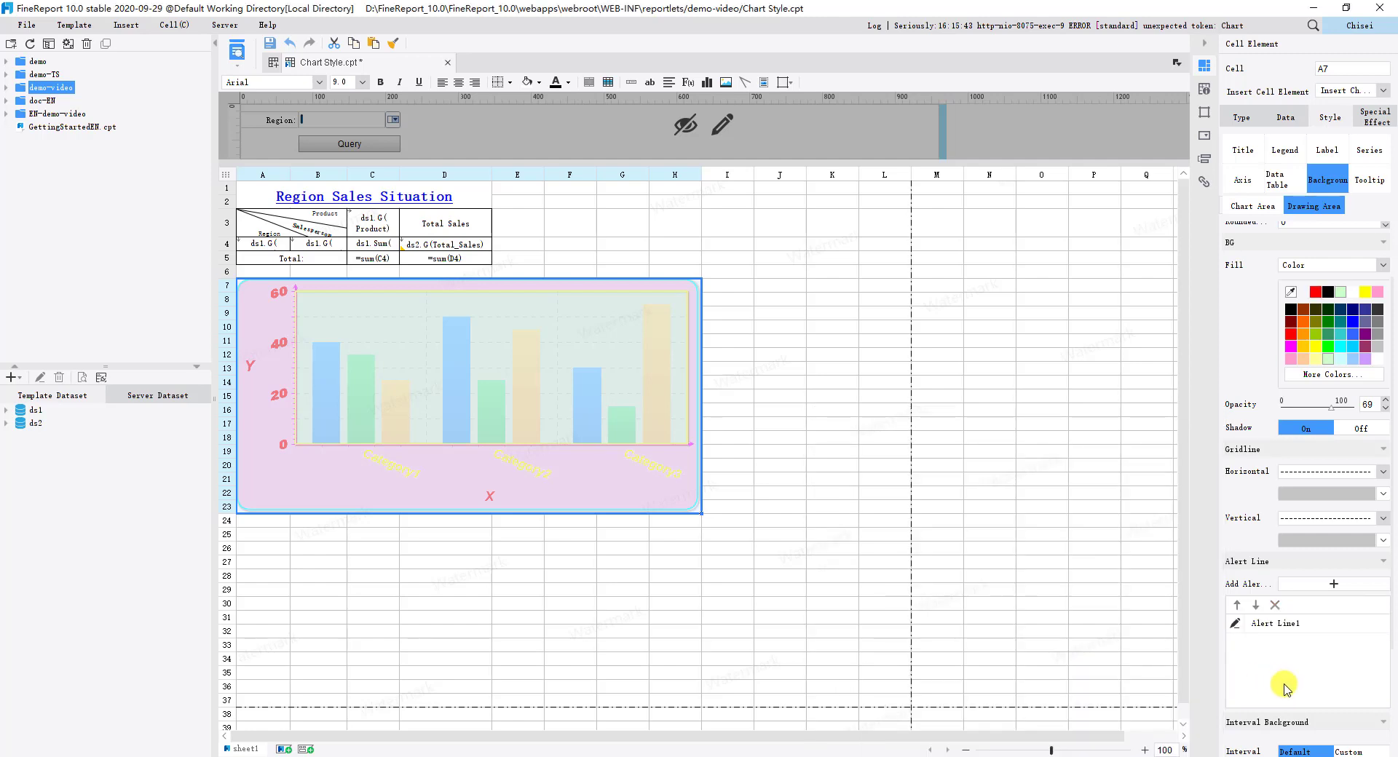
Examine the Custom Interval option for the interval background and return to Default Interval.
{"action": "scroll", "coordinate": [1294, 728], "scroll_direction": "down", "scroll_amount": 5}
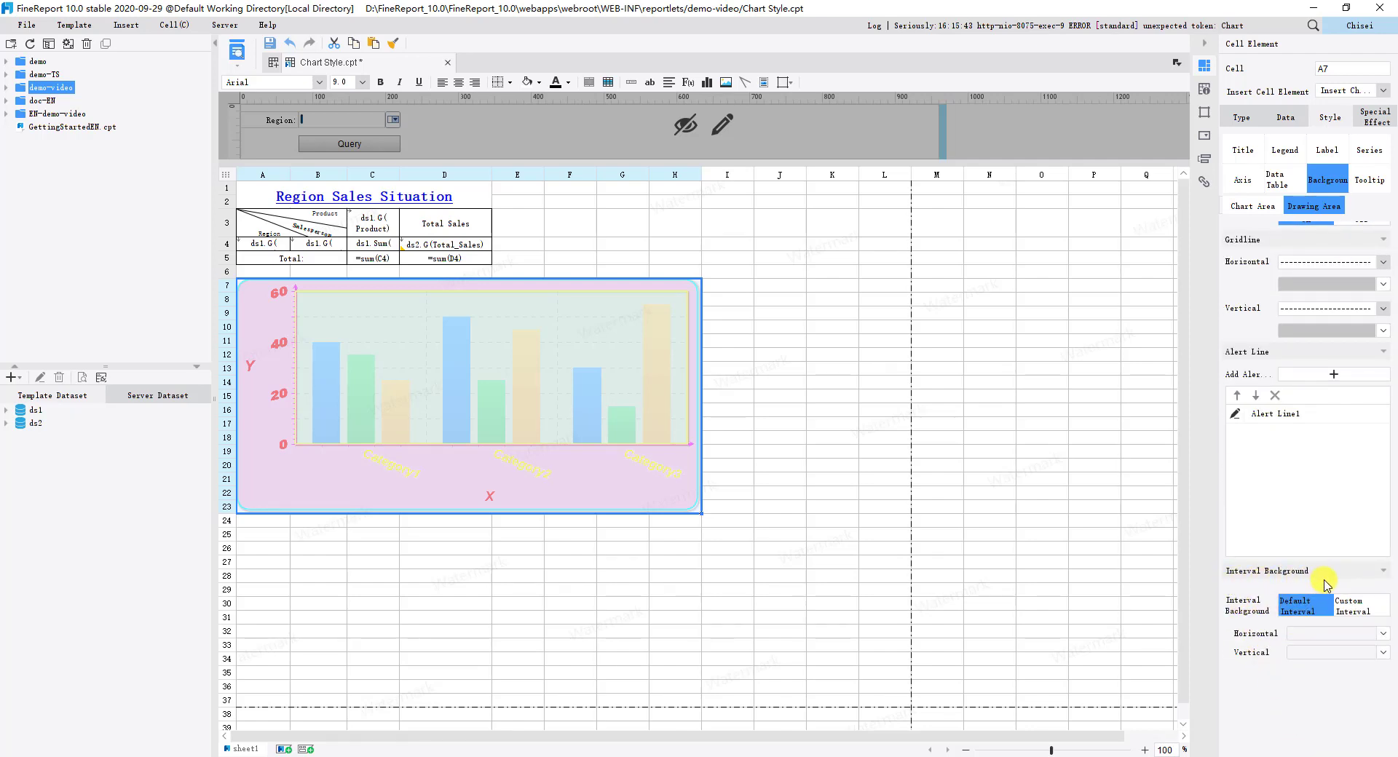
{"action": "left_click", "coordinate": [1351, 606]}
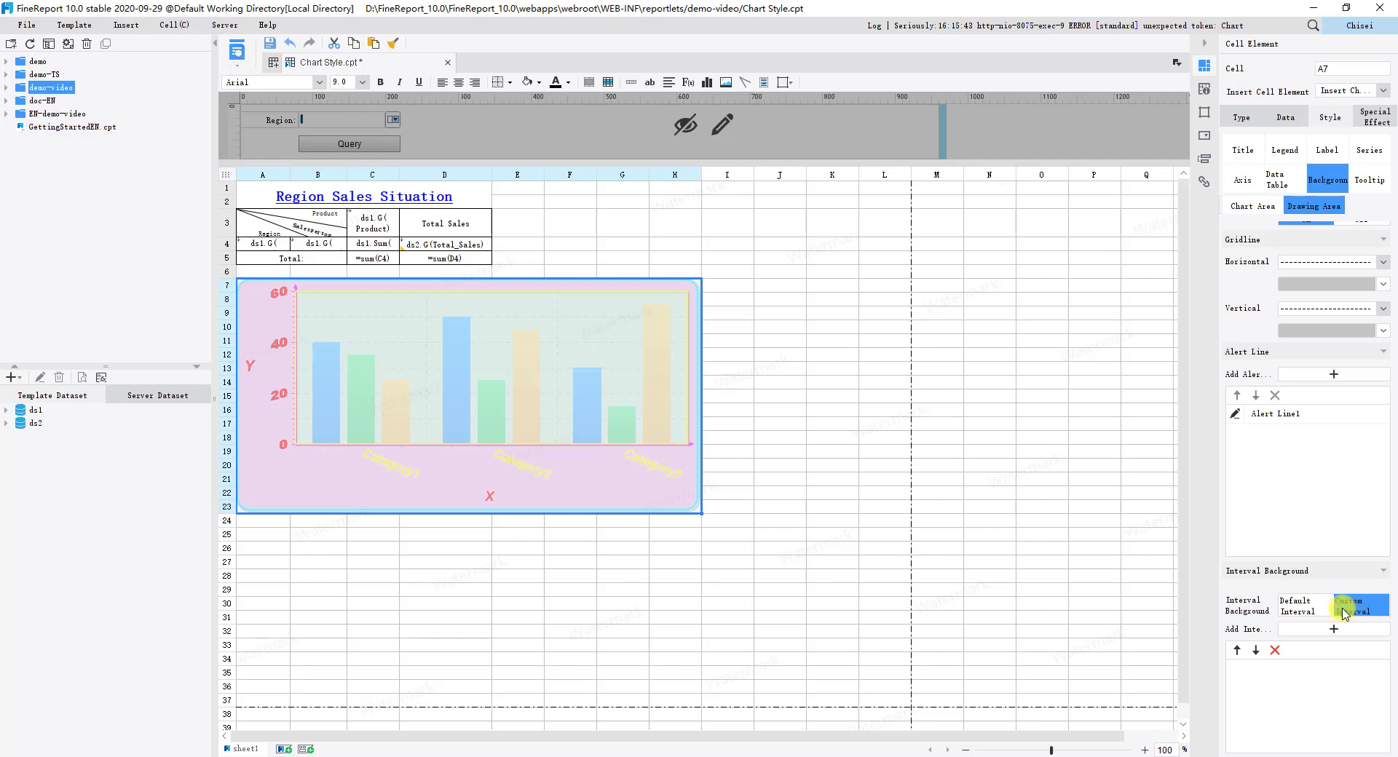
{"action": "left_click", "coordinate": [1303, 611]}
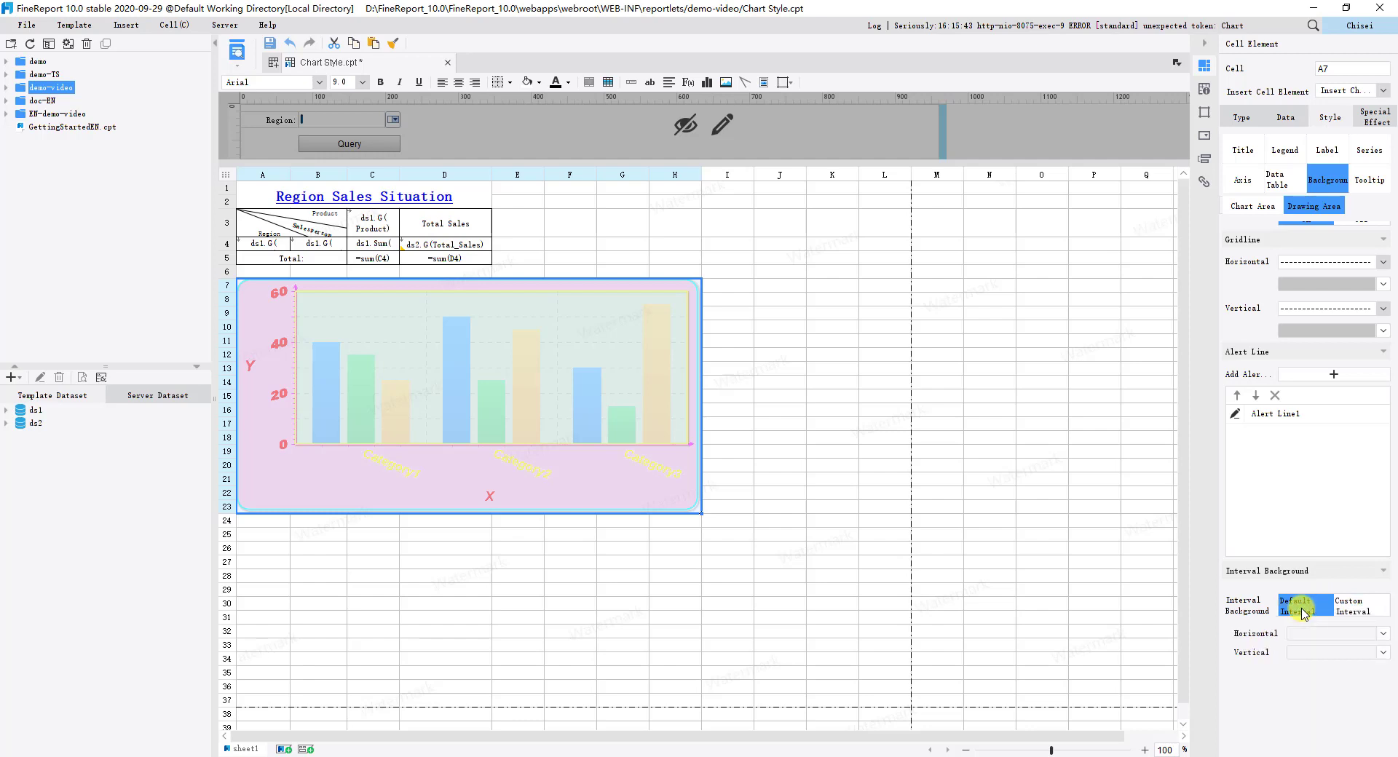
Preview the report for East China to check the chart's background, gridlines and alert line, and return to the template designer.
{"action": "left_click", "coordinate": [237, 49]}
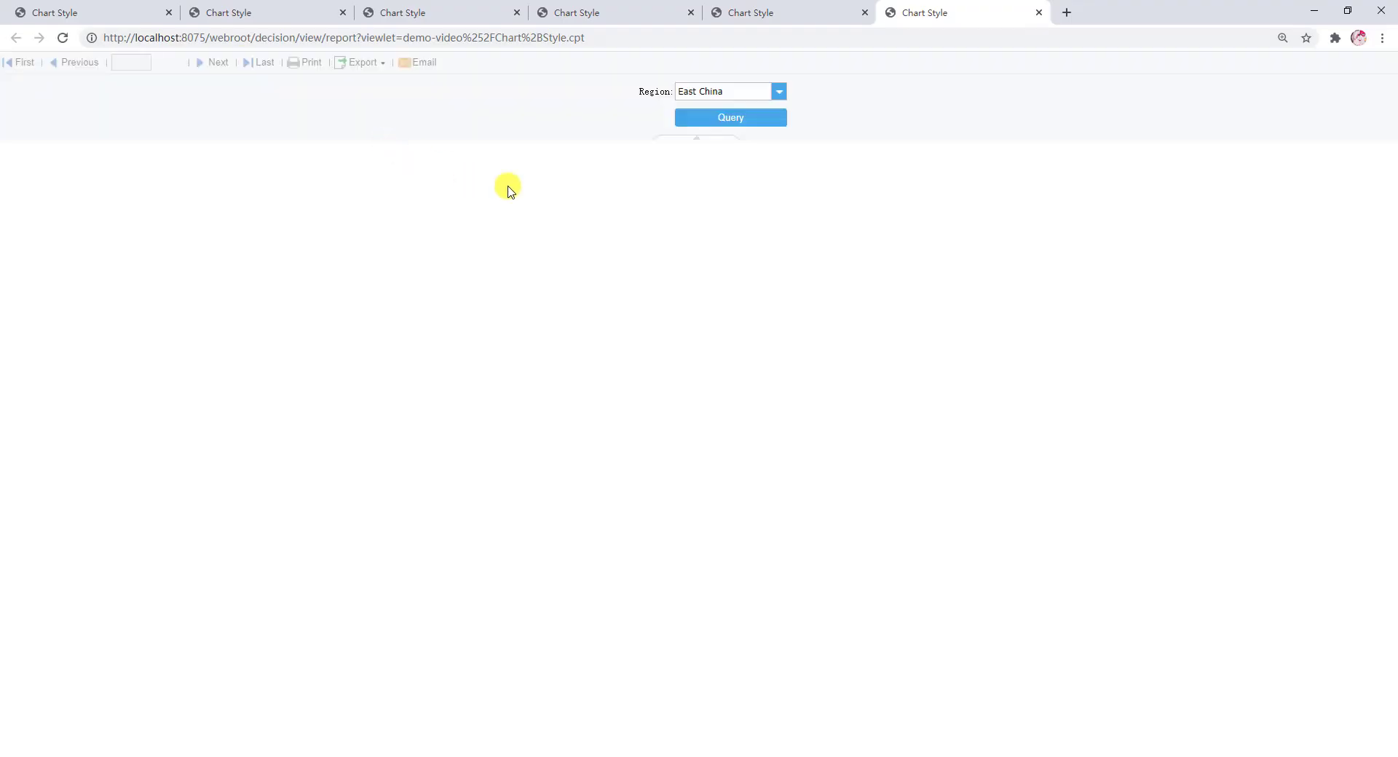
{"action": "left_click", "coordinate": [714, 117]}
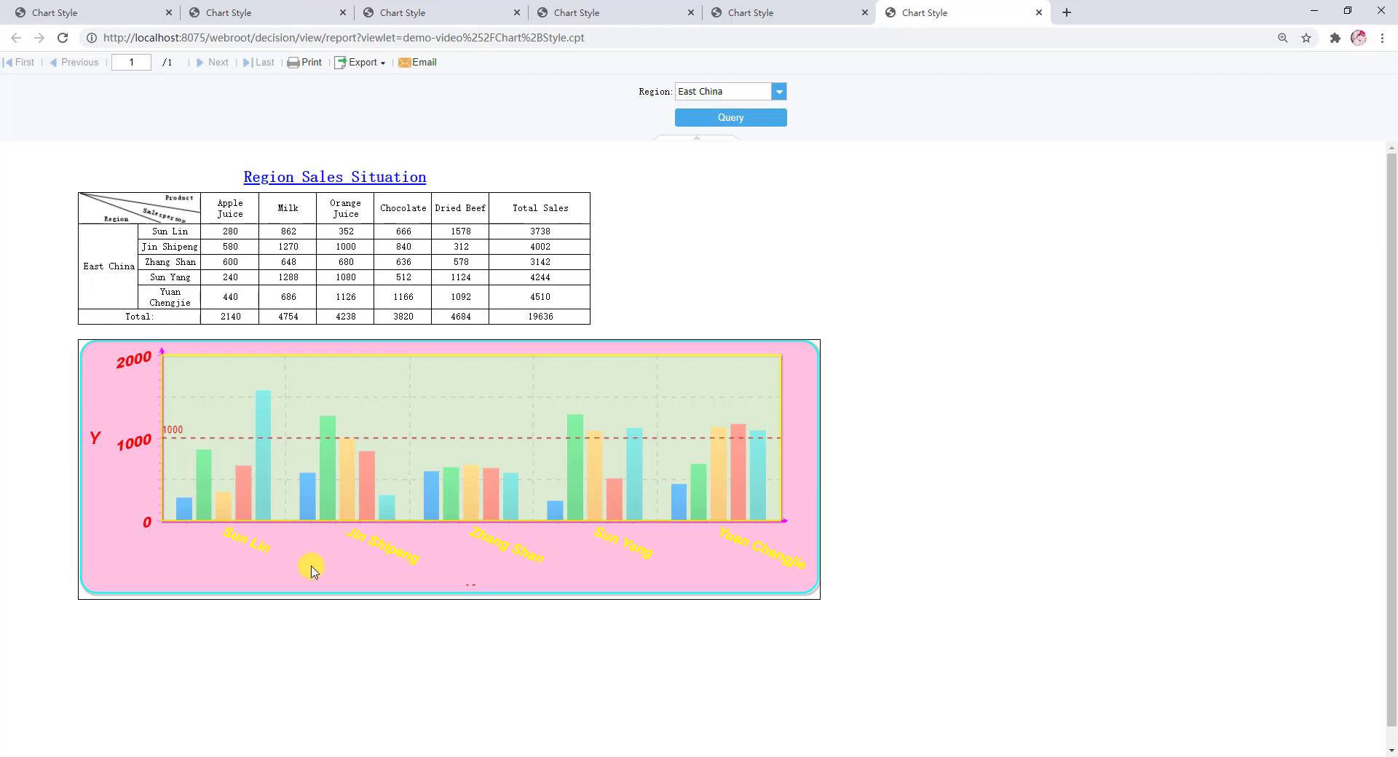
{"action": "key", "text": "alt+Tab"}
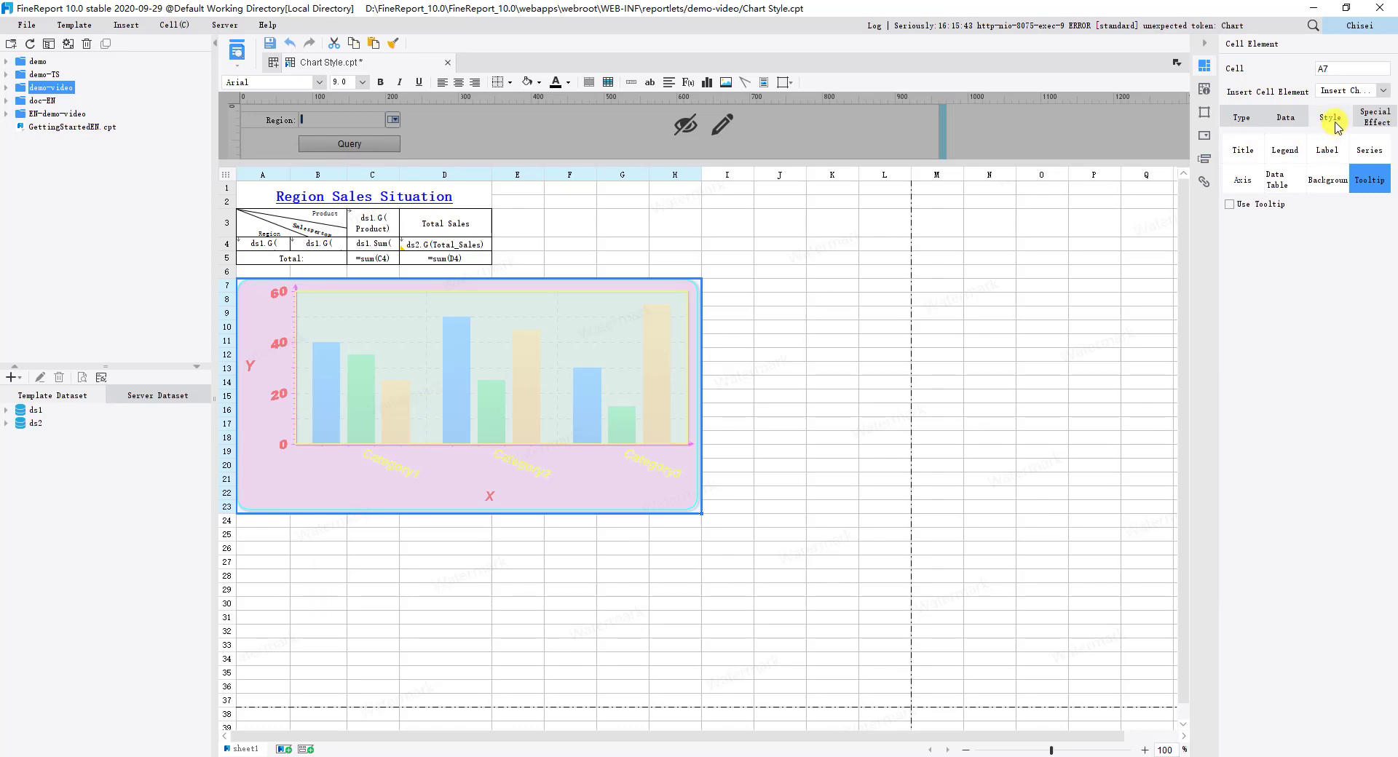
Enable the chart tooltip with category, series and value, view the Custom text option and return to Common text.
{"action": "left_click", "coordinate": [1375, 182]}
{"action": "left_click", "coordinate": [1230, 205]}
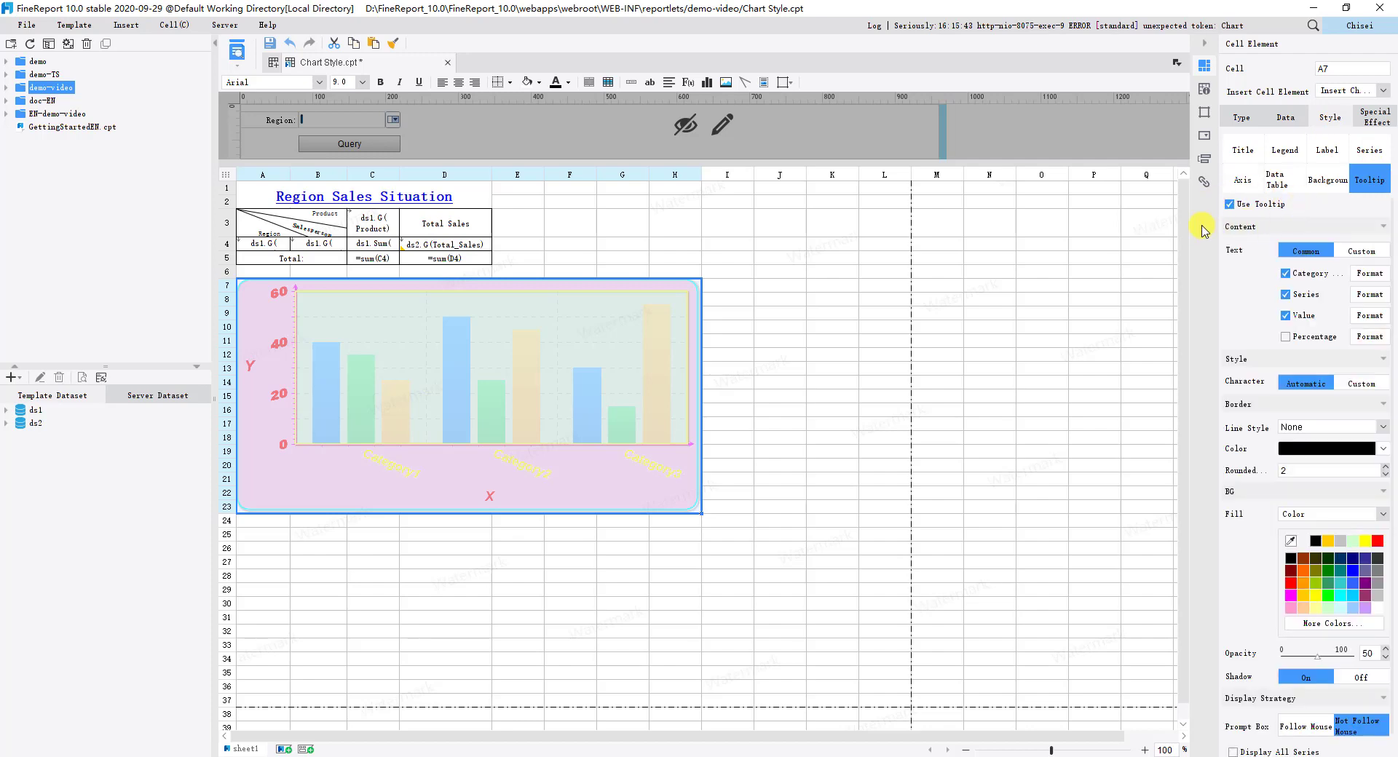
{"action": "left_click", "coordinate": [1286, 274]}
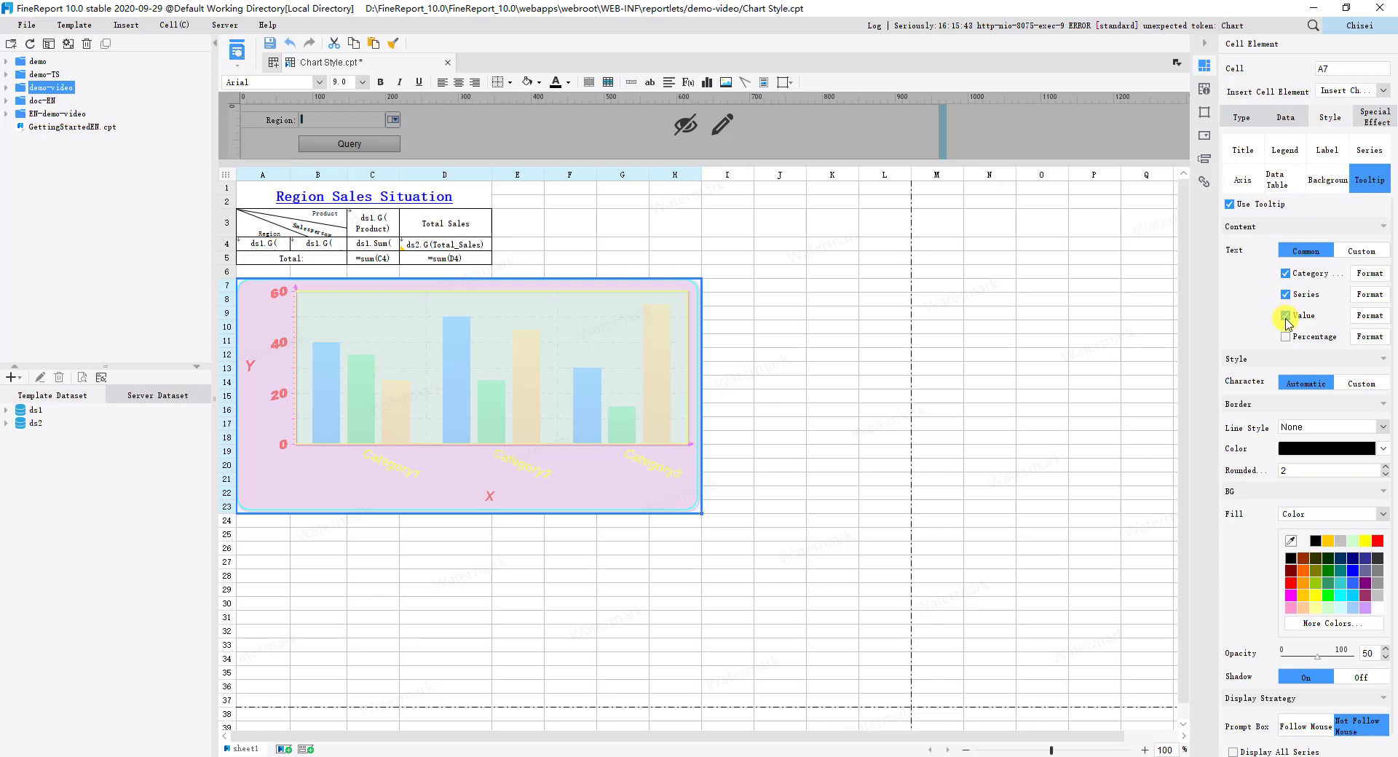
{"action": "left_click", "coordinate": [1354, 251]}
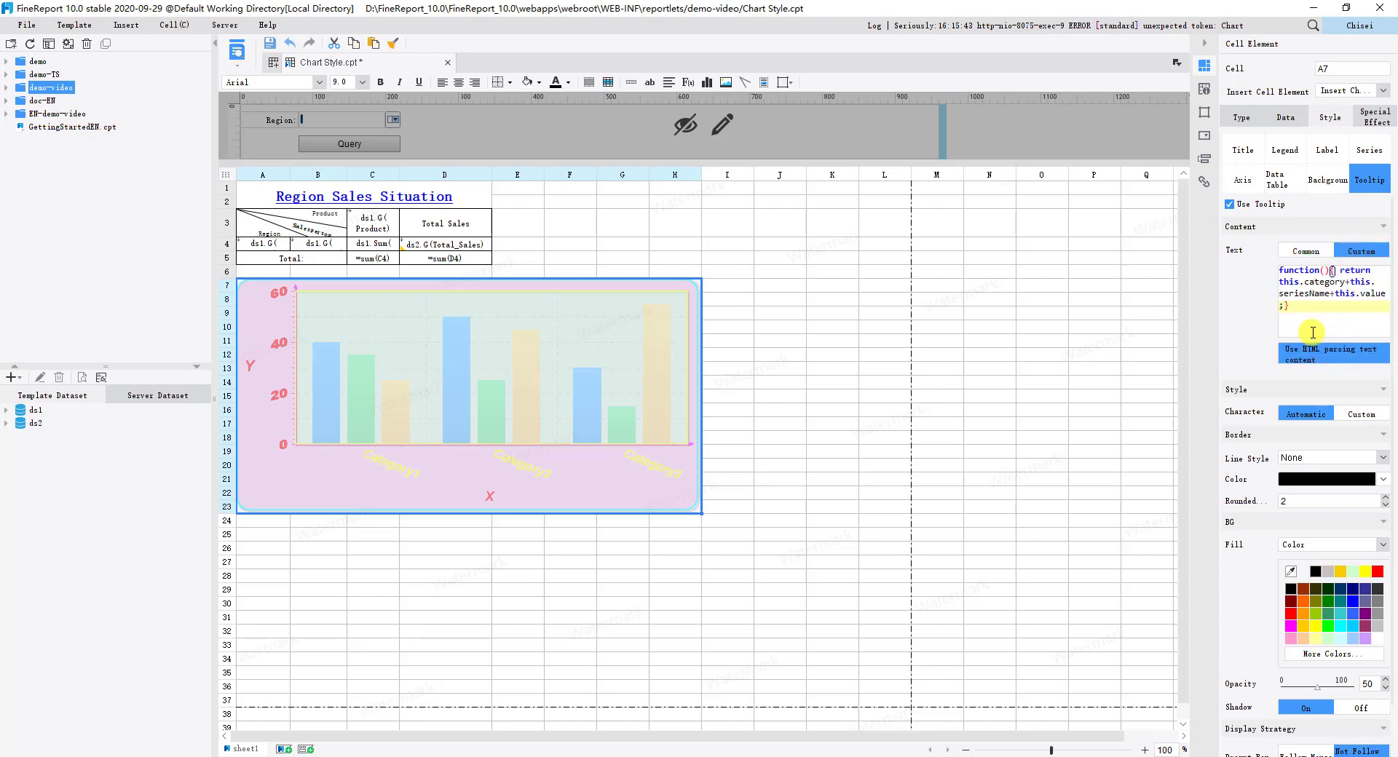
{"action": "left_click", "coordinate": [1307, 252]}
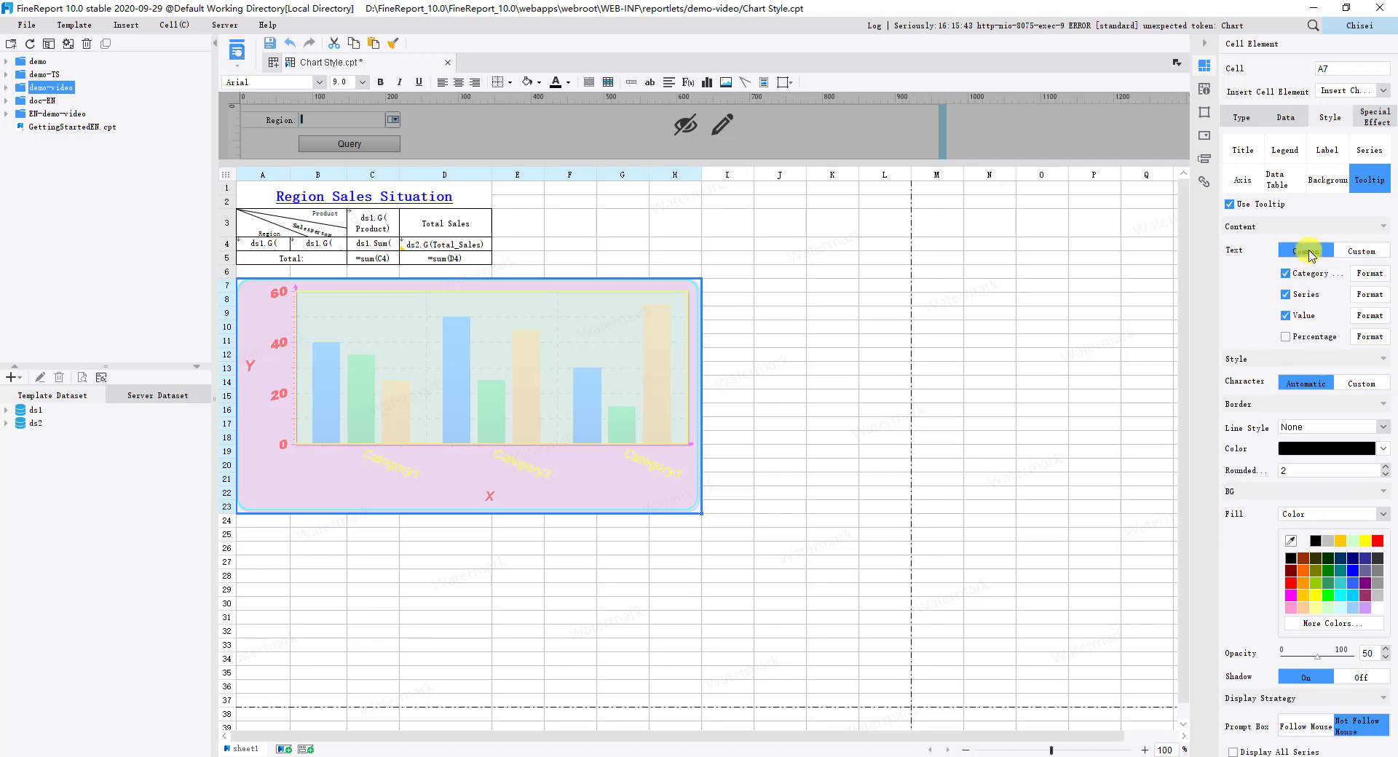
Give the tooltip border a solid line style in red.
{"action": "scroll", "coordinate": [1294, 415], "scroll_direction": "down", "scroll_amount": 1}
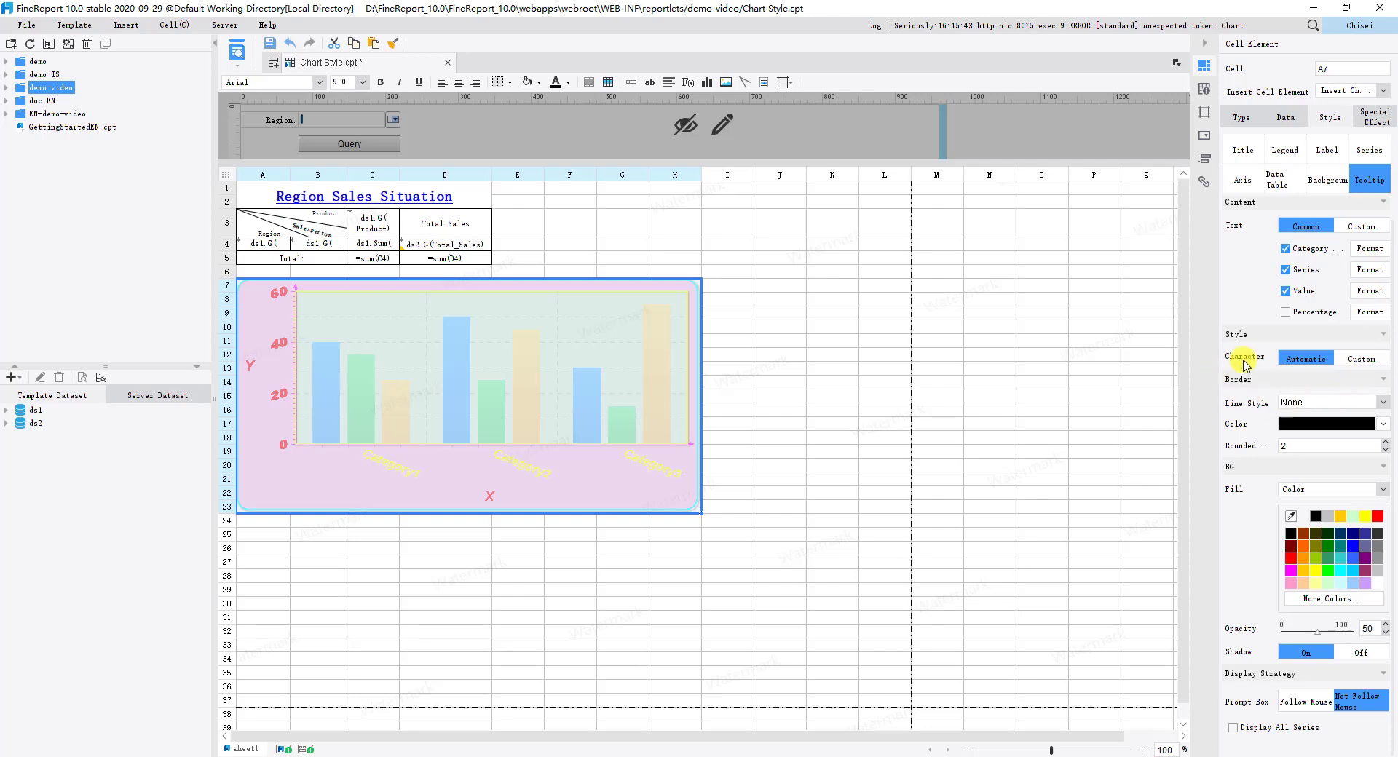
{"action": "left_click", "coordinate": [1306, 404]}
{"action": "left_click", "coordinate": [1307, 440]}
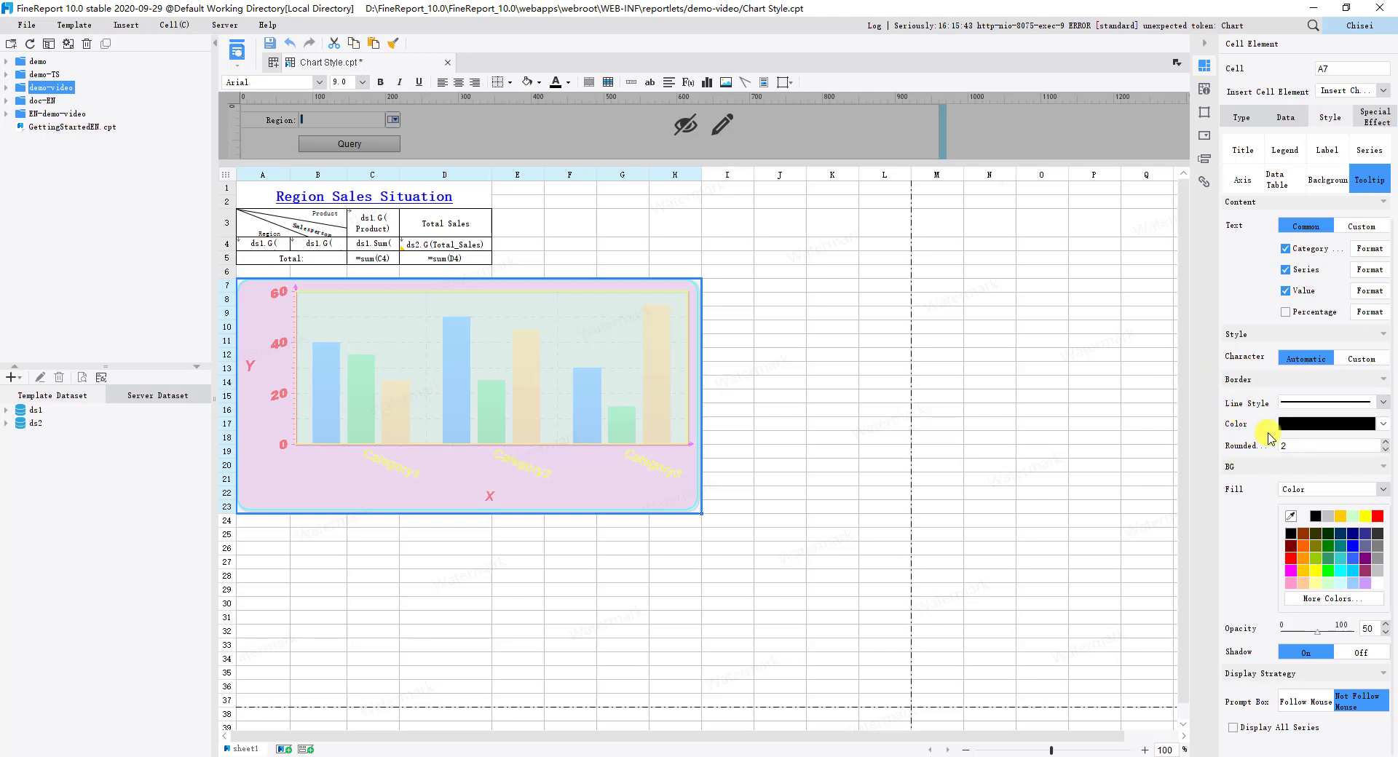
{"action": "left_click", "coordinate": [1298, 424]}
{"action": "left_click", "coordinate": [1290, 502]}
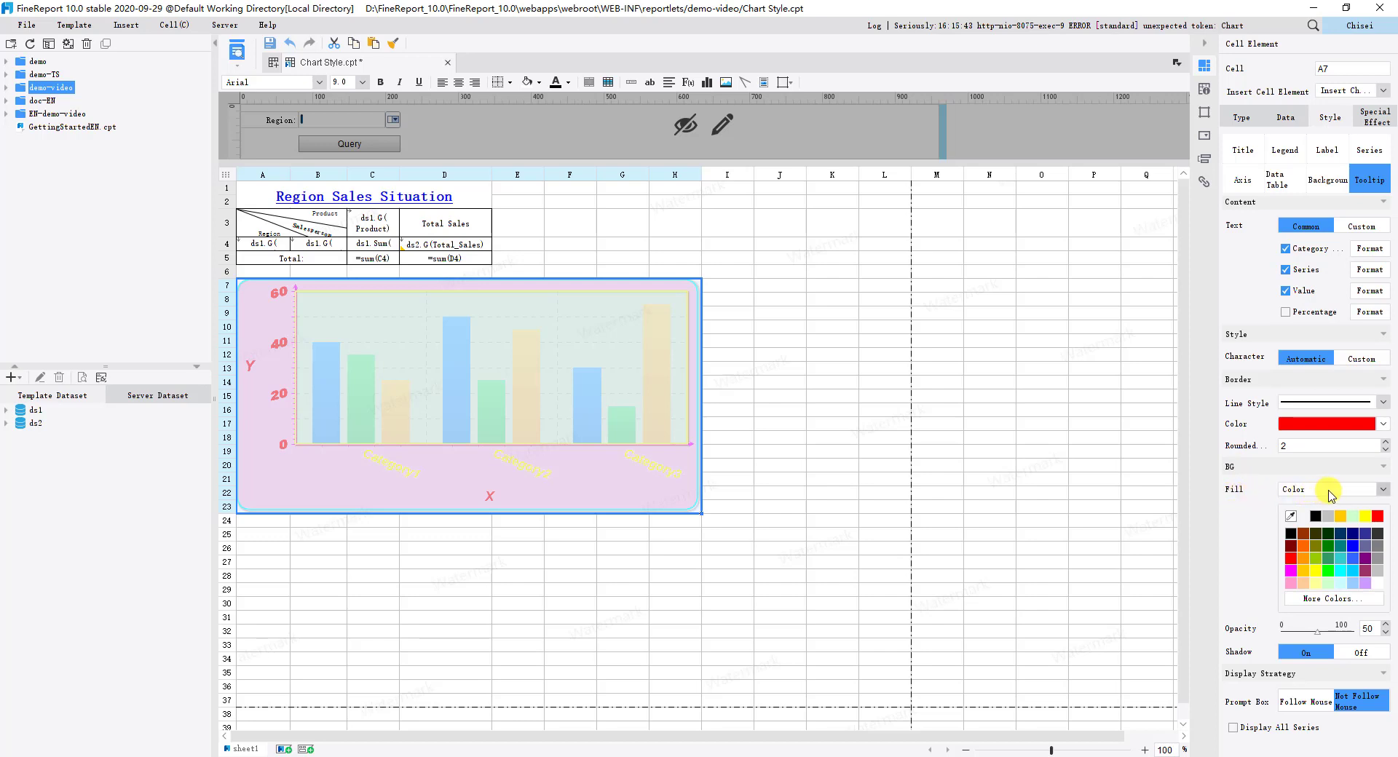
Give the tooltip a light green background without shadow and make its prompt box follow the mouse.
{"action": "left_click", "coordinate": [1359, 518]}
{"action": "left_click", "coordinate": [1375, 654]}
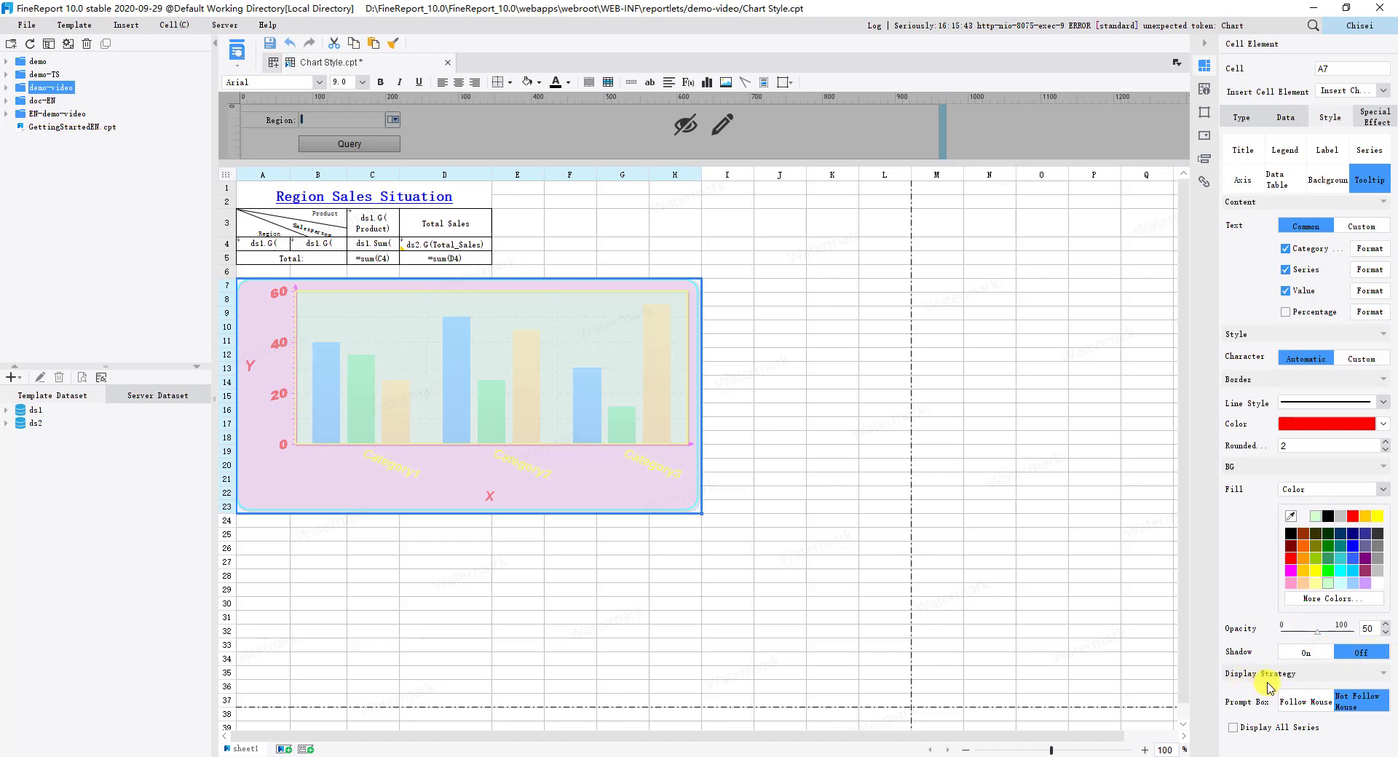
{"action": "left_click", "coordinate": [1318, 702]}
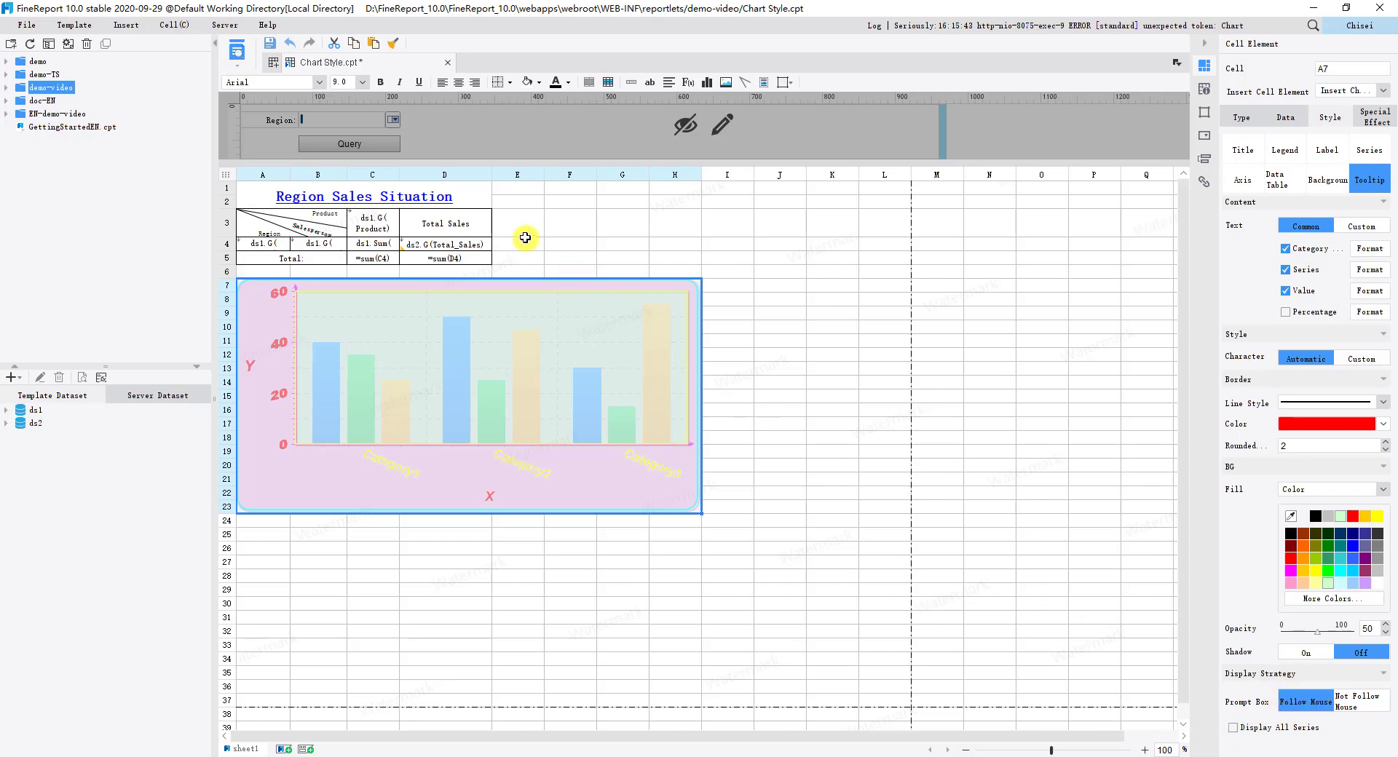
Preview the report for the East China region to check the tooltip on the chart's columns.
{"action": "left_click", "coordinate": [237, 51]}
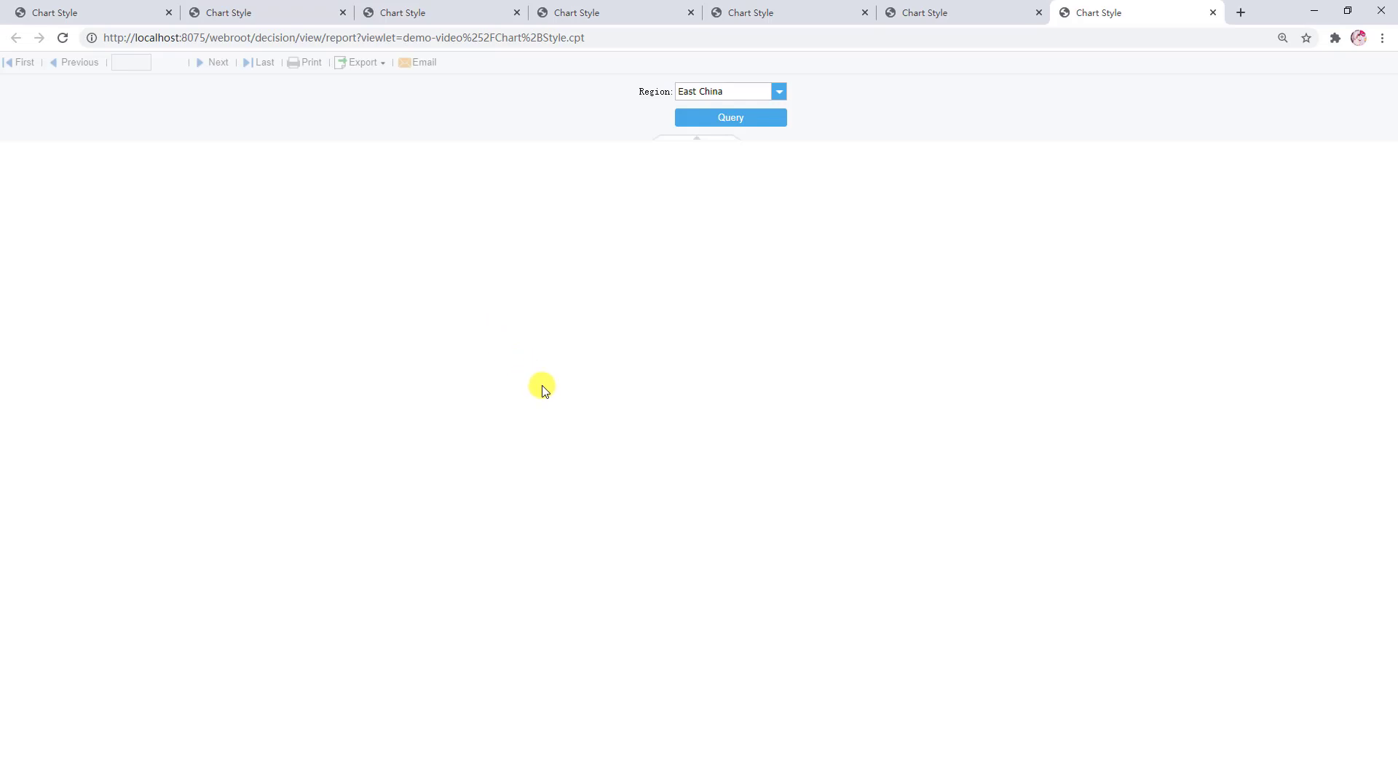
{"action": "left_click", "coordinate": [699, 124]}
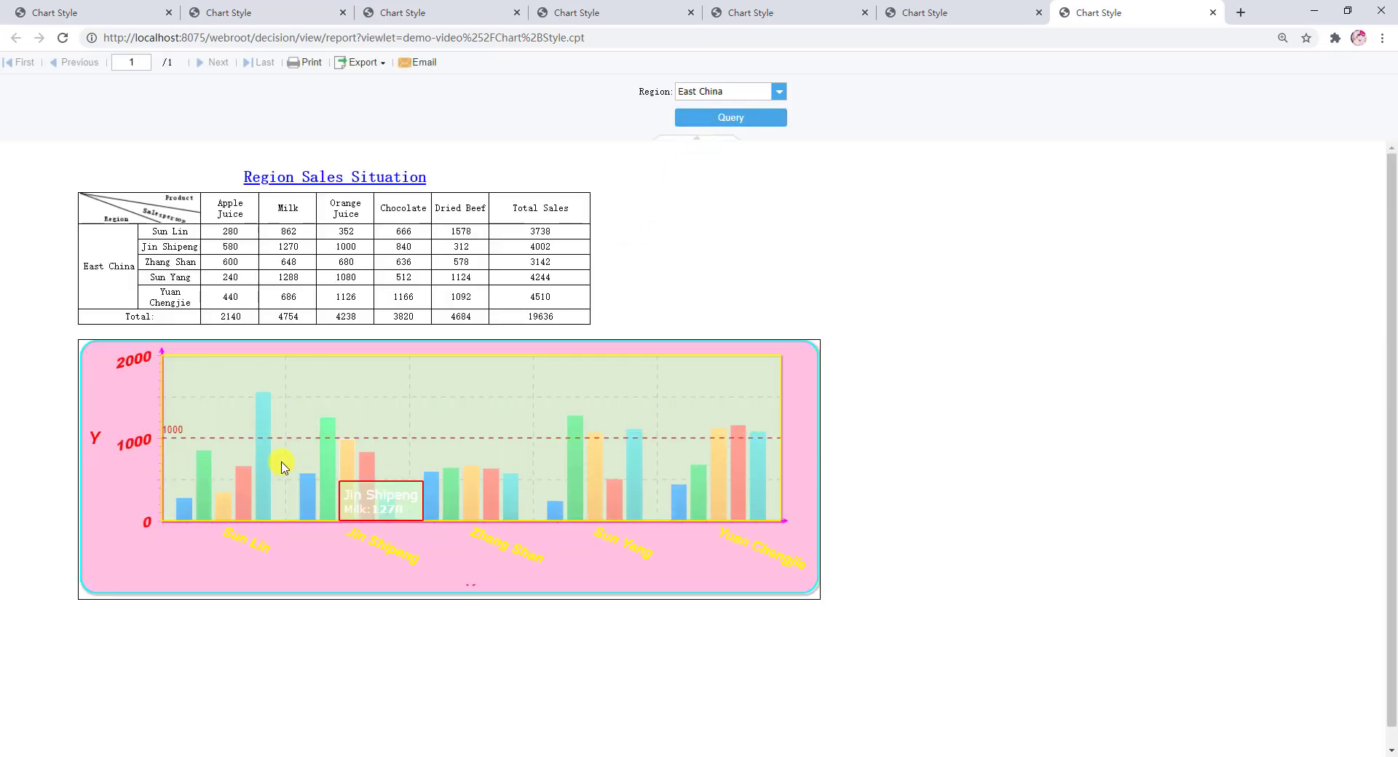